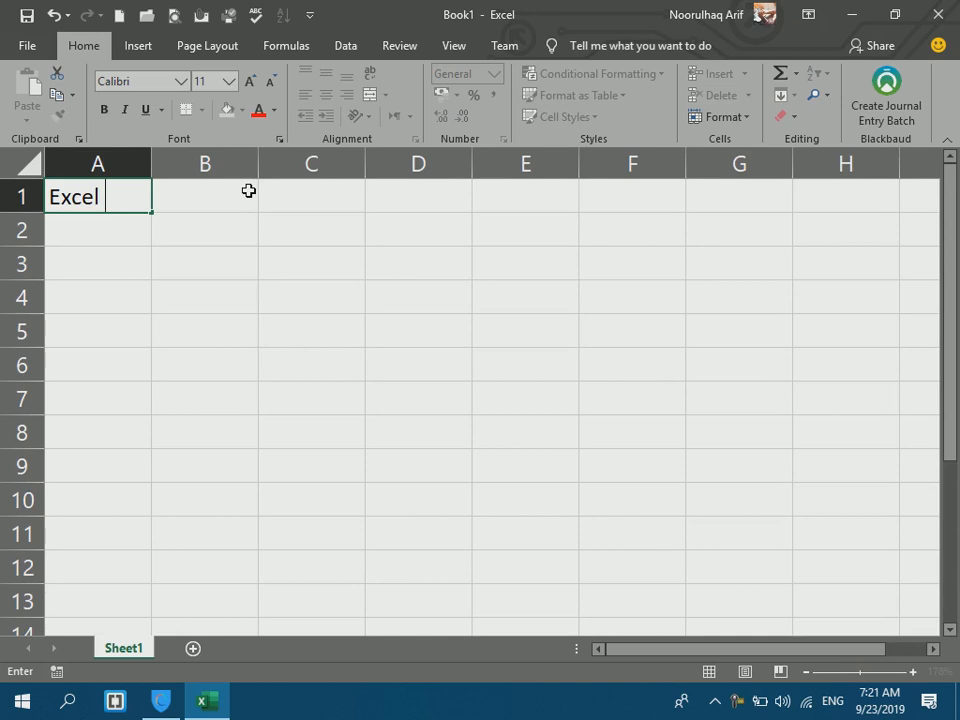
Enter the heading 'Excel Functions:' in A1 and the question 'What is Function?' in A2.
text(:)
key(Return)
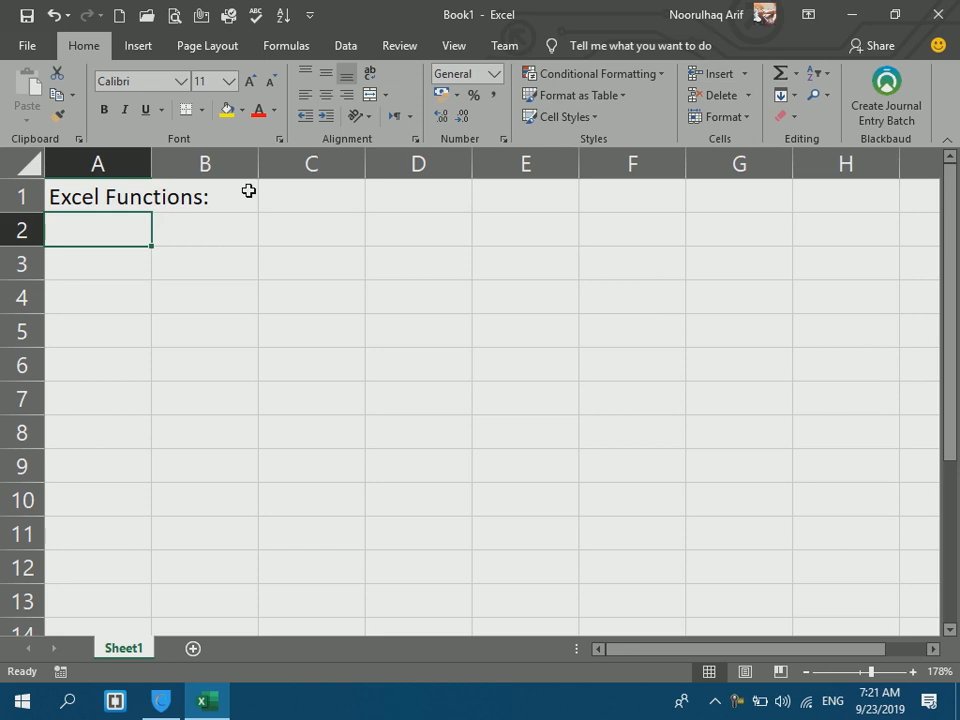
text(What is Function:)
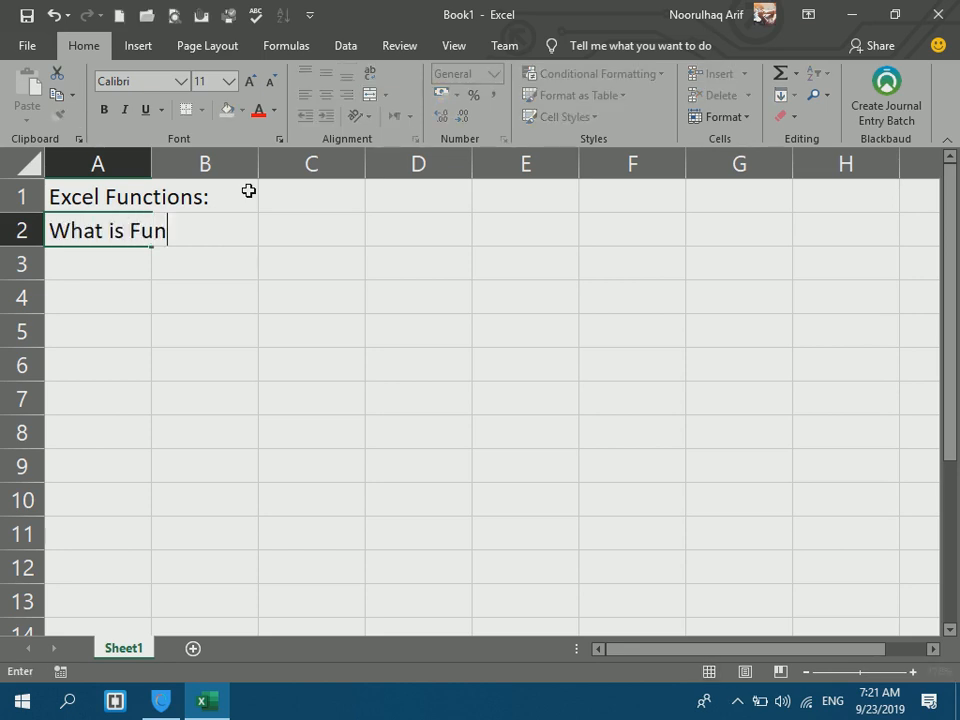
key(BackSpace)
key(BackSpace)
text(?)
key(Return)
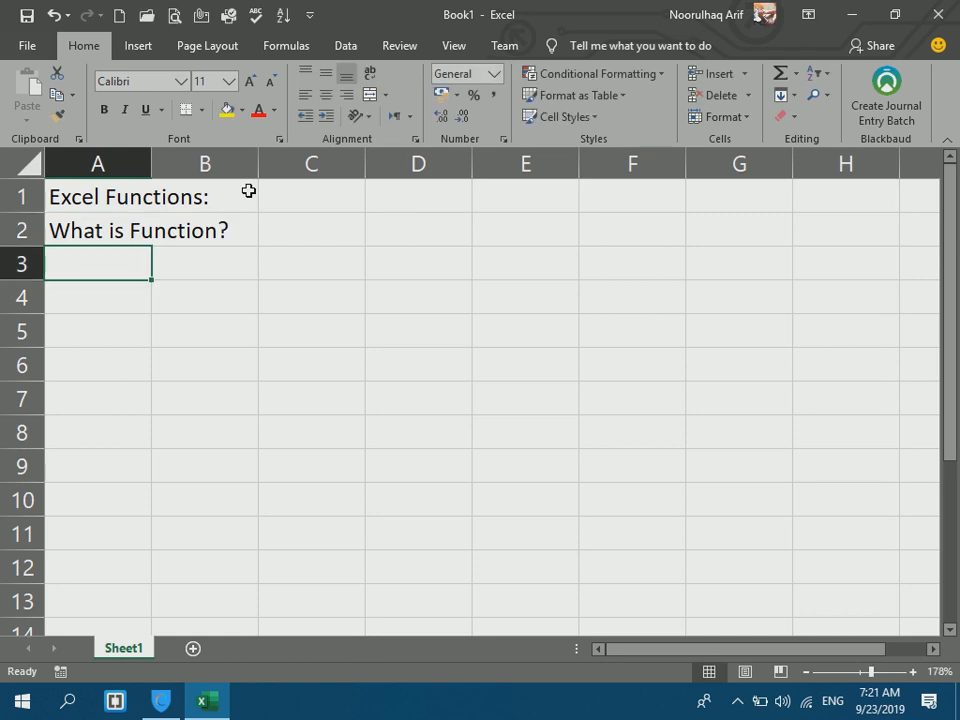
Type 'a block of code which perform a Specefic task is called function.' into A3.
text(a)
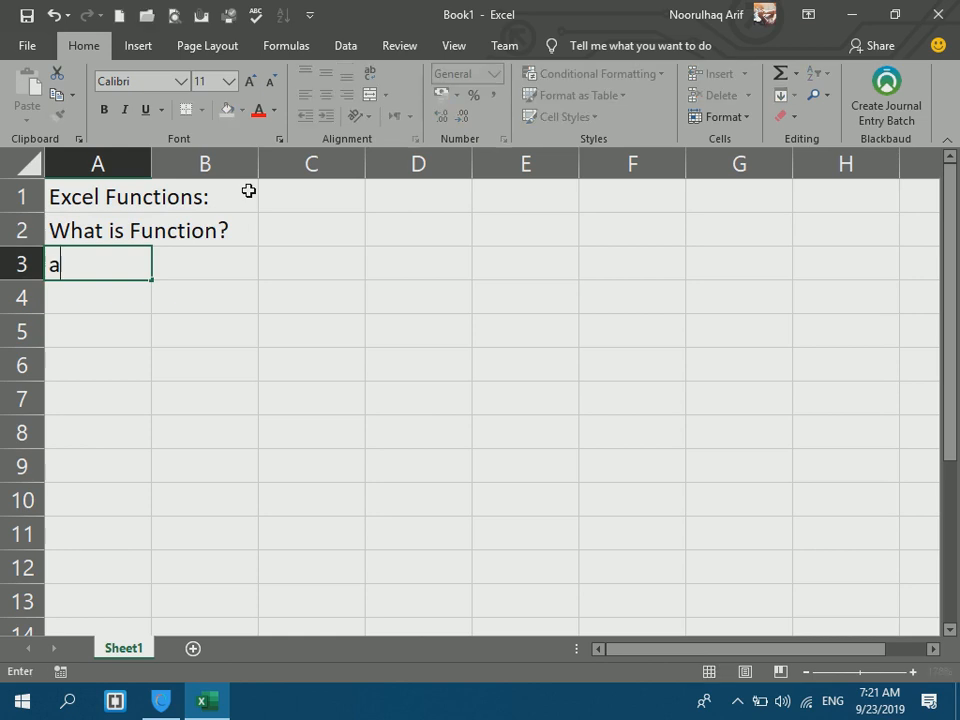
text( block o)
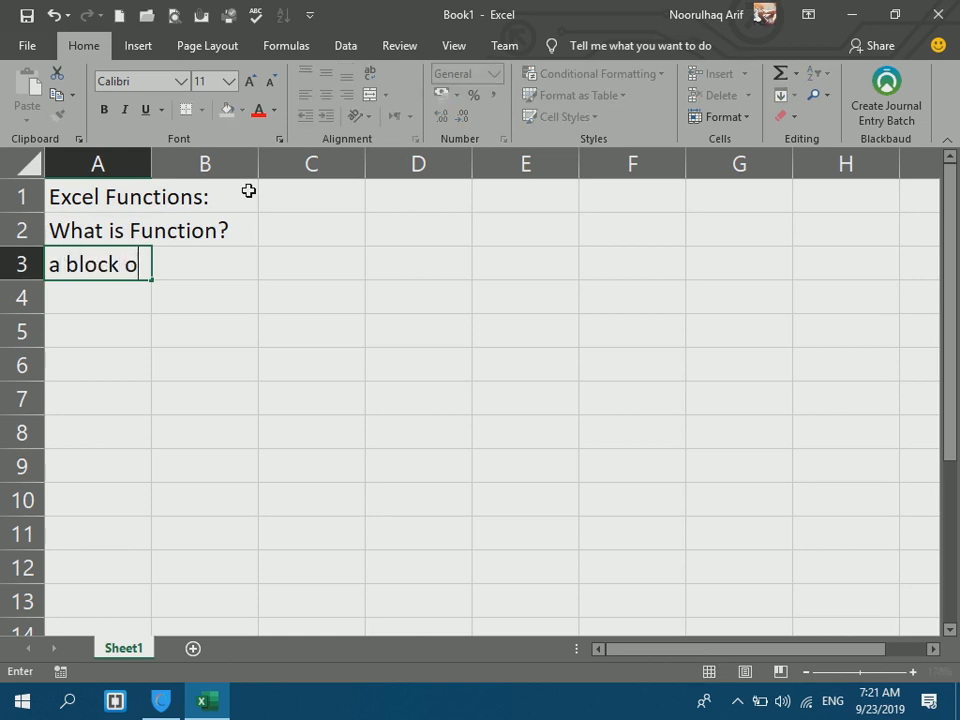
text(f code whi)
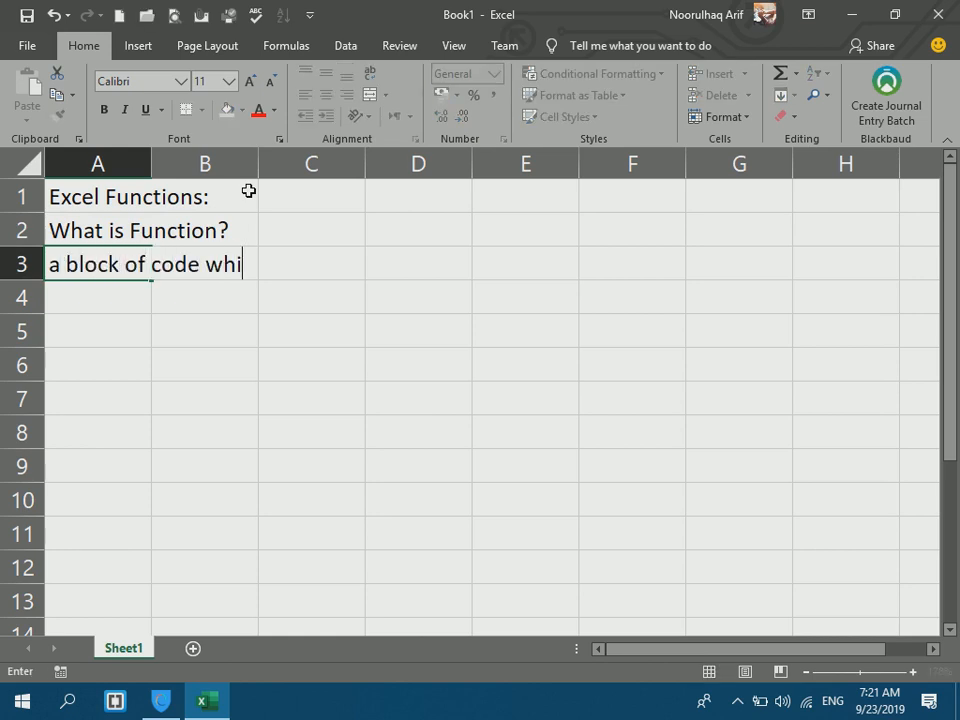
text(ch perfr)
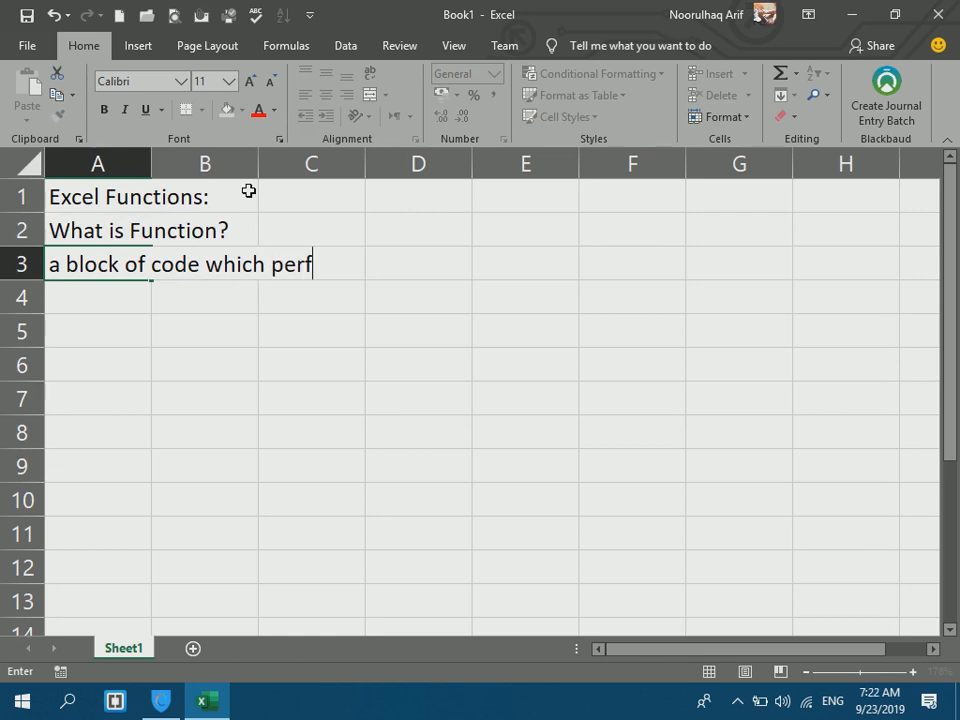
key(BackSpace)
text(orm a Spe)
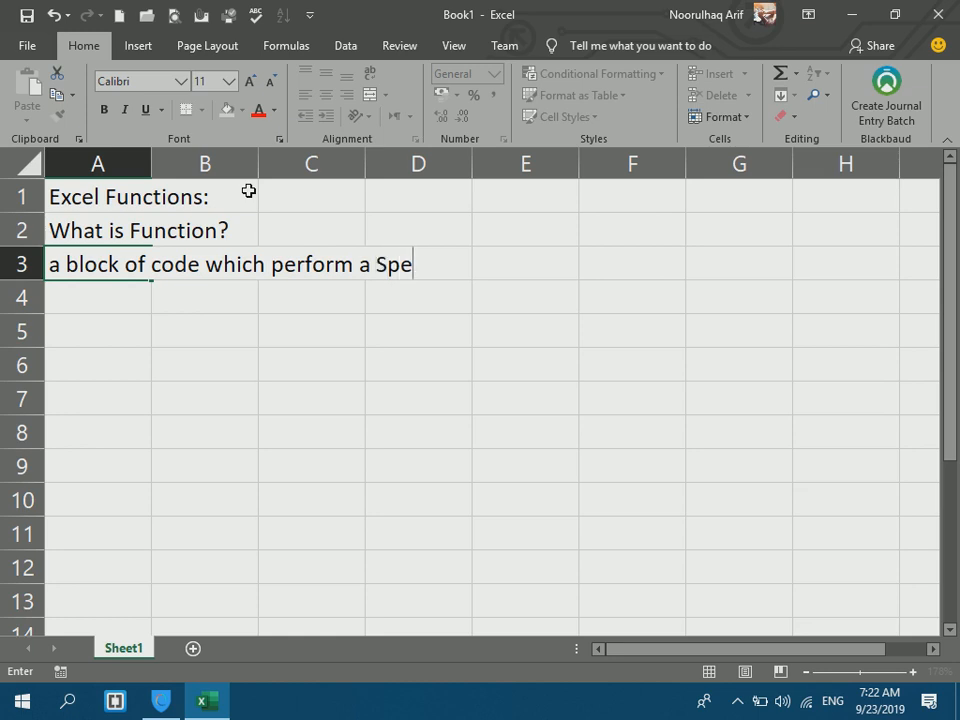
text(cefic task i)
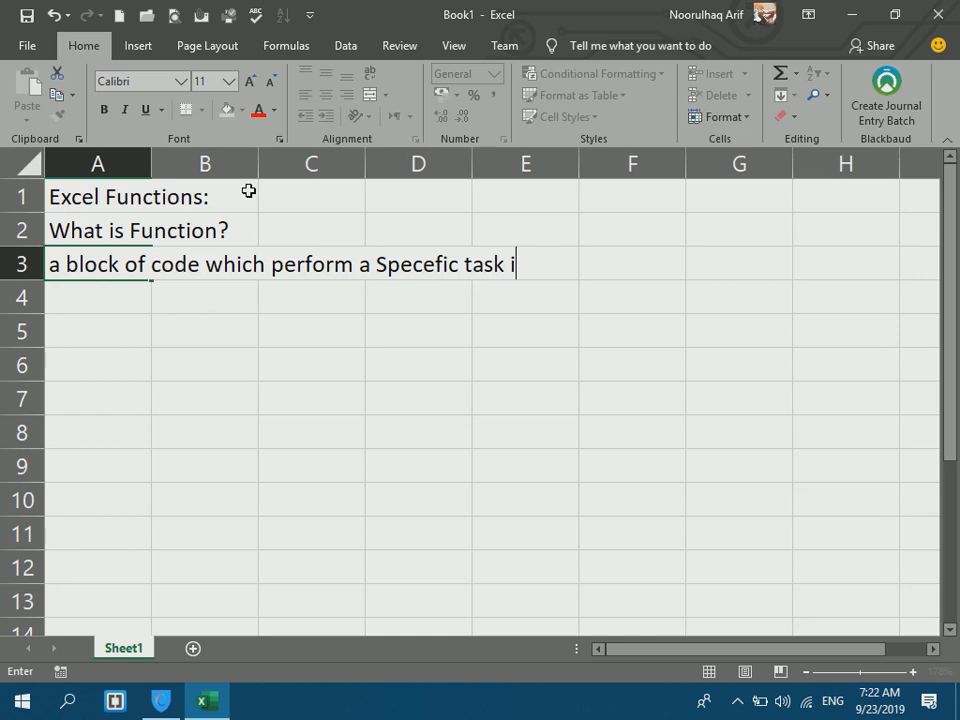
text(s called function.)
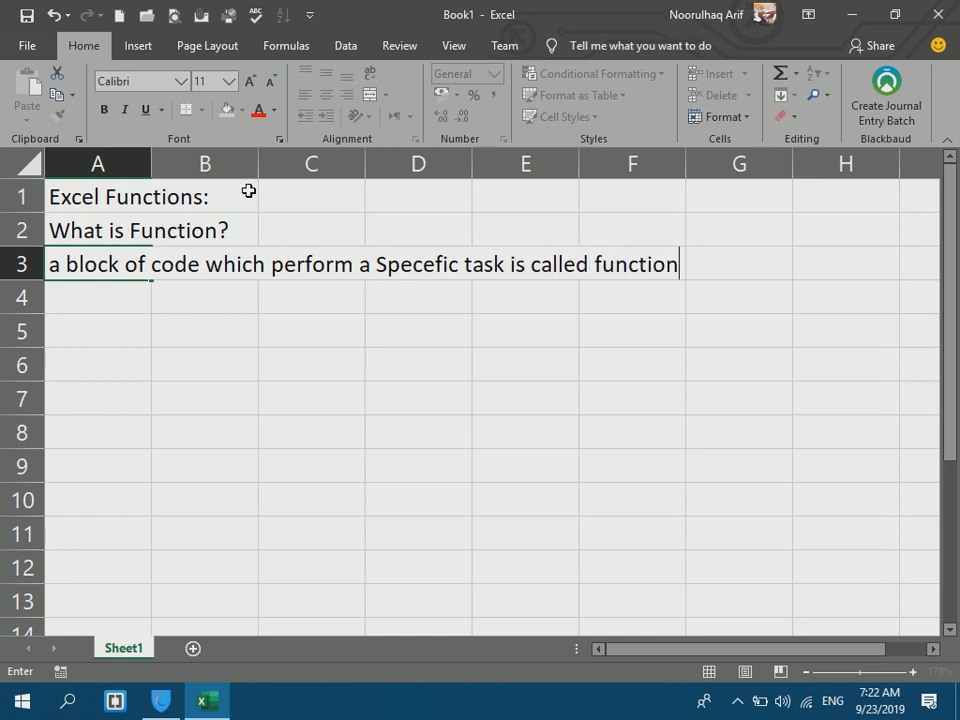
key(Return)
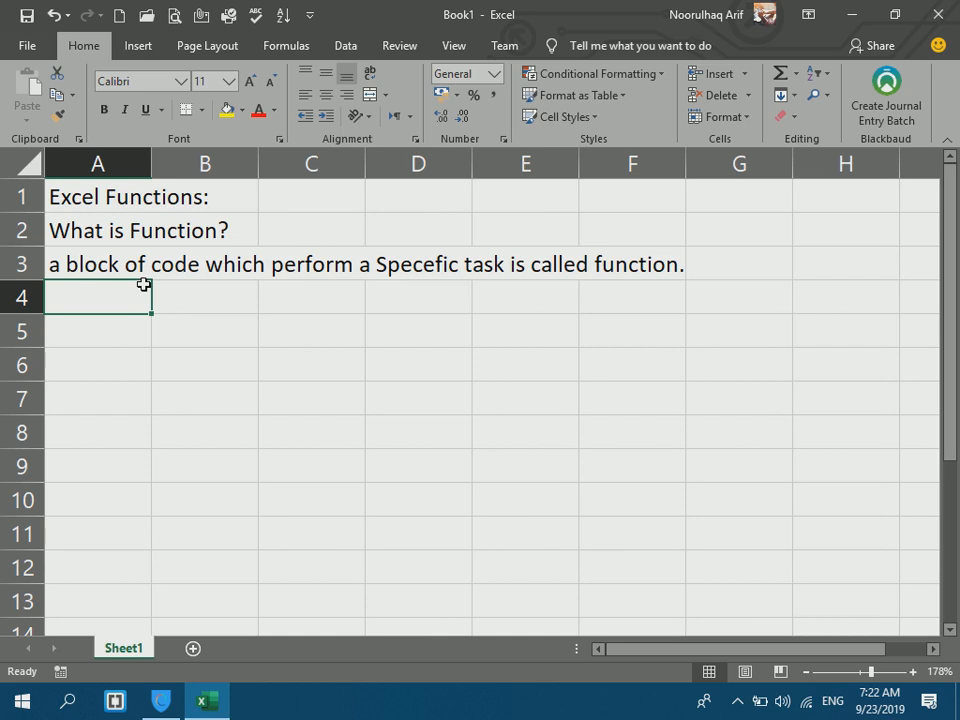
Make the 'What is Function?' text in cell A2 bold.
key(Up)
key(Up)
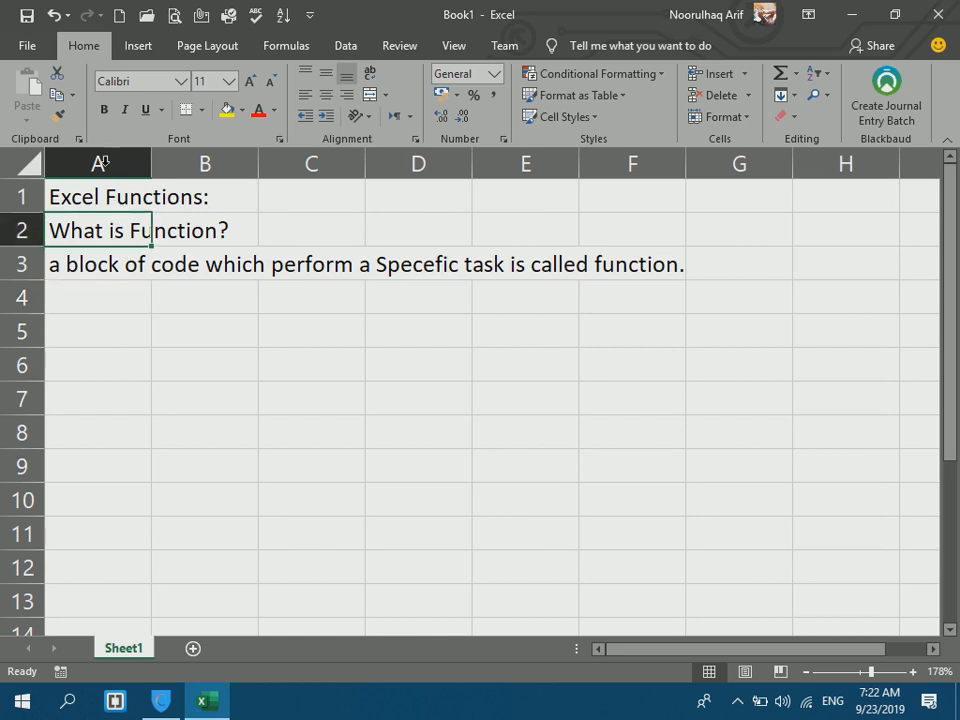
click(103, 110)
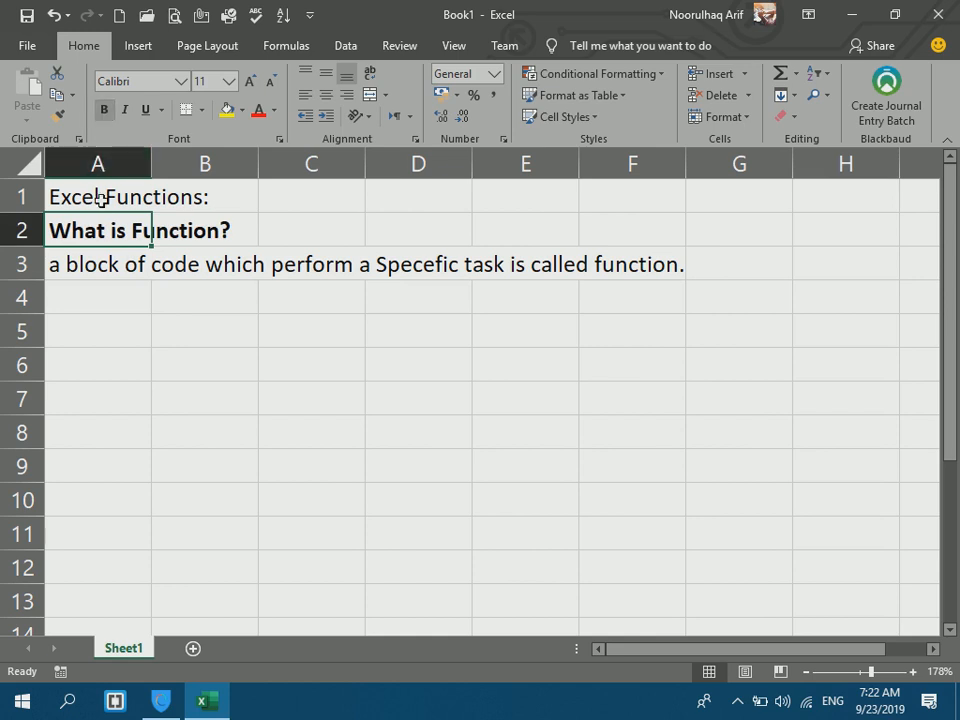
click(103, 297)
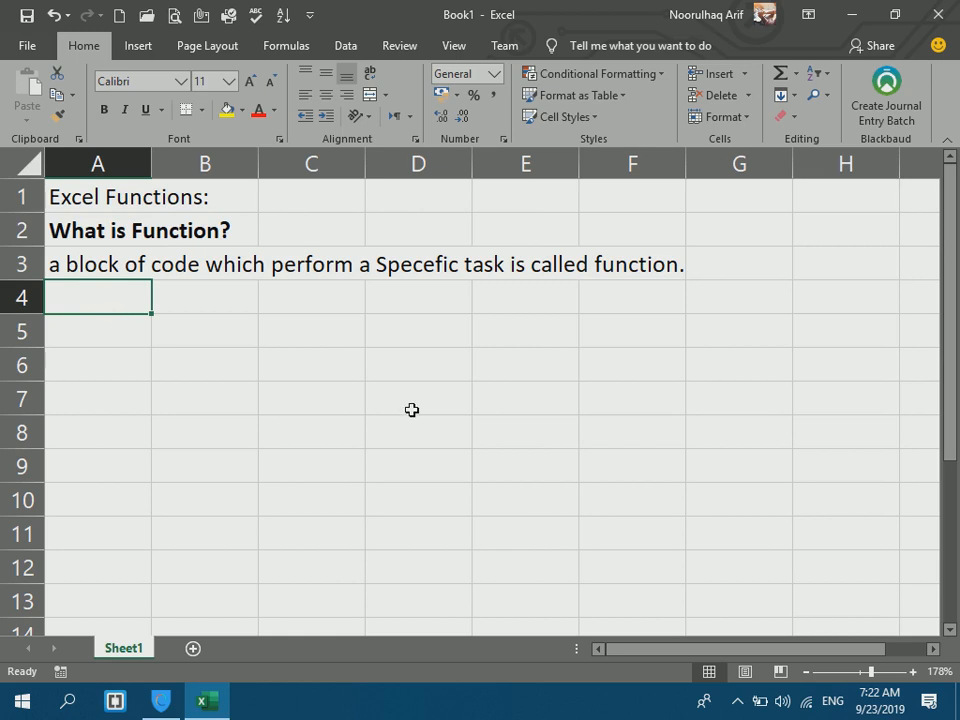
Enter 'sum()' in A4 as the first example function.
text(sumi)
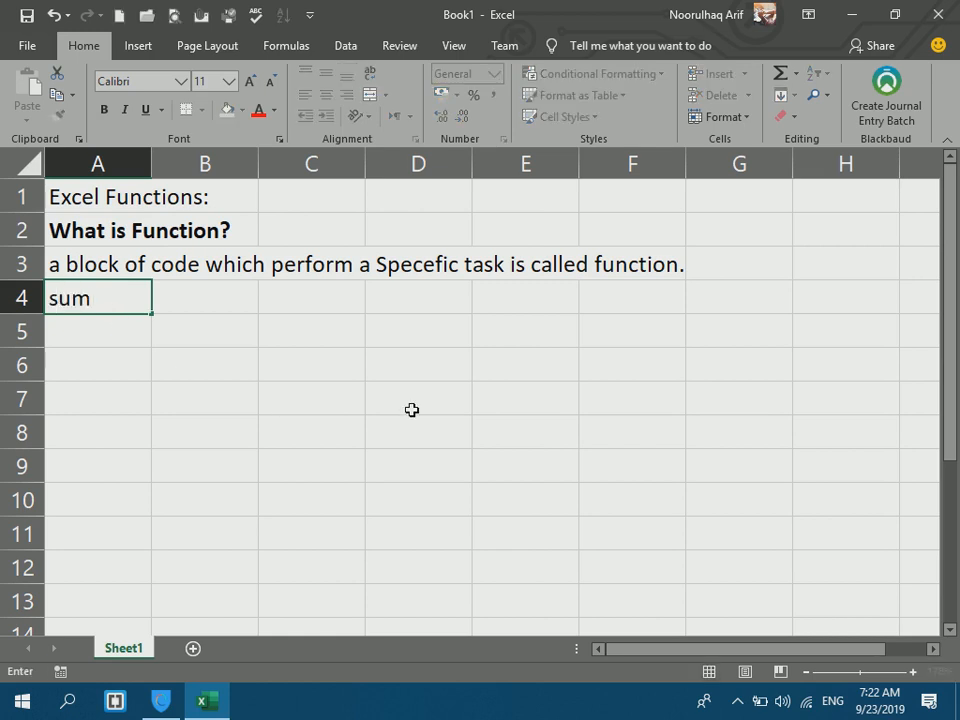
key(BackSpace)
text(())
key(Return)
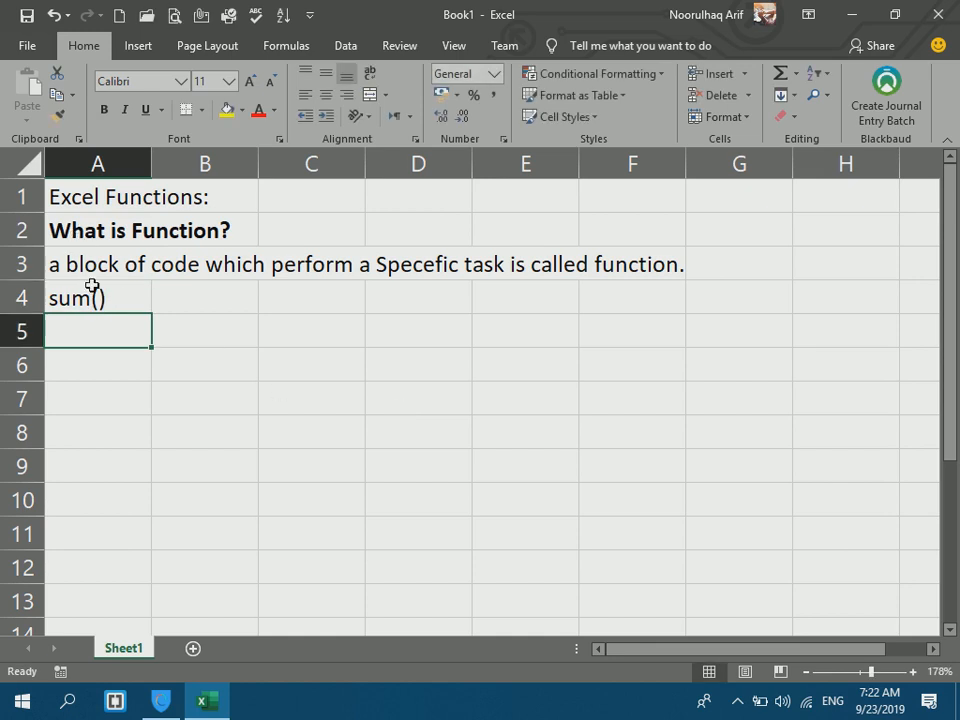
click(92, 288)
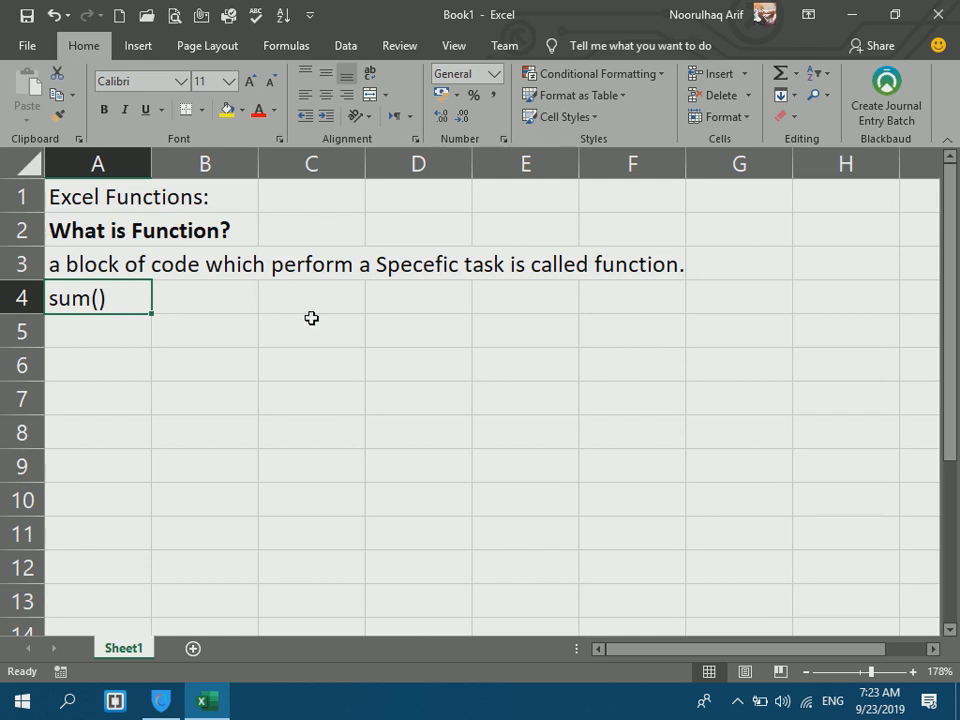
drag(306, 313, 309, 501)
click(296, 550)
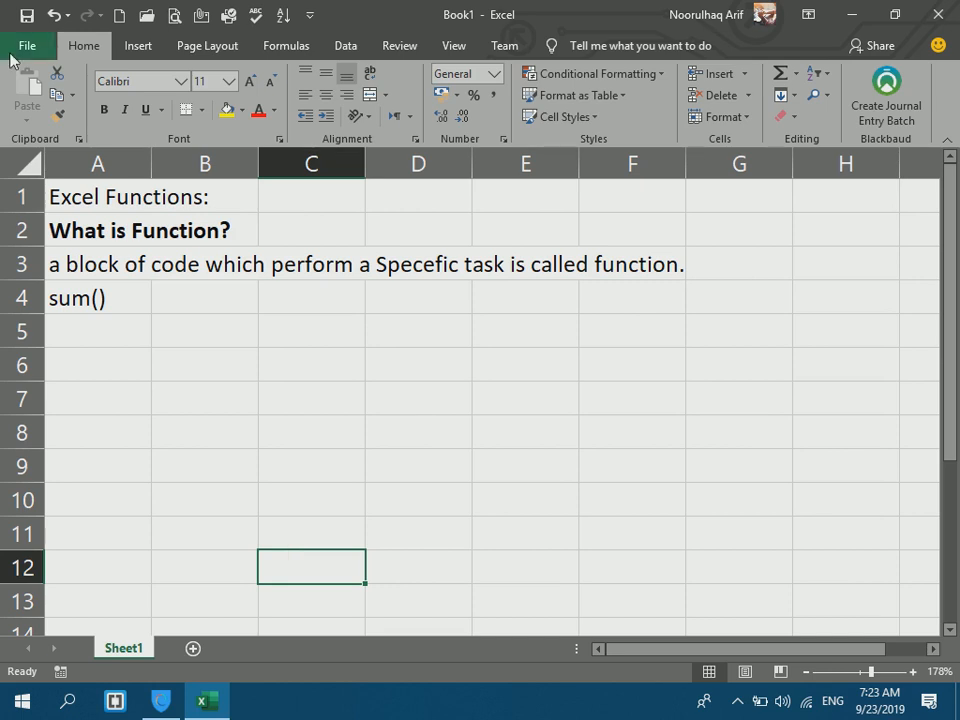
click(110, 311)
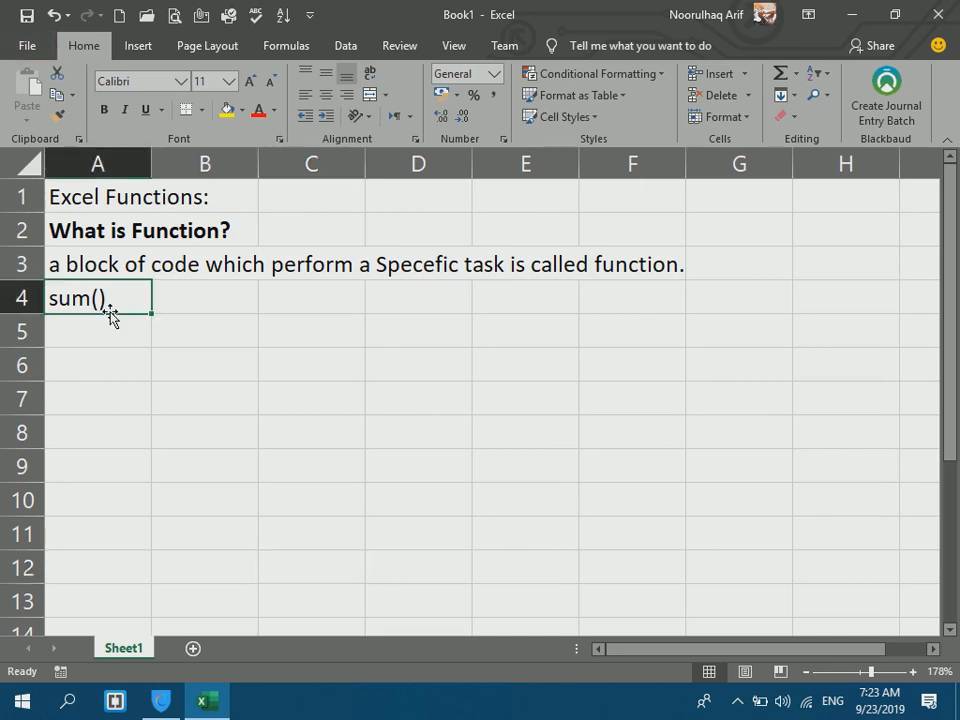
click(105, 328)
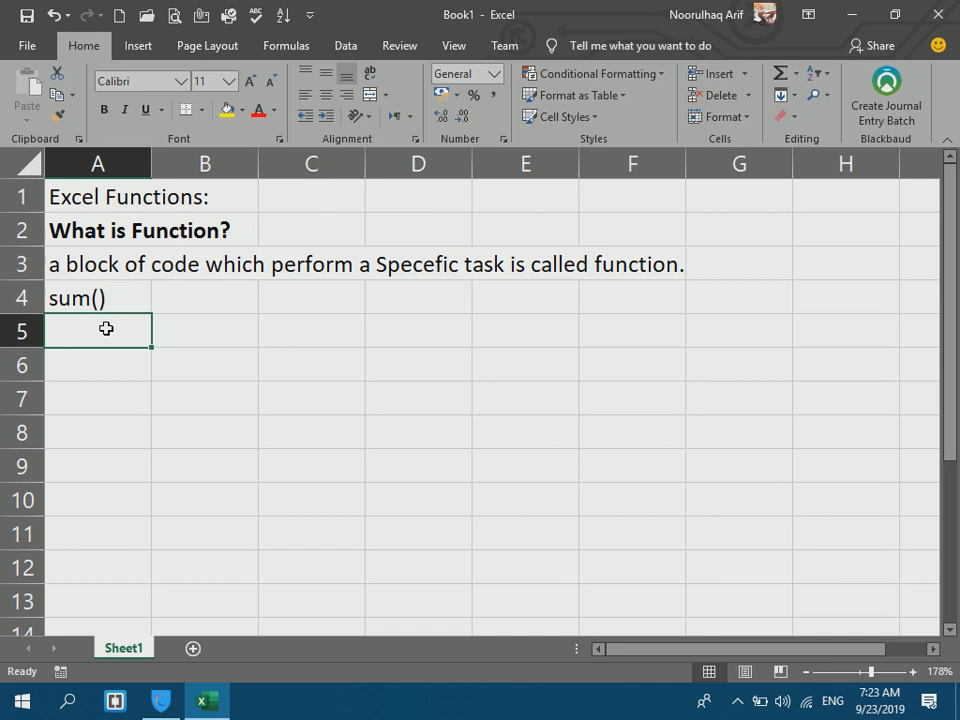
Type 'function is a group of Characters.' into cell A5.
text(func)
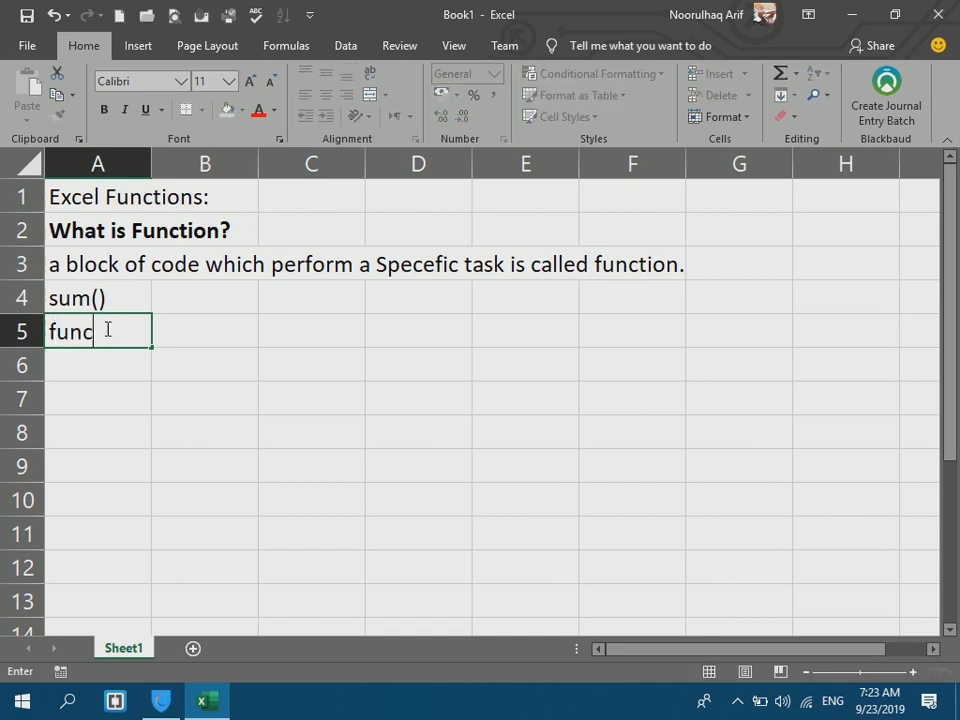
text(tion is a grou)
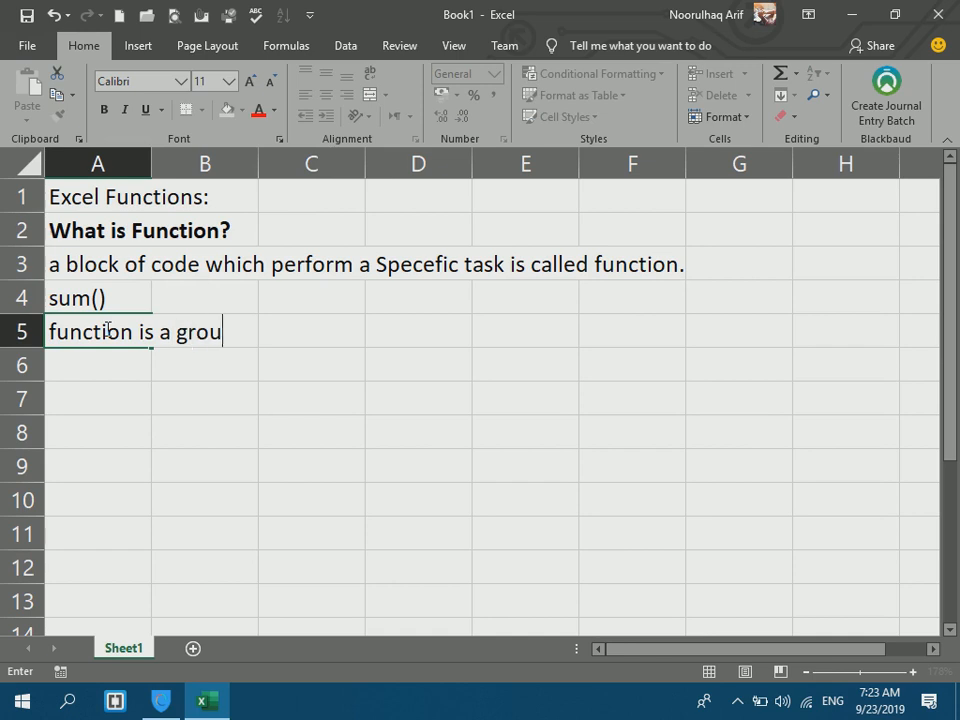
text(p of charac)
key(BackSpace)
key(BackSpace)
key(BackSpace)
key(BackSpace)
key(BackSpace)
key(BackSpace)
text(Characters)
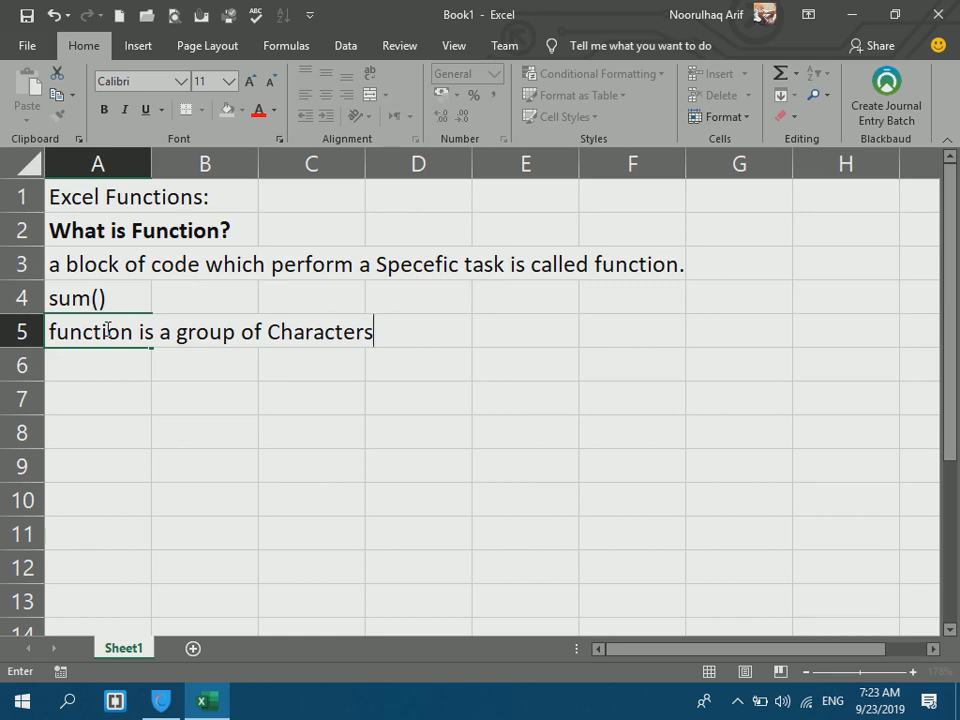
key(Return)
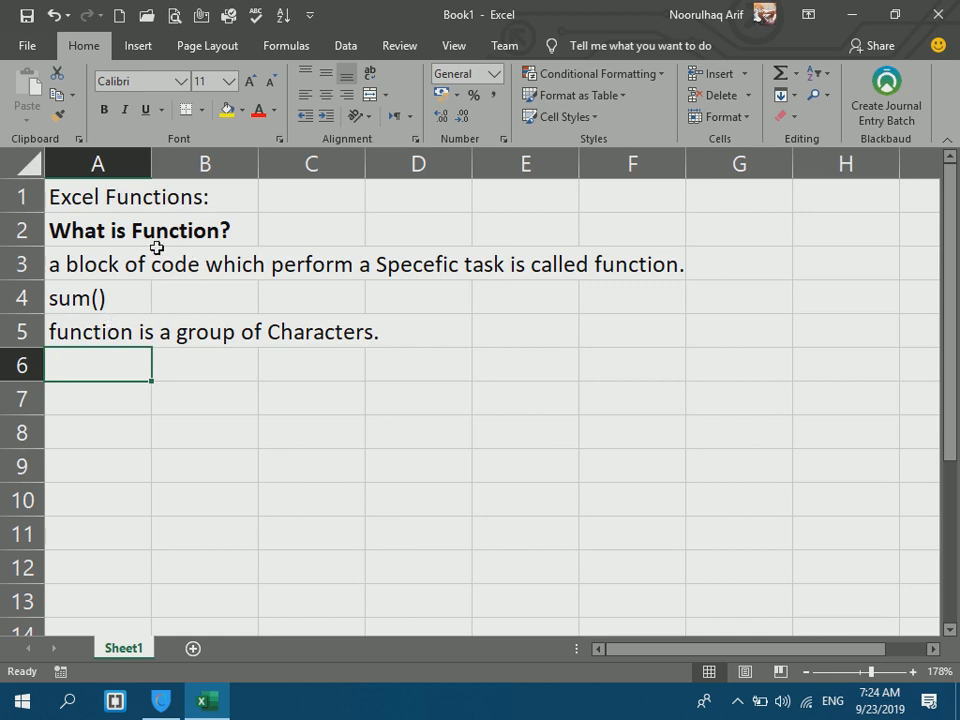
click(91, 232)
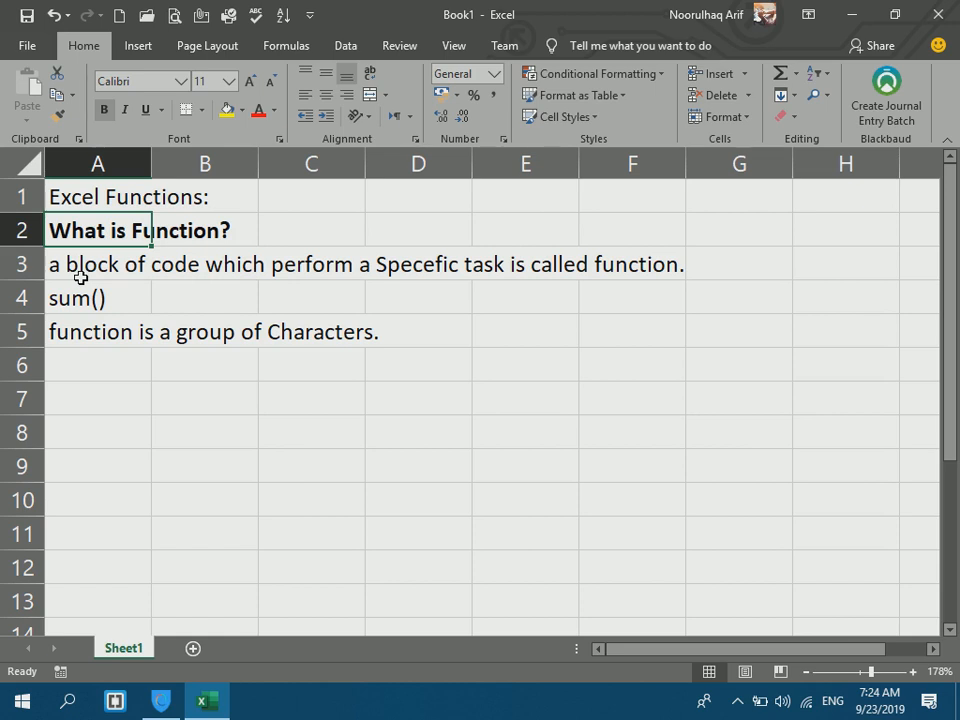
Type the 'Formula:' definition in A6, finishing with 'is called formula.' in A7.
click(112, 352)
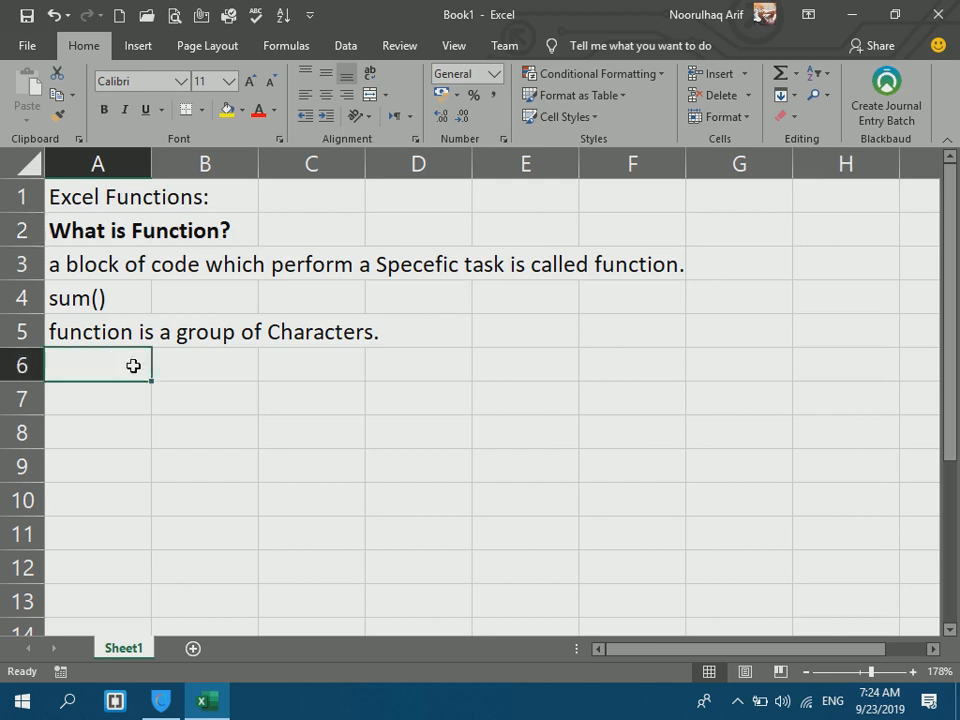
text(Formula:)
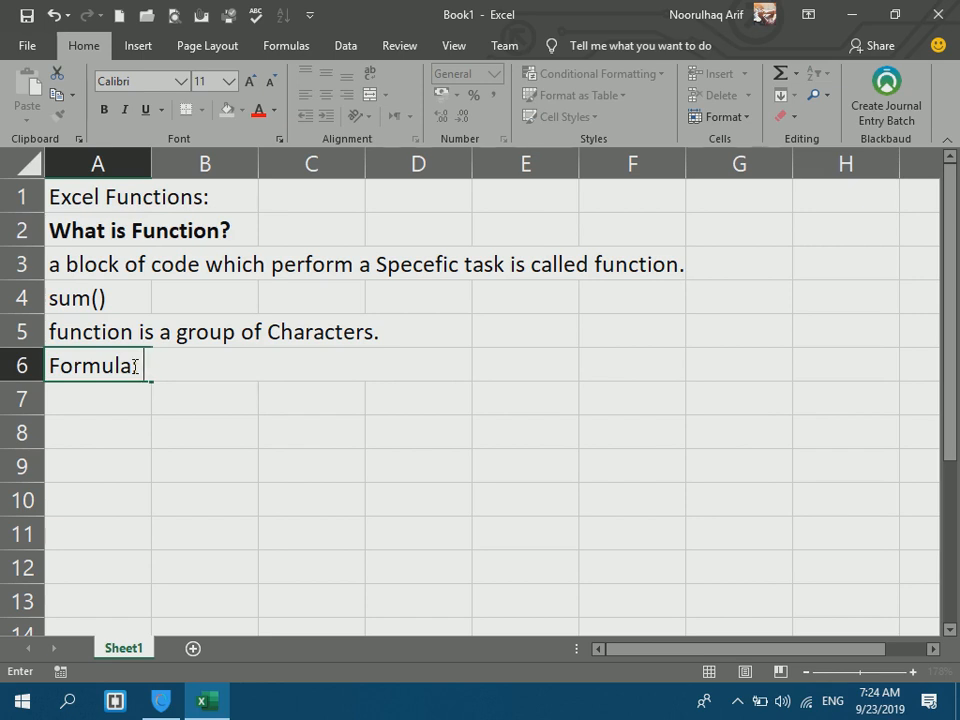
text(when we )
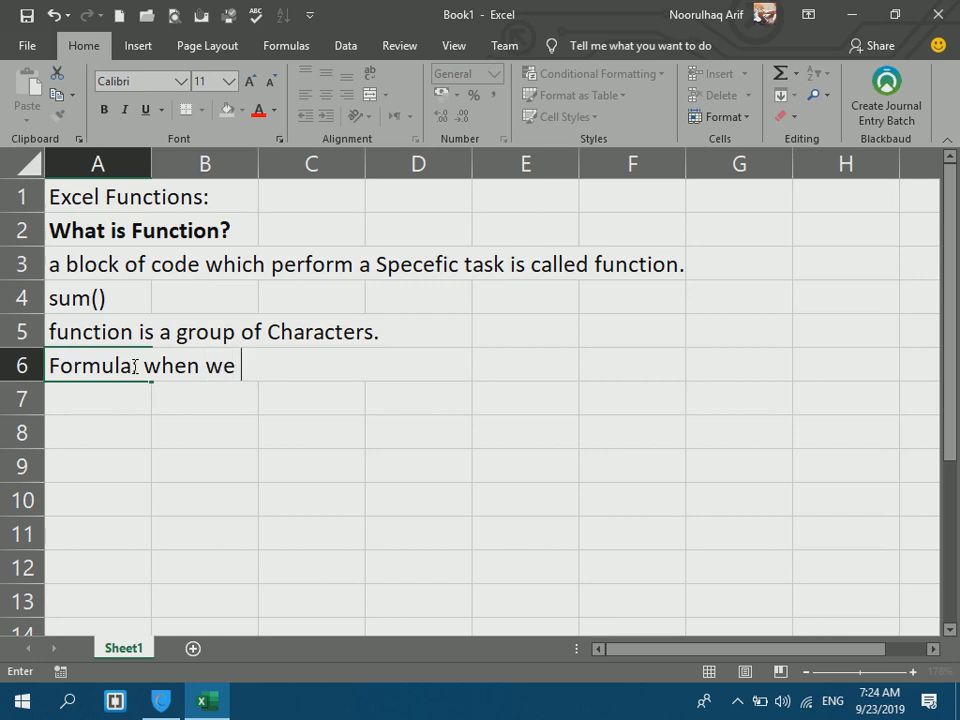
text(combine t)
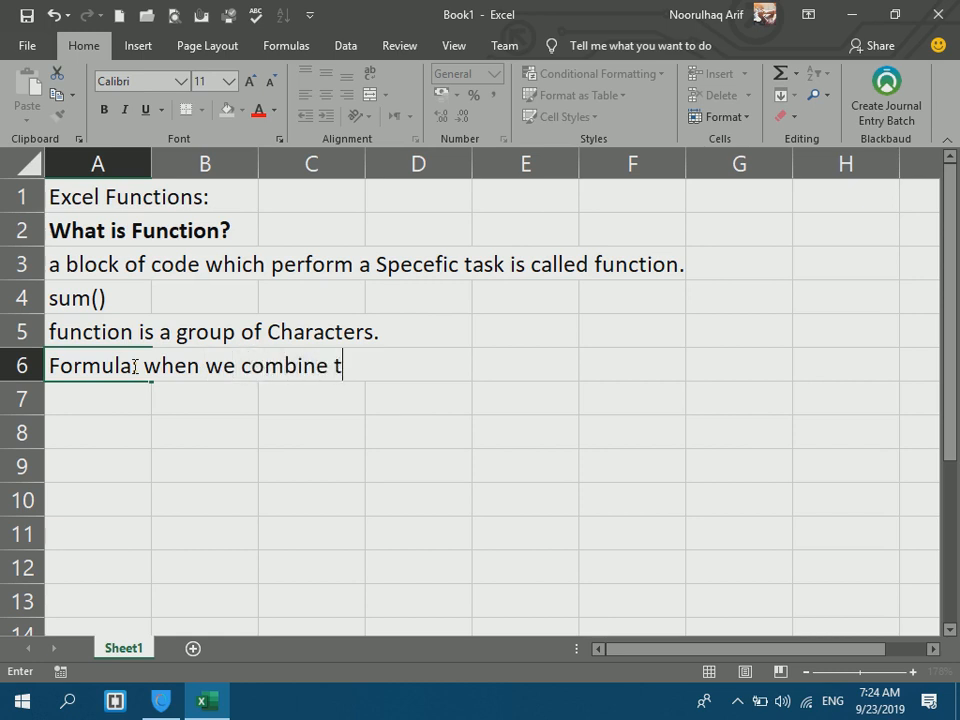
text(wo or more the)
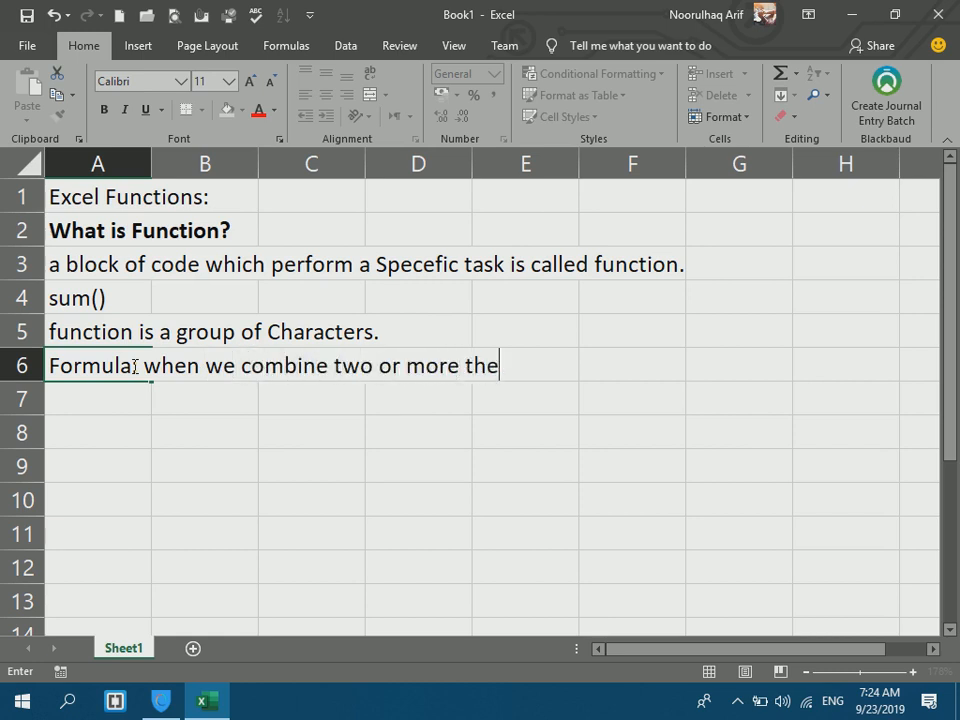
text(n two funct)
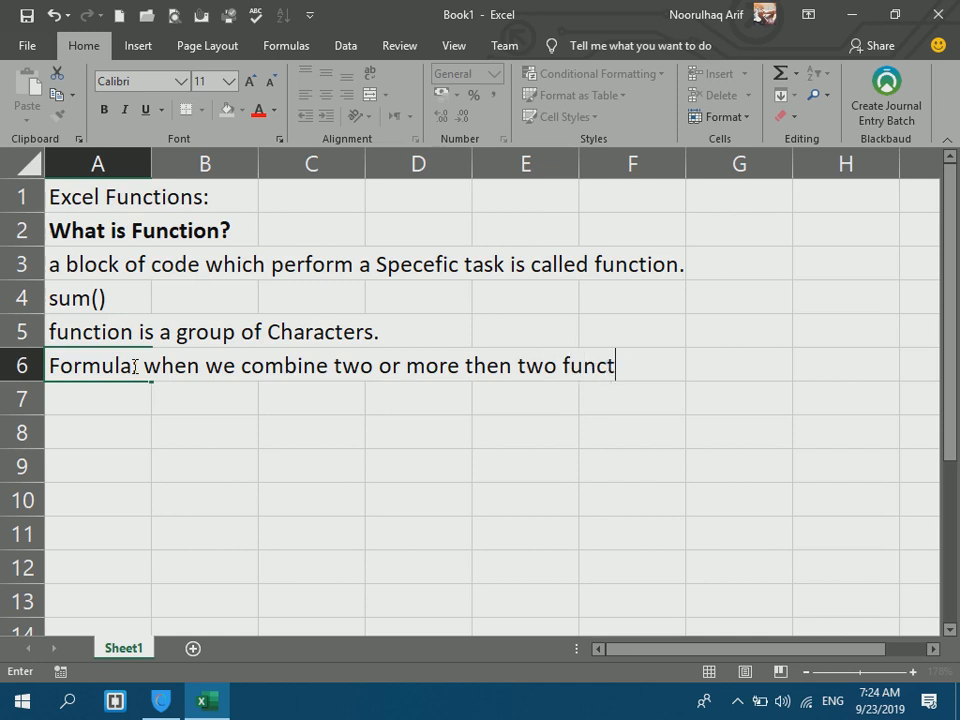
text(ion and )
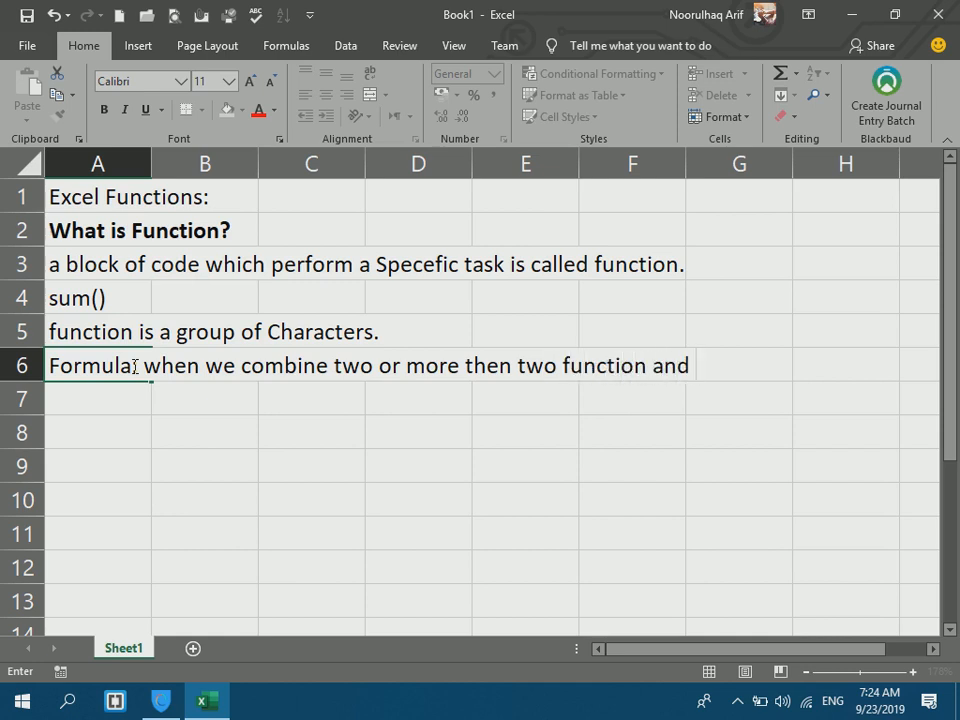
text(perform a)
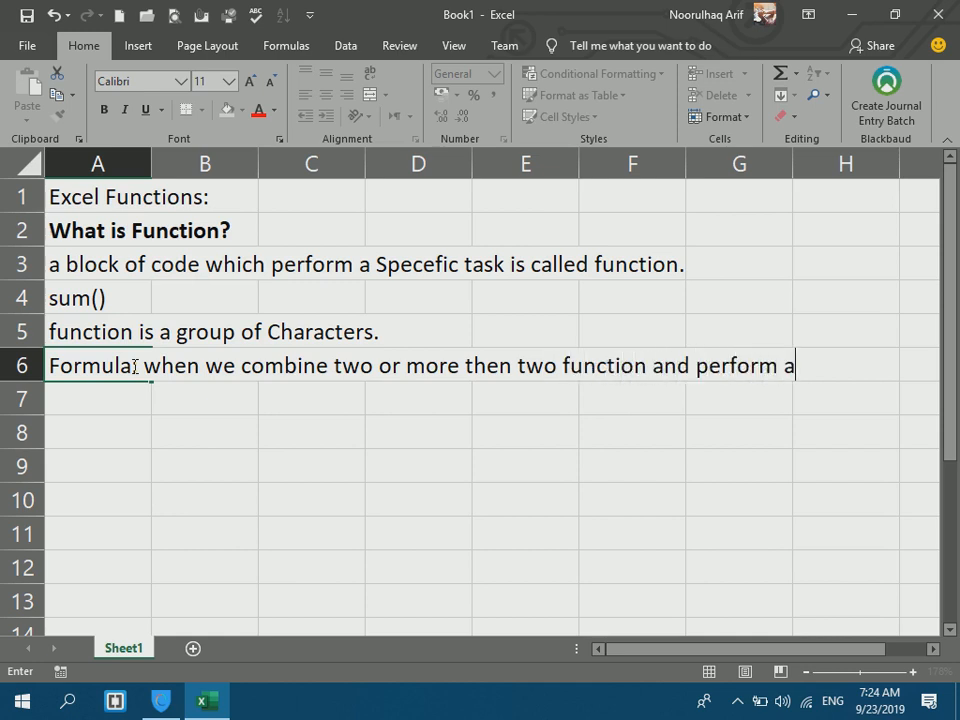
text( special taks)
key(Return)
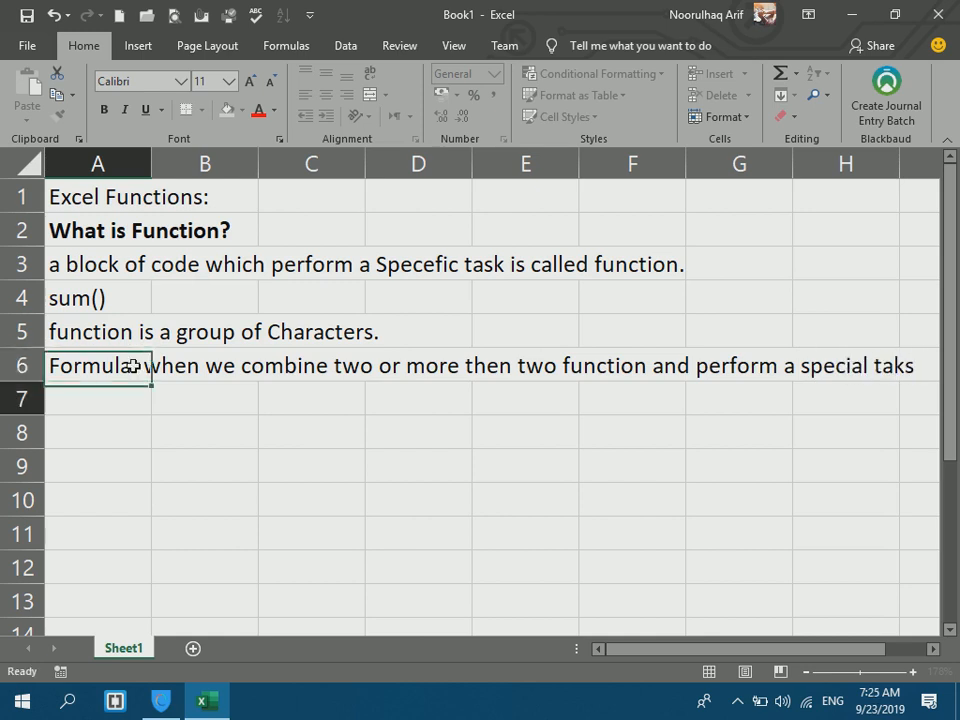
text(is called f)
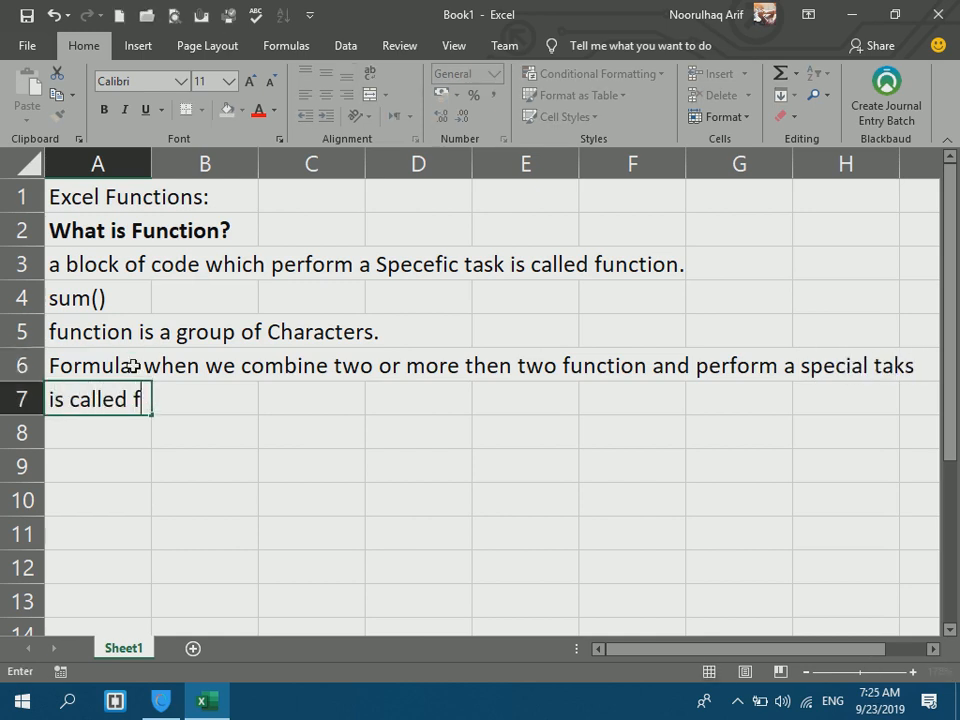
text(ormula.)
key(Return)
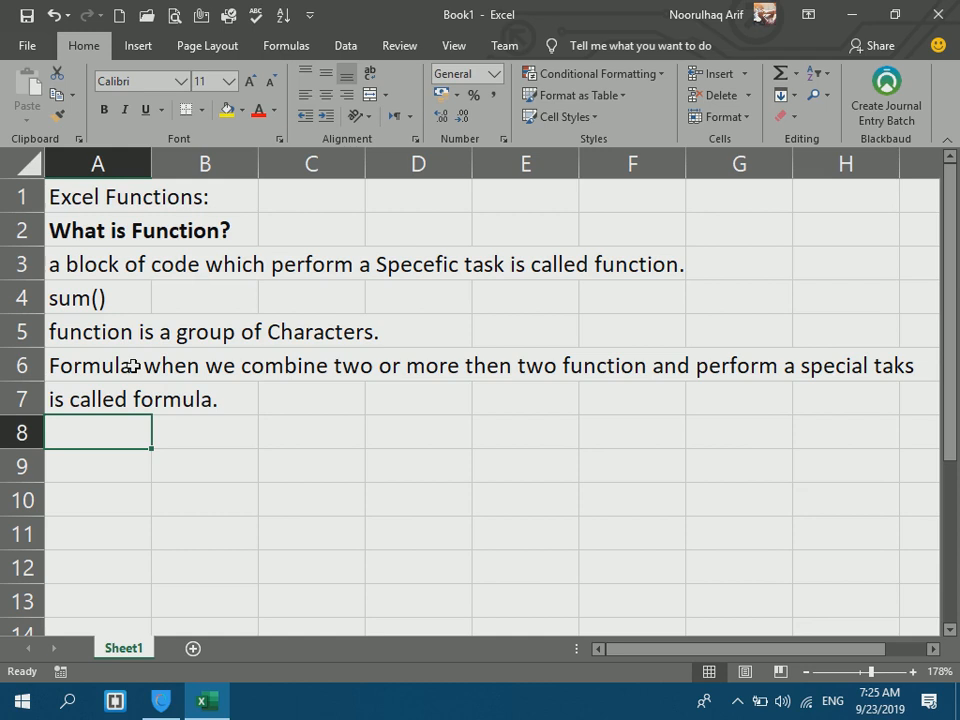
Type the headers Password, Confirm and Result across cells B8 to D8.
click(253, 487)
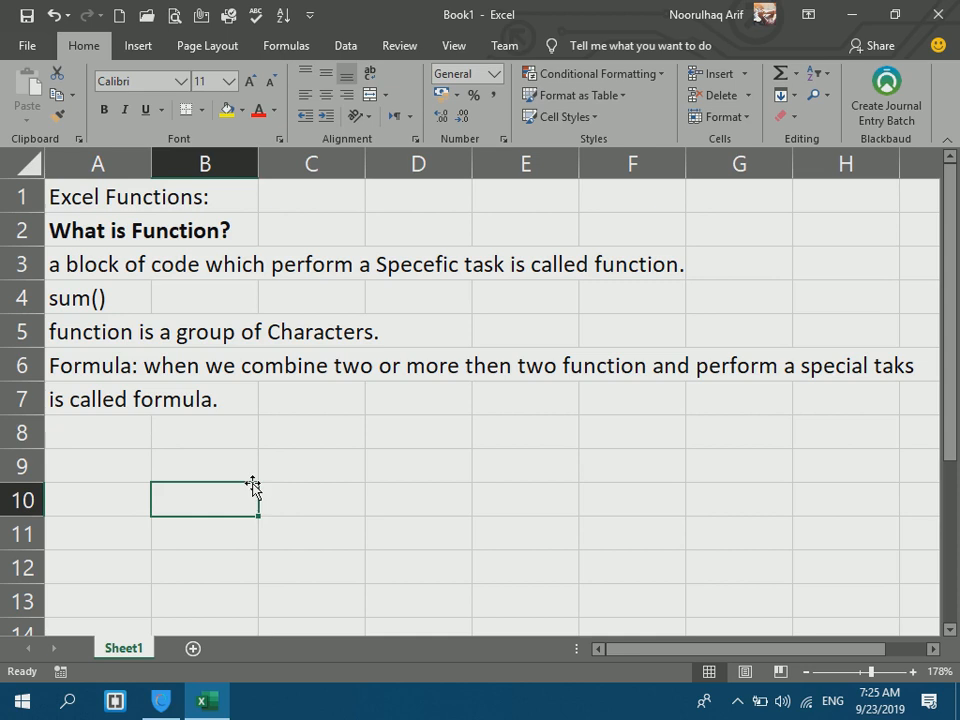
click(216, 474)
click(214, 441)
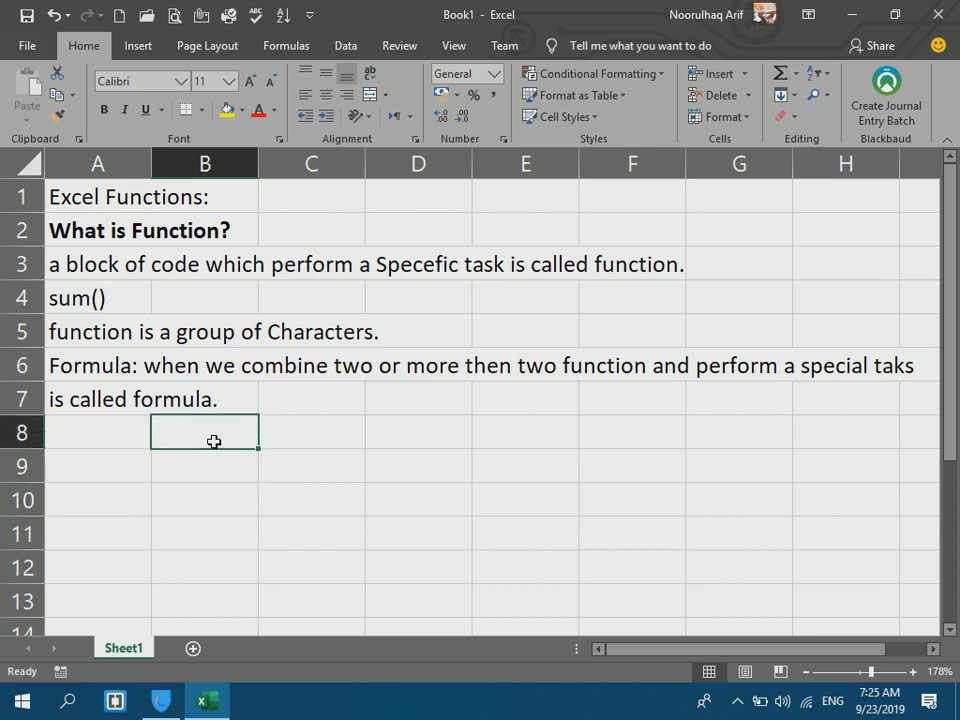
text(Password)
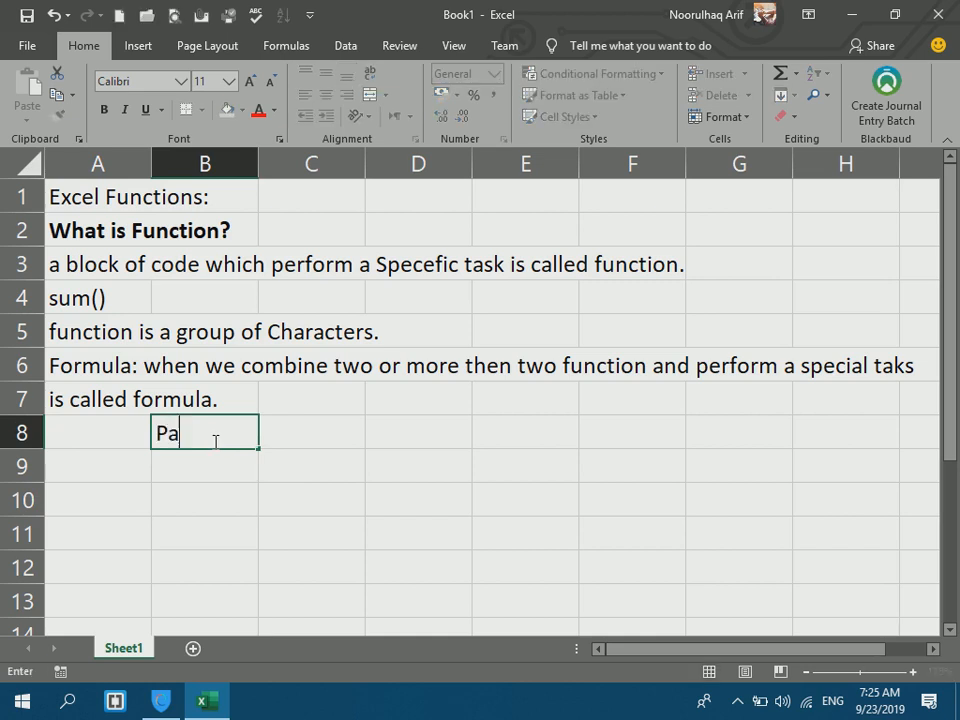
key(Tab)
text(Con)
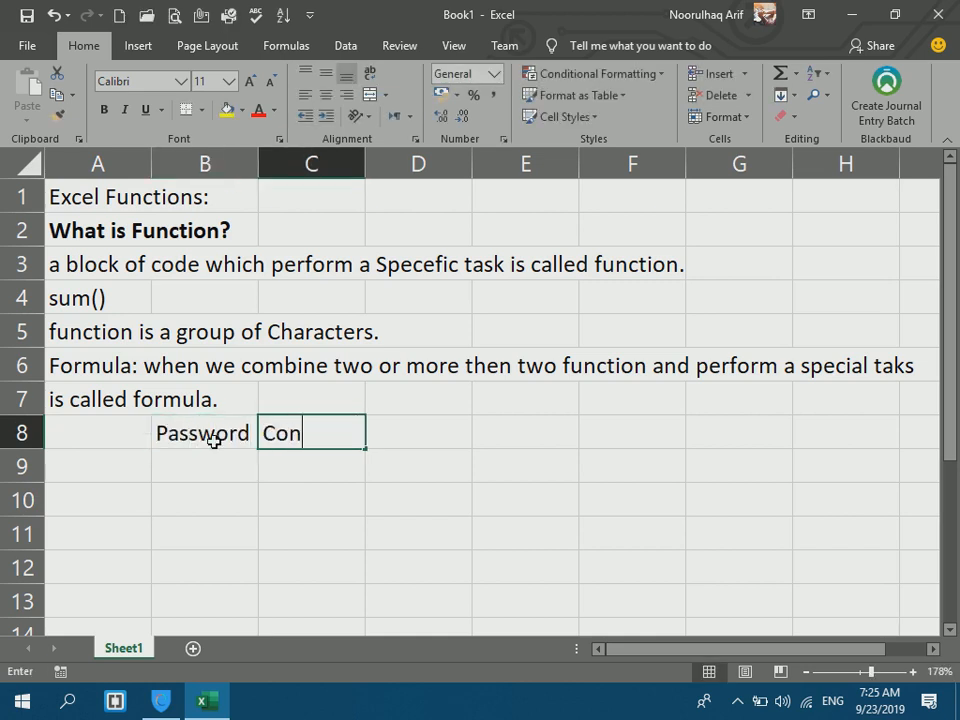
text(firm)
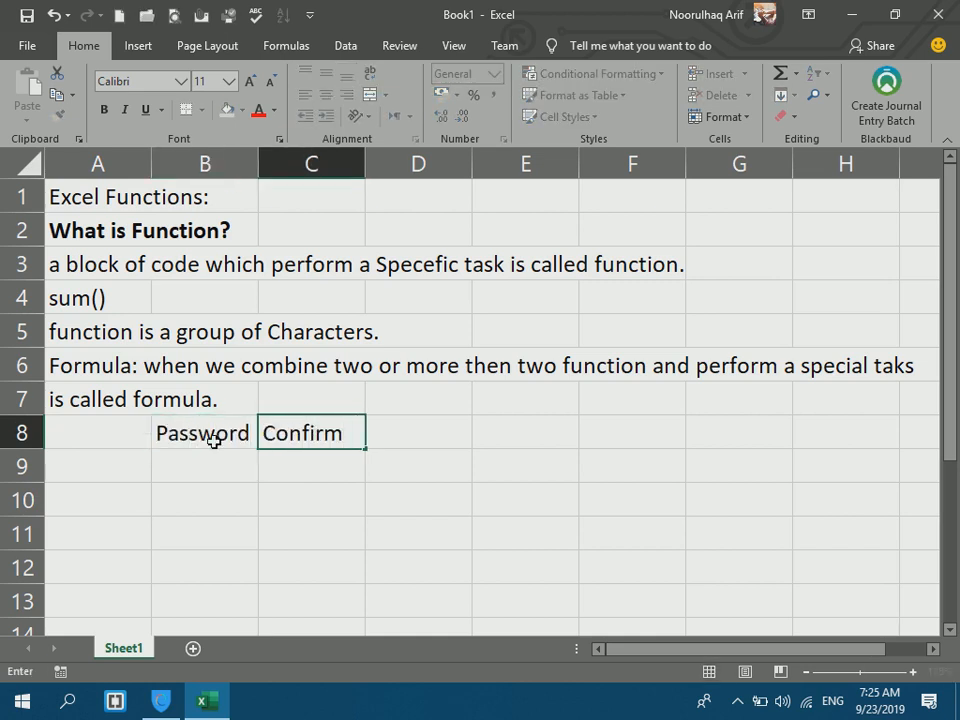
key(Tab)
text(Result)
key(Return)
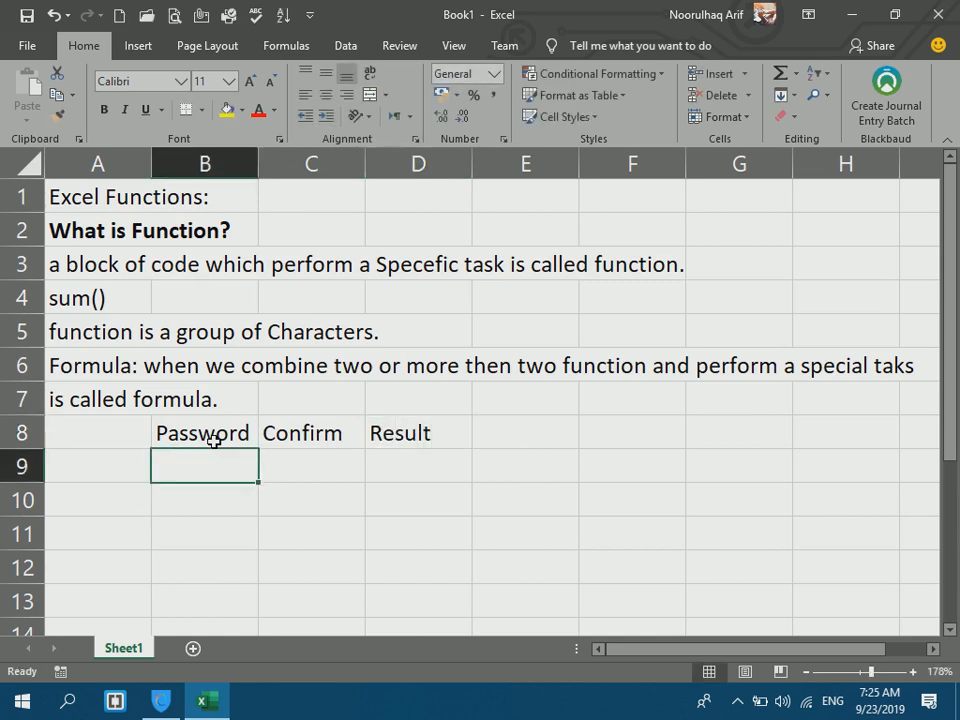
Enter =EXACT(B9,C9) in D9 to compare the Password and Confirm cells.
click(397, 457)
text(=ex)
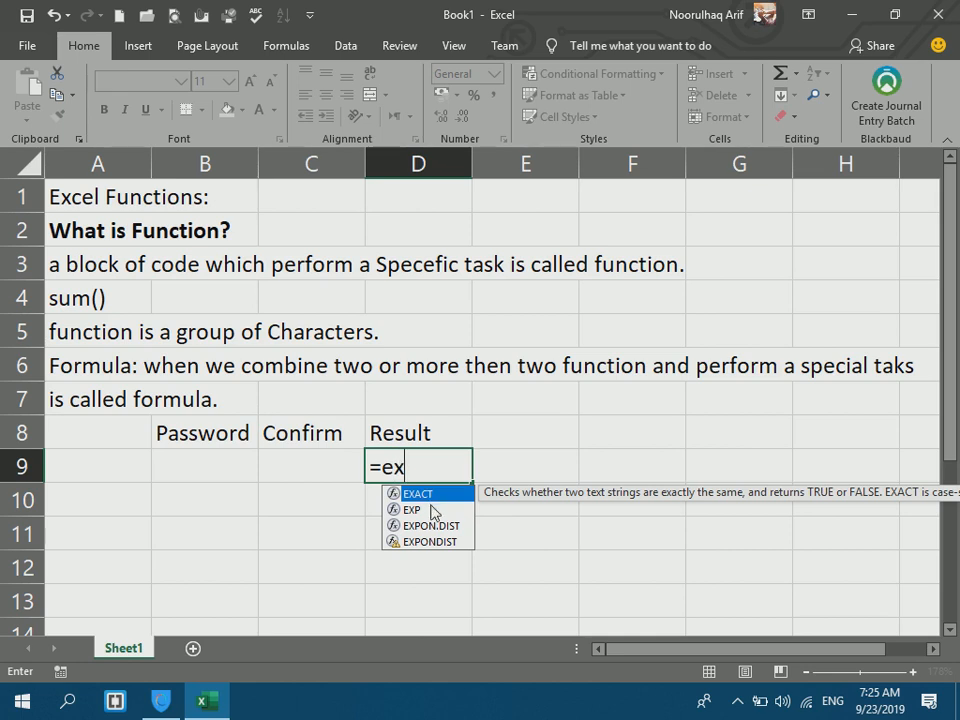
double_click(420, 496)
click(197, 459)
text(,)
click(321, 460)
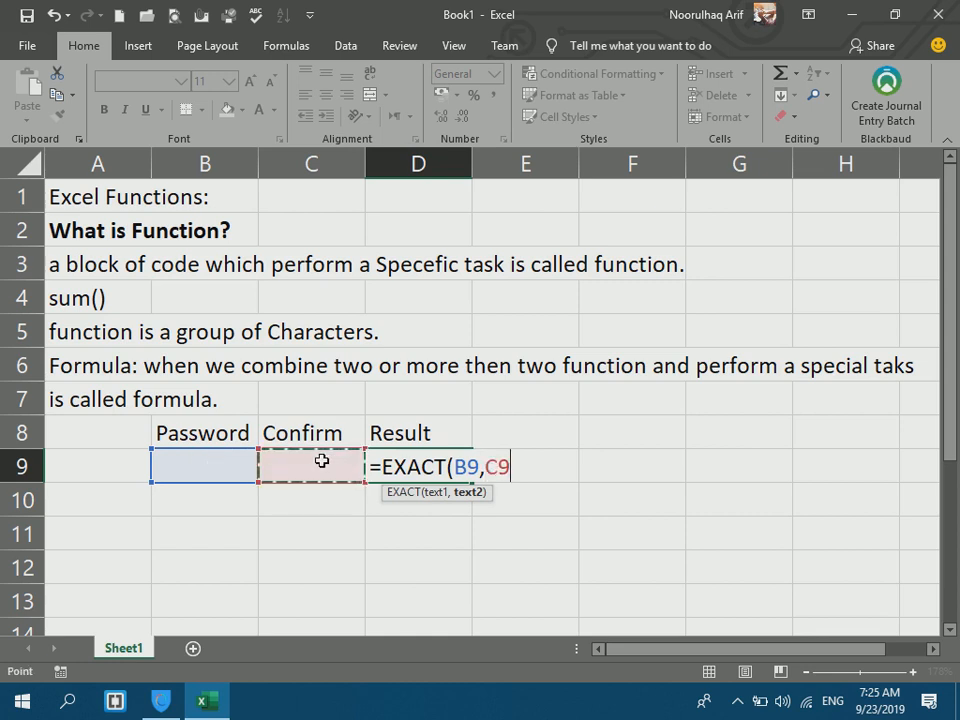
text())
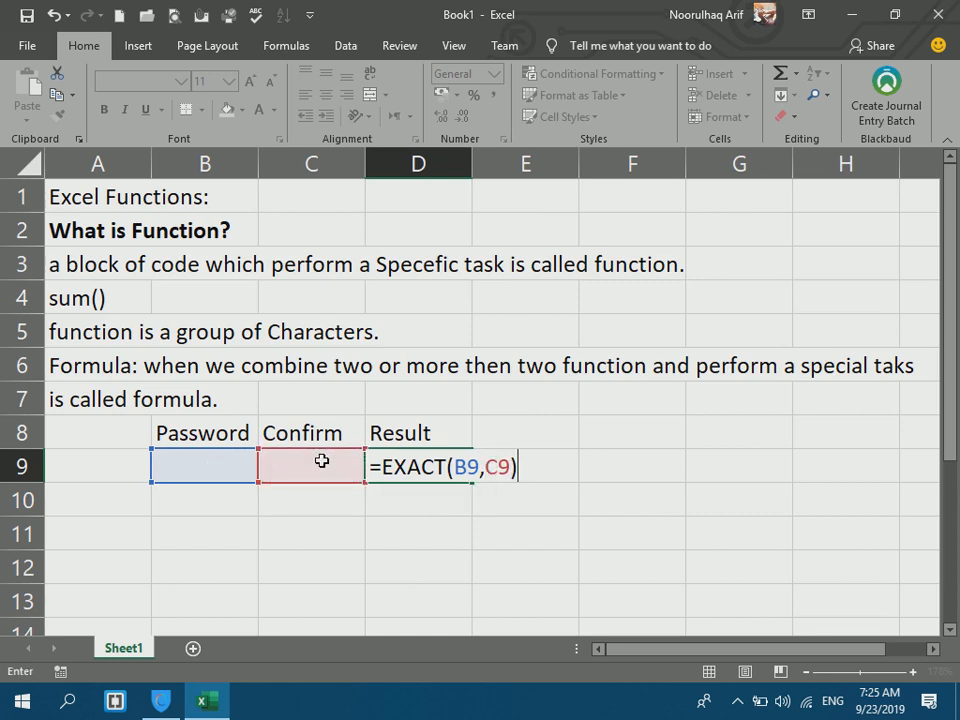
key(Return)
click(227, 460)
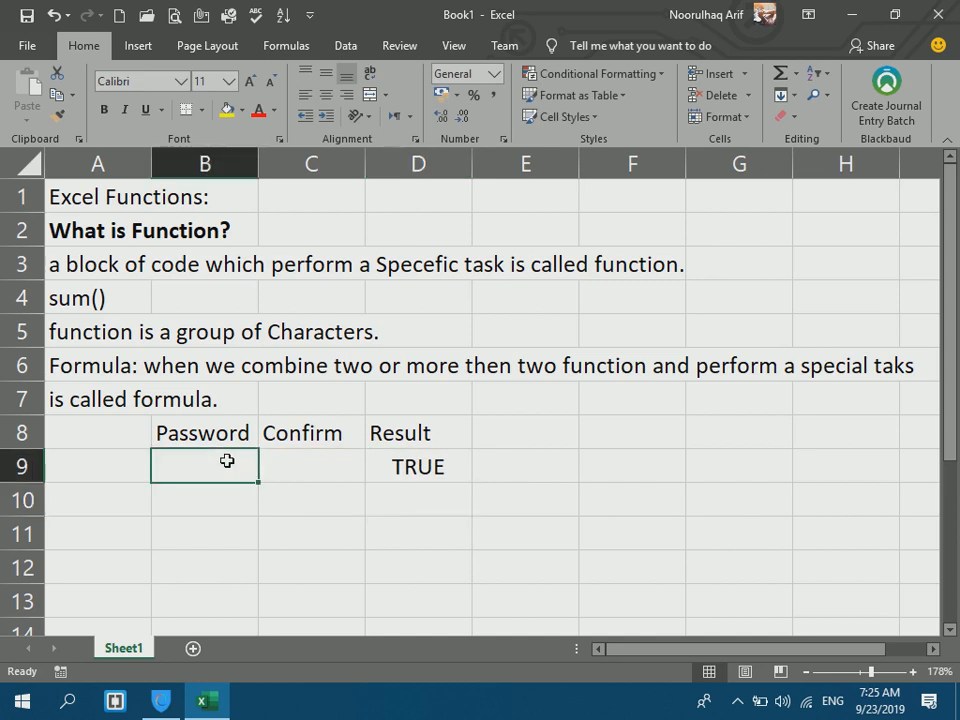
Enter mismatched sample password and confirmation values in B9 and C9.
text(admin)
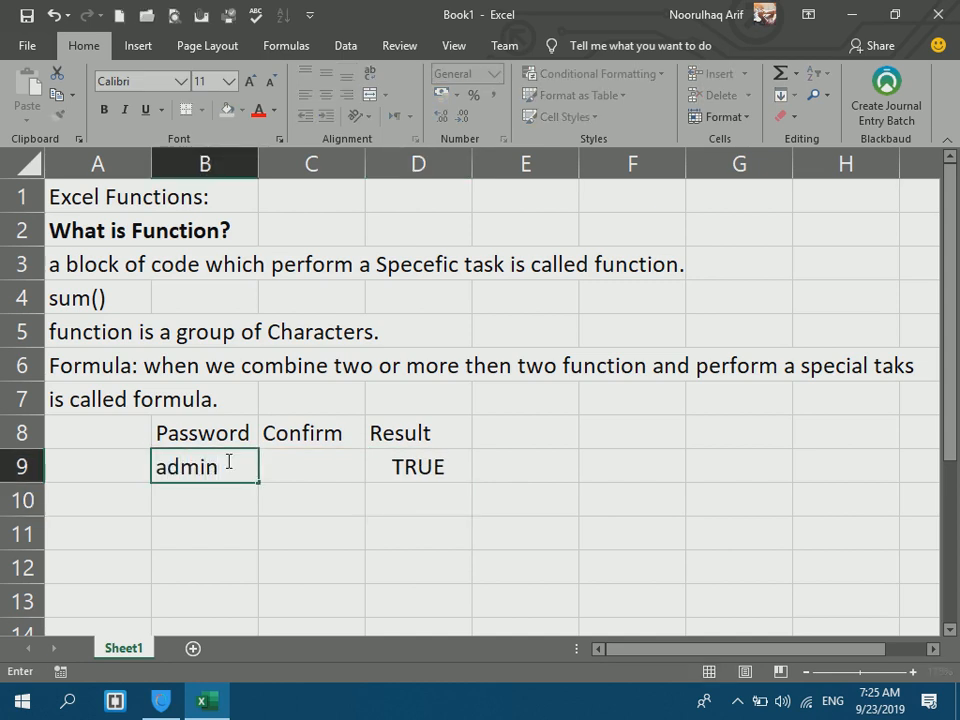
key(Tab)
text(amin)
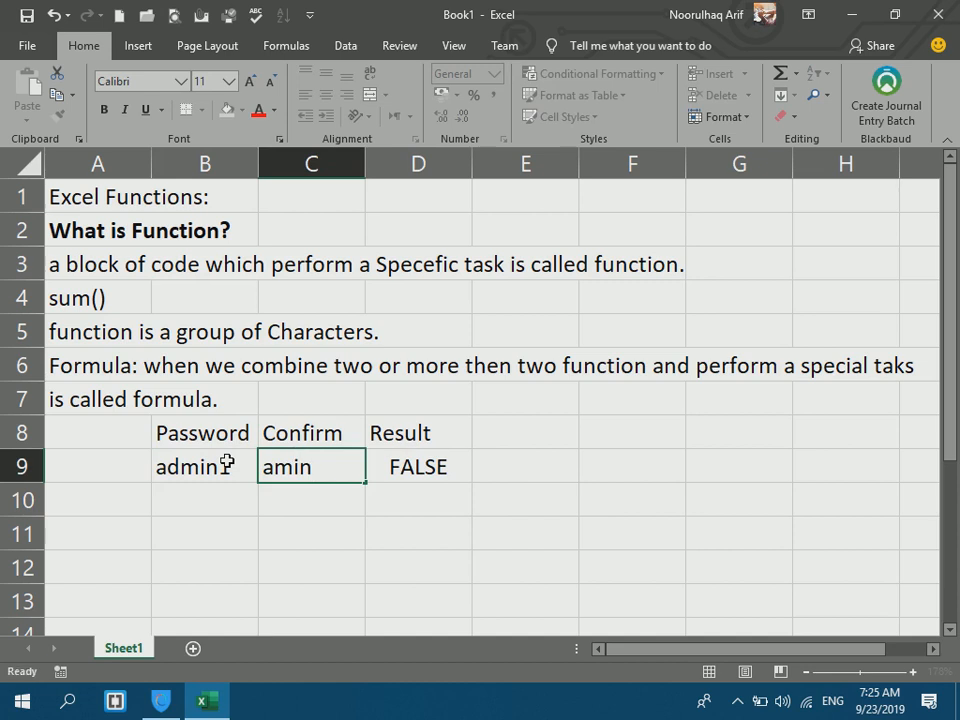
key(Return)
double_click(227, 463)
text(1)
key(Return)
click(306, 463)
text(adm)
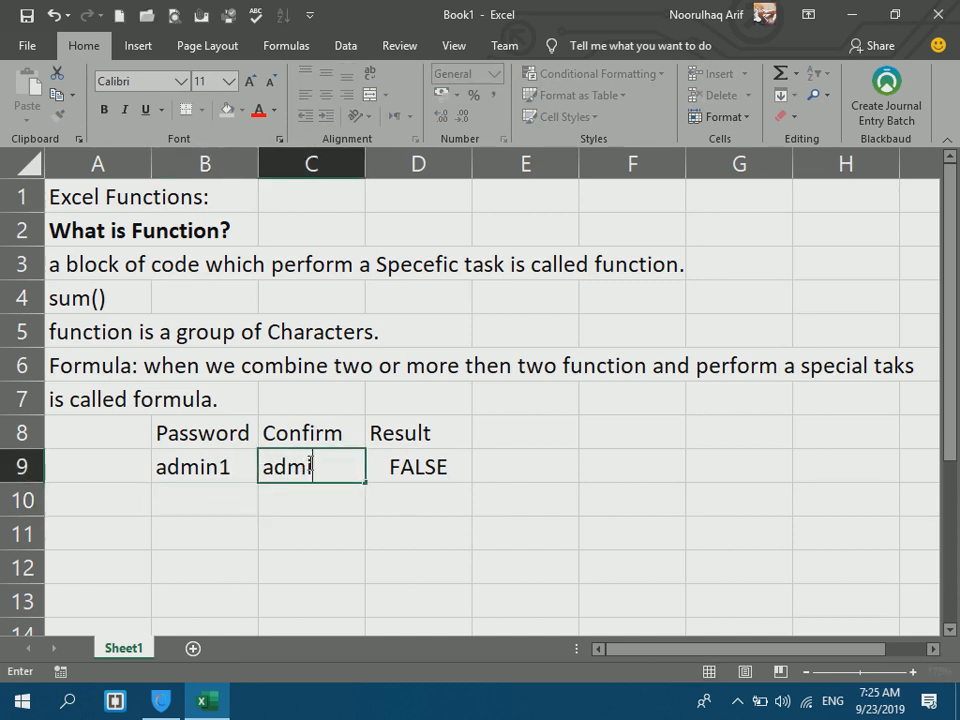
text(in)
key(Return)
Widen column D so the FALSE result in D9 shows fully.
drag(249, 452, 265, 456)
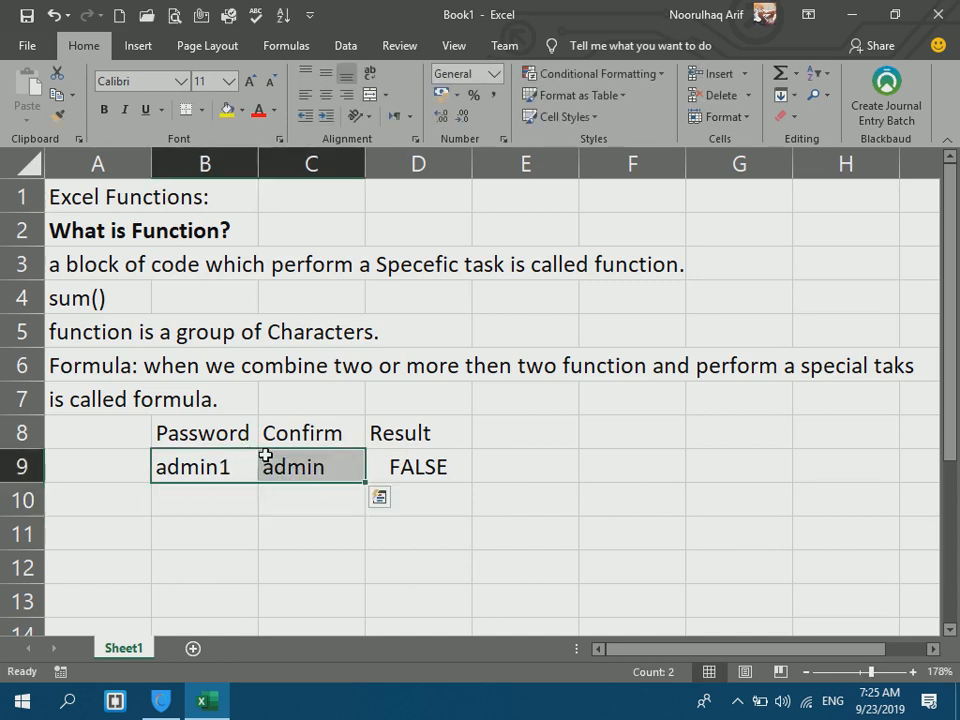
click(407, 436)
click(410, 467)
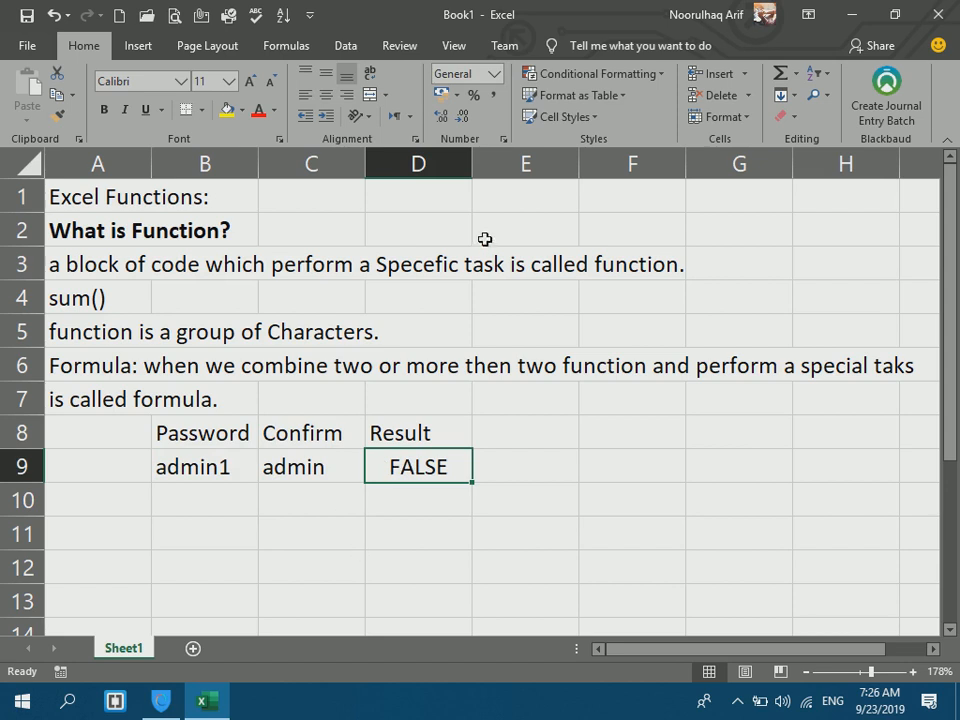
drag(471, 163, 506, 174)
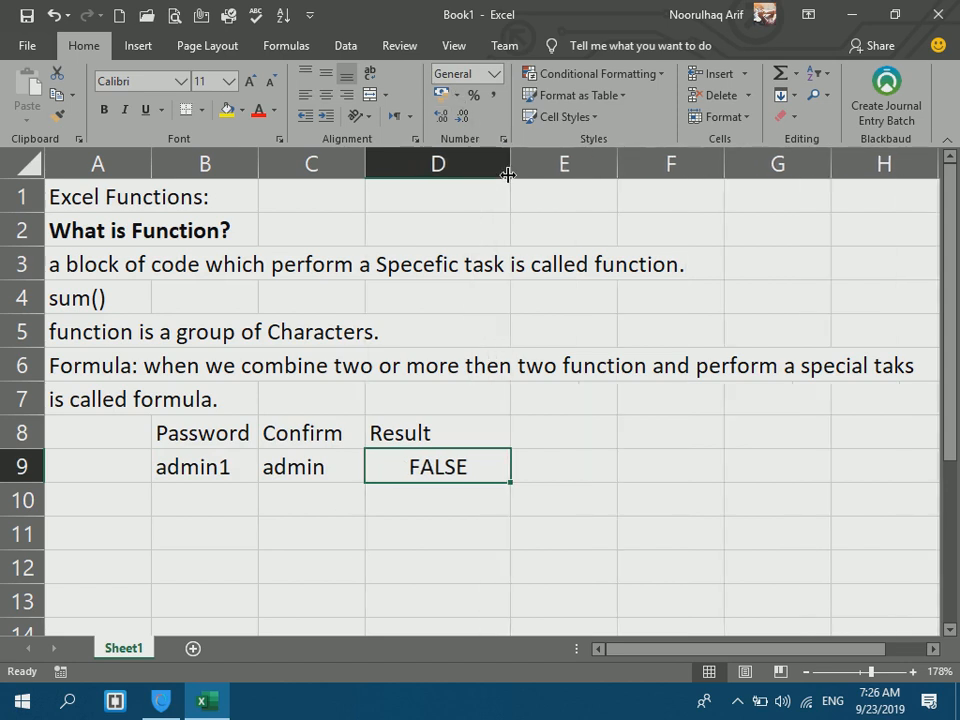
Wrap the D9 EXACT check in IF with the Pashto match message 'پټ نوم سم دی'.
double_click(467, 467)
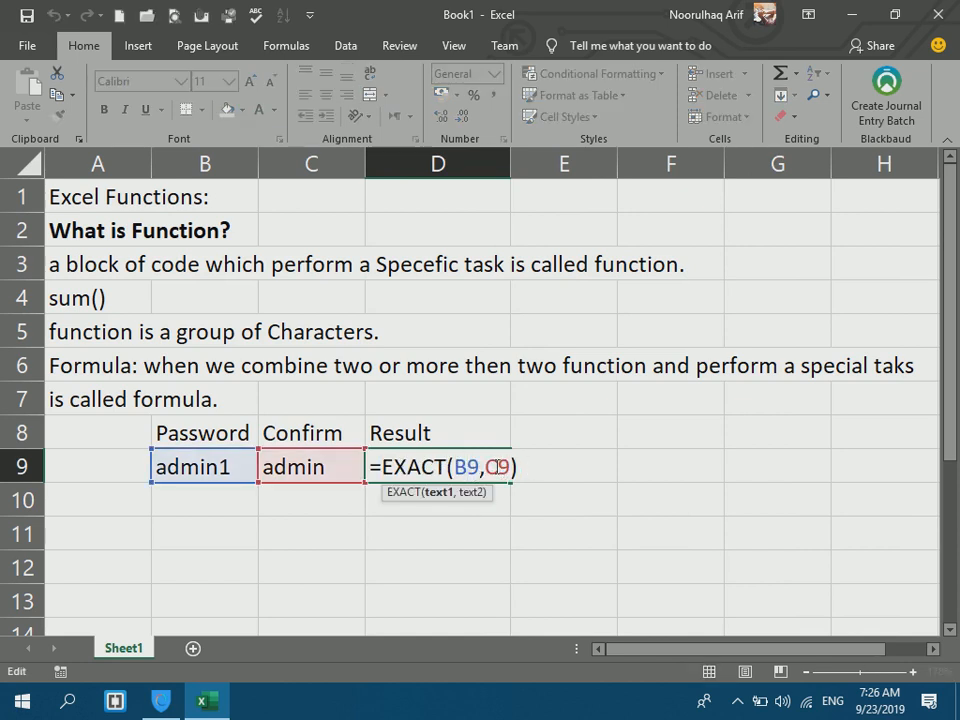
click(383, 464)
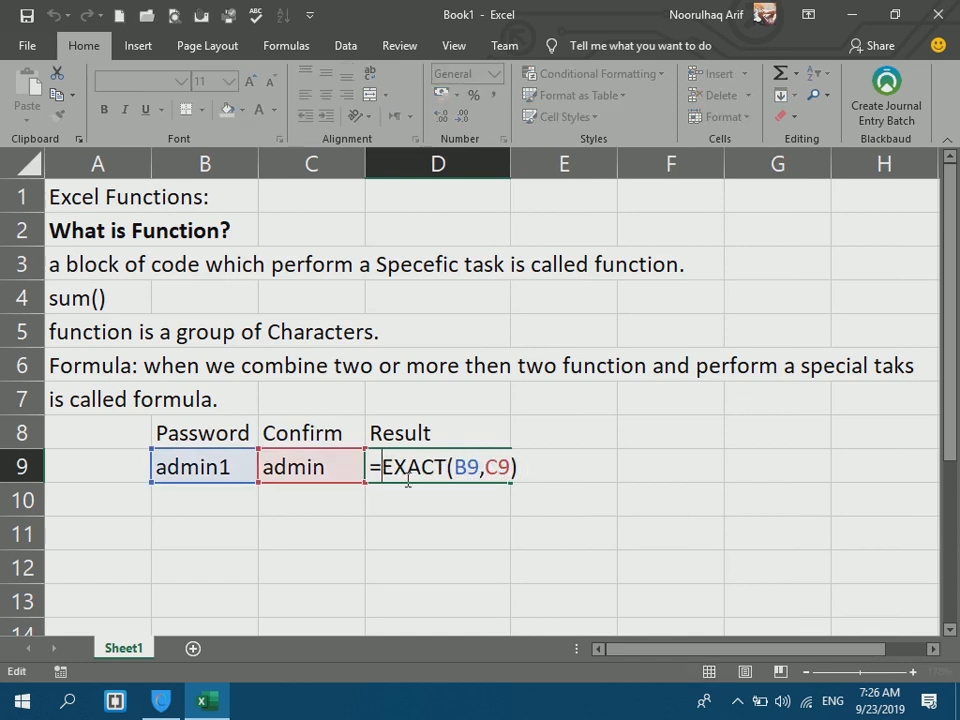
text(if()
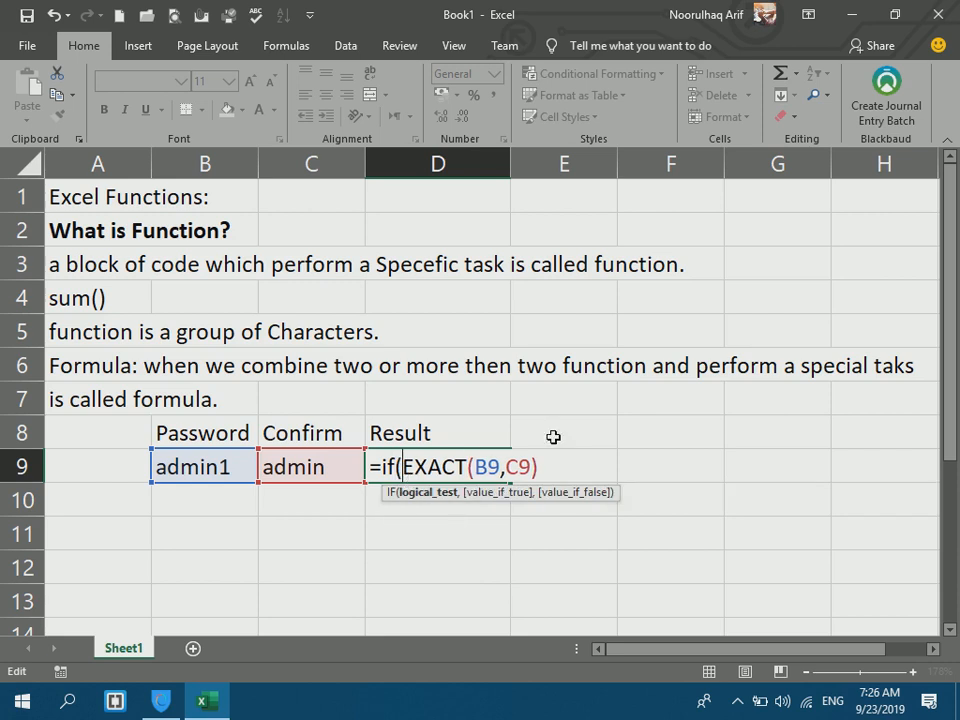
click(604, 462)
text(," d)
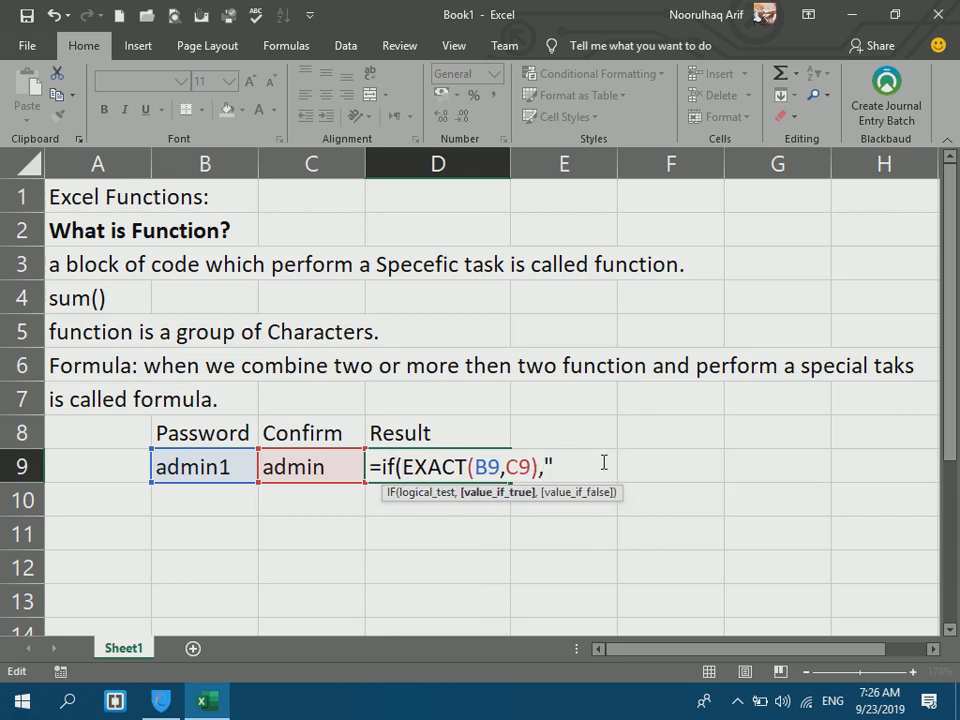
key(BackSpace)
key(BackSpace)
key(alt+shift)
text(ی)
key(BackSpace)
text(پټ نوم سم دی)
key(alt+shift)
text(","")
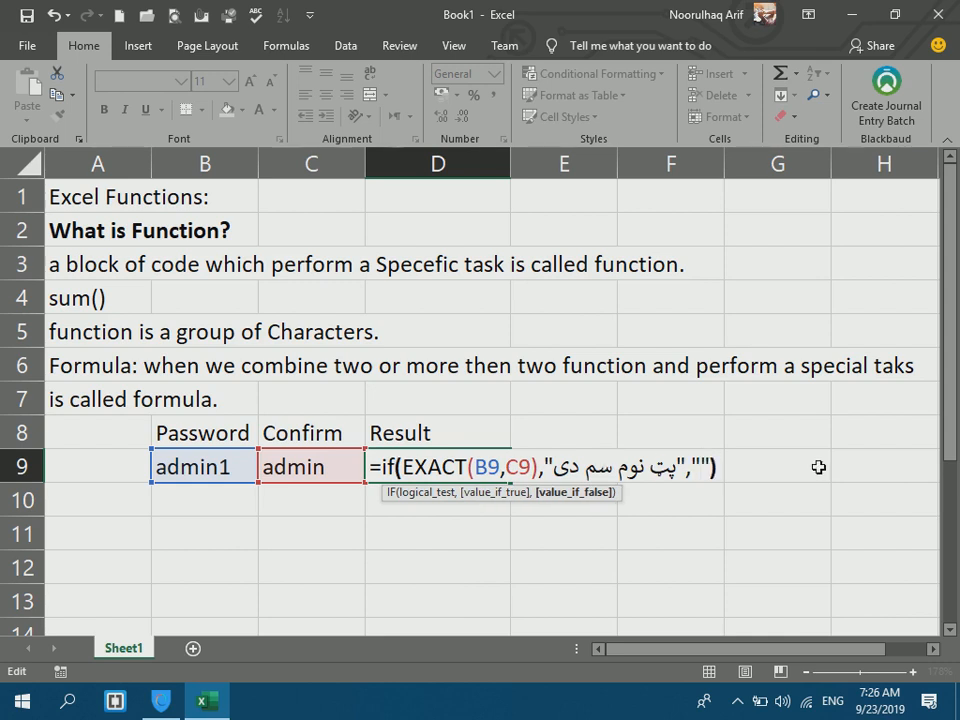
text())
Add 'پټ نوم سم ندی' as the mismatch message and commit the formula.
click(694, 462)
key(Right)
key(alt+shift)
text(پټ نوم سم )
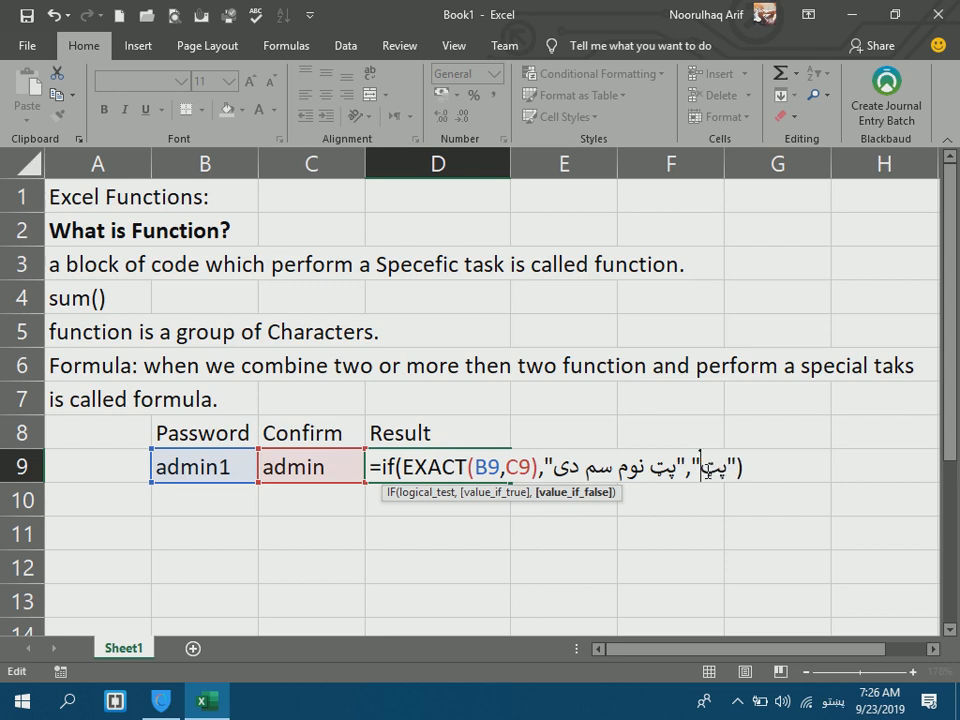
text(ندی)
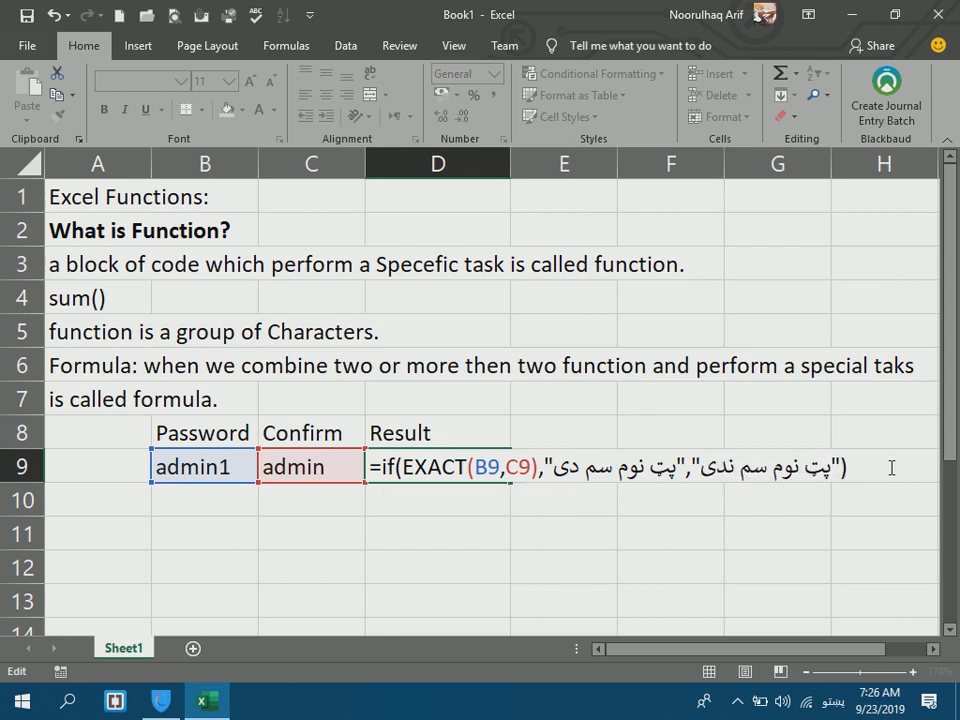
key(ctrl+Return)
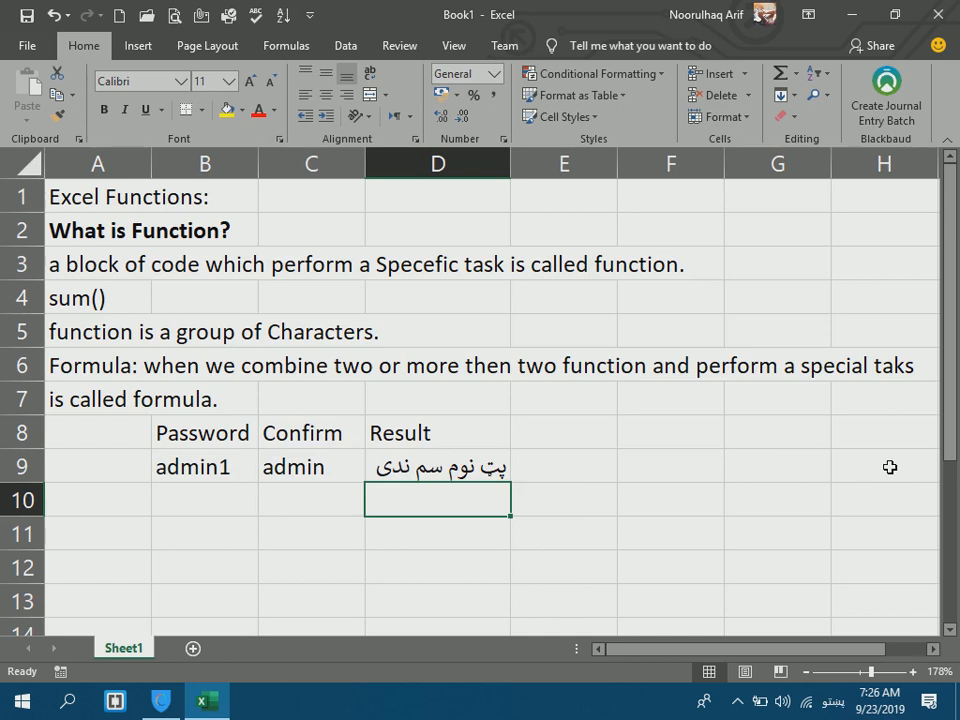
click(207, 460)
text(ش)
key(BackSpace)
key(alt+shift)
text(admin)
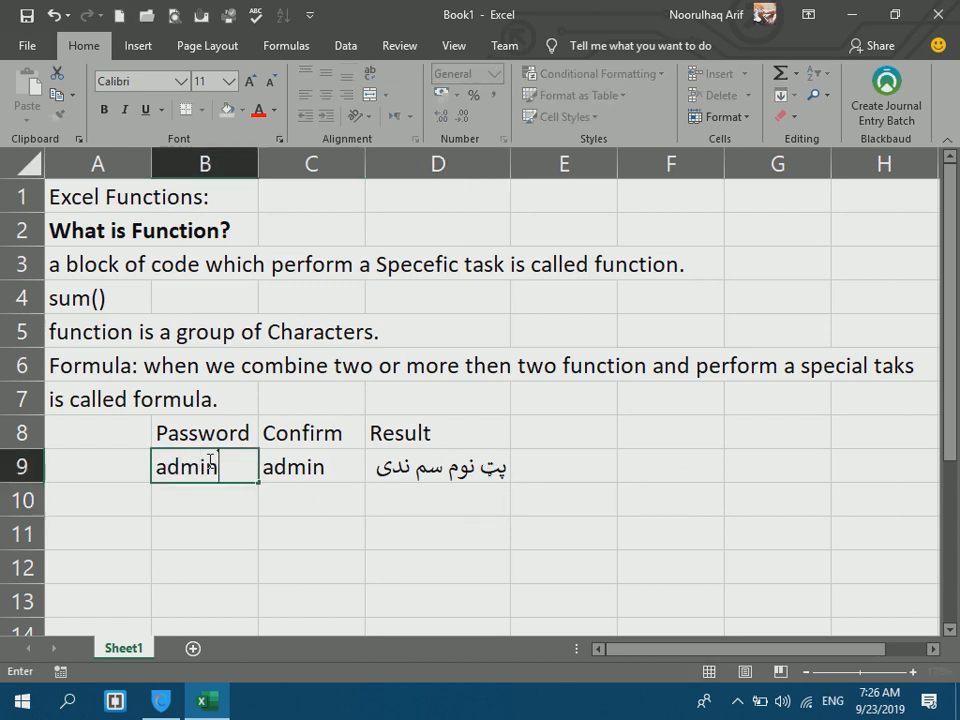
key(Return)
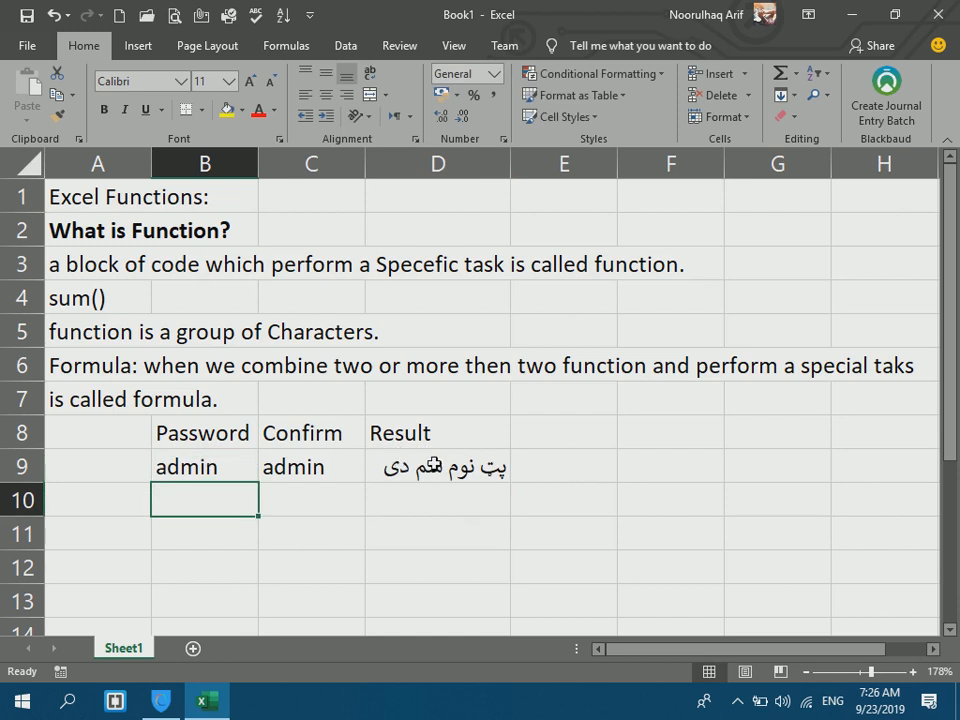
Re-commit D9's IF(EXACT(B9,C9),…) formula so it shows the Pashto match message, then select B8:E9.
click(437, 467)
double_click(437, 467)
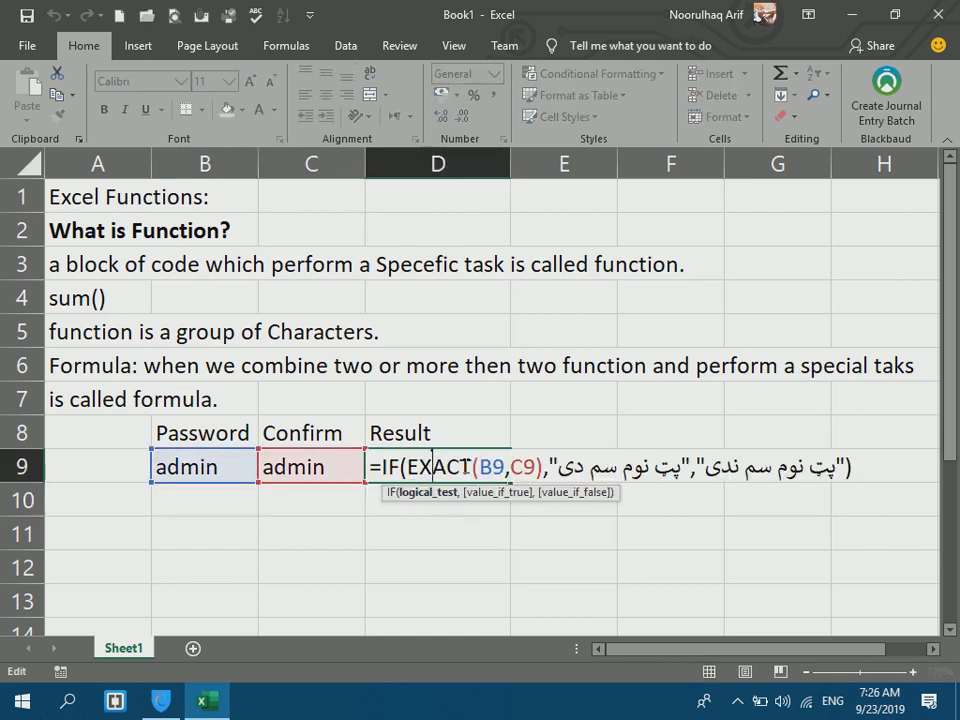
click(421, 462)
click(443, 465)
key(ctrl+Return)
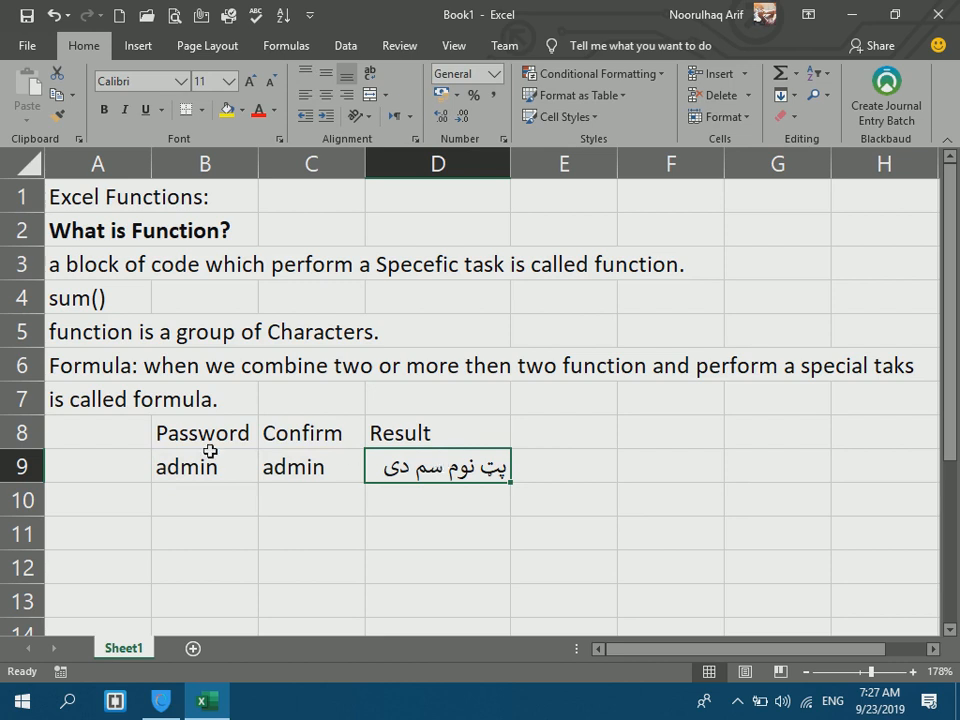
drag(160, 430, 567, 472)
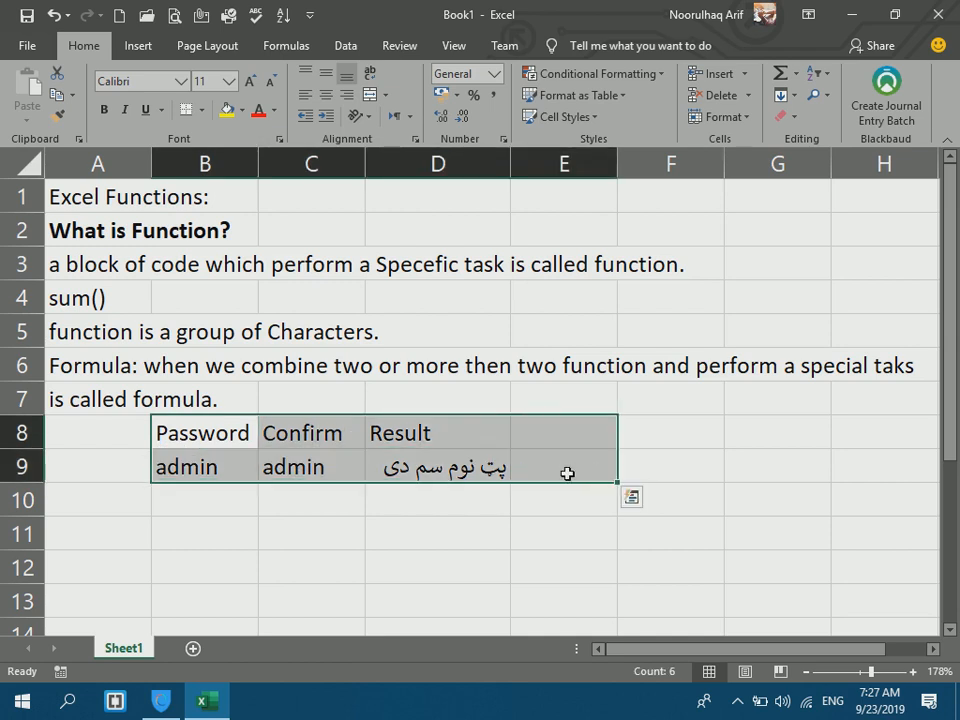
Clear the password table and write 'in microsoft excel we have a lot of functions' in A8.
key(Delete)
click(88, 436)
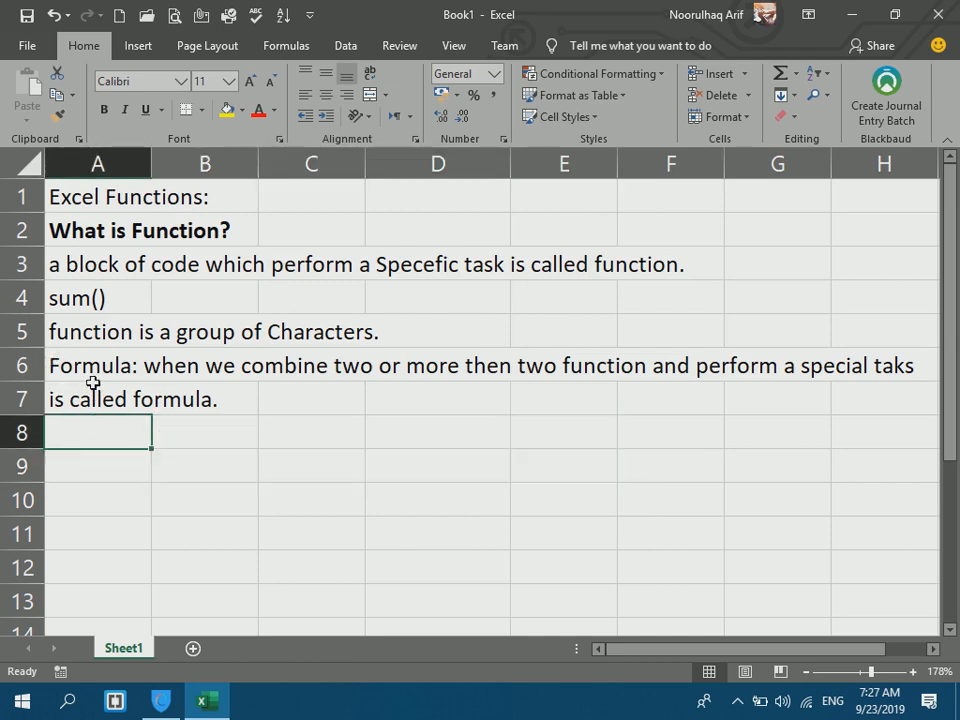
text(in)
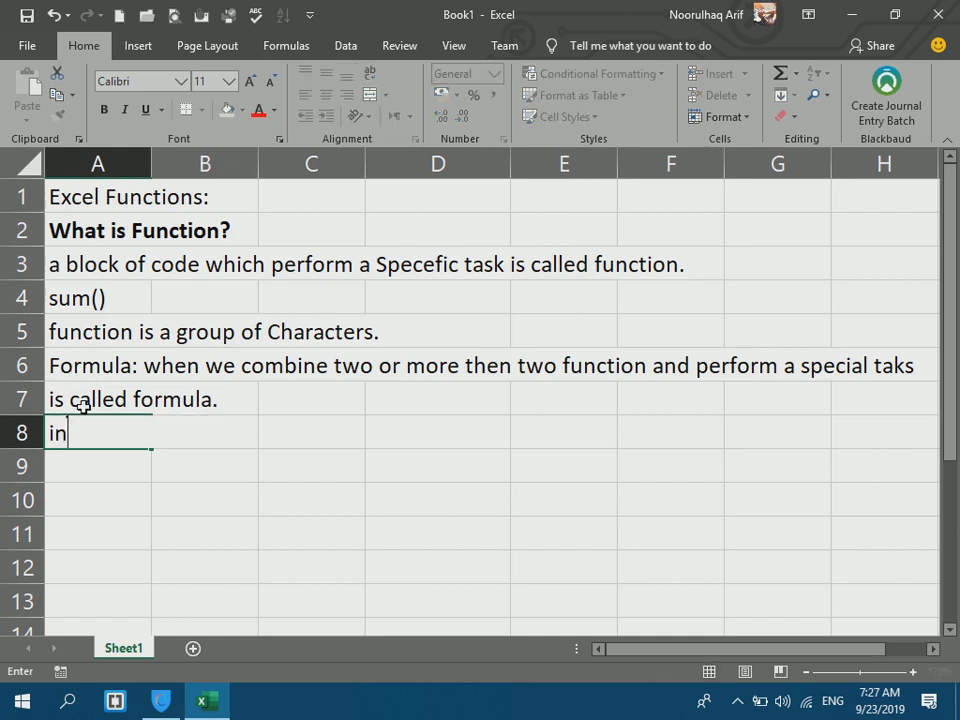
text( microsoft ex)
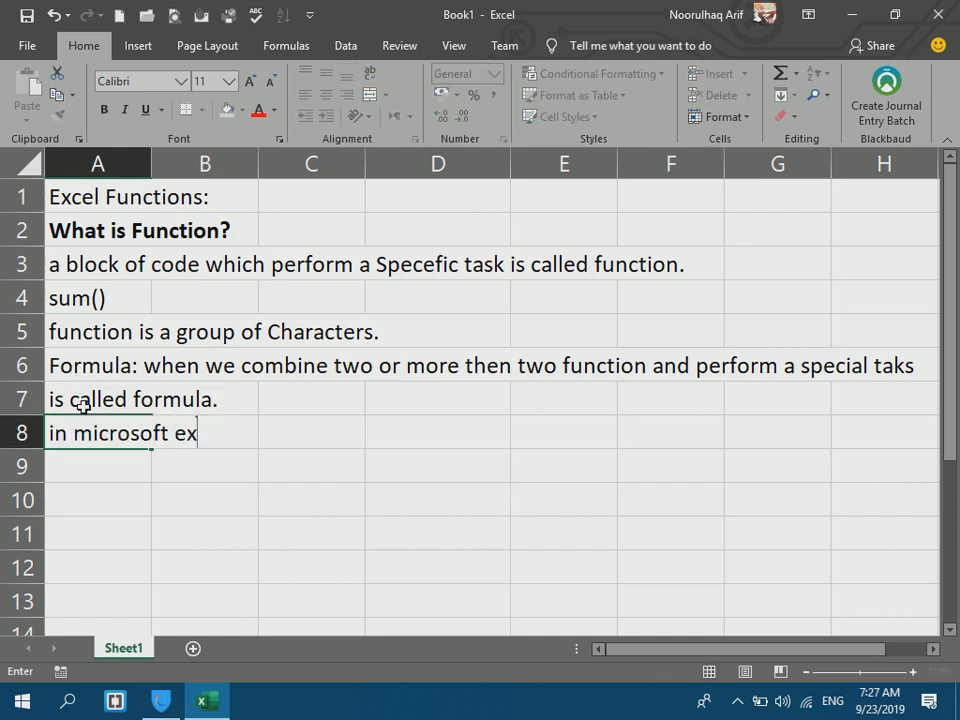
text(cel we have d)
key(BackSpace)
text(a lot o)
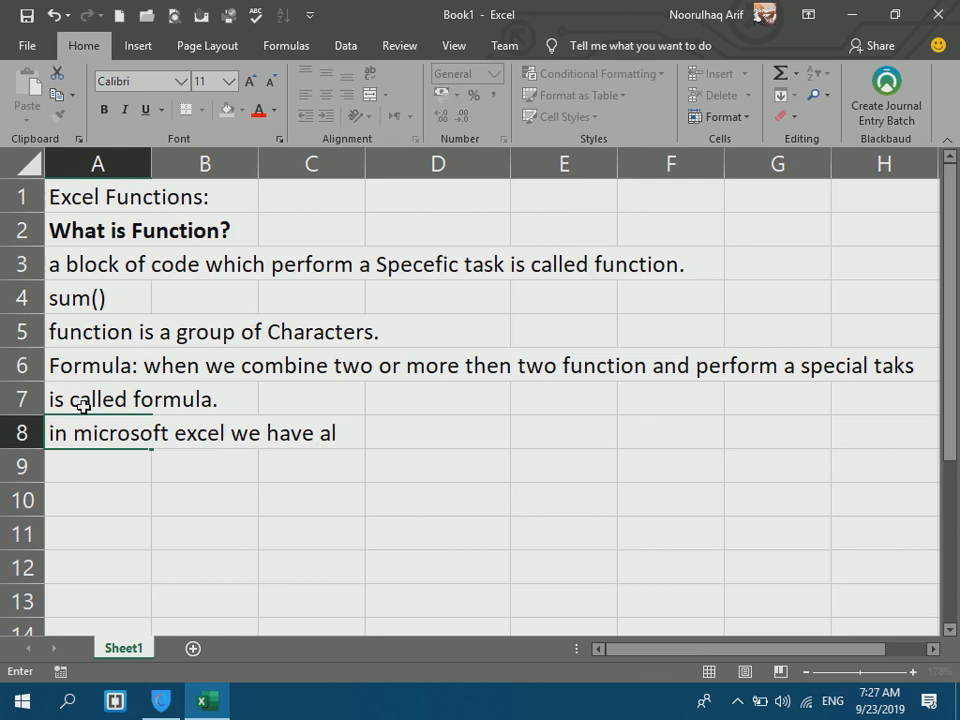
text(f function)
text(s)
key(Return)
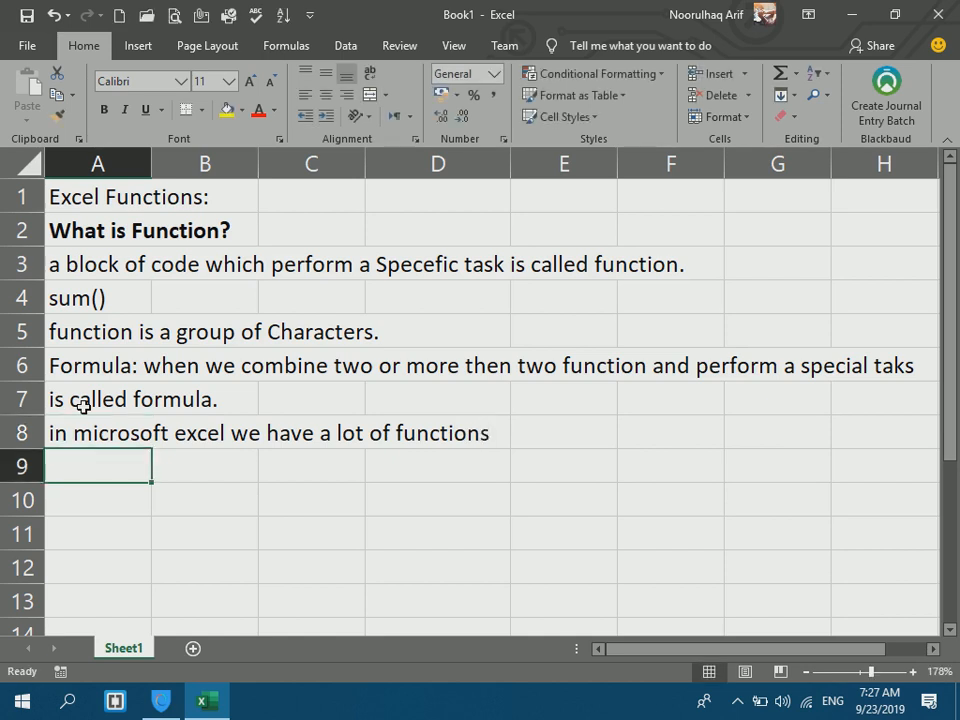
List '1. Logical Functions', '2. Database functions' and '3. Text Functions' below the sentence.
text(1. )
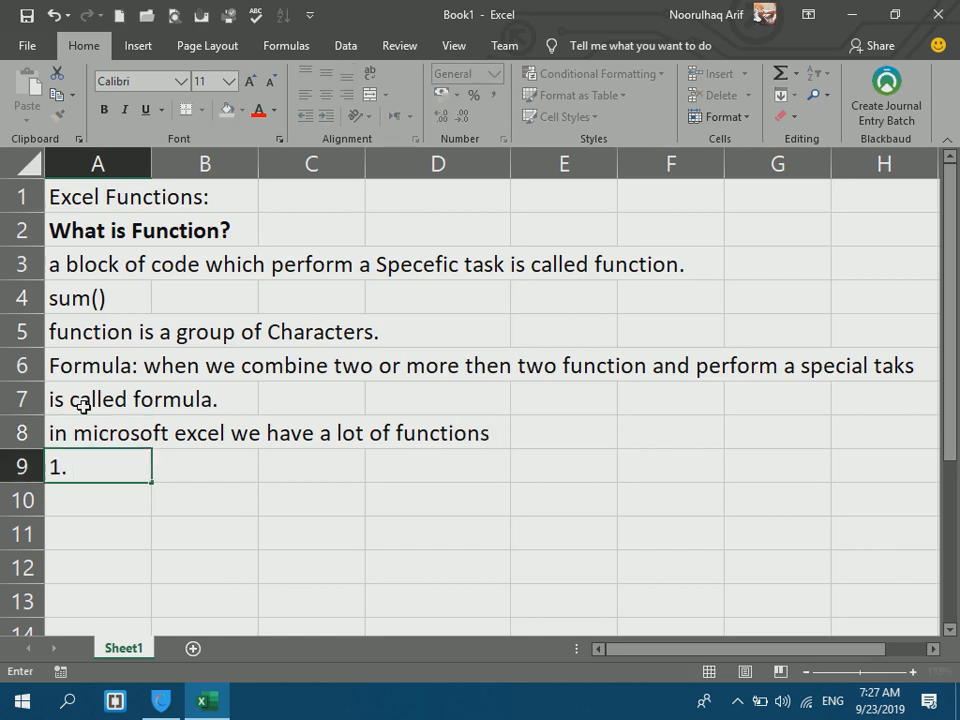
text(Logical FUnctions)
key(Return)
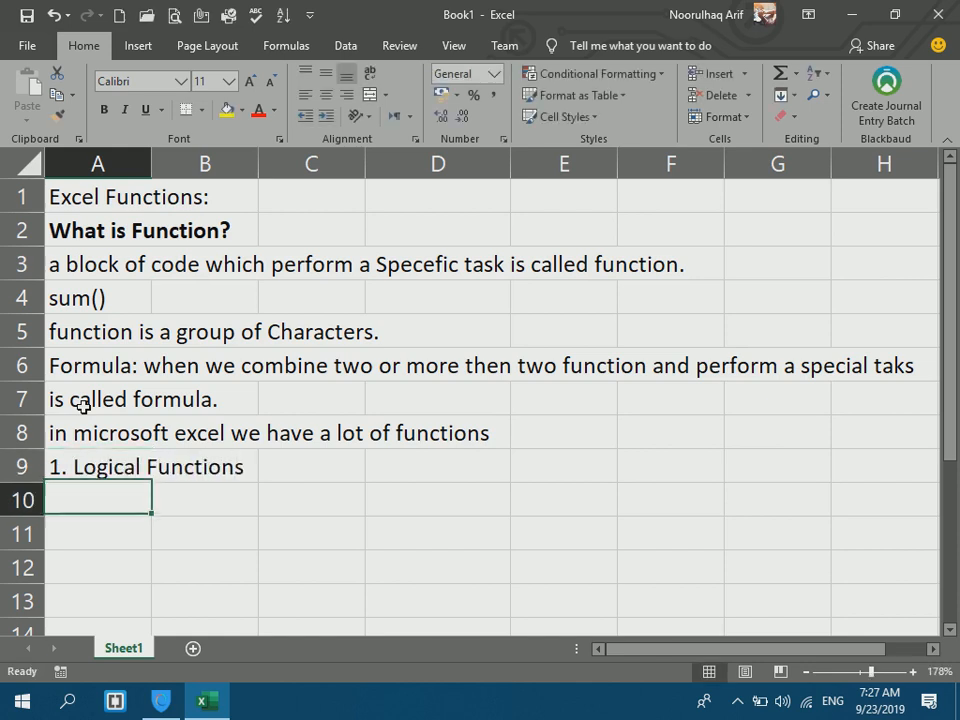
text(2.)
text(Database fun)
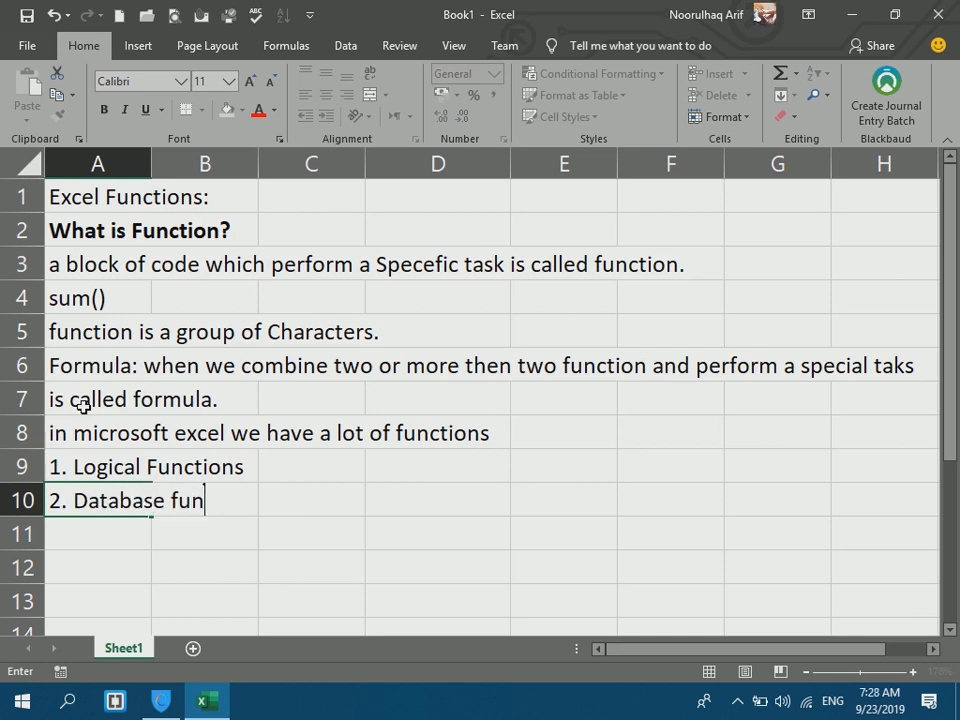
text(ctions)
key(Return)
text(3. )
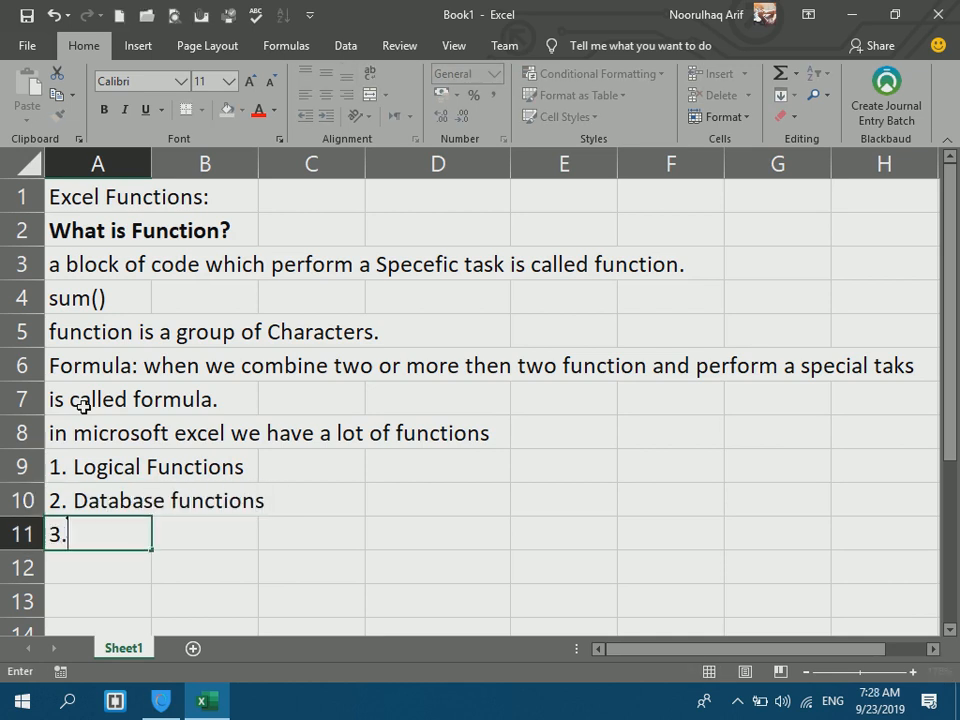
text(Texxt)
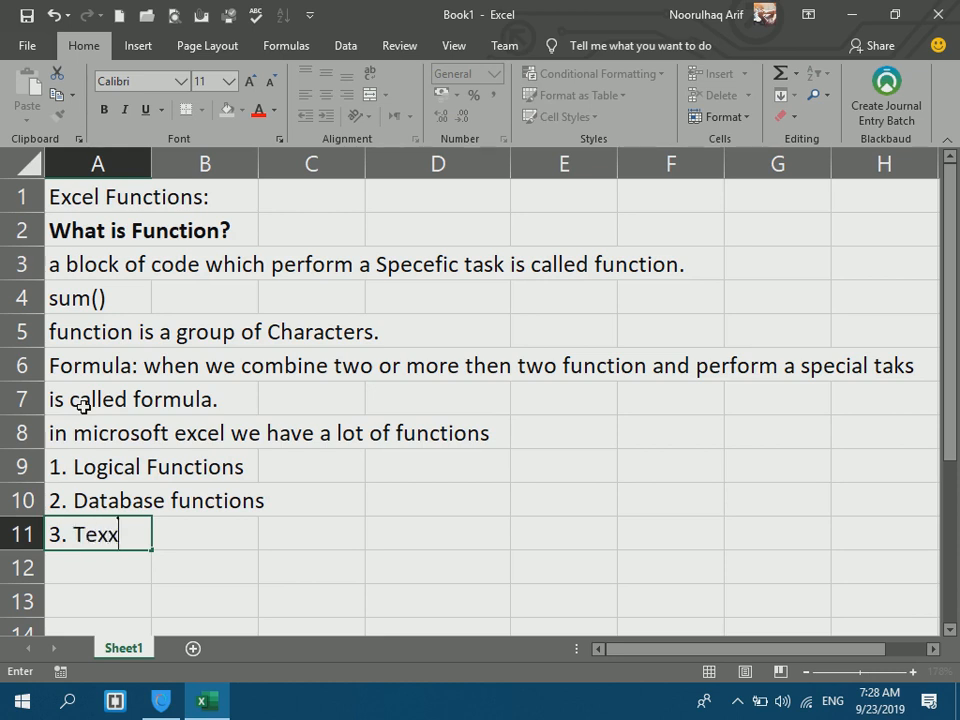
key(BackSpace)
key(BackSpace)
text(t Functions)
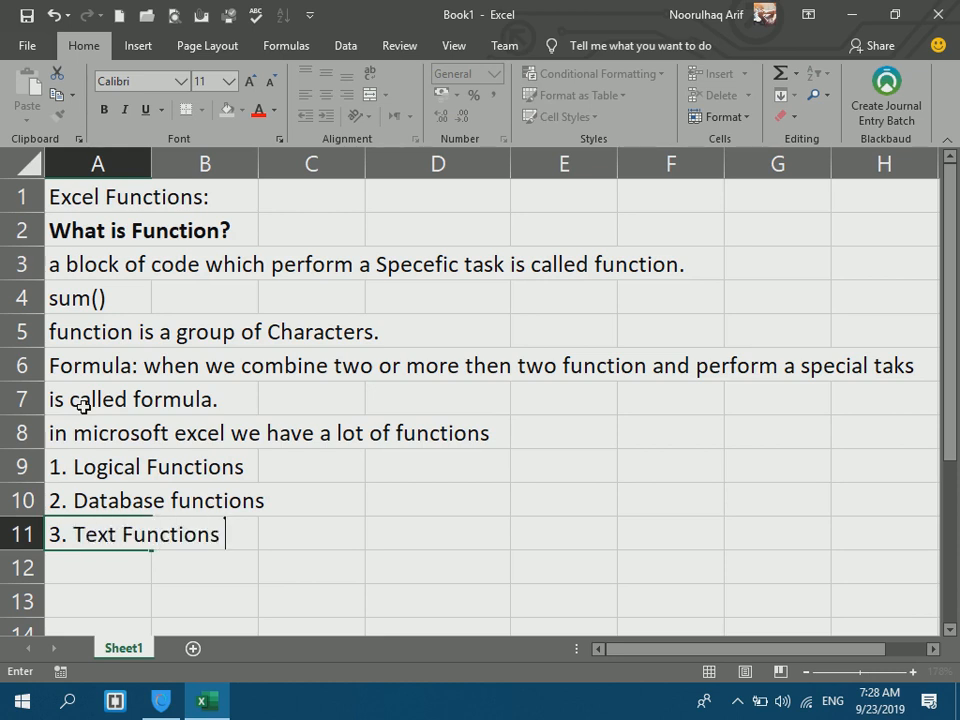
key(Return)
Add '4. Date and Time functions' and '5. Lookup and reference functions' to the list.
text(4. )
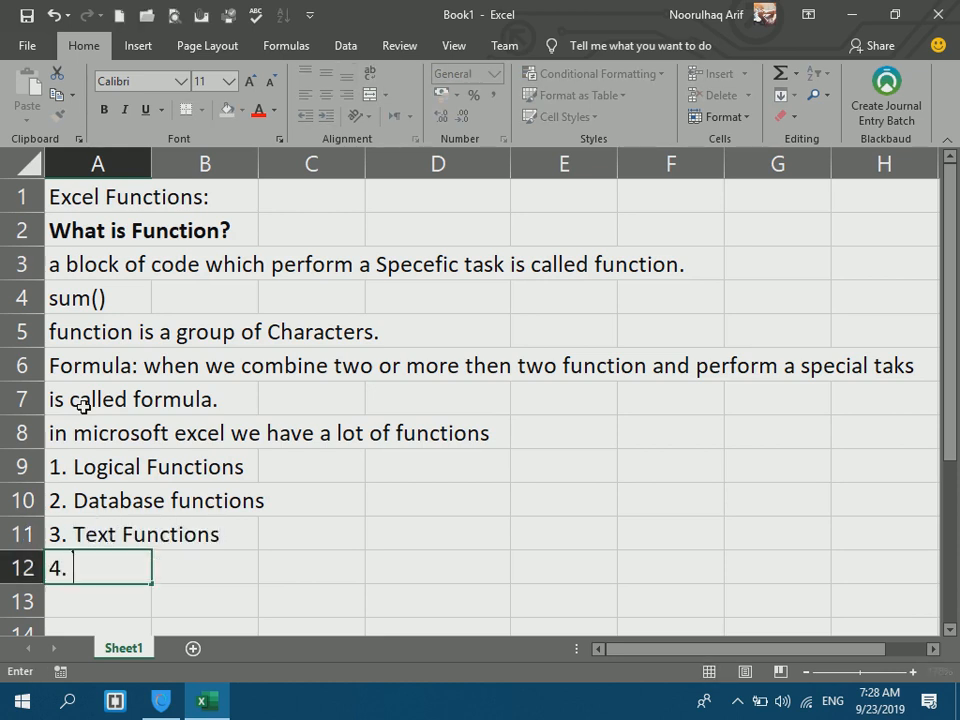
text(L)
key(BackSpace)
text(Date an)
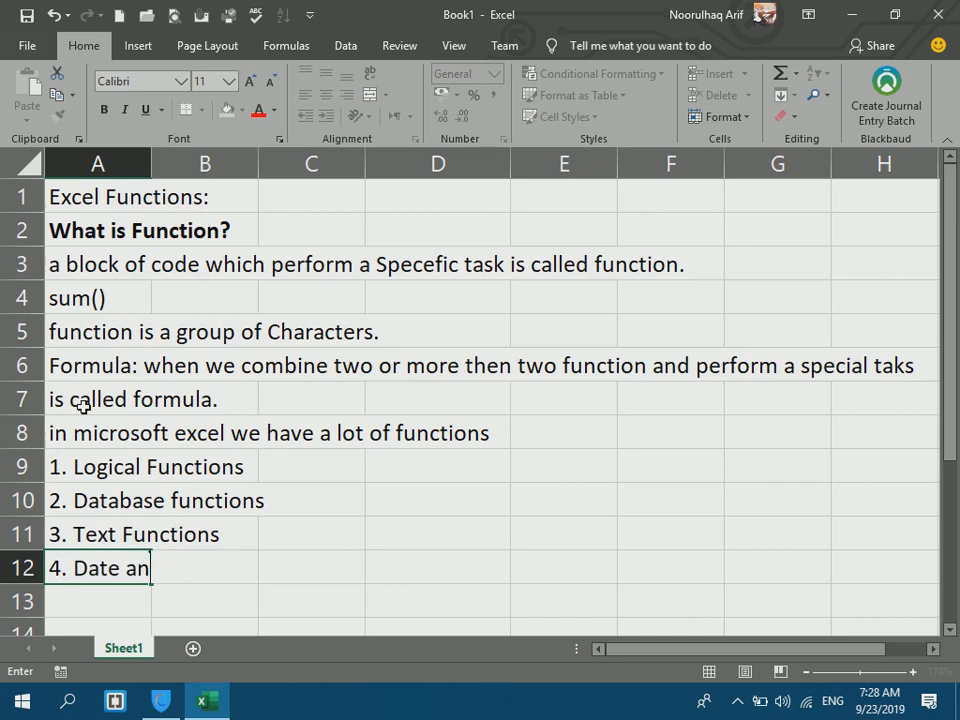
text(d Time functions)
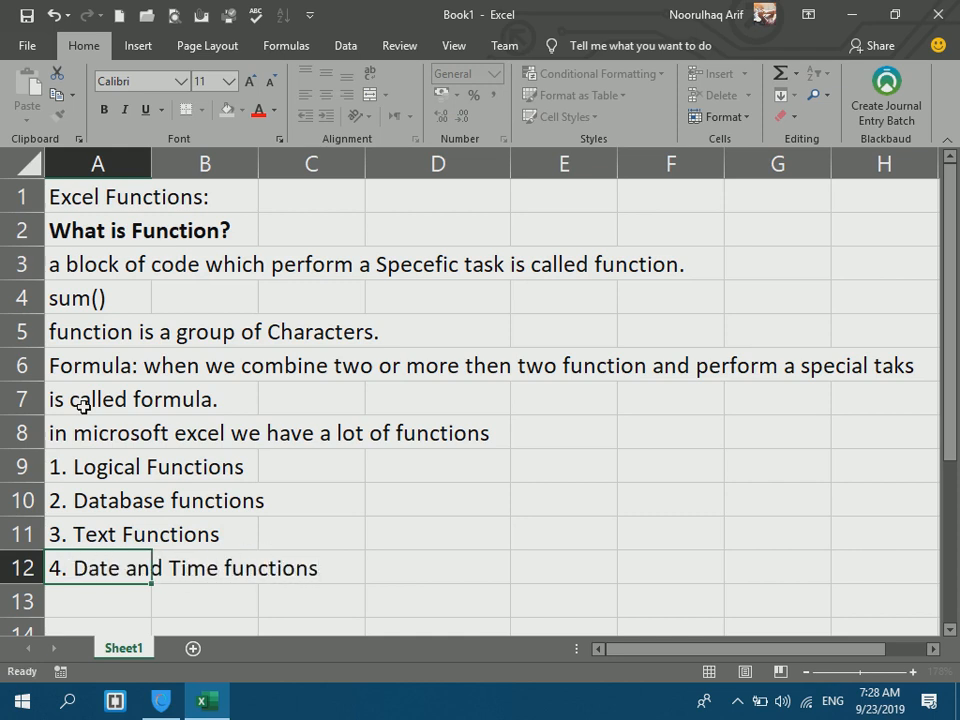
key(Return)
text(5. )
text(T)
key(BackSpace)
text(Lok)
key(BackSpace)
text(o)
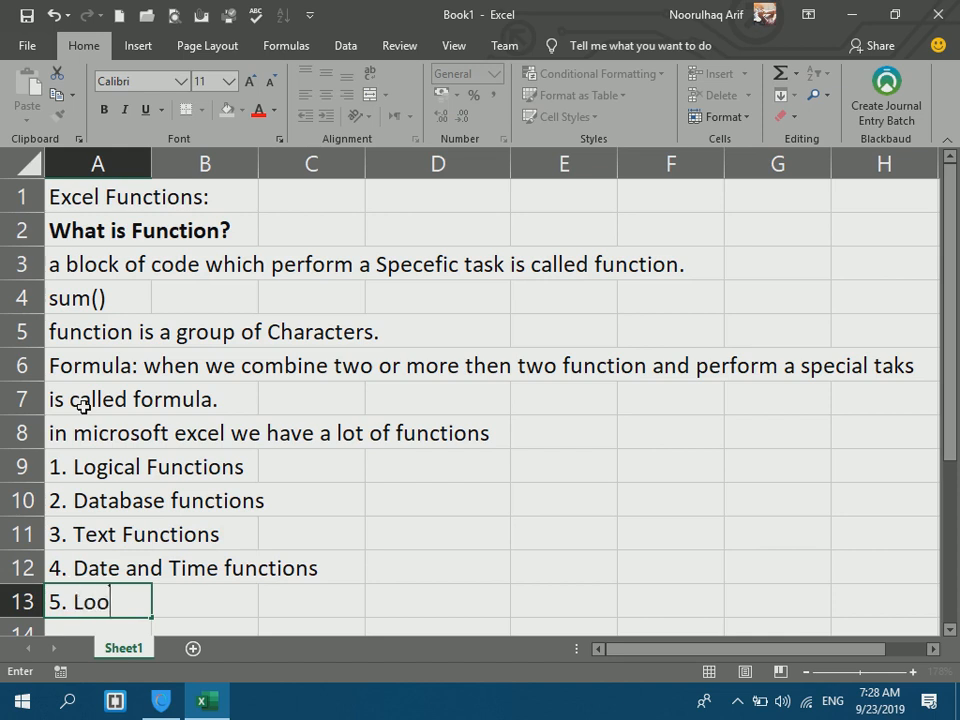
text(kup and)
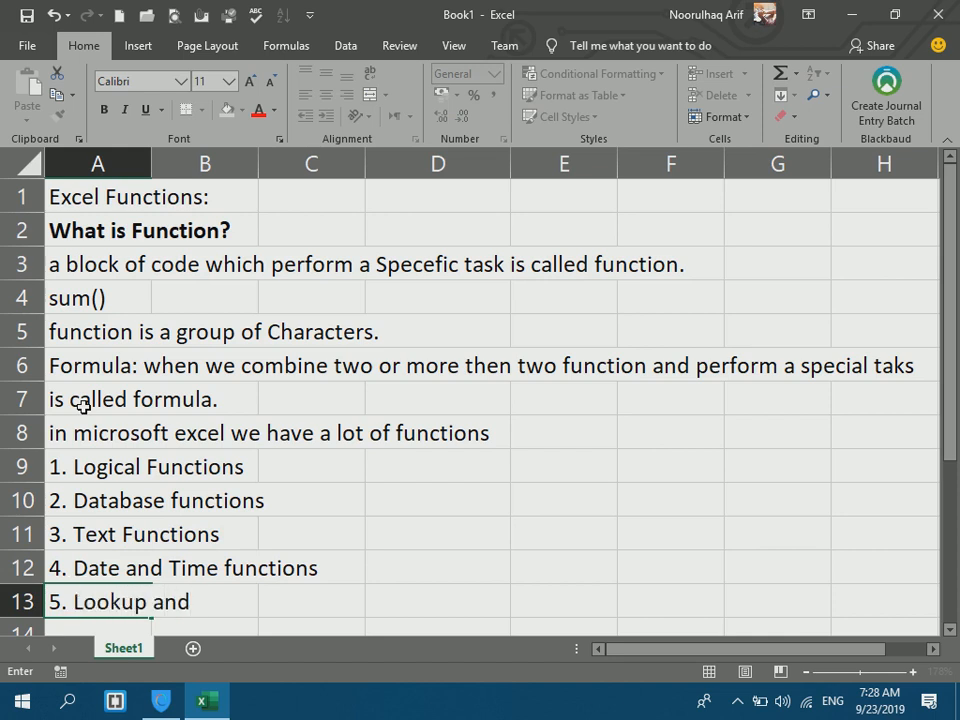
text( reference functions)
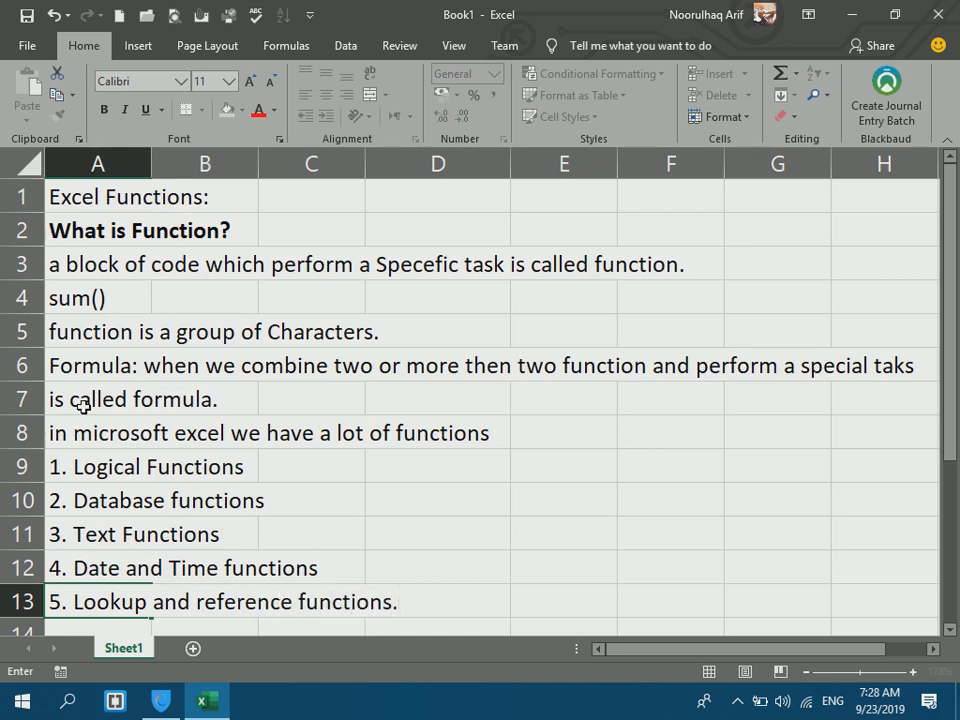
click(594, 555)
key(Down)
key(Down)
key(Down)
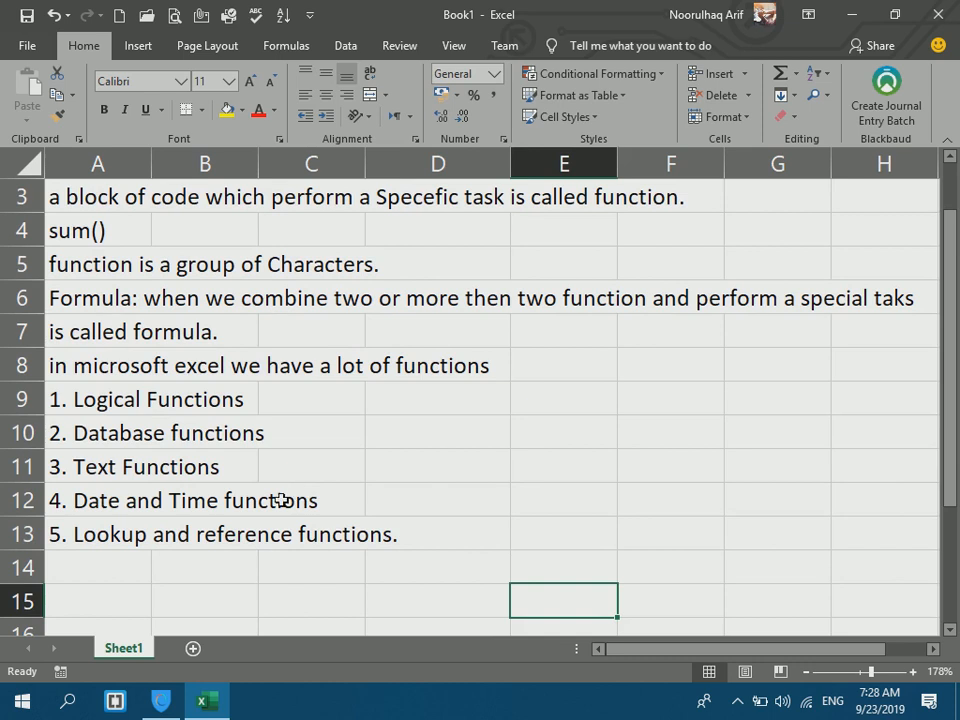
drag(102, 399, 97, 541)
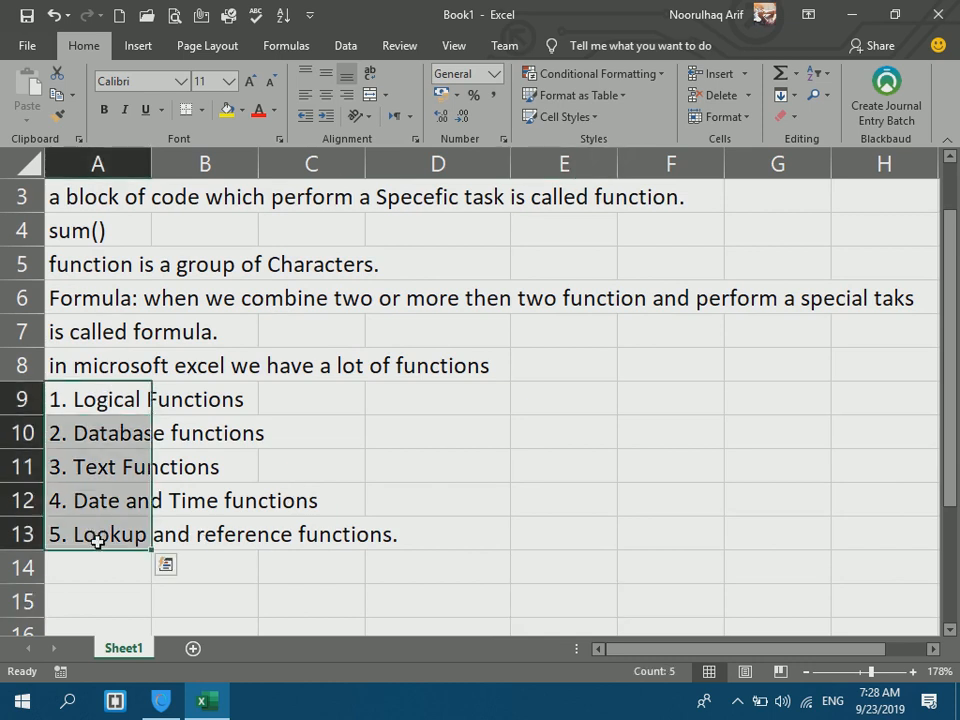
Delete every list item below '1. Logical Functions'.
drag(79, 433, 79, 582)
key(Delete)
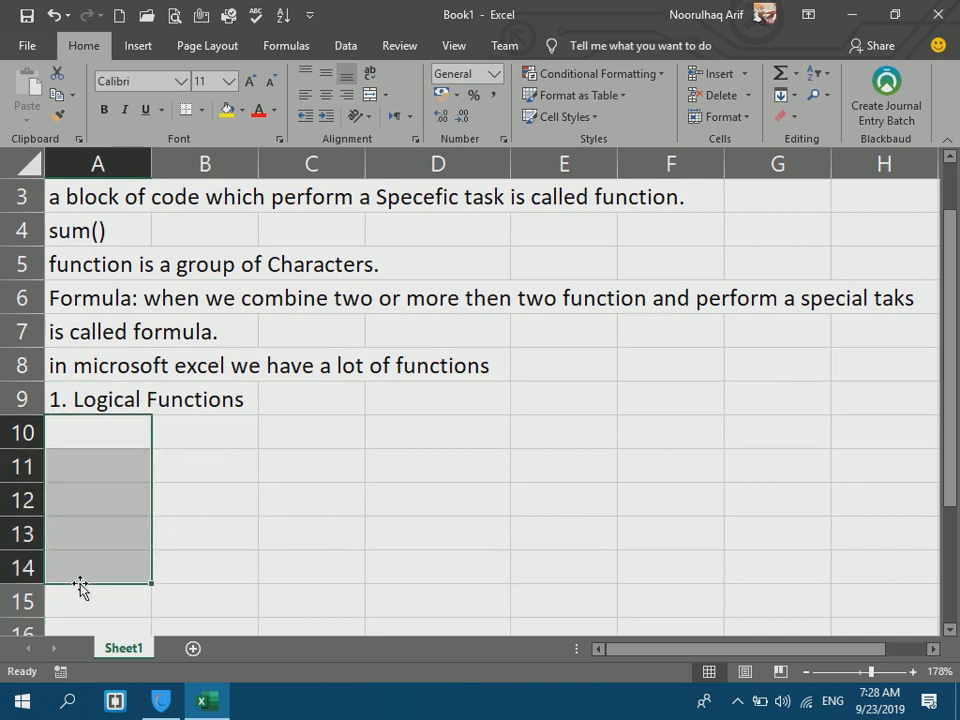
click(125, 386)
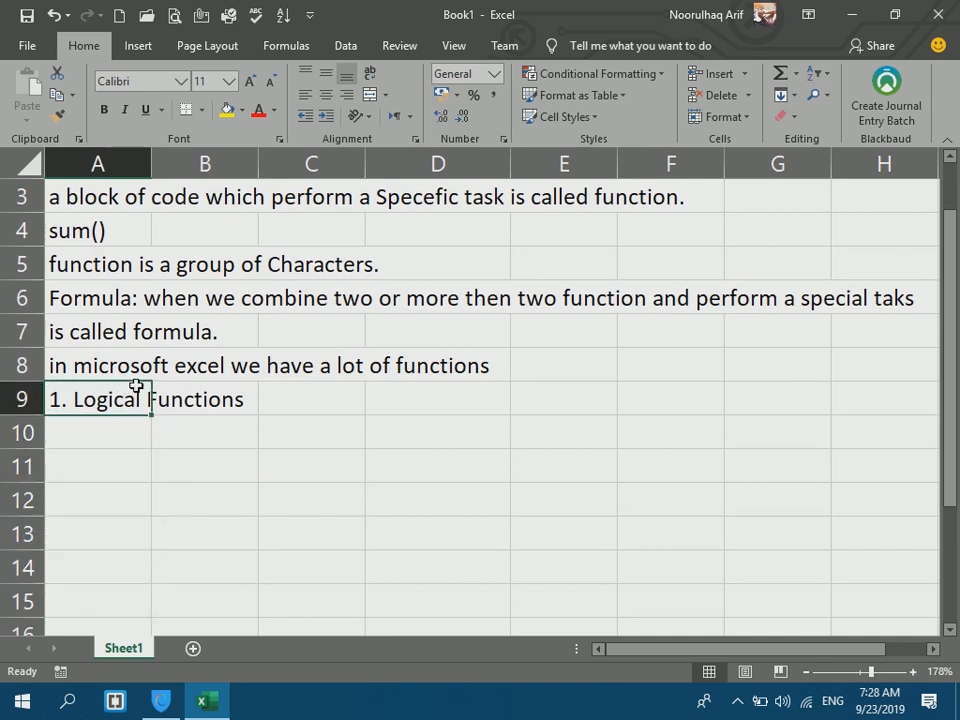
Write a Pashto explanation of logical functions in C9, starting with a colon.
click(279, 390)
text(:)
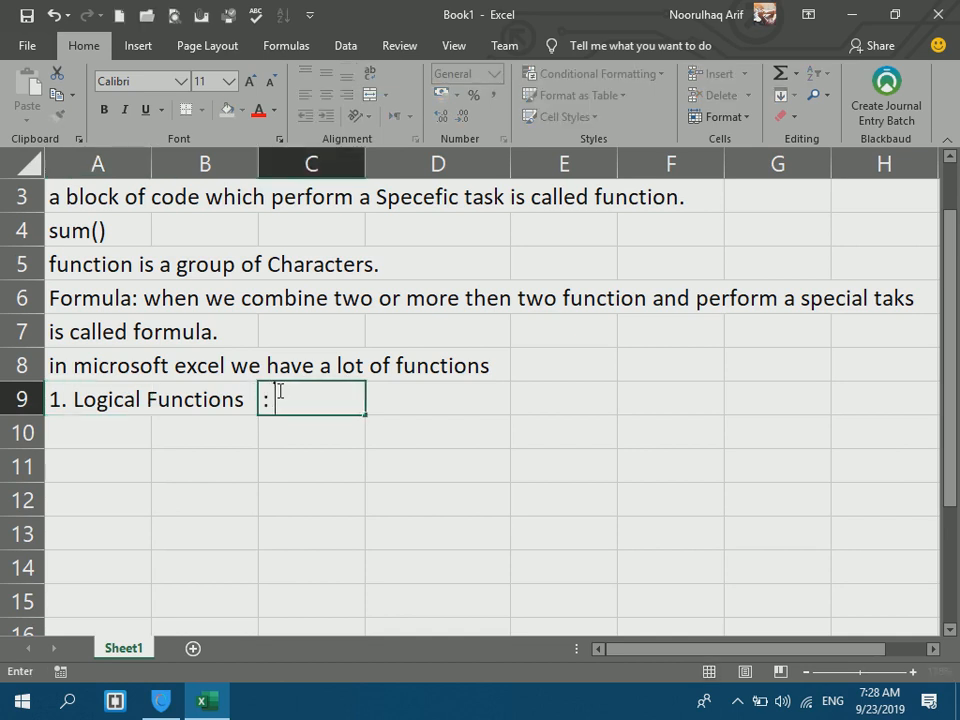
key(alt+shift)
text(غه)
key(BackSpace)
key(BackSpace)
text(غه)
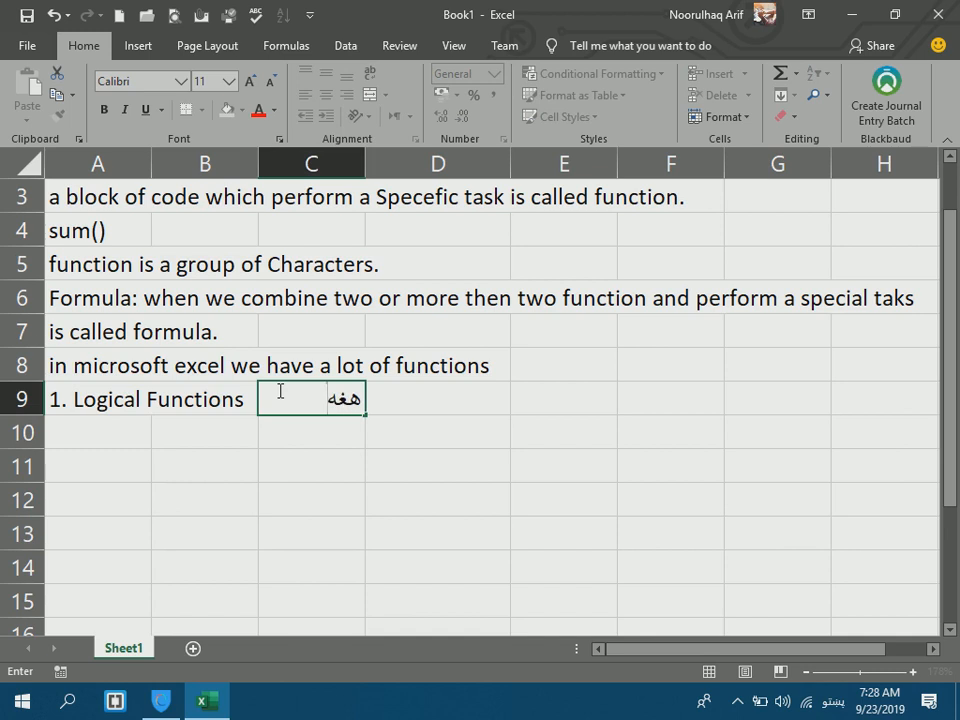
text( دی چې من)
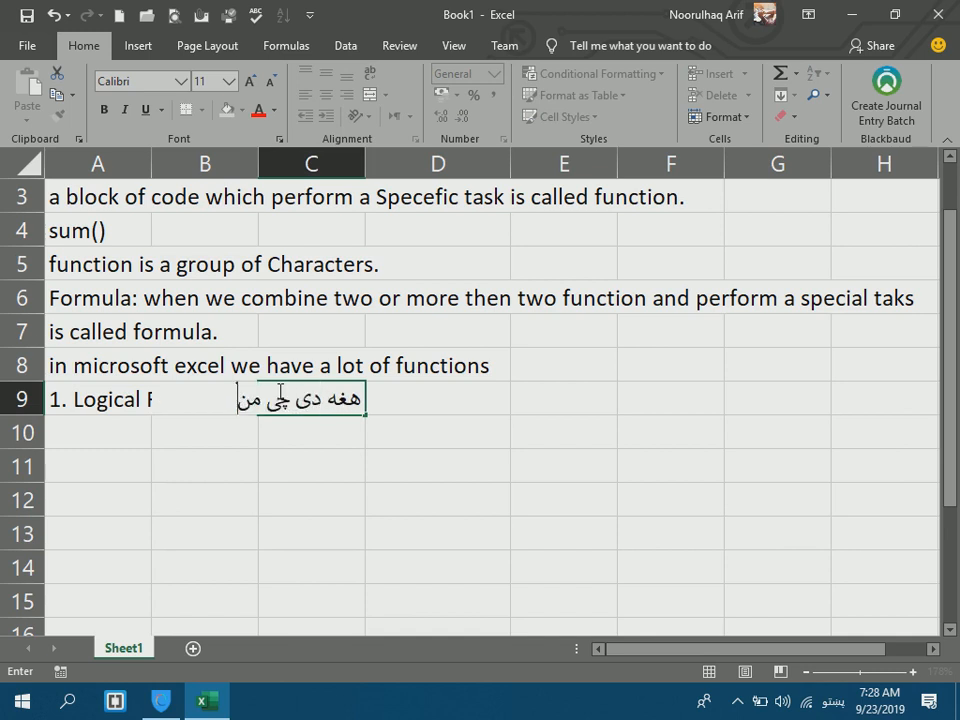
text(ظقی کارونه)
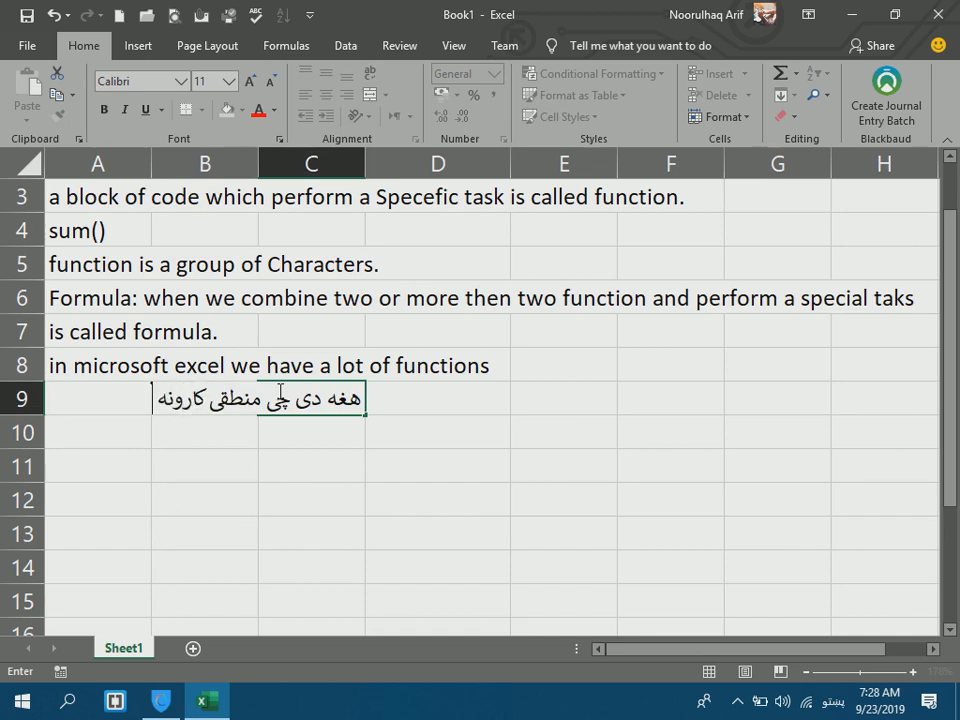
text( ورباندې اجر)
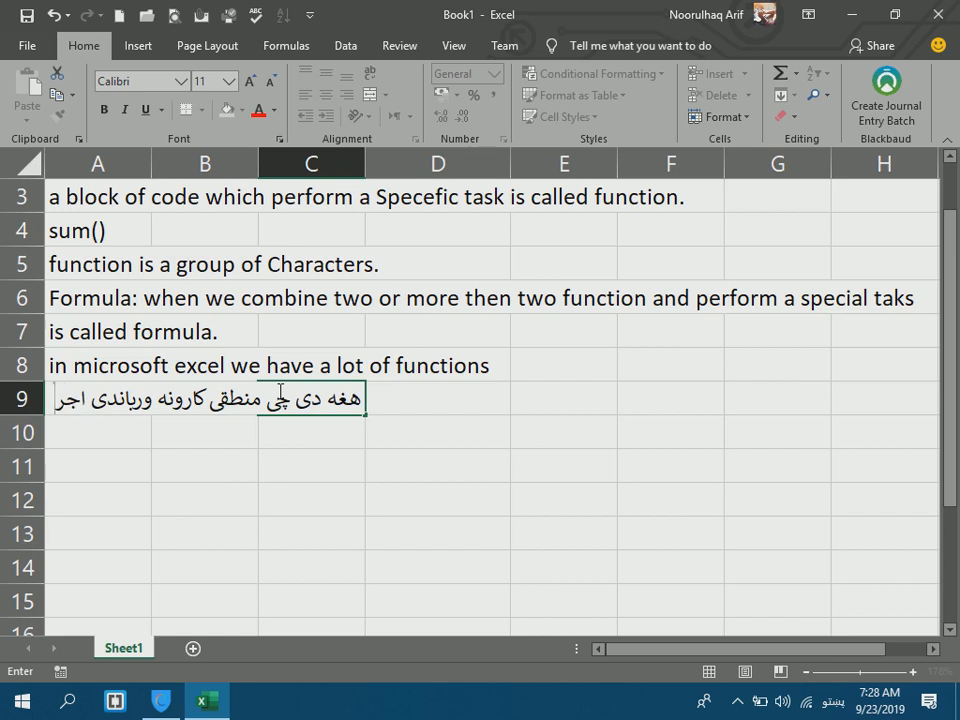
key(Escape)
text(ا کیږی)
key(Return)
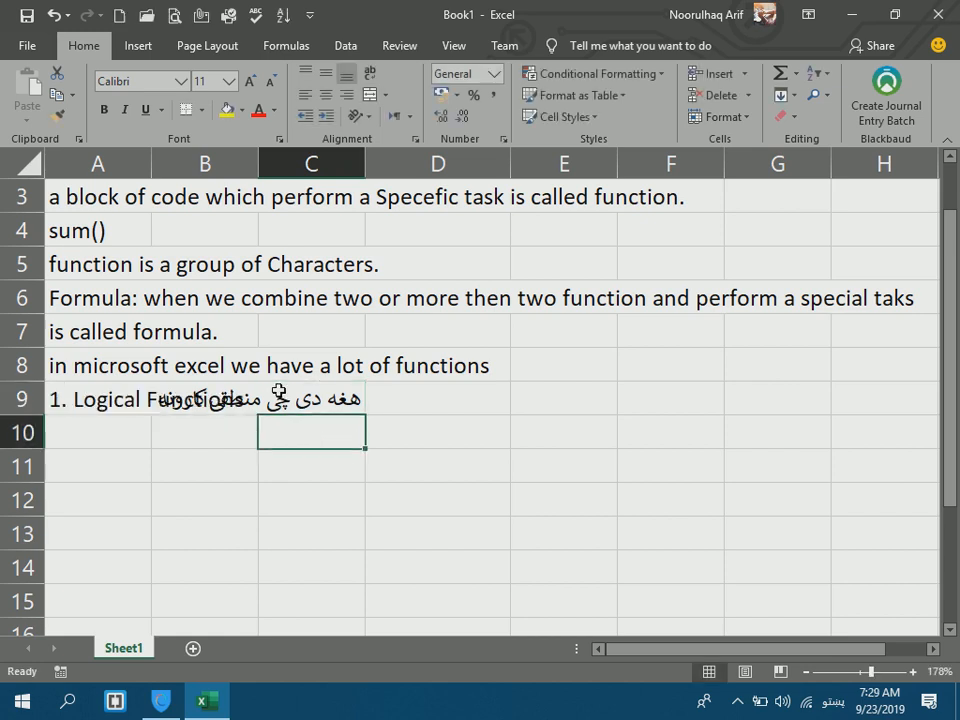
Autofit column A to its longest text.
click(258, 158)
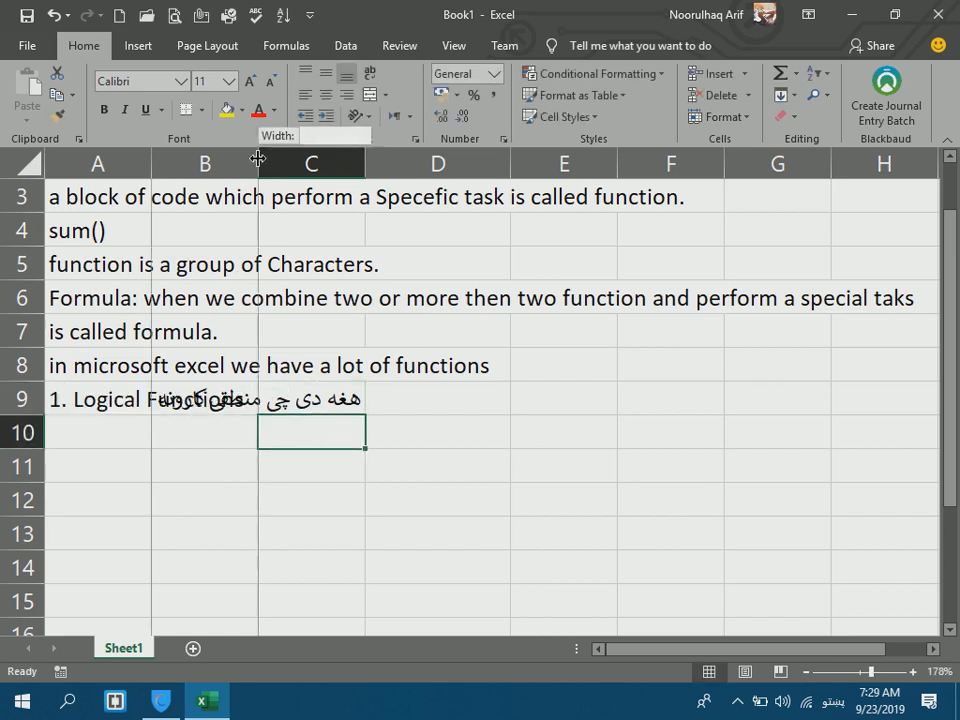
double_click(151, 163)
click(150, 160)
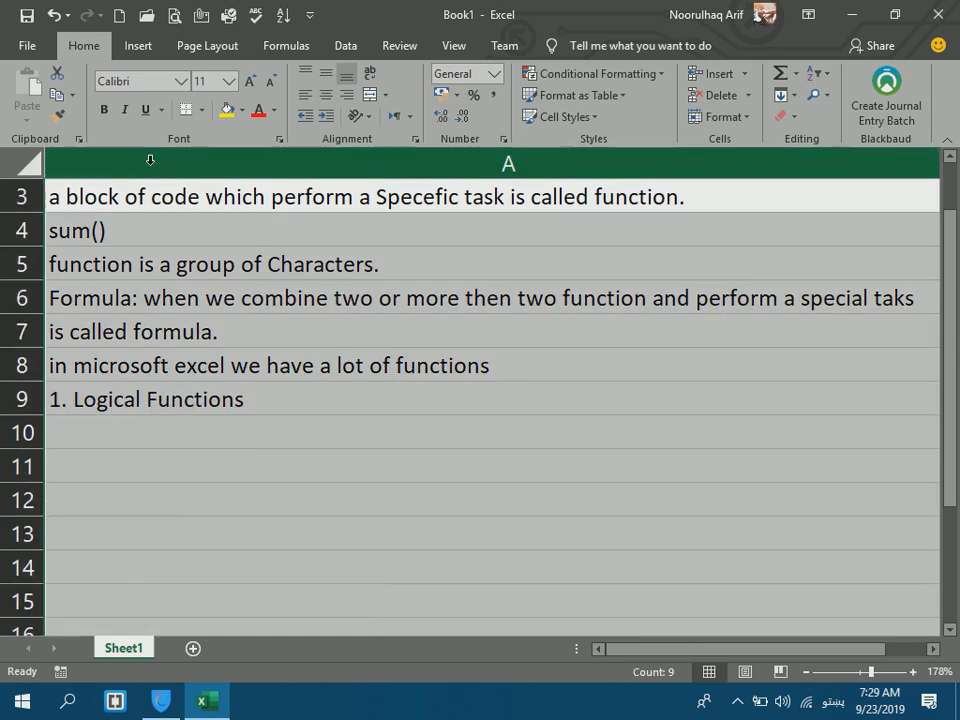
drag(690, 650, 725, 655)
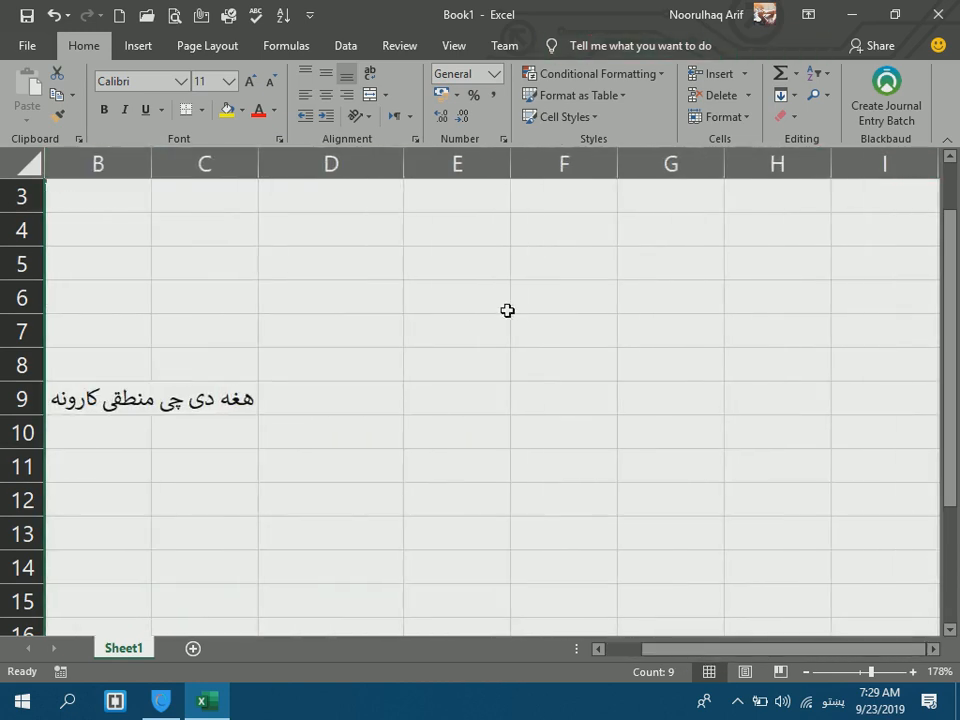
click(599, 649)
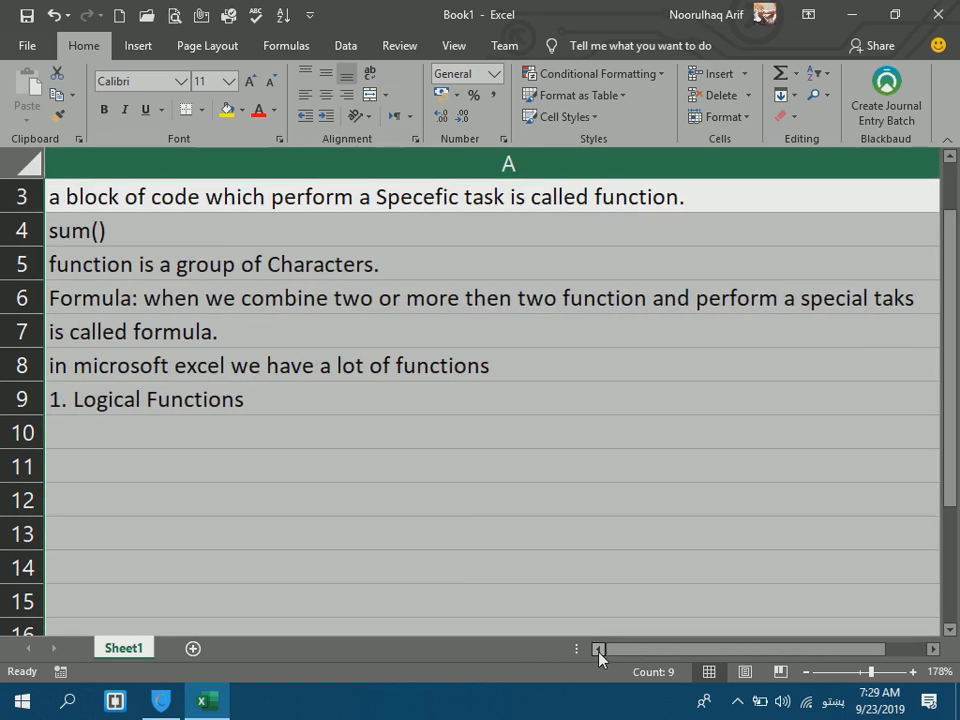
click(730, 466)
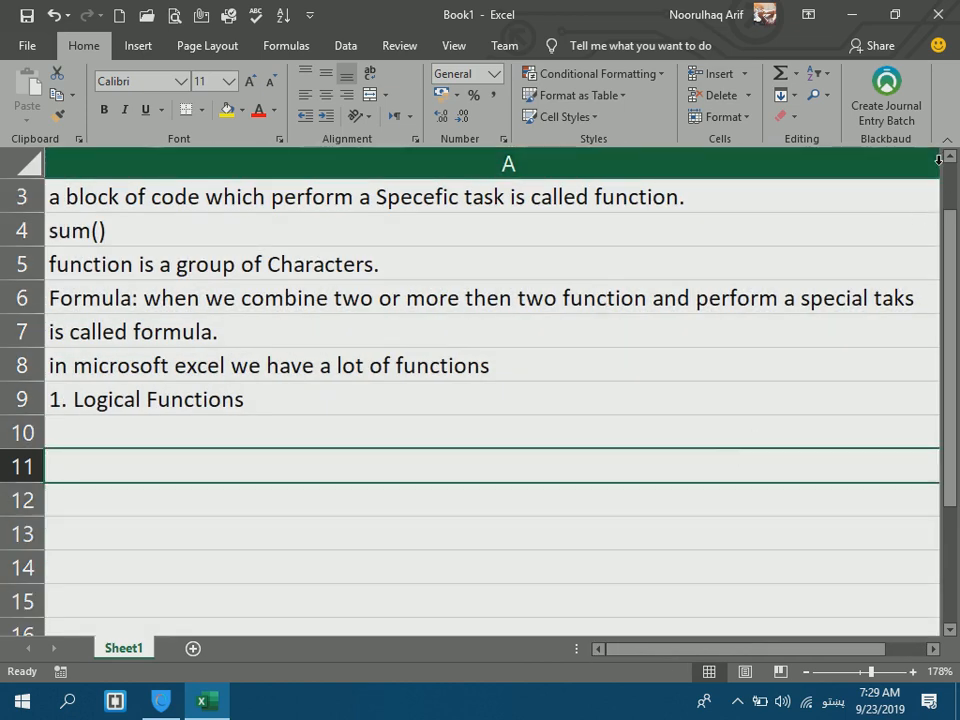
Narrow column B to about 4.29, zoom to 100%, and narrow column A to fit the notes.
click(411, 567)
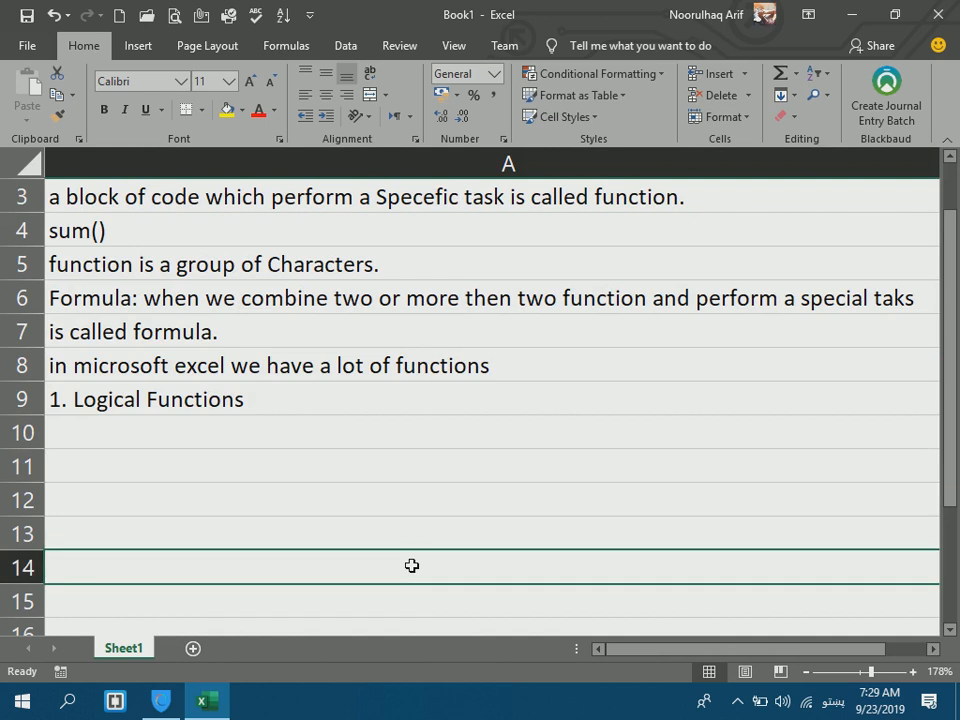
key(Right)
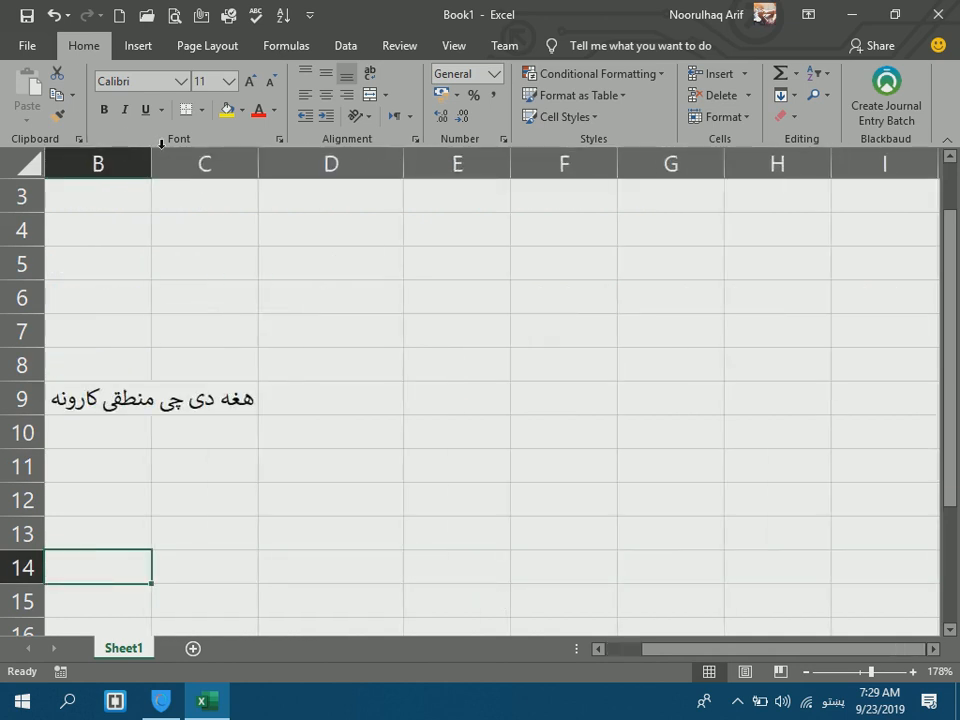
drag(152, 152, 103, 140)
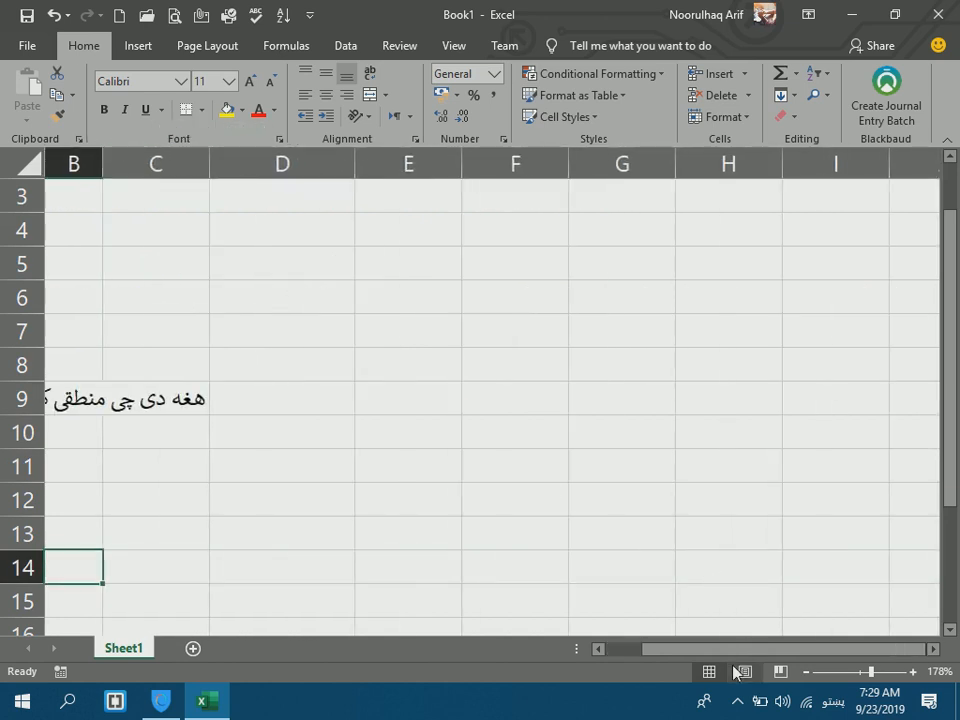
drag(725, 652, 697, 652)
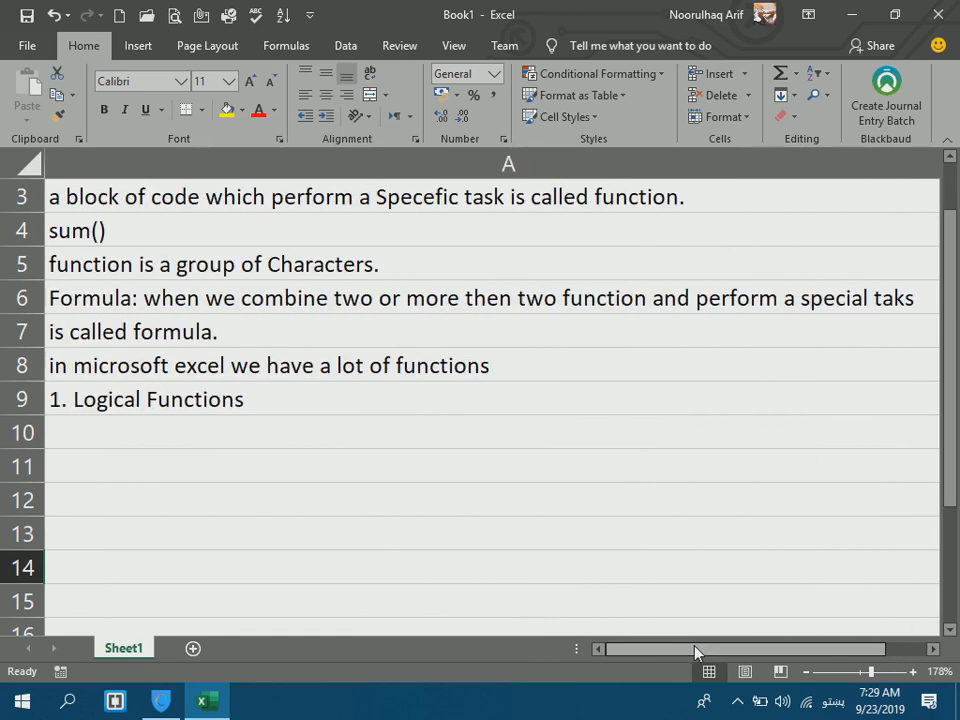
click(861, 673)
drag(546, 157, 292, 152)
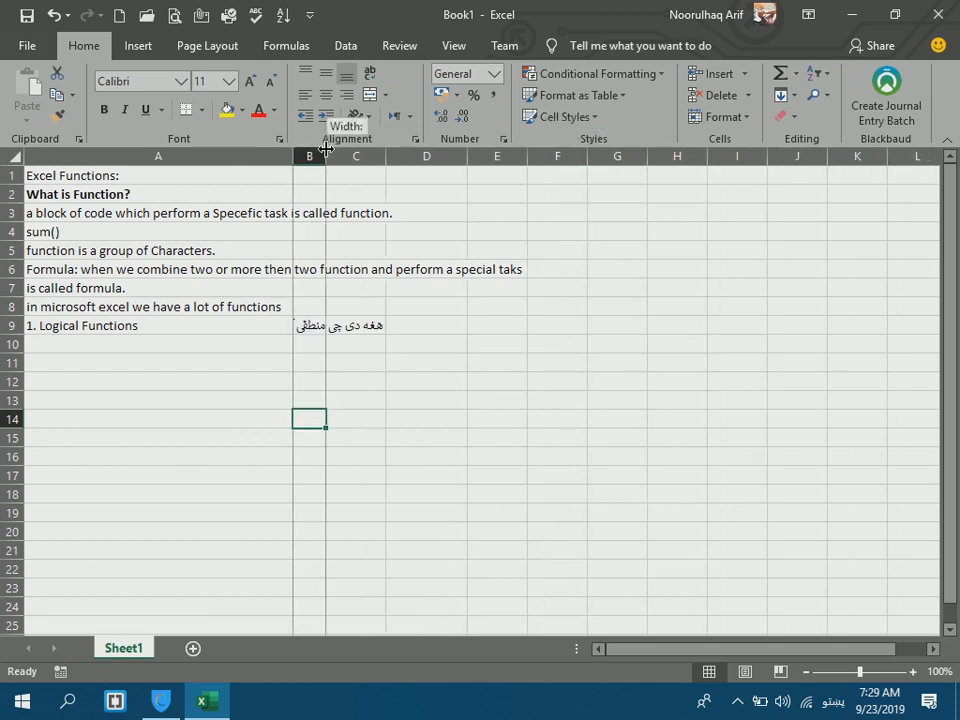
Enter IF, AND and OR in A10:A12 under the Logical Functions heading.
click(276, 326)
click(312, 325)
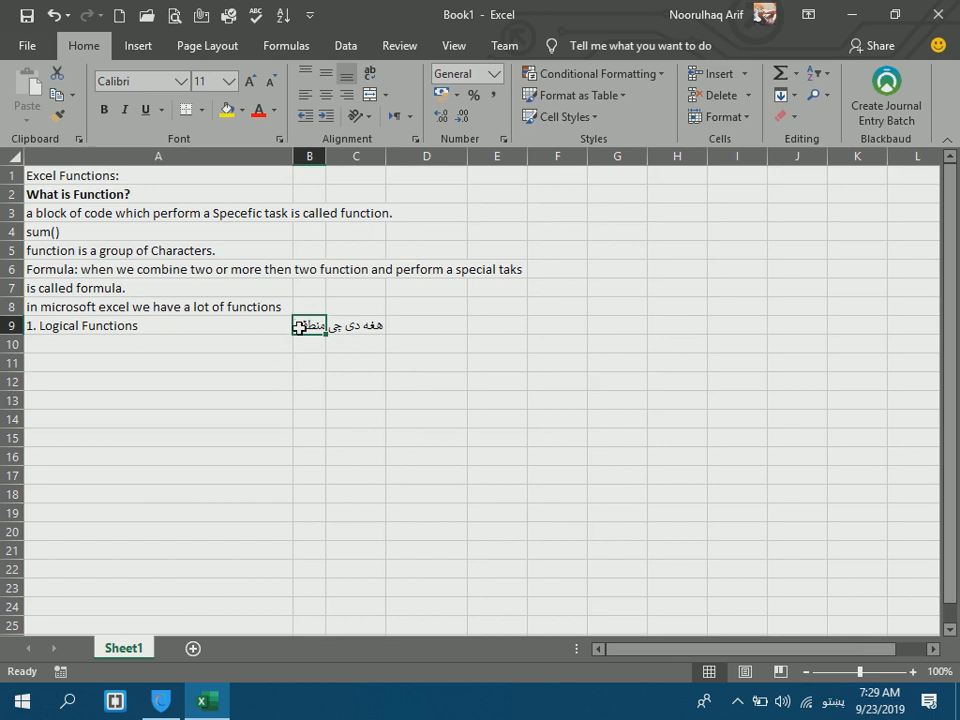
click(130, 350)
text(ه)
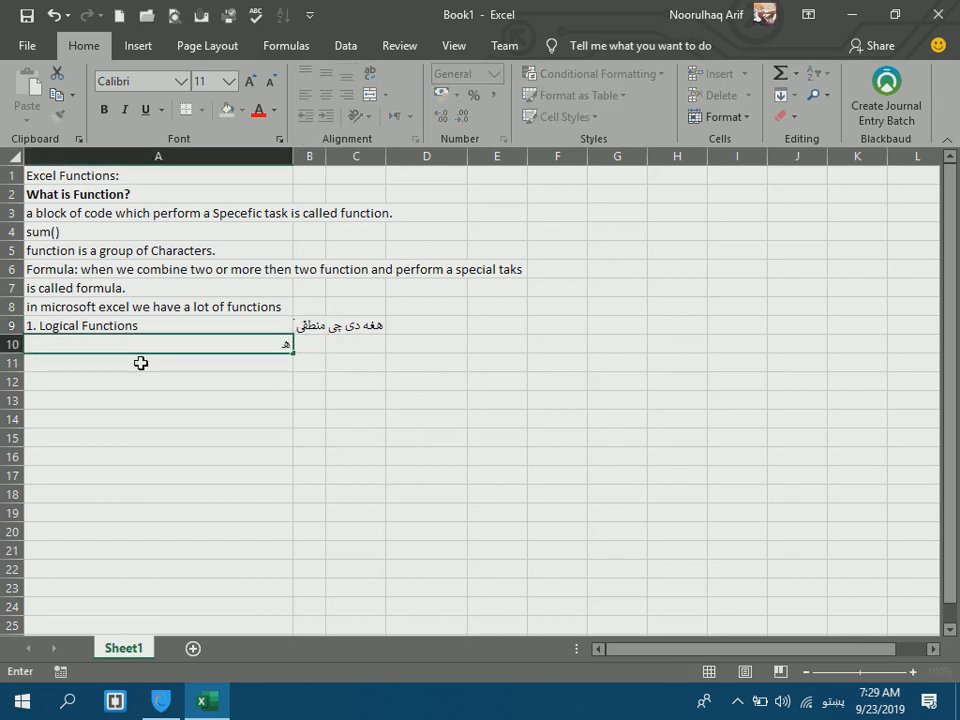
key(BackSpace)
key(alt+shift)
text(if)
key(BackSpace)
key(BackSpace)
text(IF)
key(Return)
key(BackSpace)
key(Up)
text(IF)
key(Return)
text(AND)
key(Return)
text(OR)
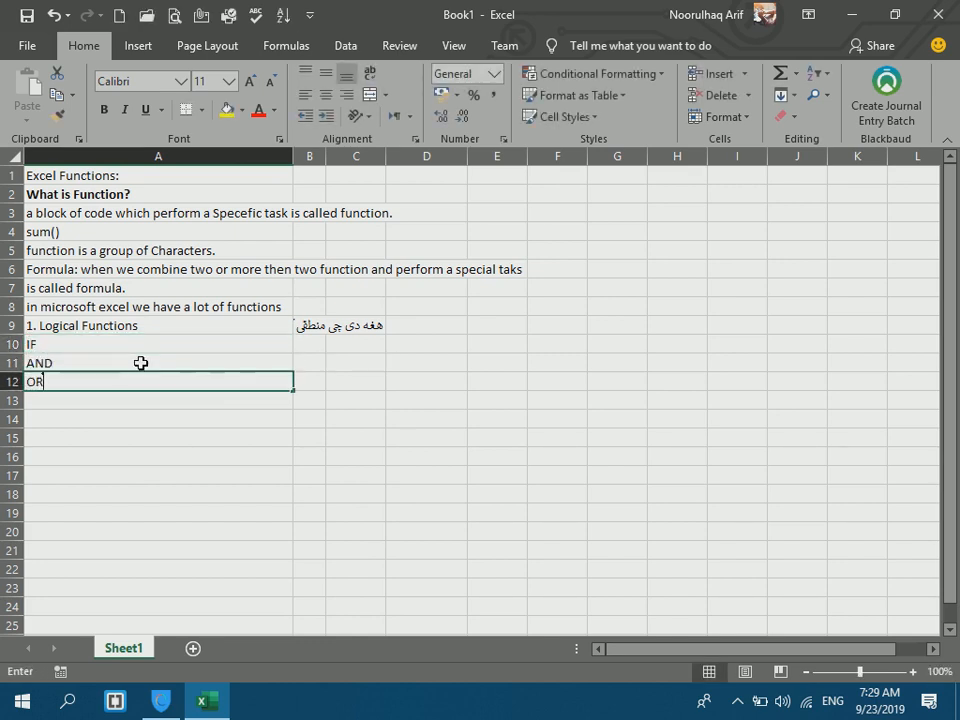
key(Return)
Continue the list with SUMIF, SUMIFS, COUNTIF, COUNTIF and IFERROR in A13:A17, then zoom to 166%.
text(SUMIF)
key(Return)
text(SUNMIFS)
key(Return)
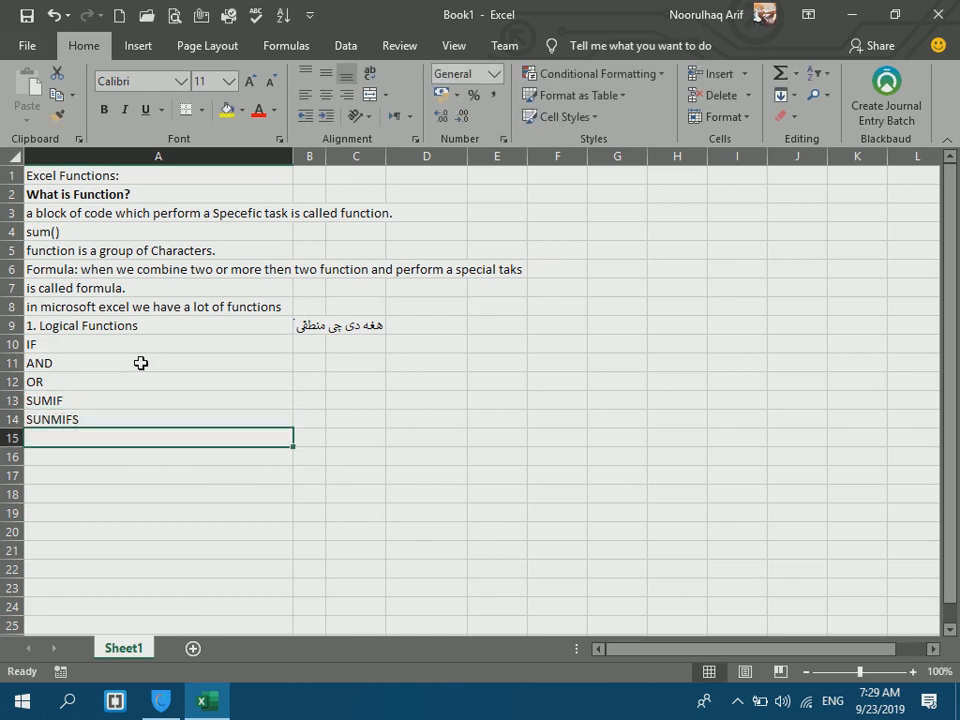
key(Up)
text(SUMIF)
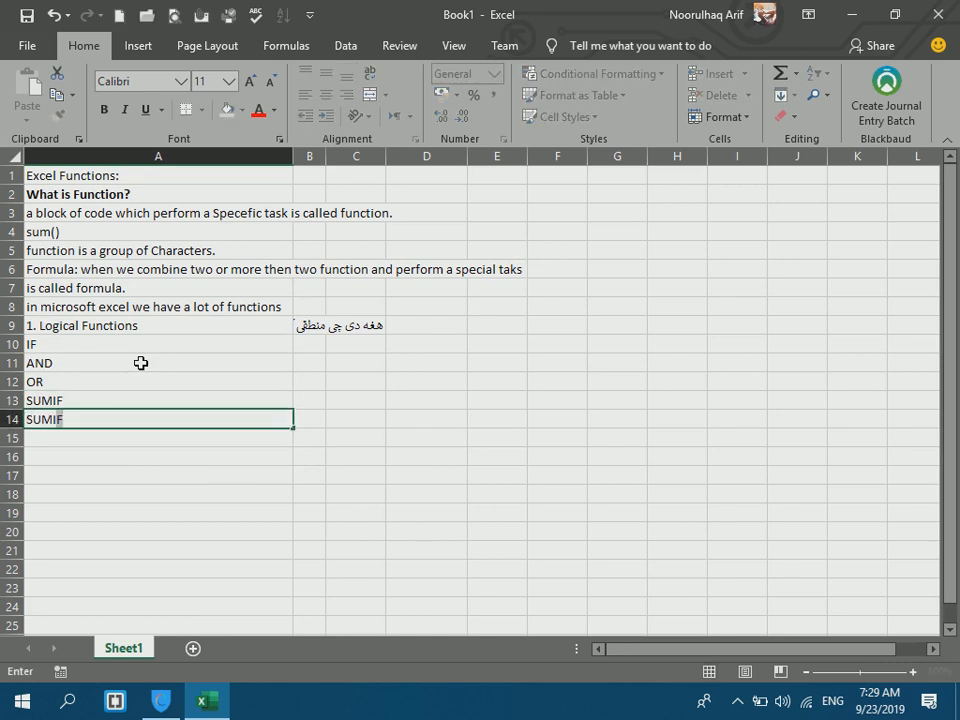
text(S)
key(Return)
text(COUNTI)
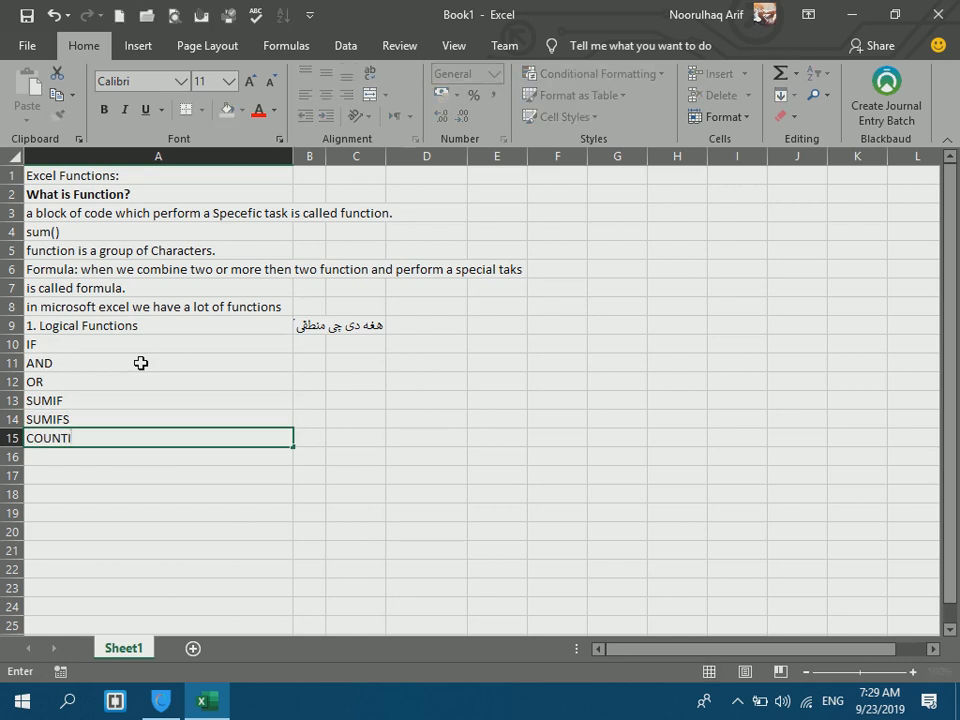
text(F)
key(Return)
text(COUNTIF)
key(Return)
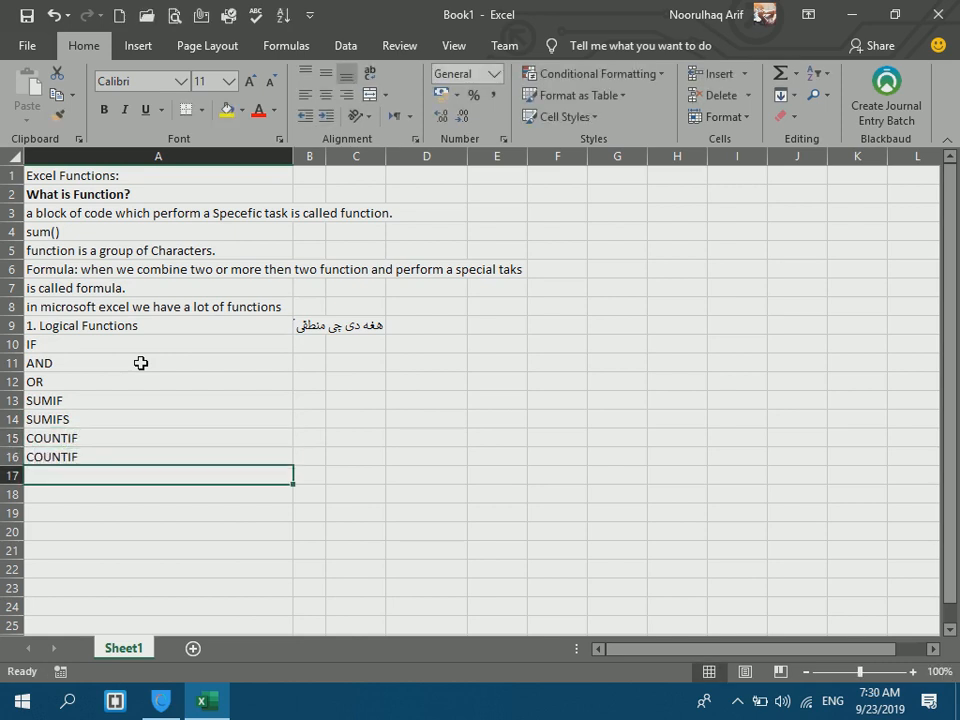
text(IFERROR)
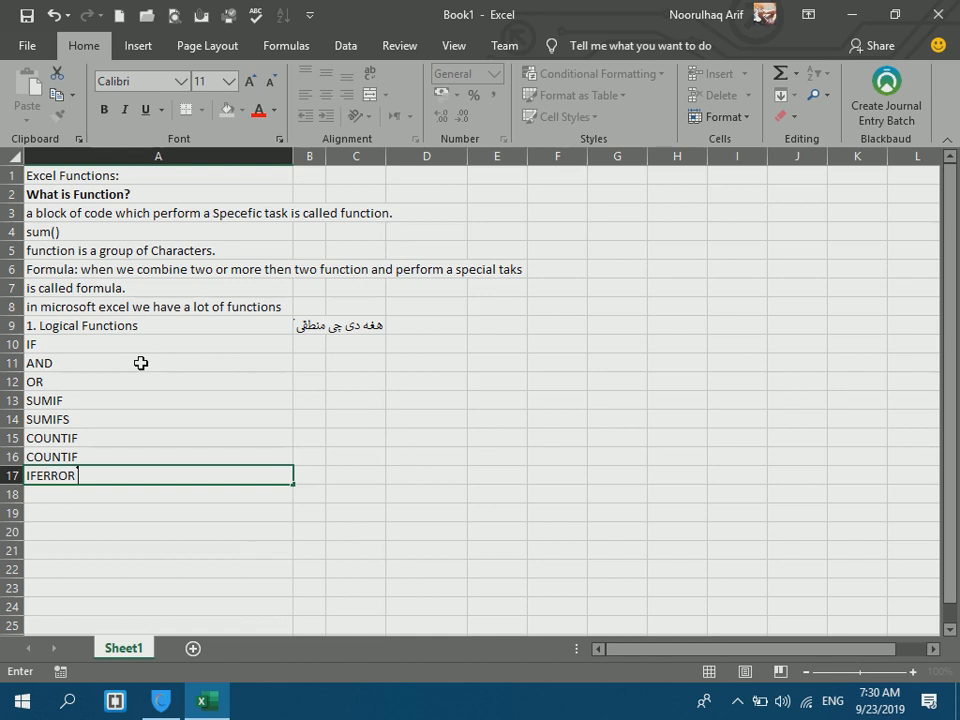
key(Return)
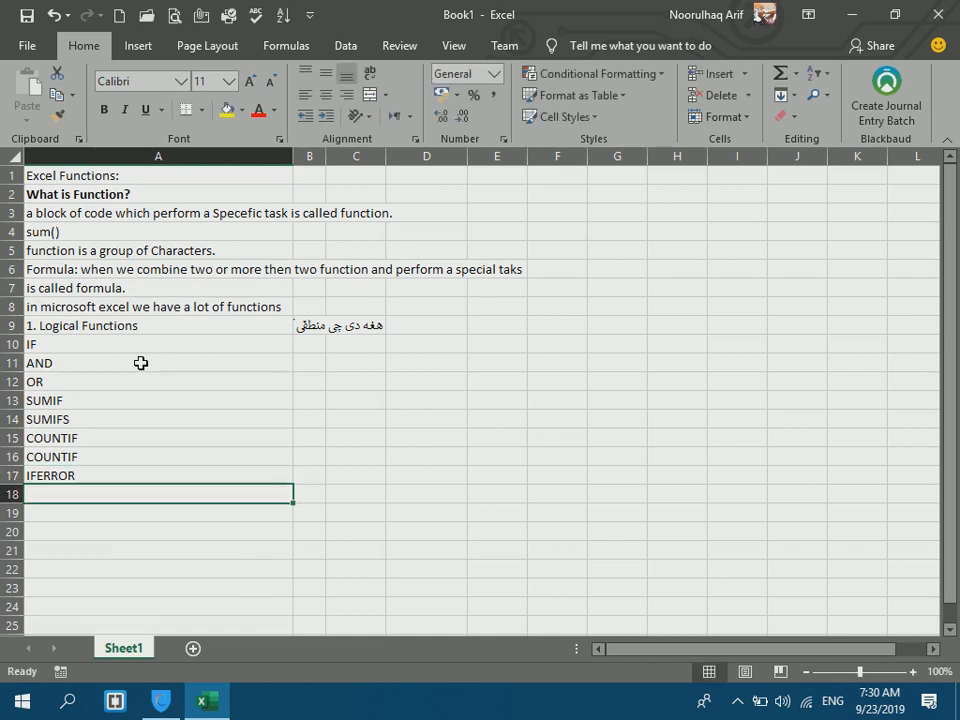
click(869, 674)
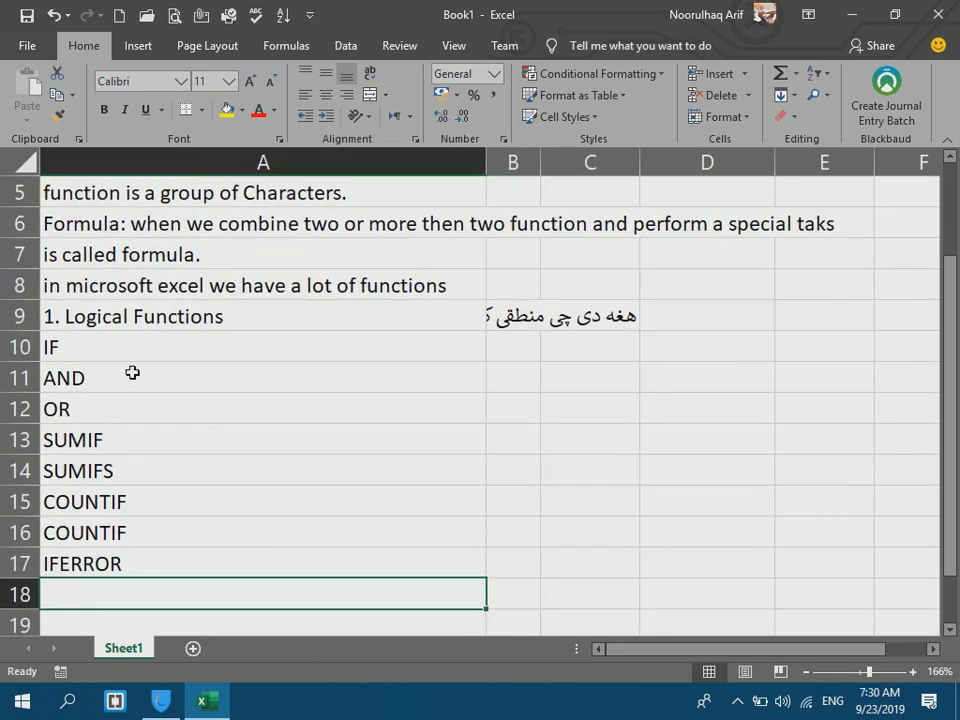
Change the duplicate COUNTIF in A16 to COUNTIFS.
click(124, 340)
click(124, 384)
click(123, 398)
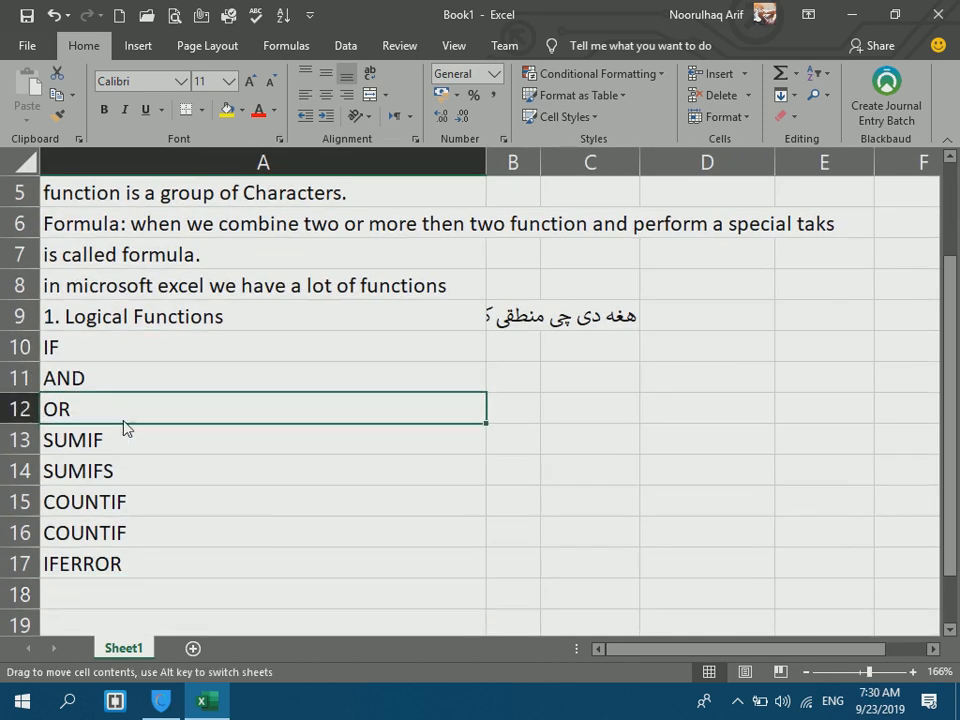
click(122, 500)
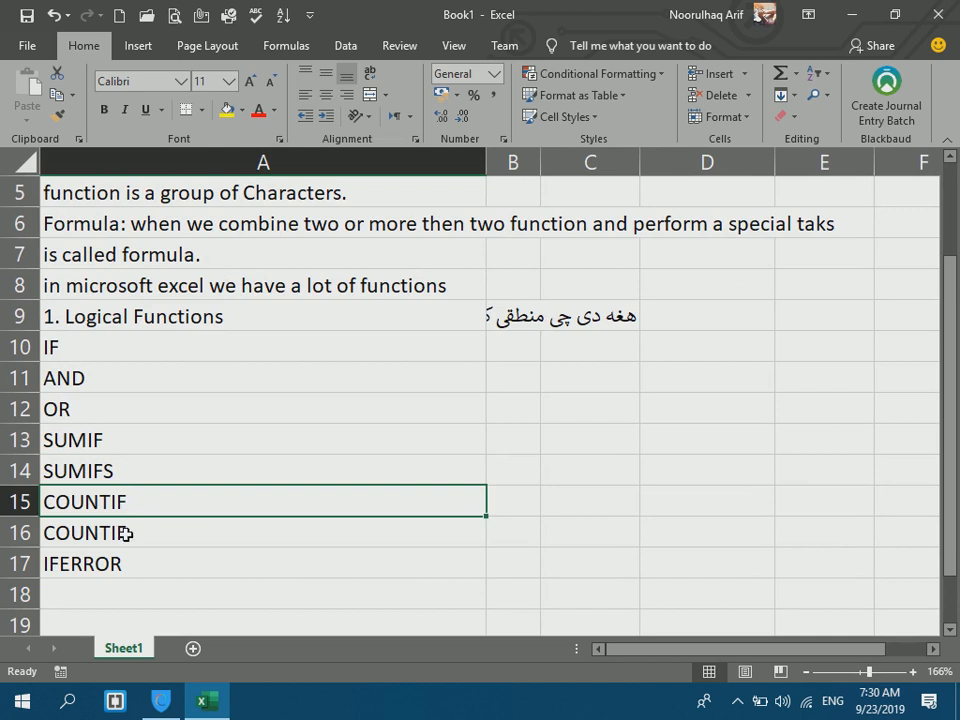
click(152, 535)
double_click(155, 537)
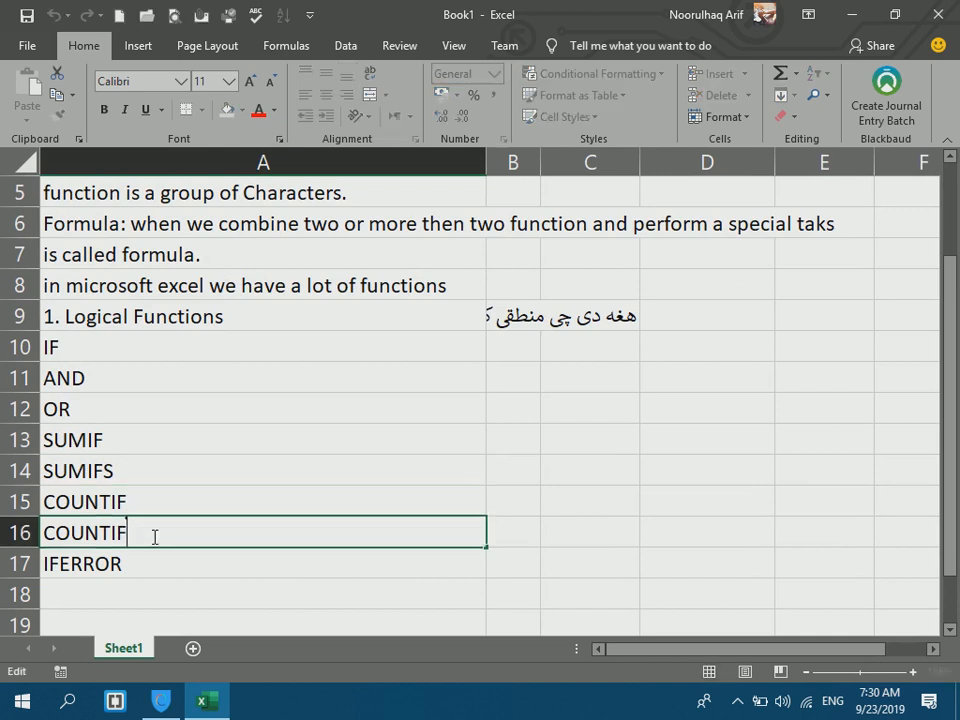
text(S)
key(Return)
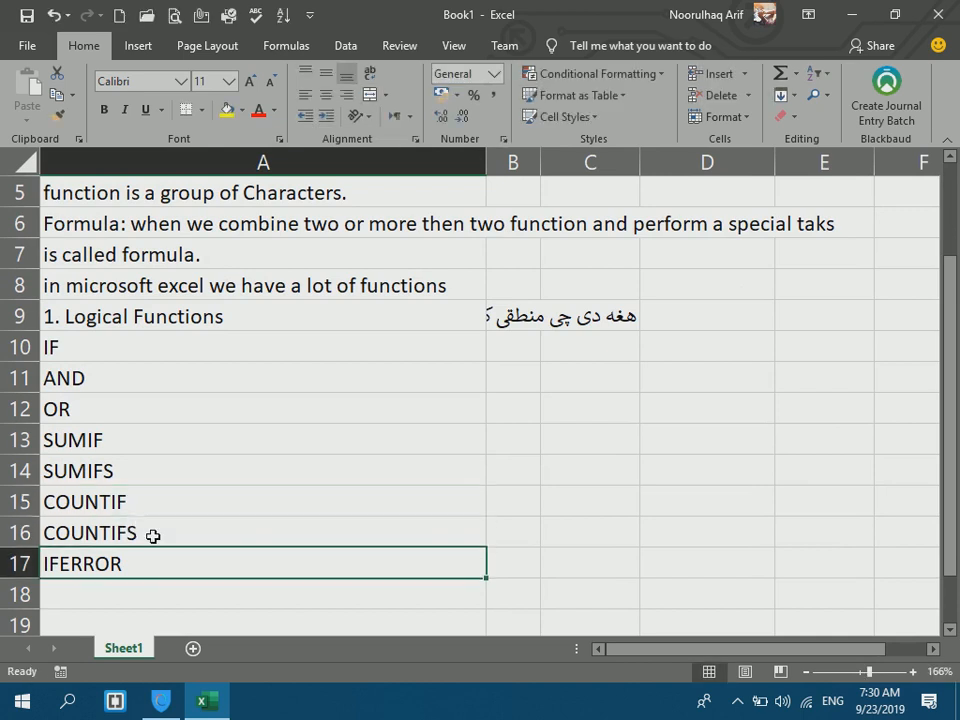
Clear the function names AND through IFERROR from A11:A17.
click(47, 322)
drag(52, 342, 79, 561)
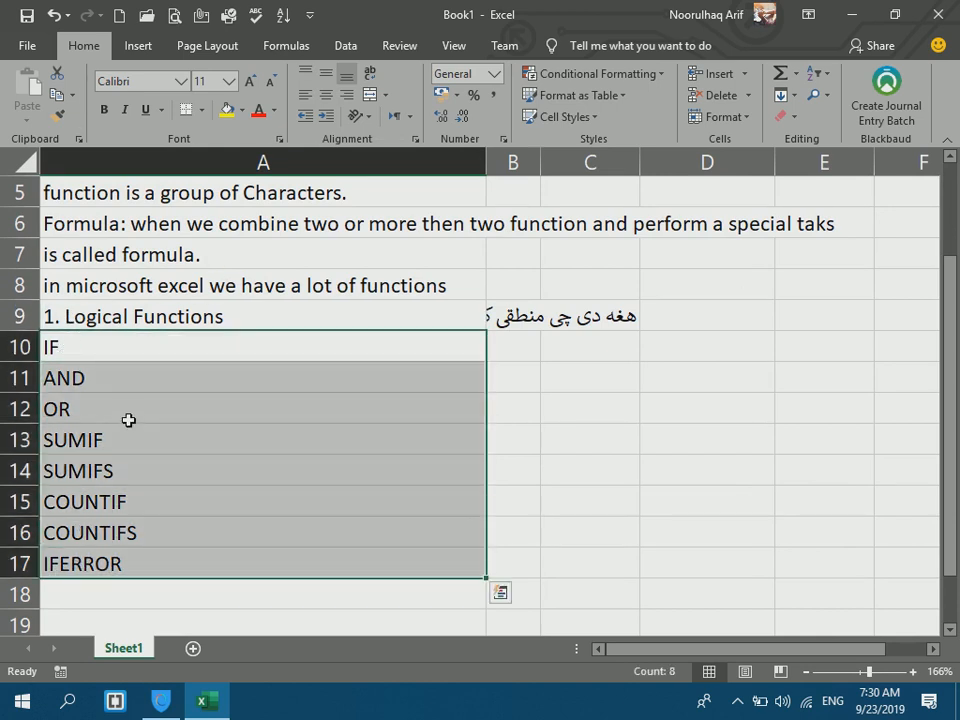
drag(113, 381, 111, 566)
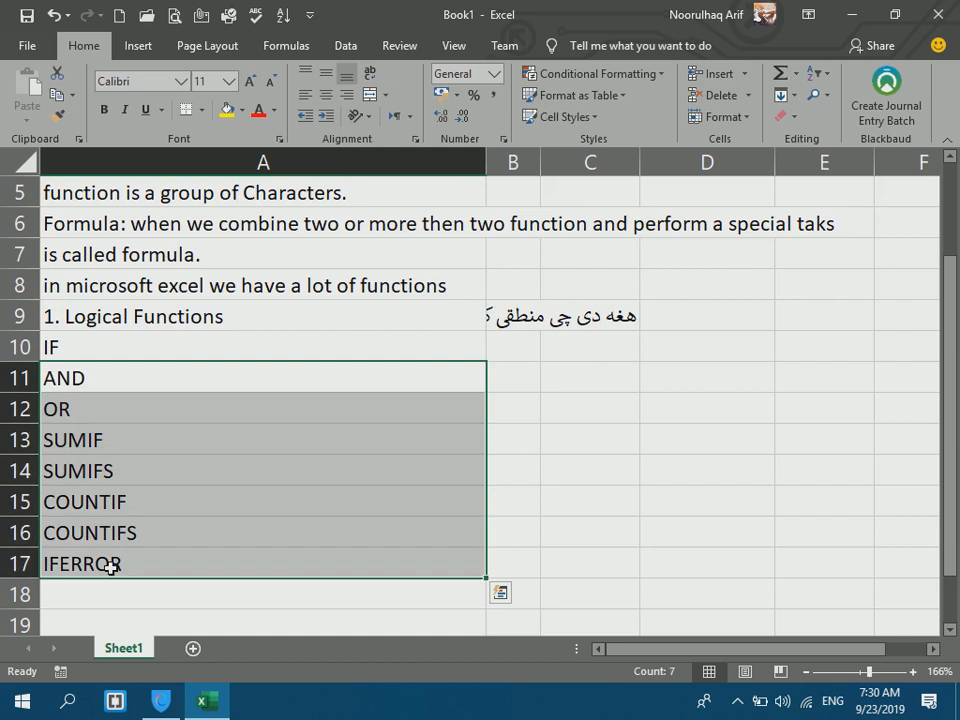
key(Delete)
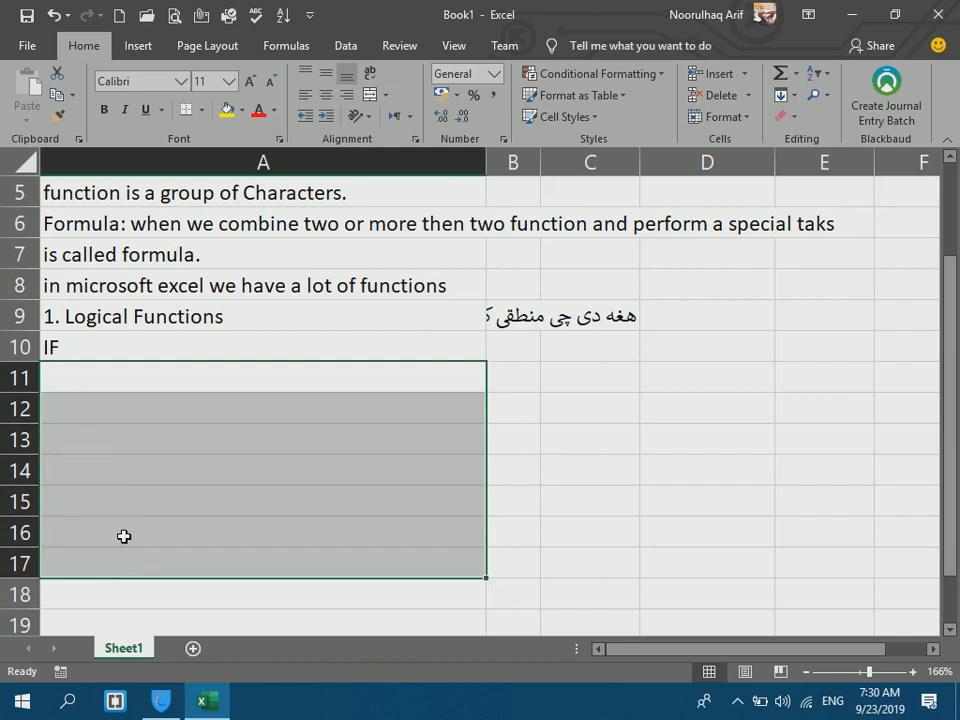
click(124, 536)
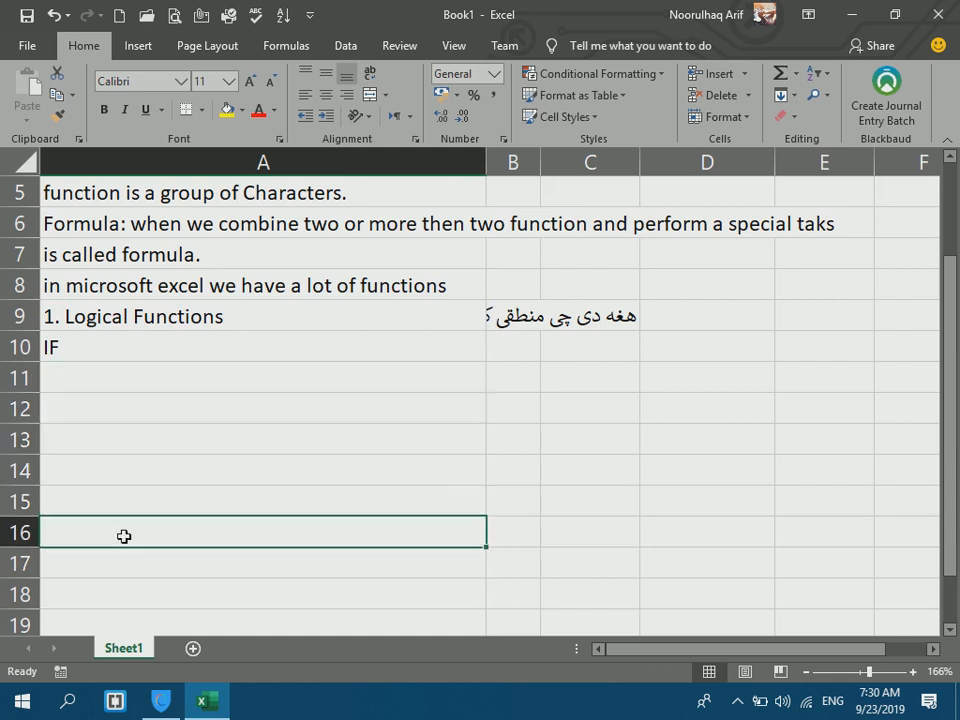
click(77, 354)
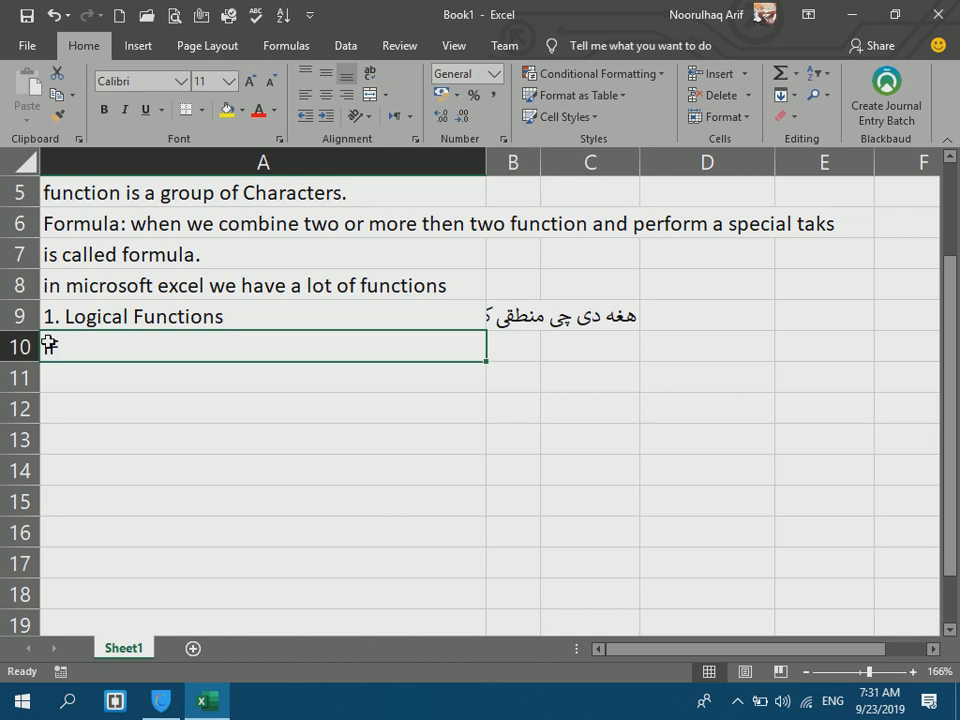
Add a new sheet and enter the headers ID, Name, Marks and Average in row 1.
click(193, 648)
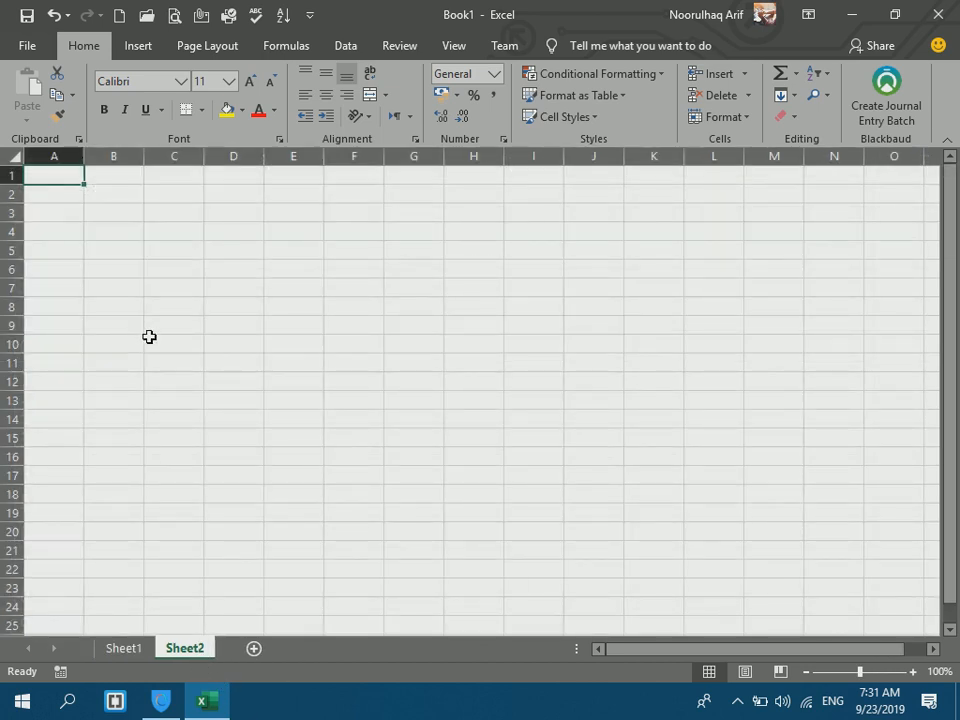
text(Name)
key(BackSpace)
key(BackSpace)
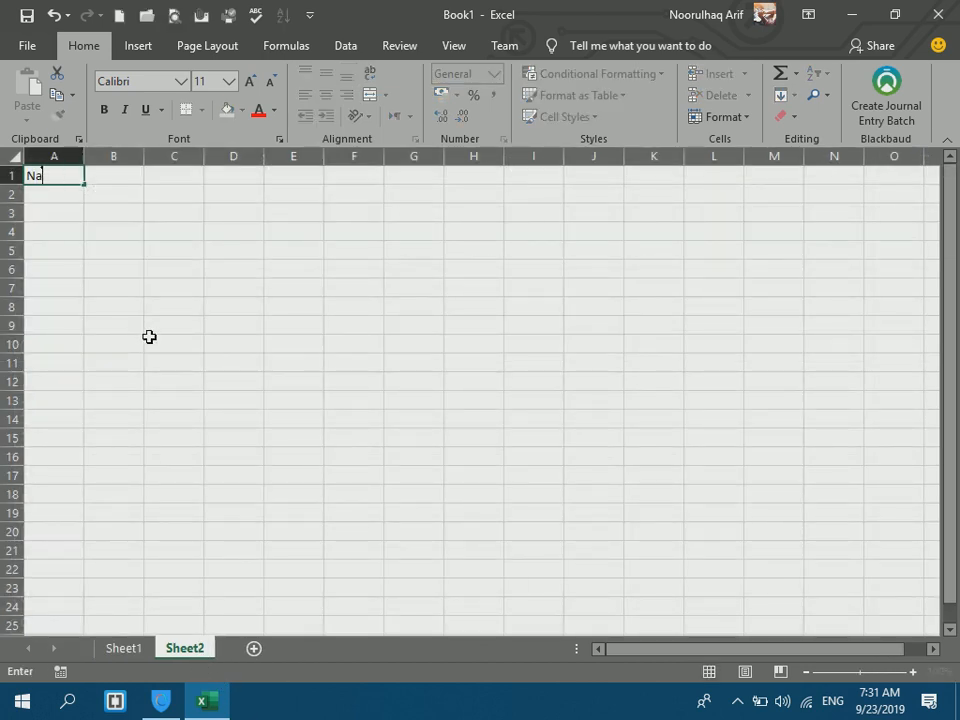
text(ID)
key(Tab)
text(Name)
key(Tab)
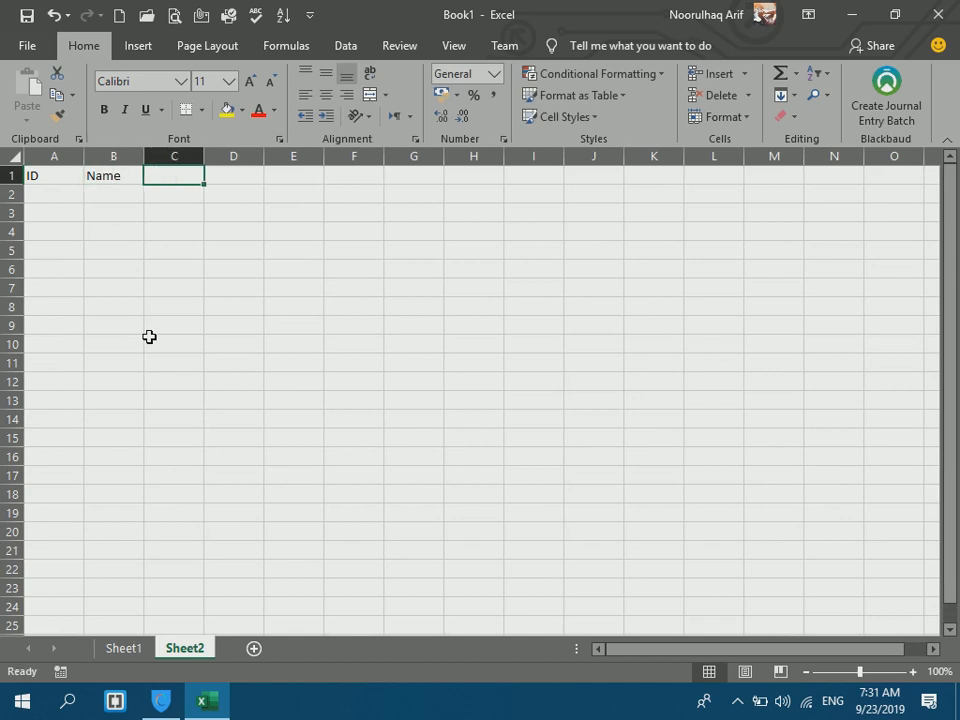
text(Mar)
text(Average)
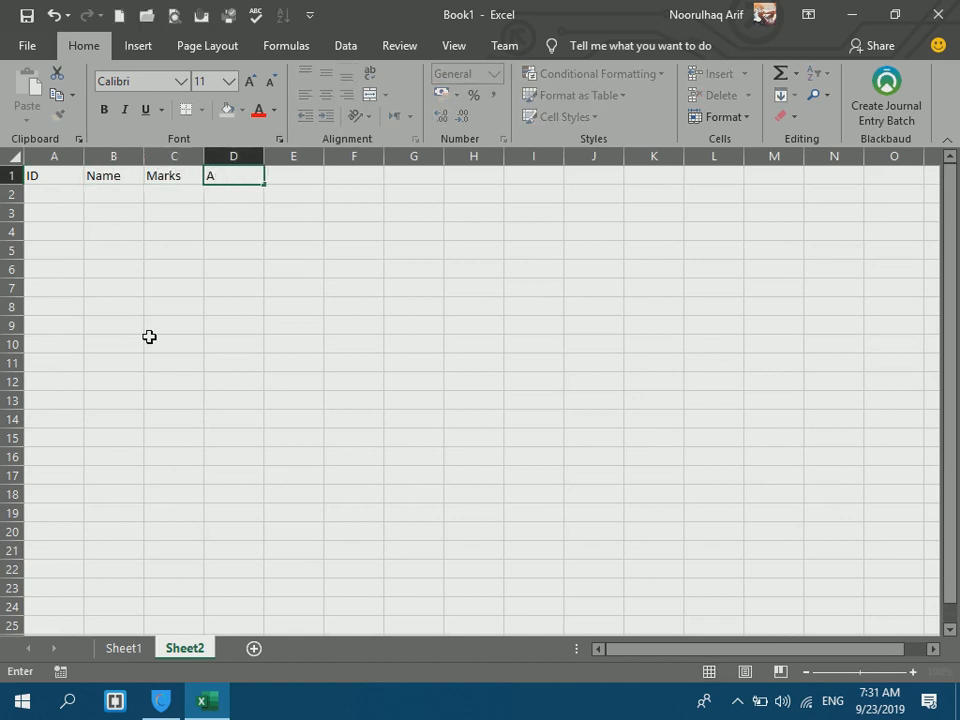
key(Tab)
Enter the Result header in E1 and zoom the sheet to 142%.
text(reus)
key(BackSpace)
key(BackSpace)
text(su)
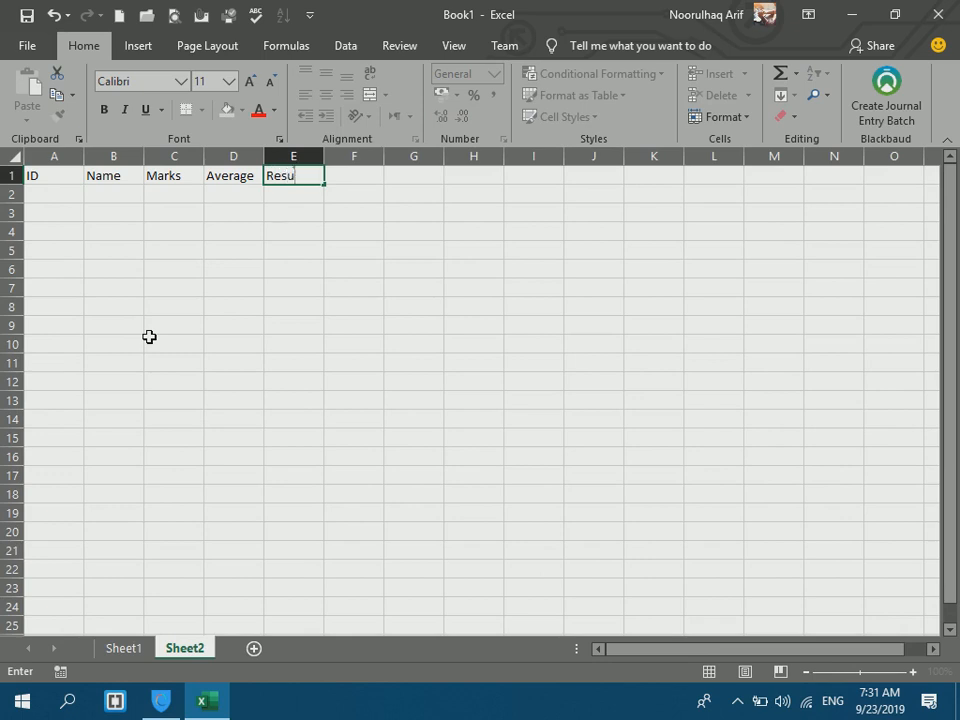
text(klt)
key(Return)
key(Up)
key(Right)
key(Right)
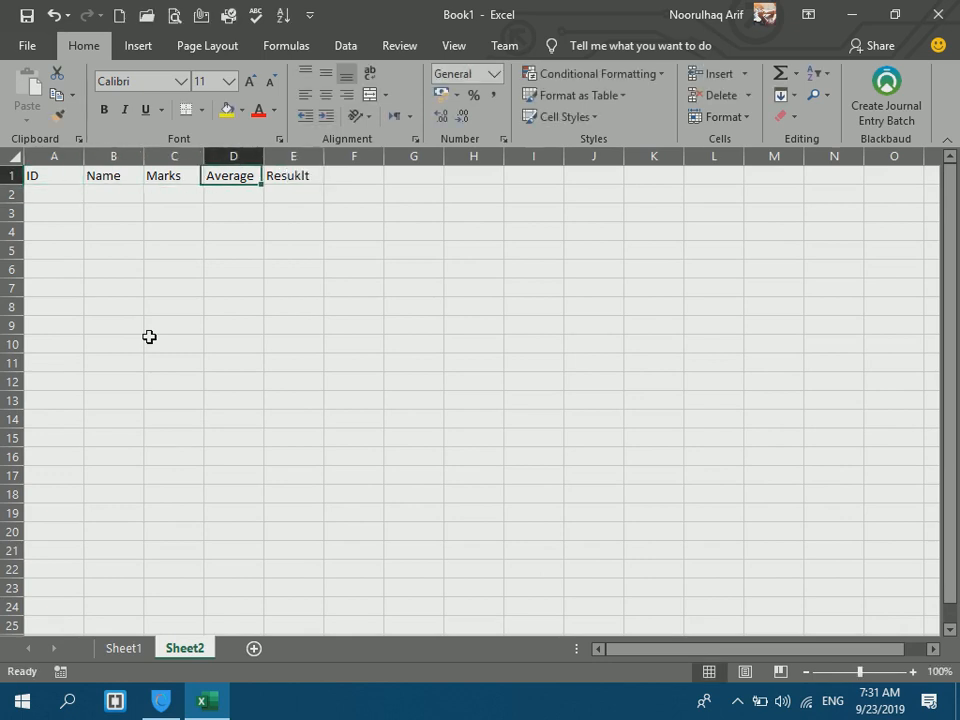
key(Right)
key(Right)
key(Right)
text(R)
key(Escape)
key(Left)
text(Resy)
text(lt)
key(Return)
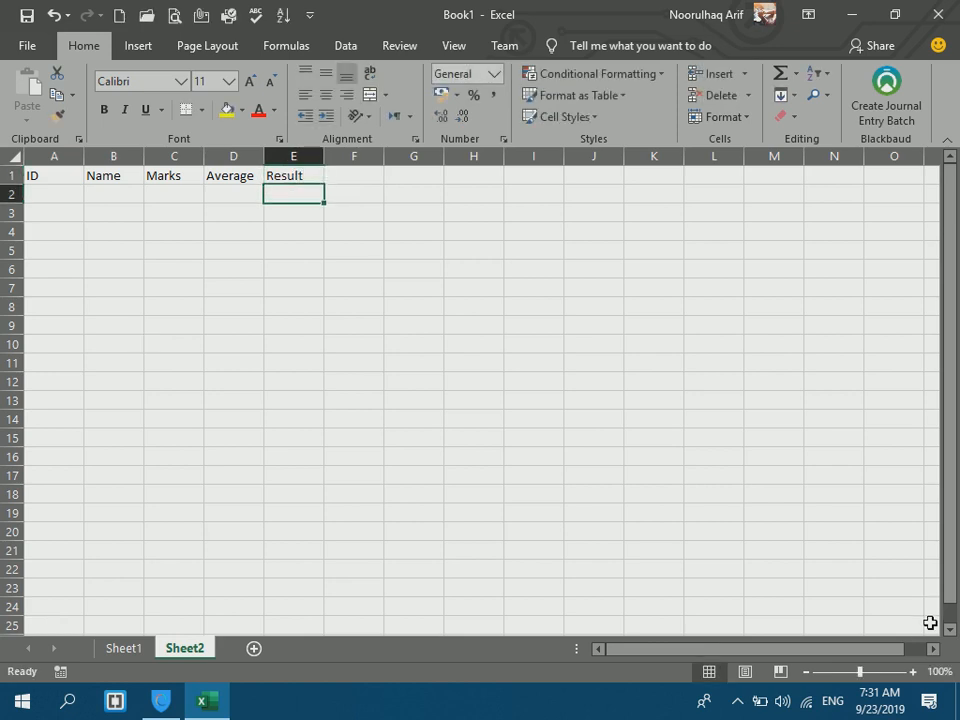
drag(862, 678, 868, 678)
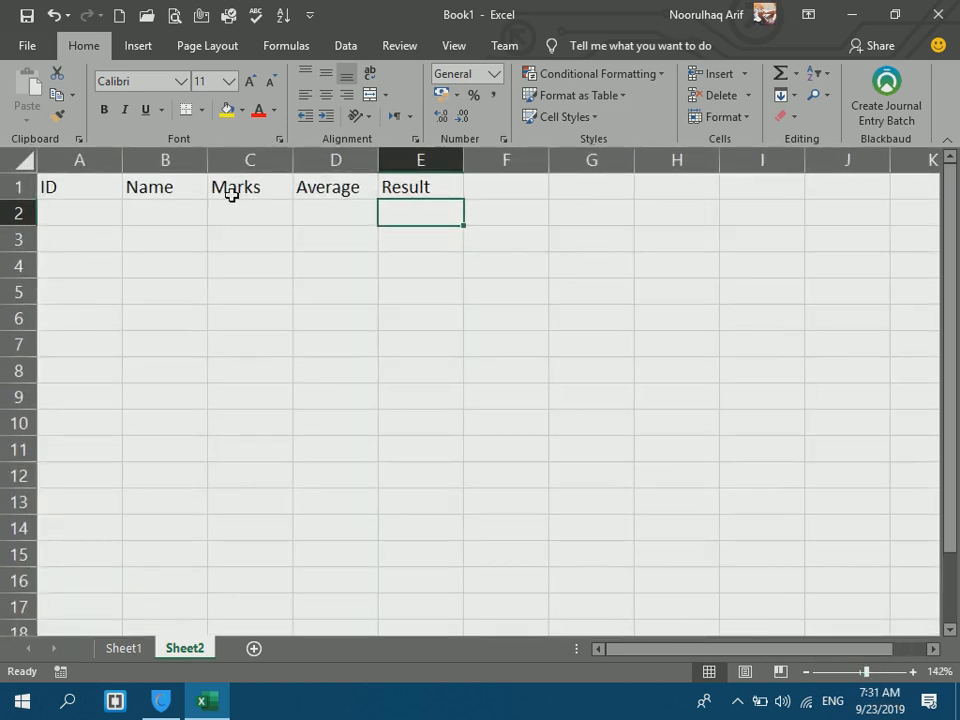
Enter student IDs 1 to 9 in A2:A10 and left-align column A.
key(Left)
key(Left)
key(Left)
key(Left)
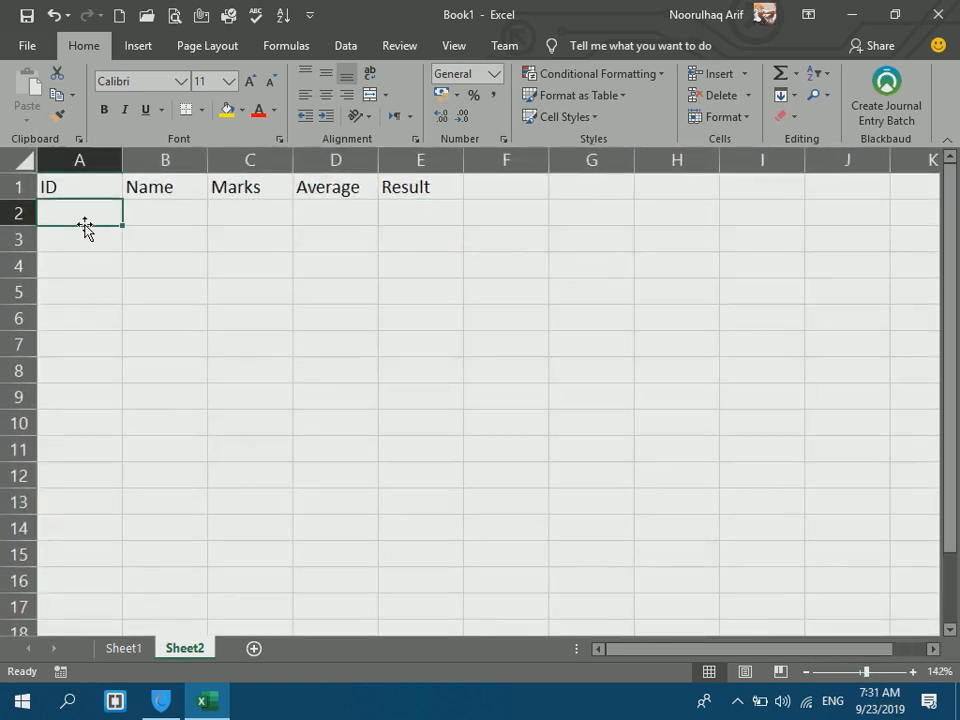
text(1)
key(Return)
text(2)
key(Return)
text(3)
key(Return)
text(4)
key(Return)
text(5)
key(Return)
text(6)
key(Return)
text(7)
key(Return)
text(8)
key(Return)
text(9)
key(Return)
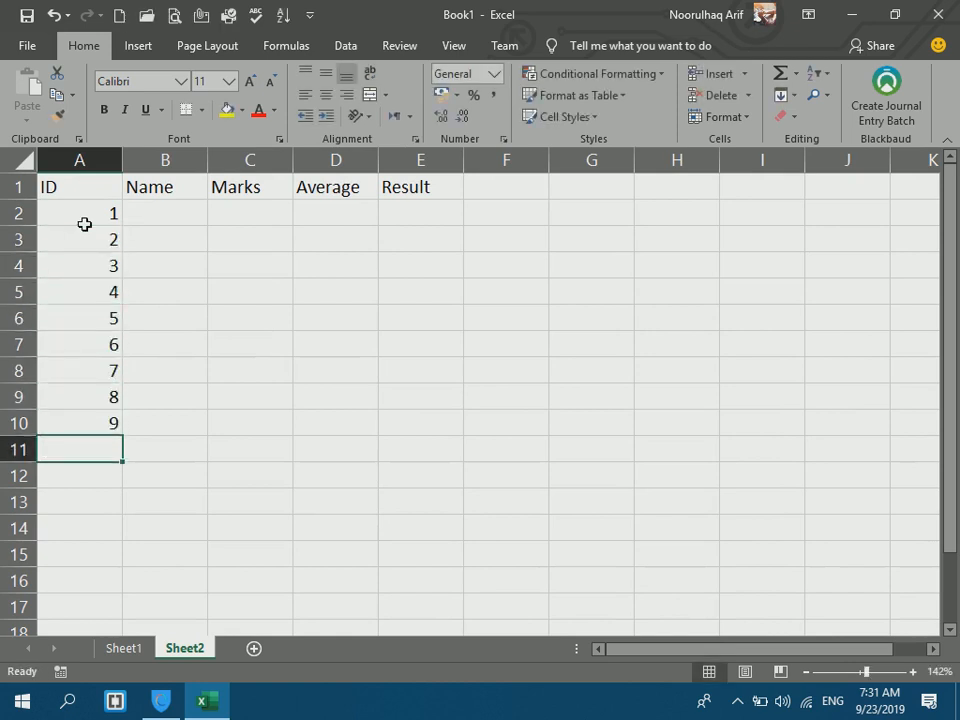
click(78, 160)
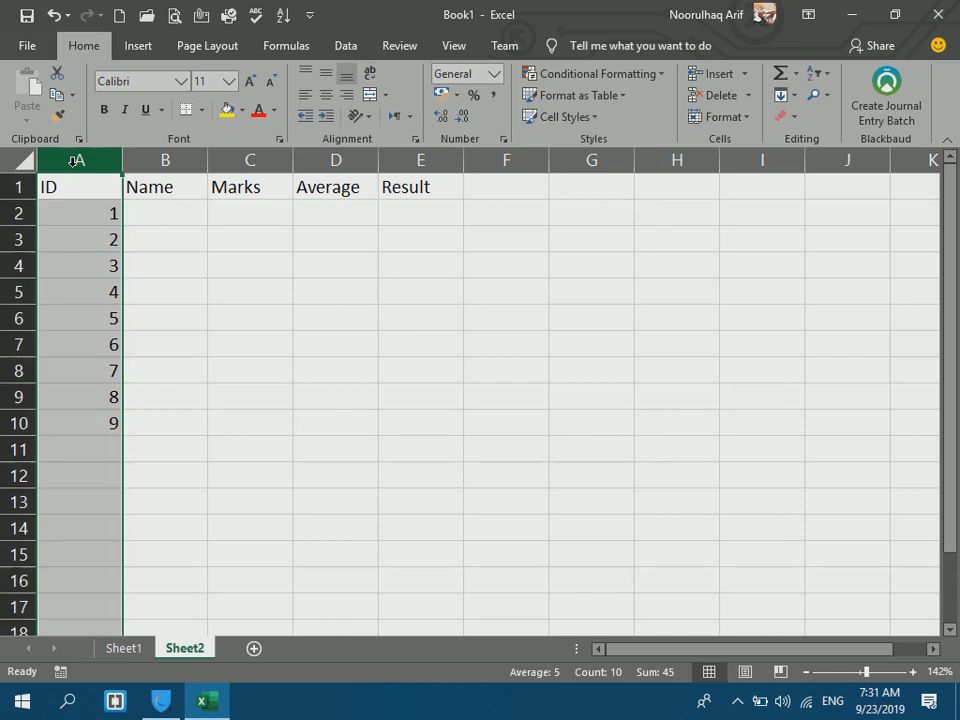
click(305, 94)
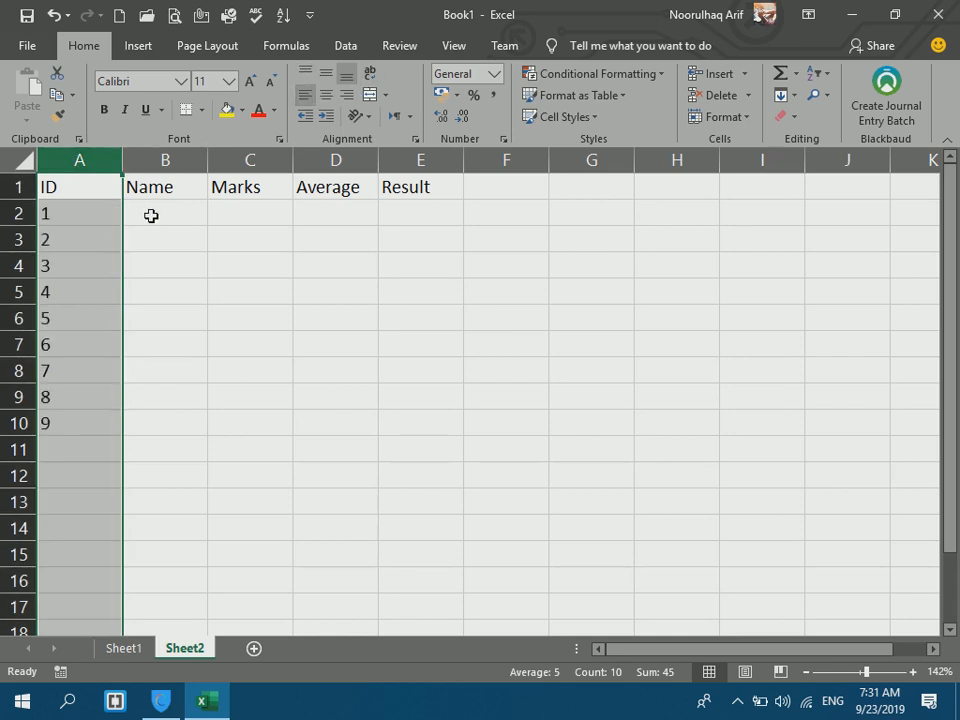
Enter the nine student names down B2:B10.
click(151, 215)
text(Hamid)
key(Return)
text(Jan)
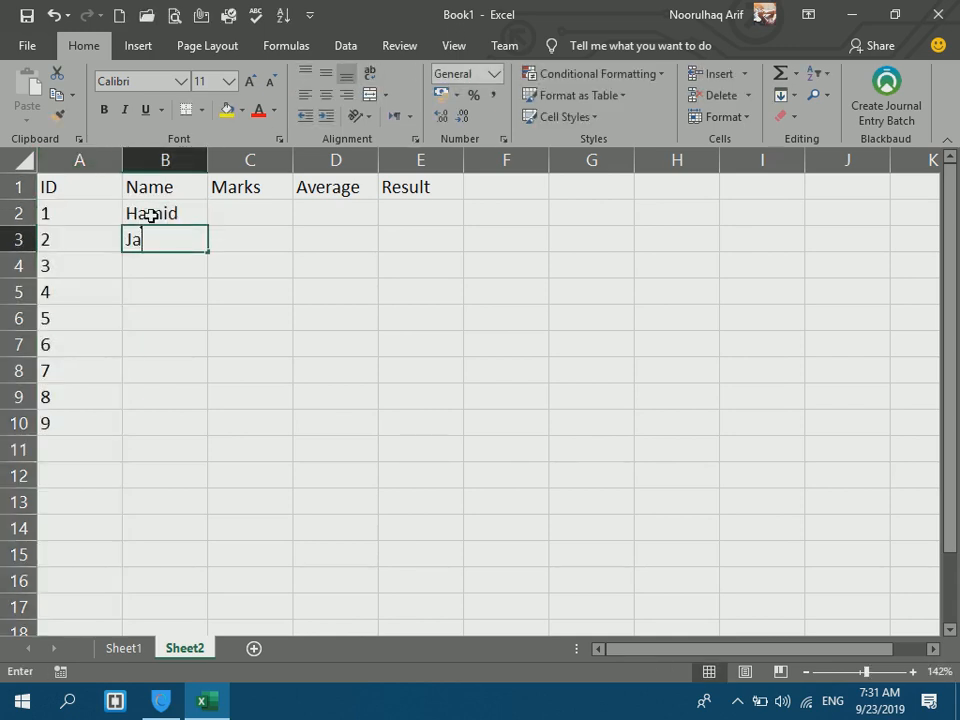
key(Return)
text(Khan)
key(Return)
text(Ali)
key(Return)
text(Kamal)
key(Return)
text(Noor)
key(Return)
text(wasim)
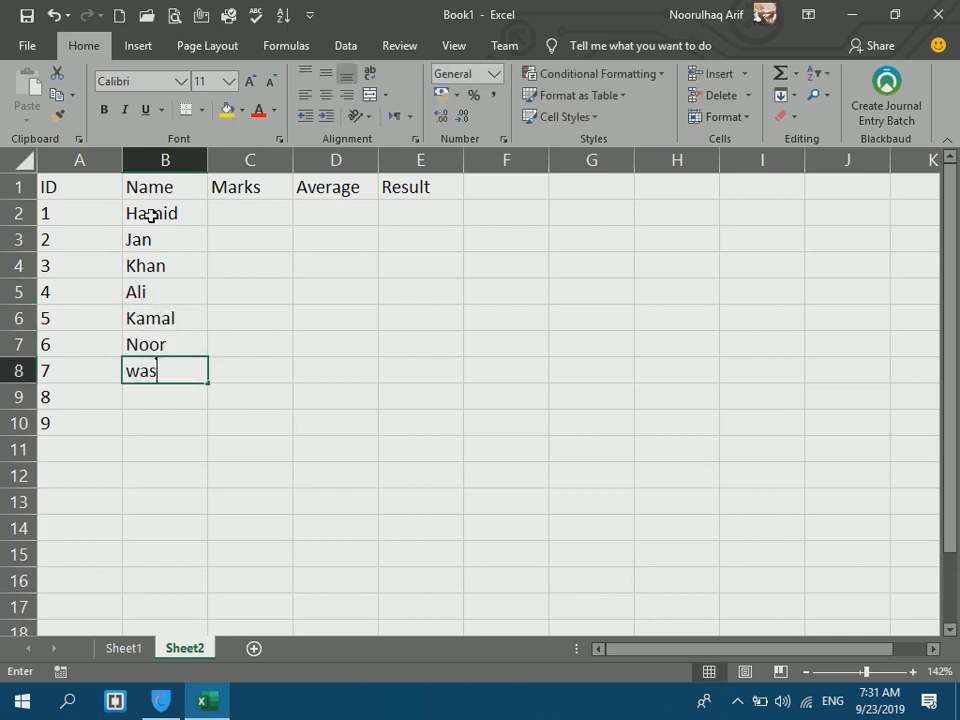
key(Return)
text(Javid)
key(Return)
text(Sh)
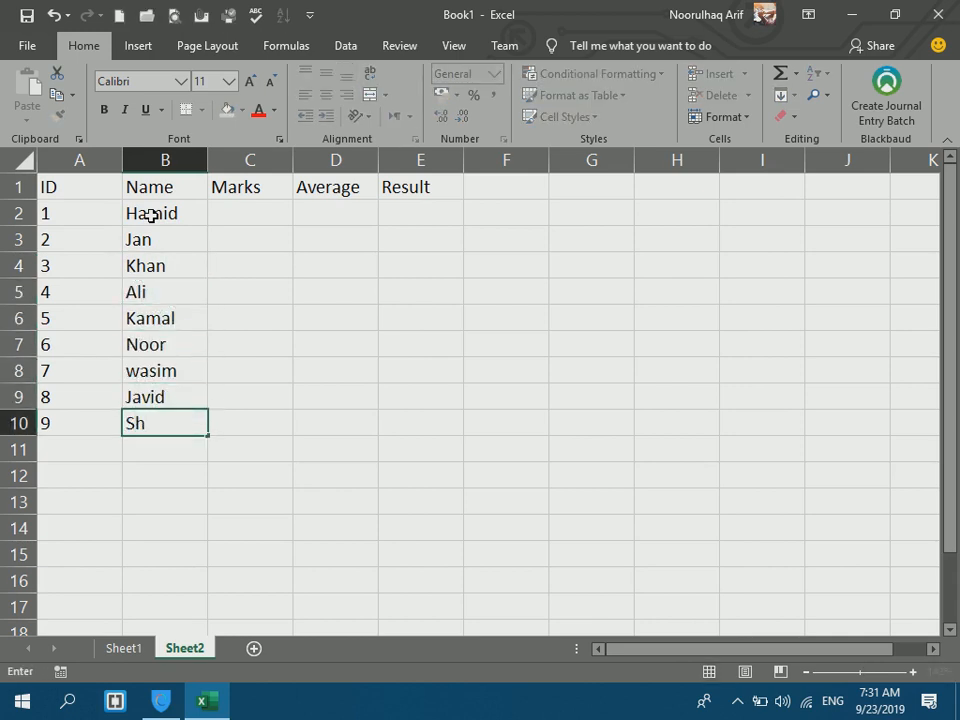
text(ams)
key(Return)
Enter the marks 1430, 1540, 1230, 650, 890, 1470, 1599, 450 and 1540 in column C.
click(241, 207)
text(1430)
key(Return)
text(1540)
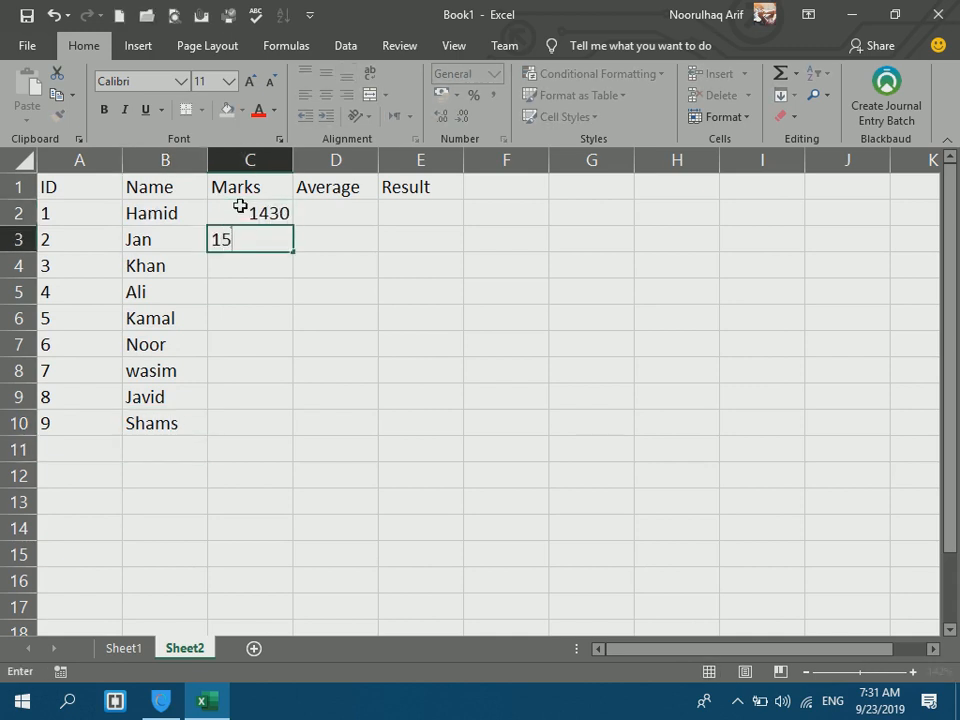
key(Return)
text(1230)
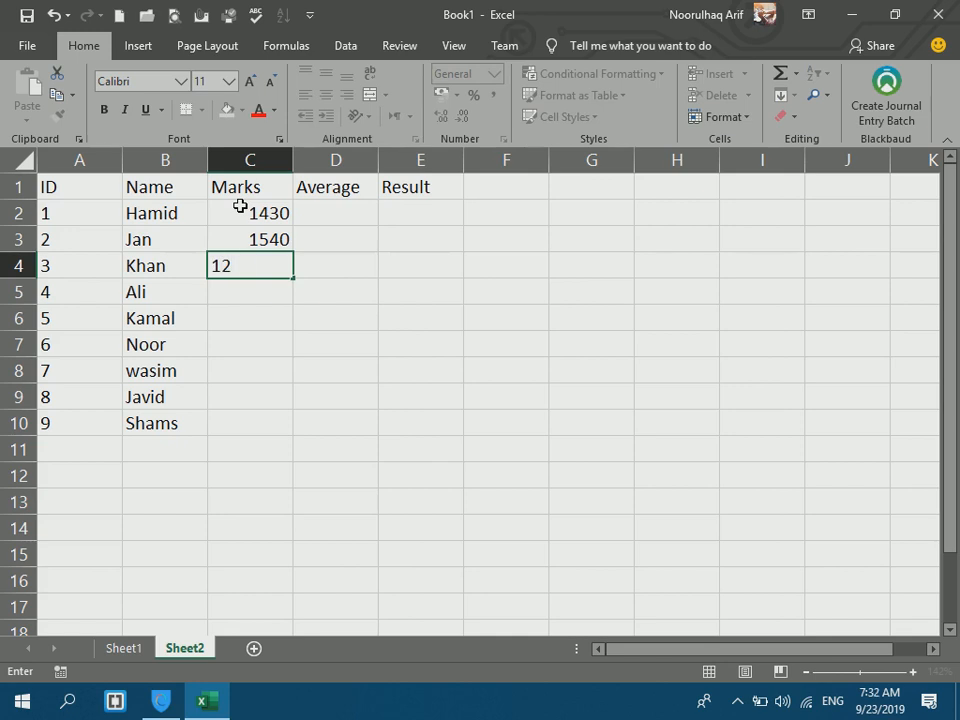
key(Return)
text(650)
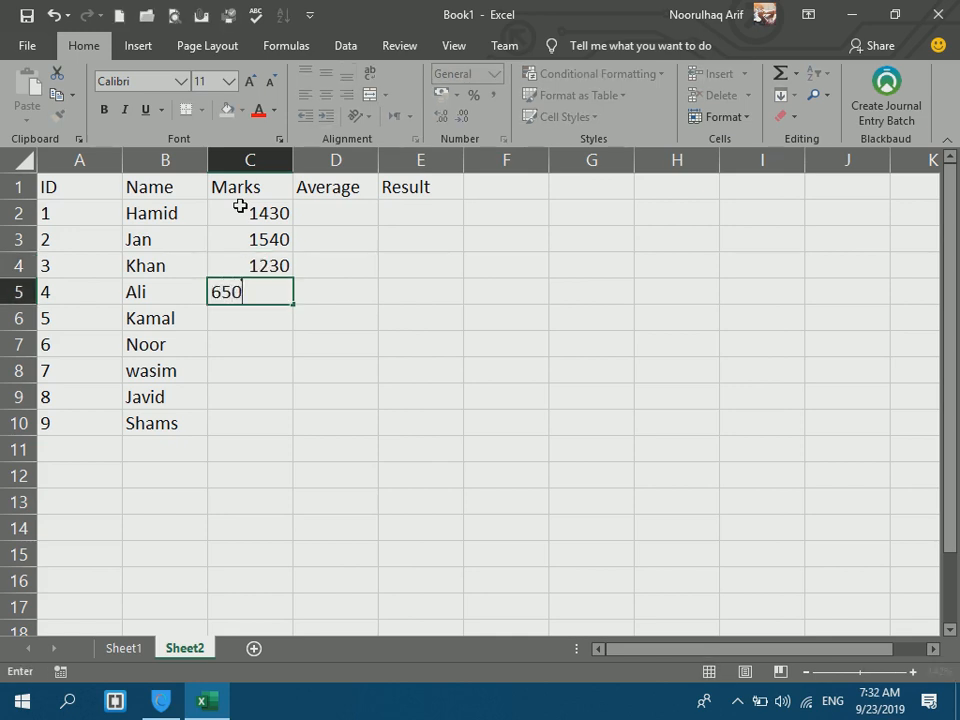
key(Return)
text(890)
key(Return)
text(1470)
key(Return)
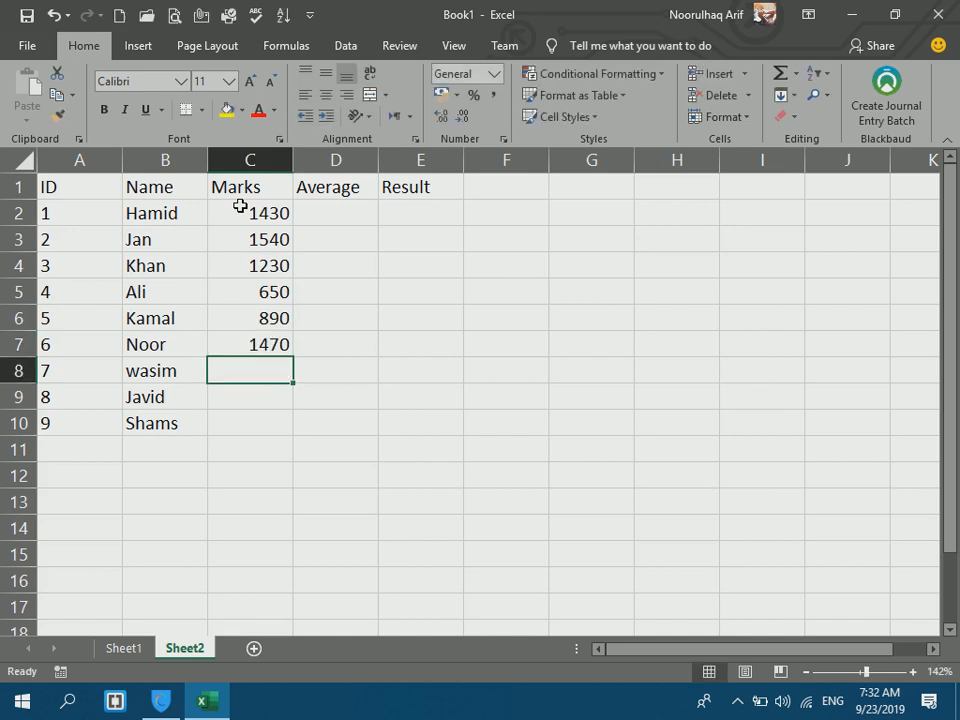
text(1599)
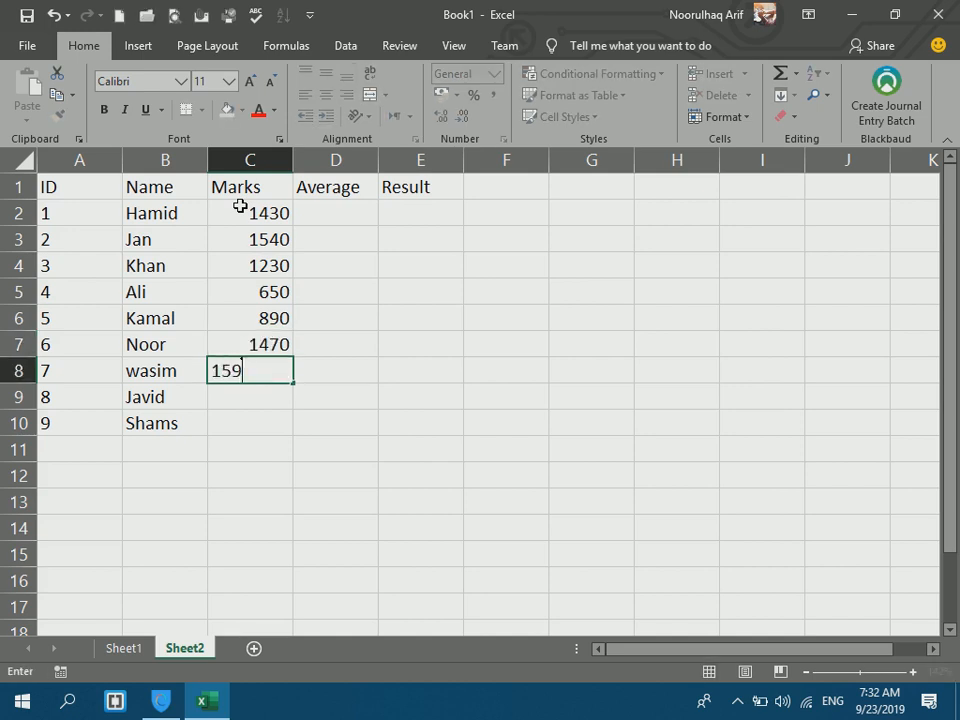
key(Return)
text(1)
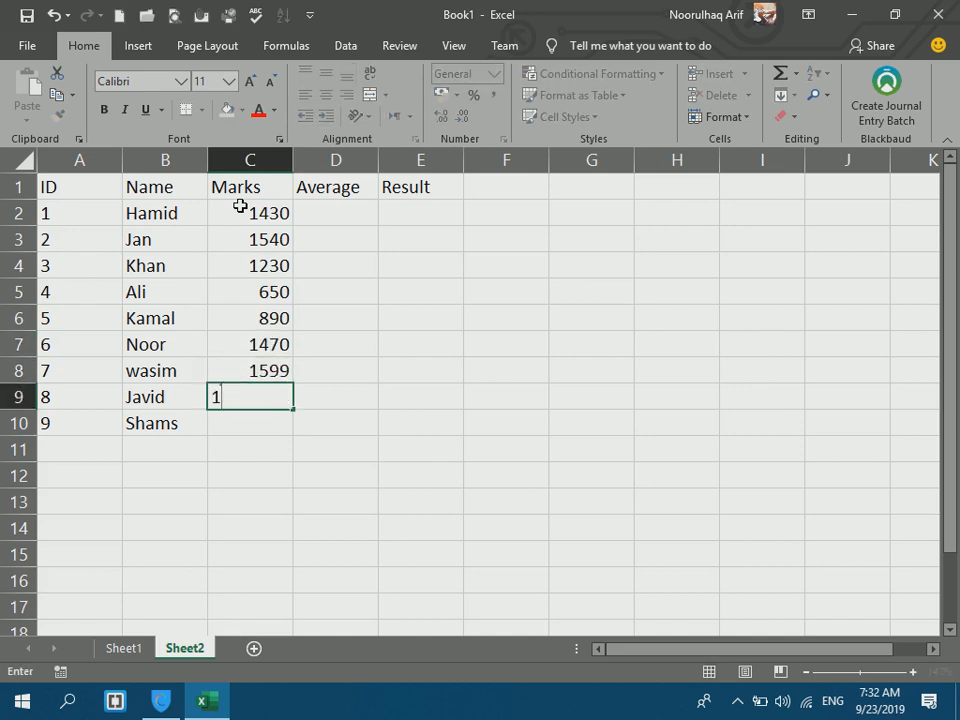
key(BackSpace)
text(450)
key(Return)
text(1540)
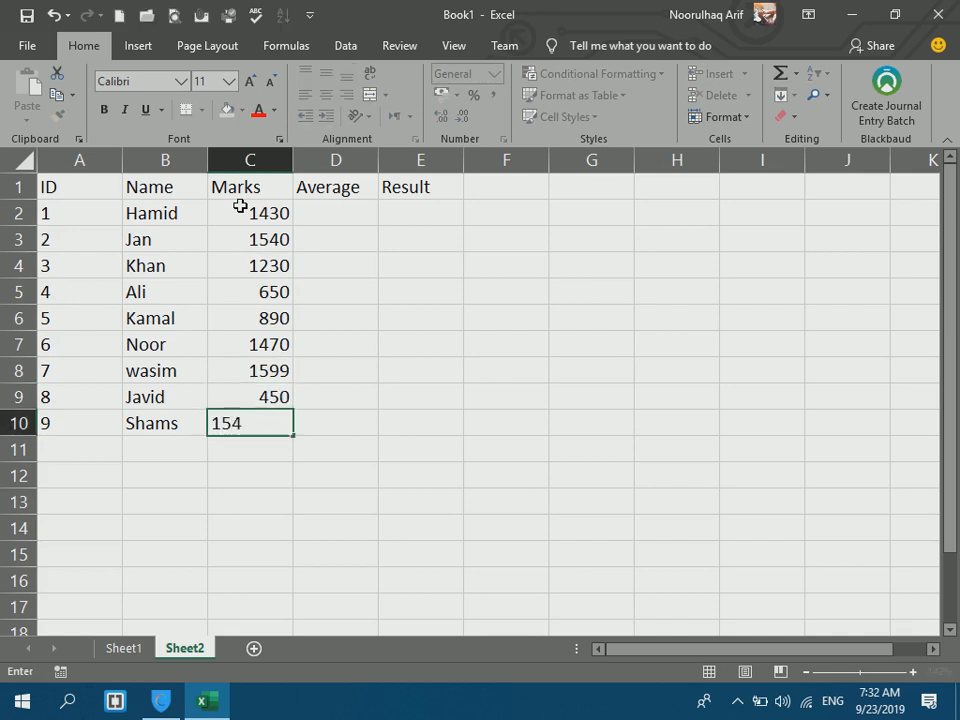
key(Return)
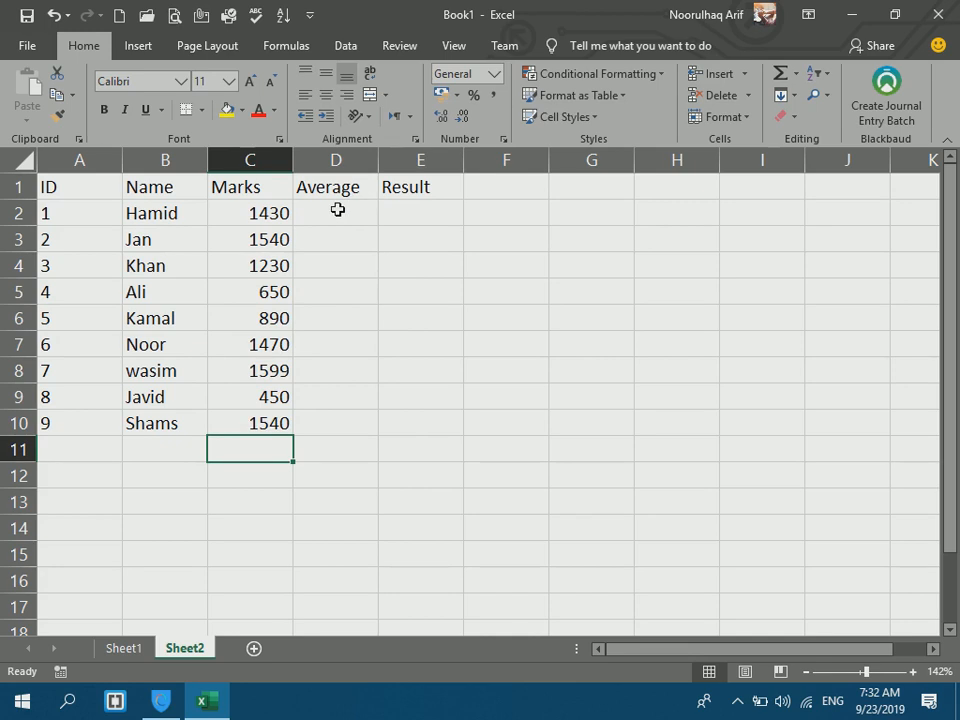
click(337, 210)
text(=)
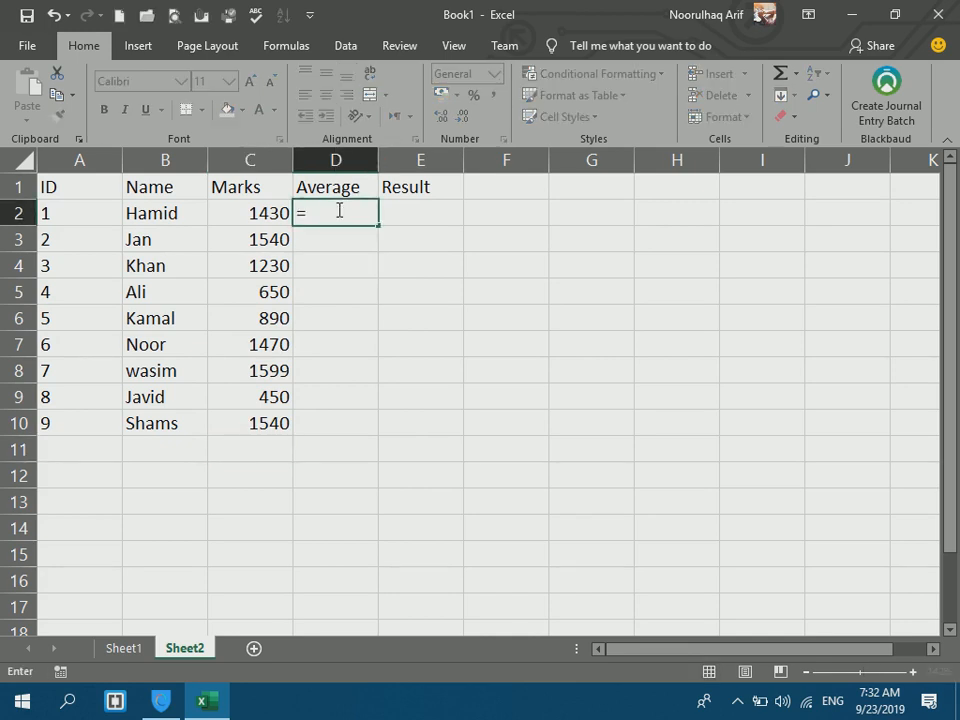
text(C2)
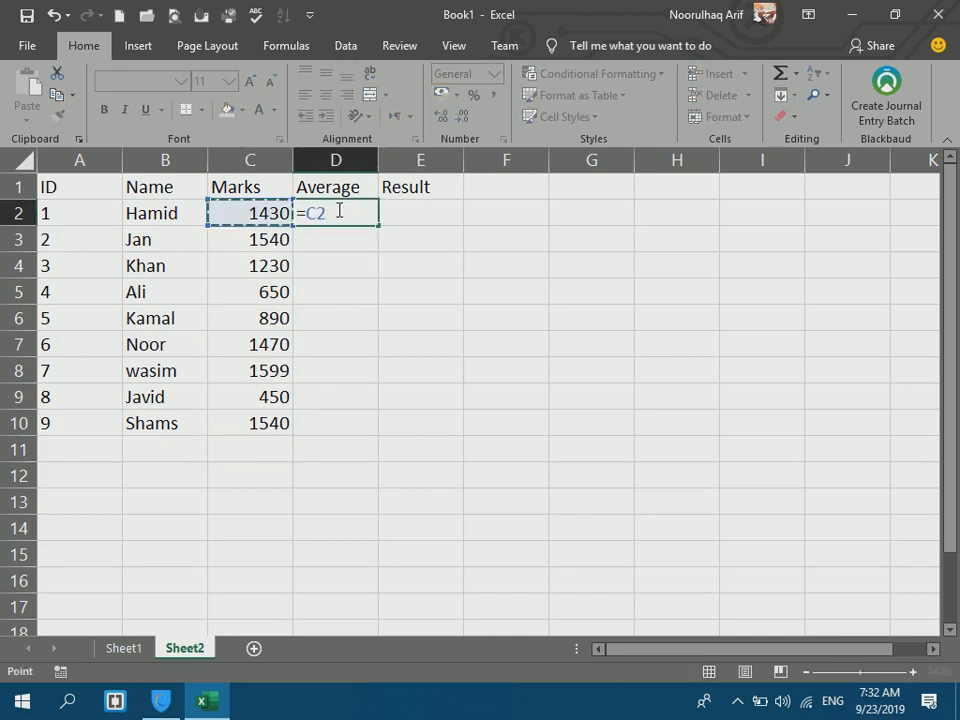
text(/16)
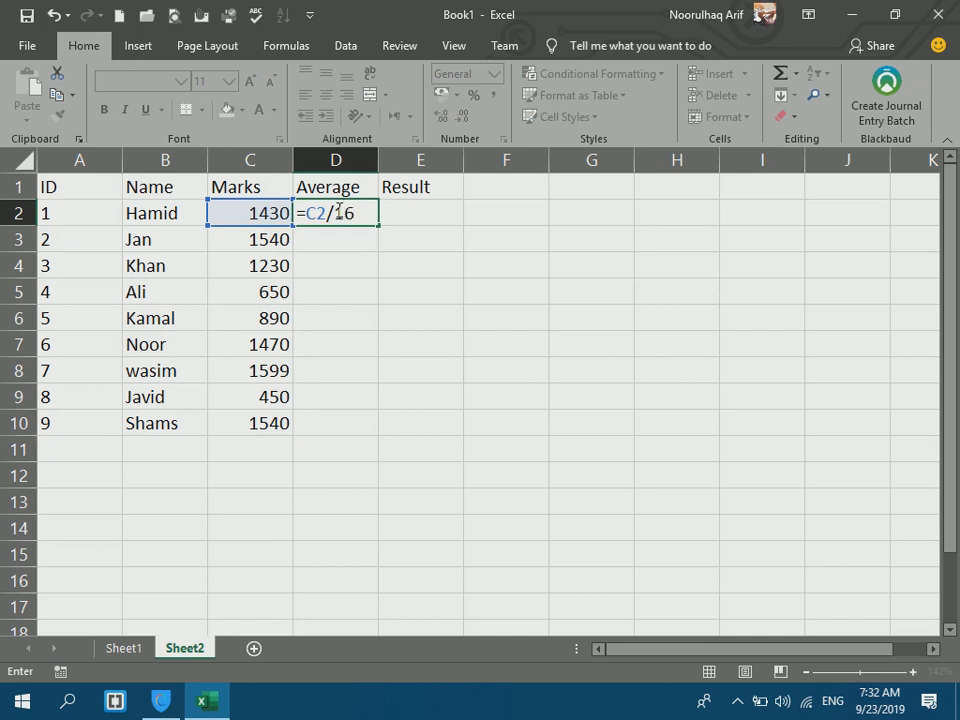
key(Return)
click(336, 210)
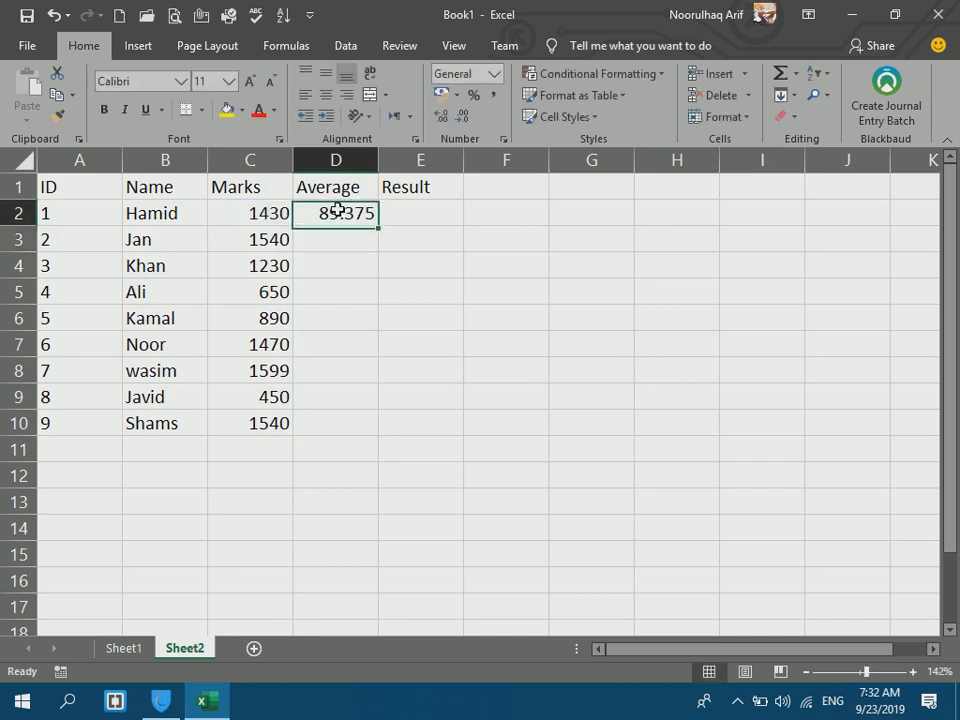
drag(377, 224, 326, 439)
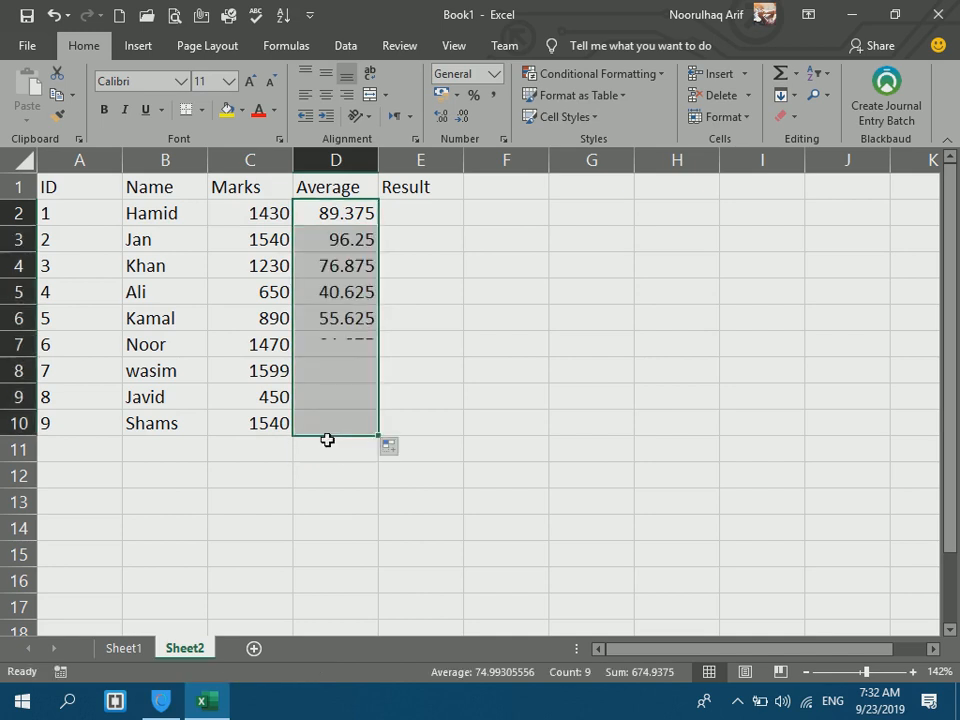
click(414, 212)
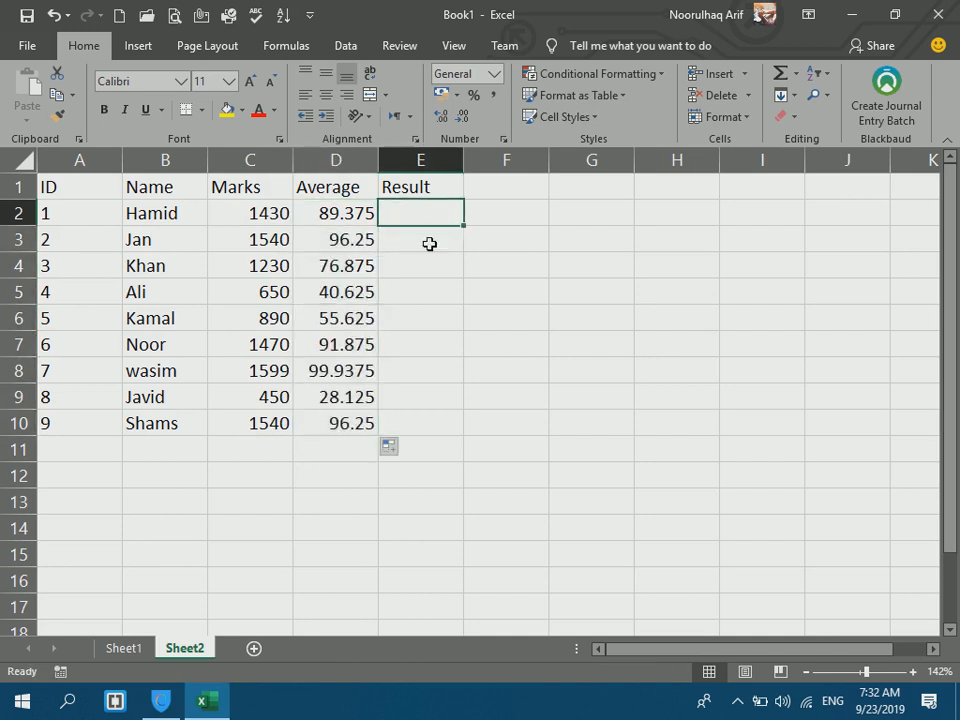
text(=)
key(Escape)
click(524, 262)
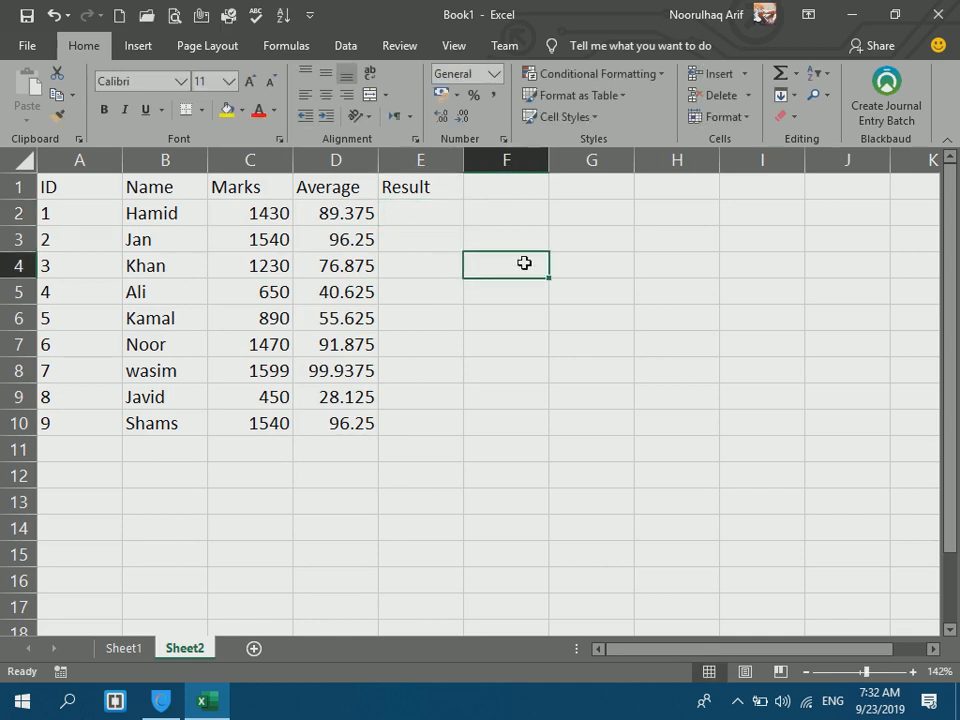
click(423, 207)
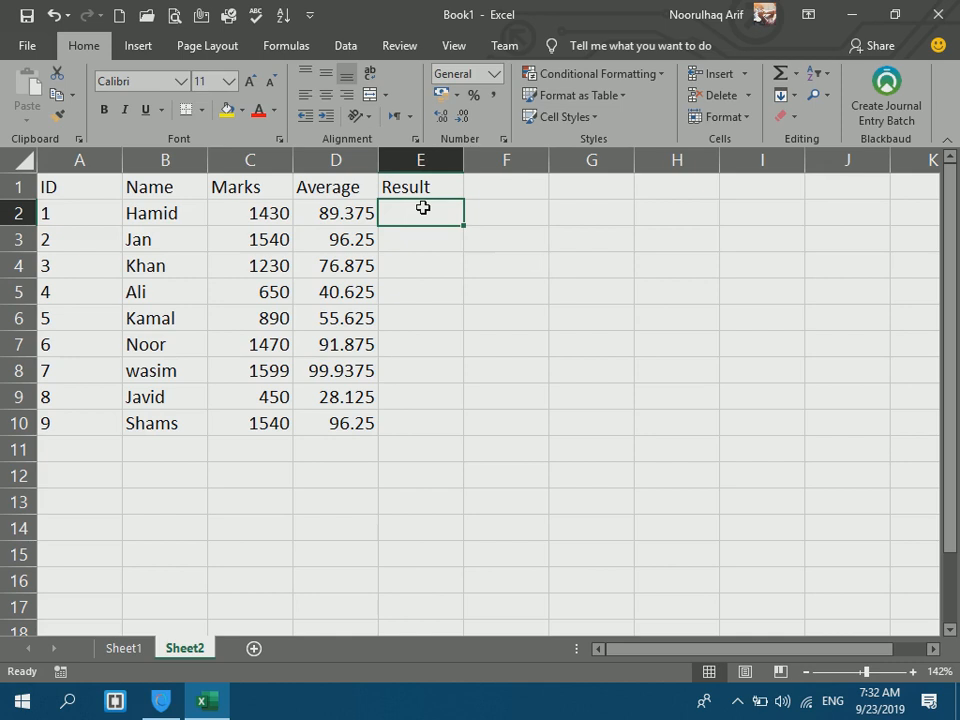
click(344, 218)
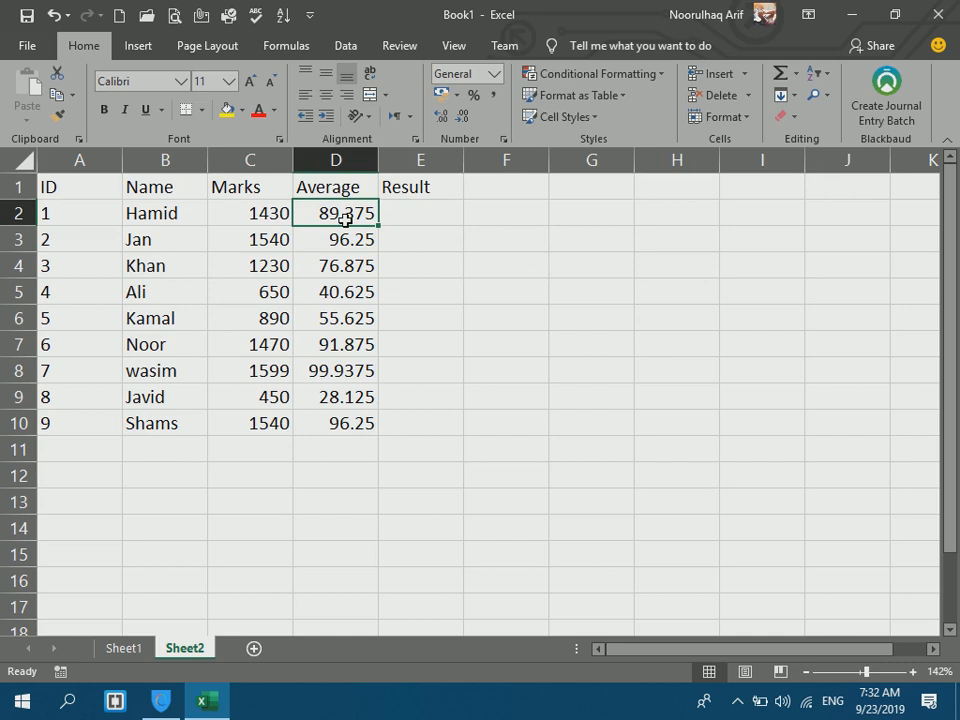
click(427, 214)
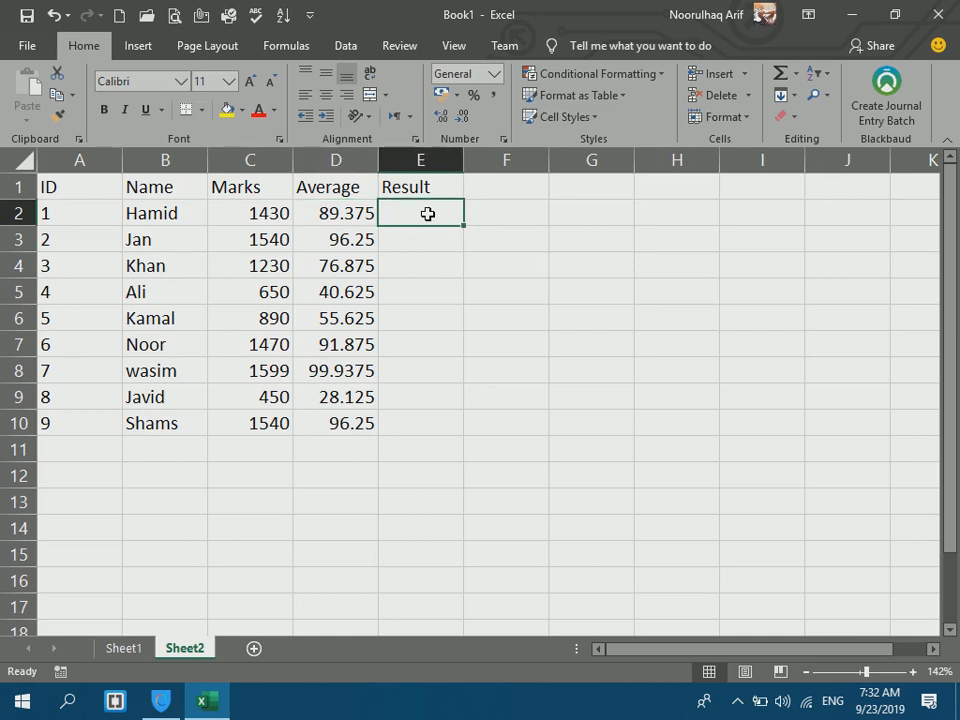
Enter =IF(D2>=50,"Pass","Fail") in E2.
click(443, 289)
click(407, 220)
text(=if()
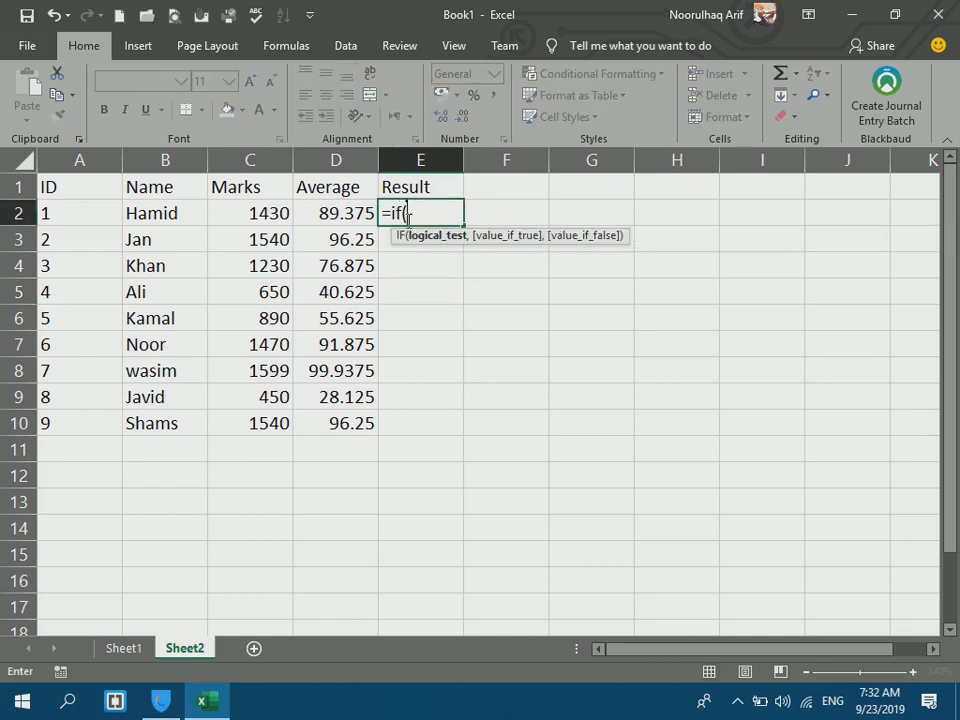
click(313, 226)
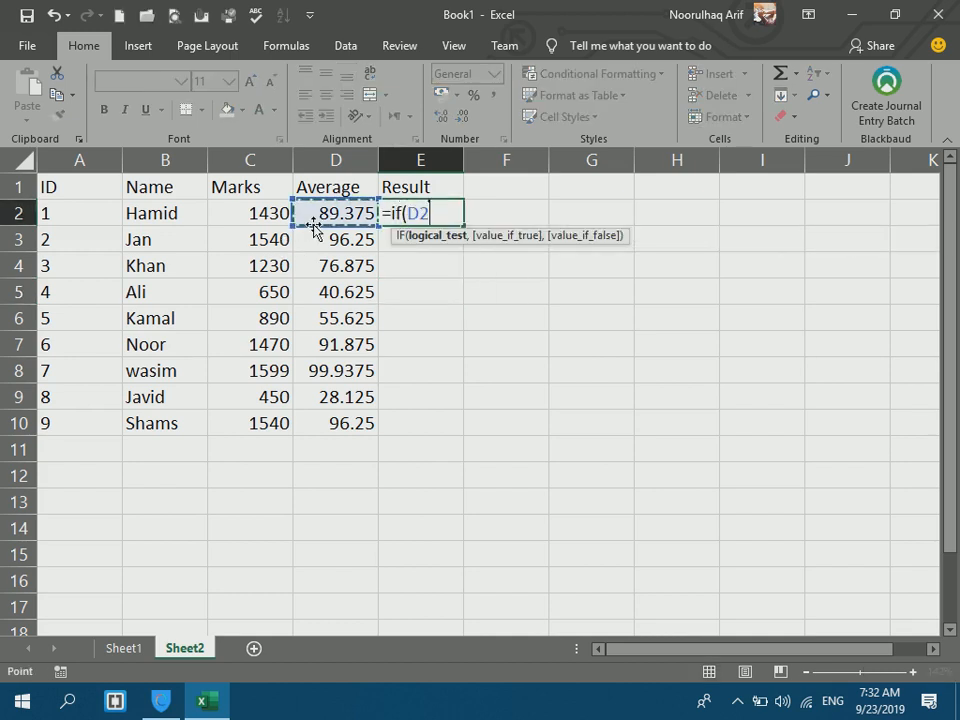
key(BackSpace)
key(BackSpace)
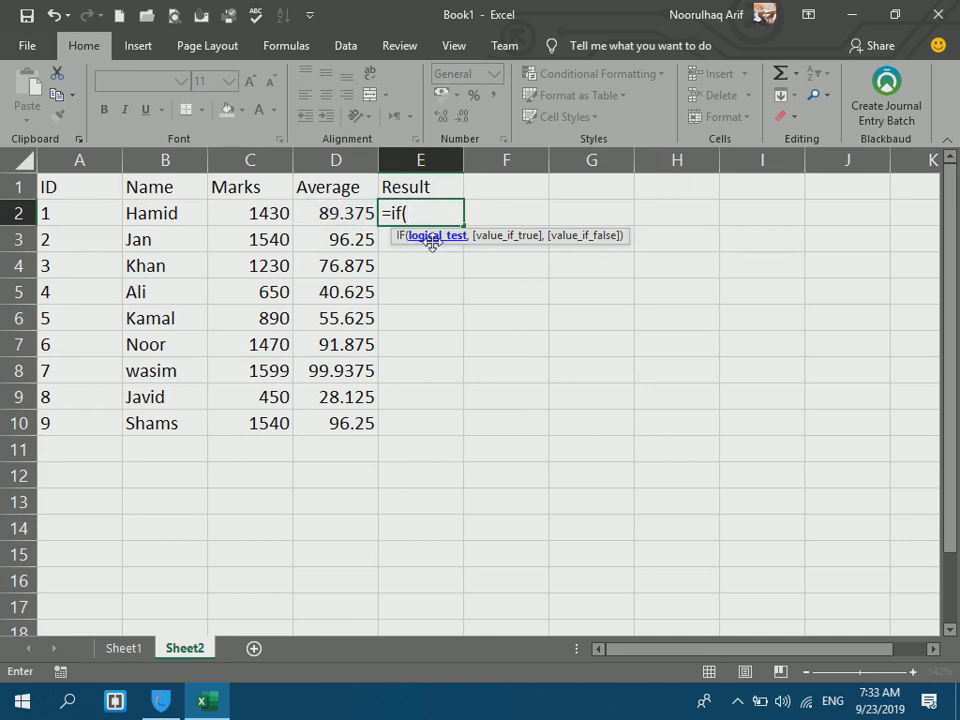
click(357, 214)
text(>)
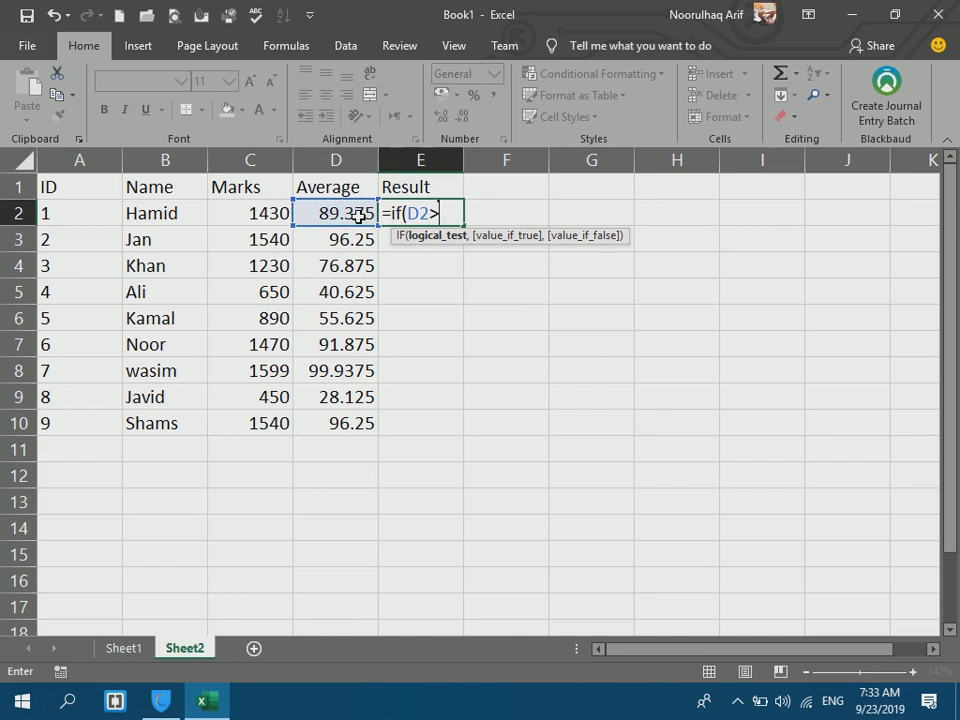
text(=50)
drag(468, 213, 412, 213)
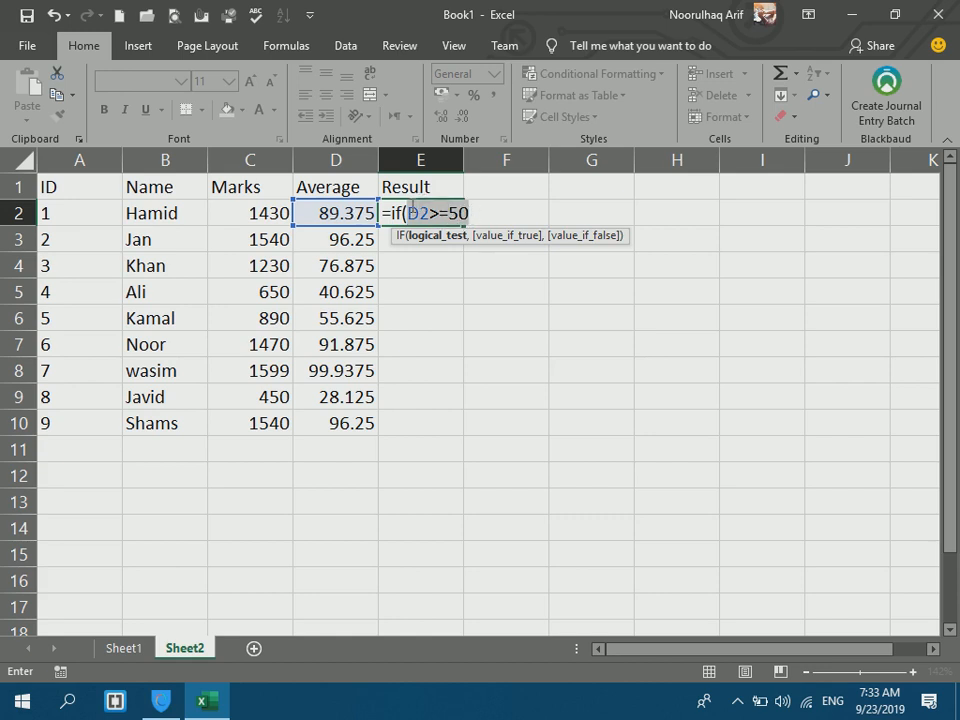
click(478, 211)
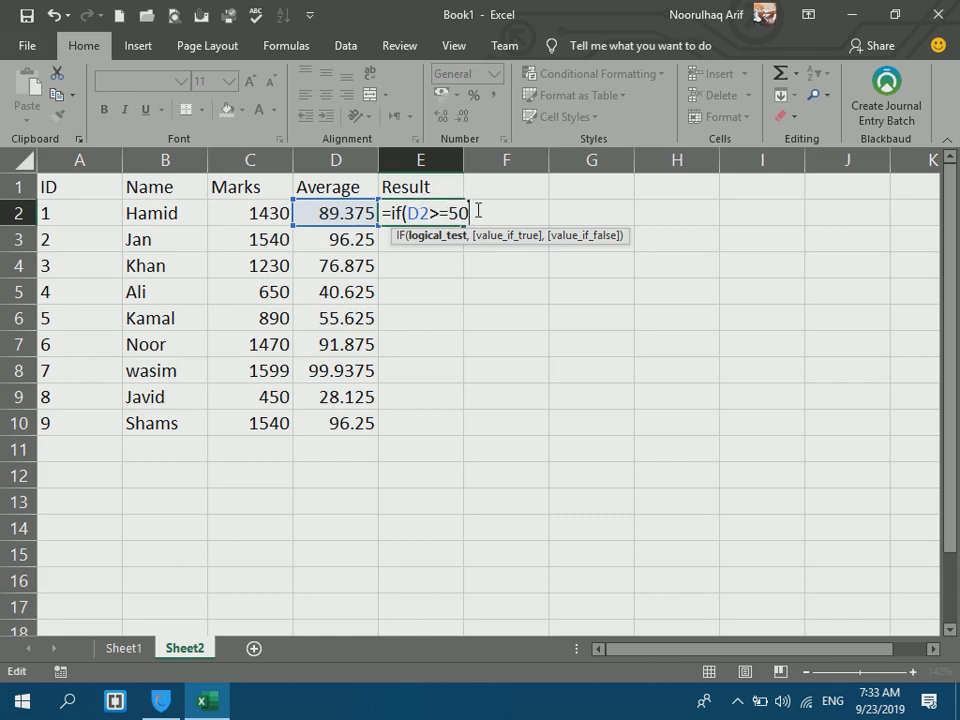
text(,)
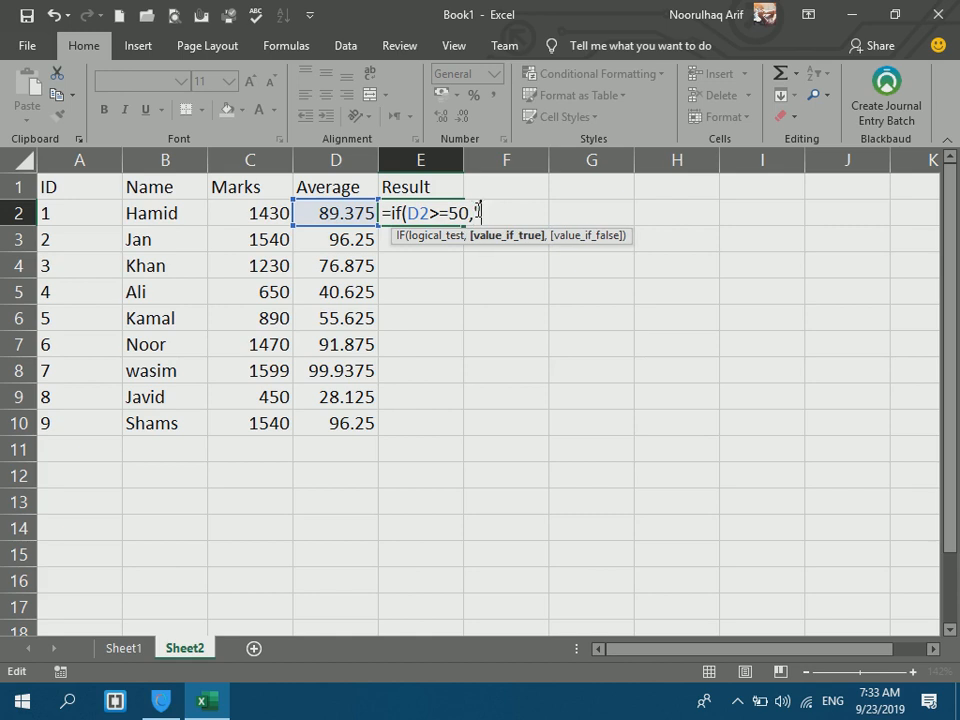
text("Pass)
drag(522, 213, 471, 213)
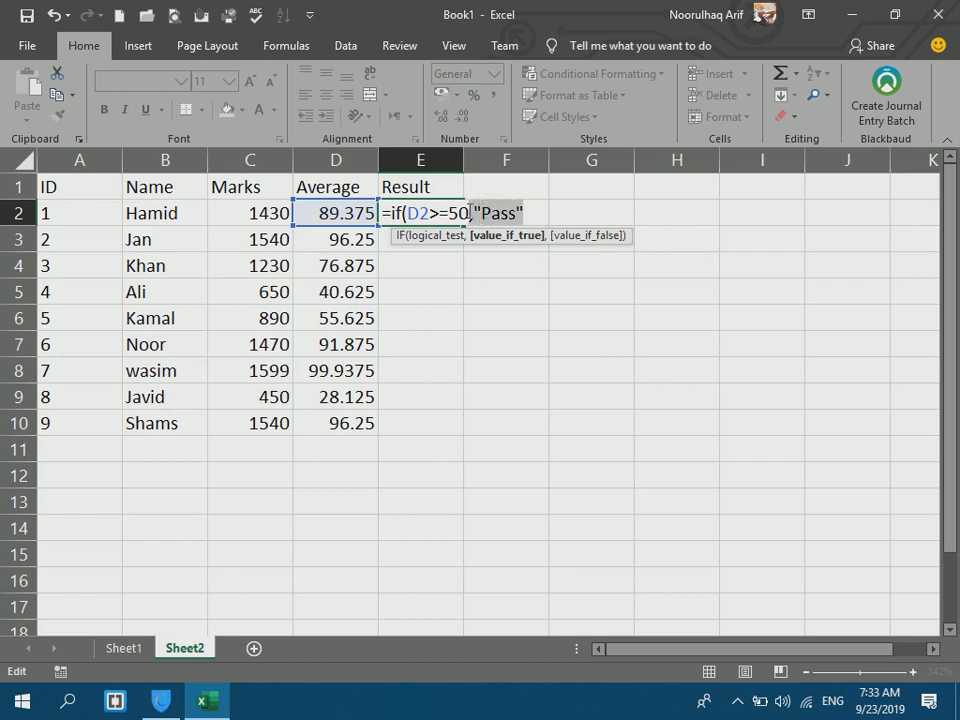
click(537, 215)
text(,")
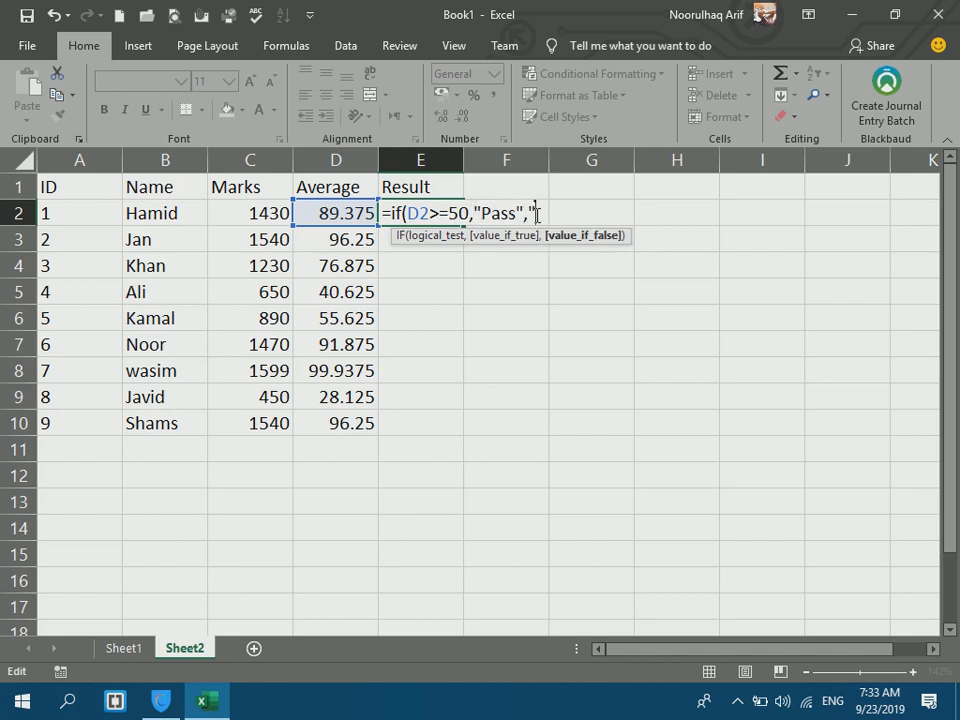
text(Fail")
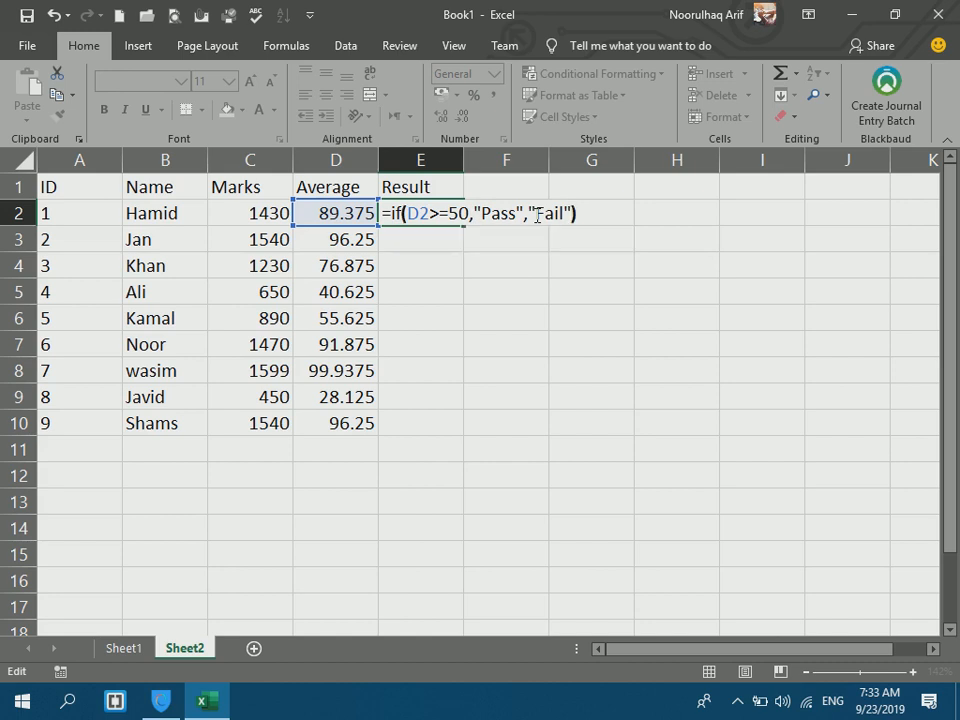
key(Return)
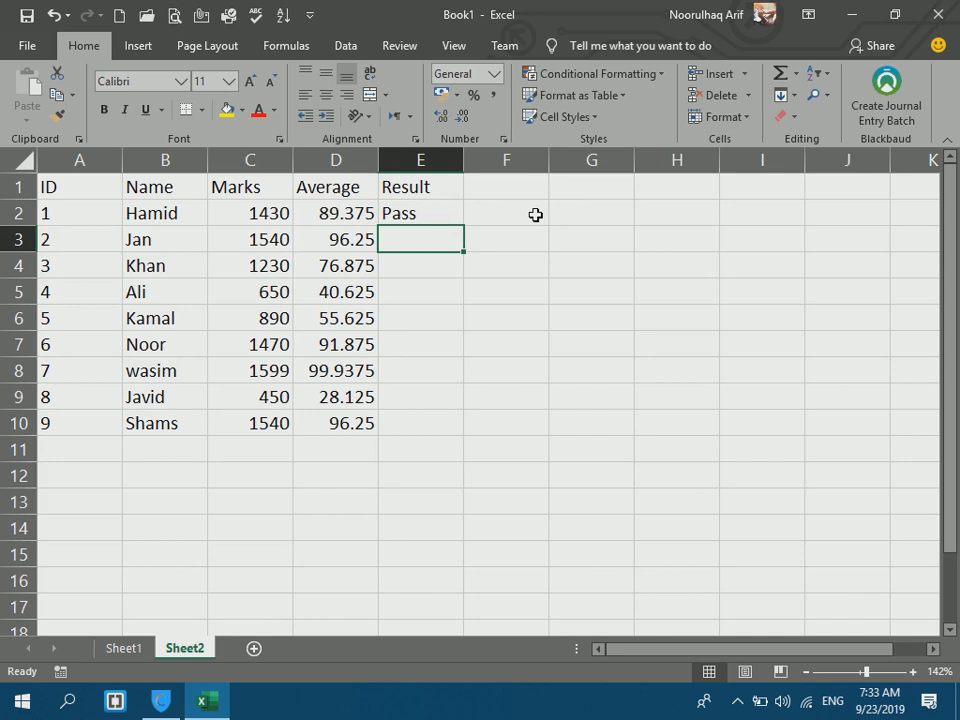
Copy the E2 formula down to E10 and compare results with averages.
click(450, 212)
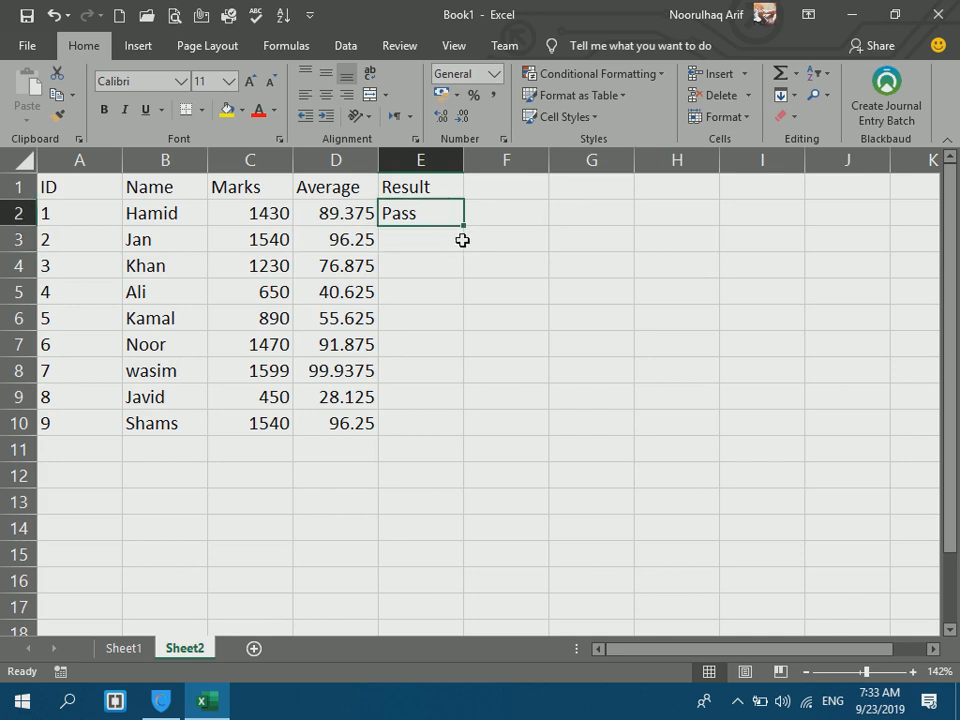
drag(462, 226, 437, 435)
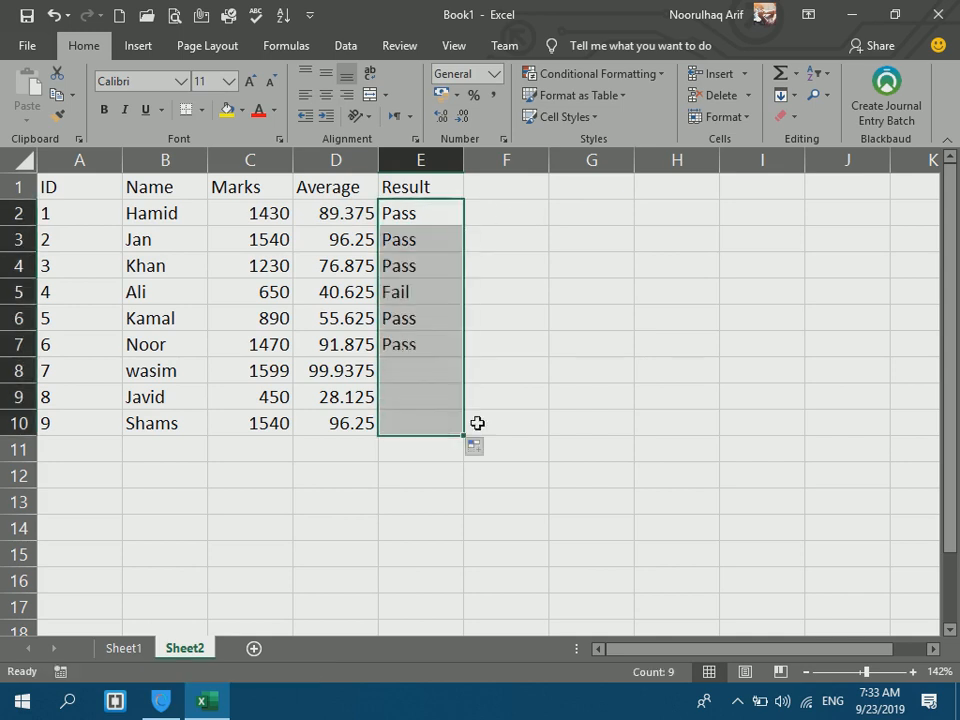
drag(390, 229, 348, 236)
drag(409, 274, 328, 326)
drag(392, 343, 335, 320)
drag(424, 362, 408, 369)
click(522, 408)
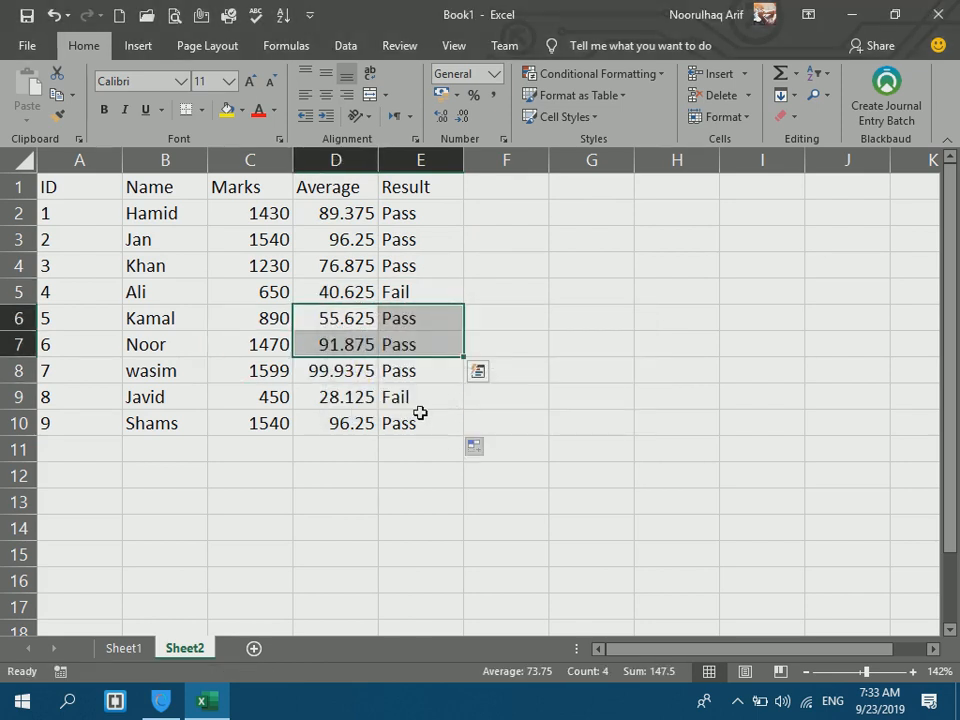
click(399, 397)
drag(399, 397, 373, 396)
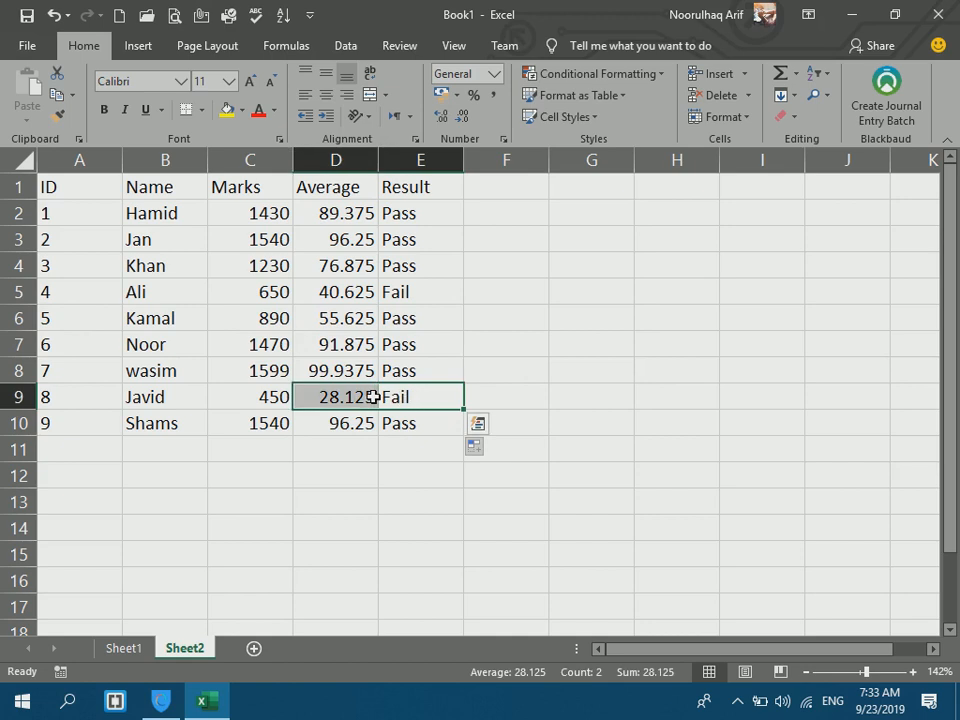
click(331, 397)
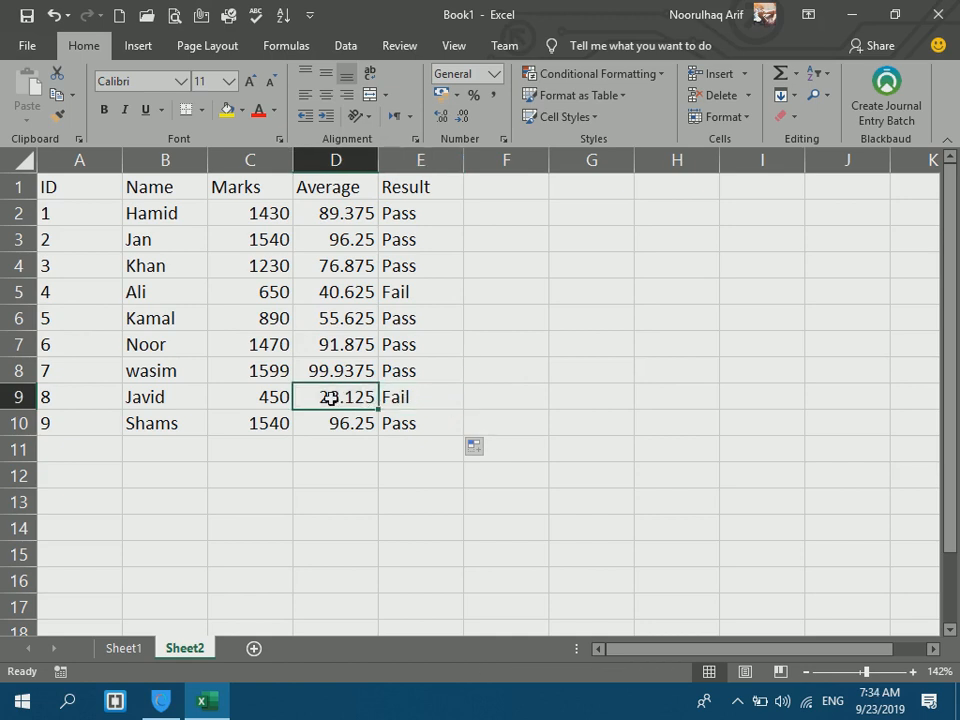
click(349, 308)
click(418, 298)
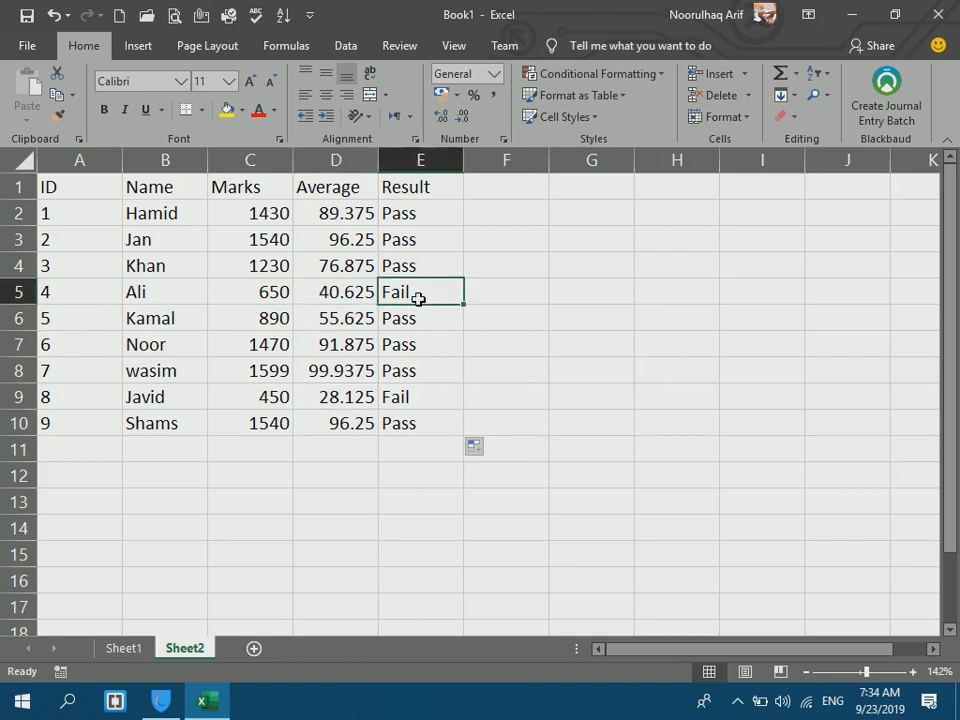
click(420, 208)
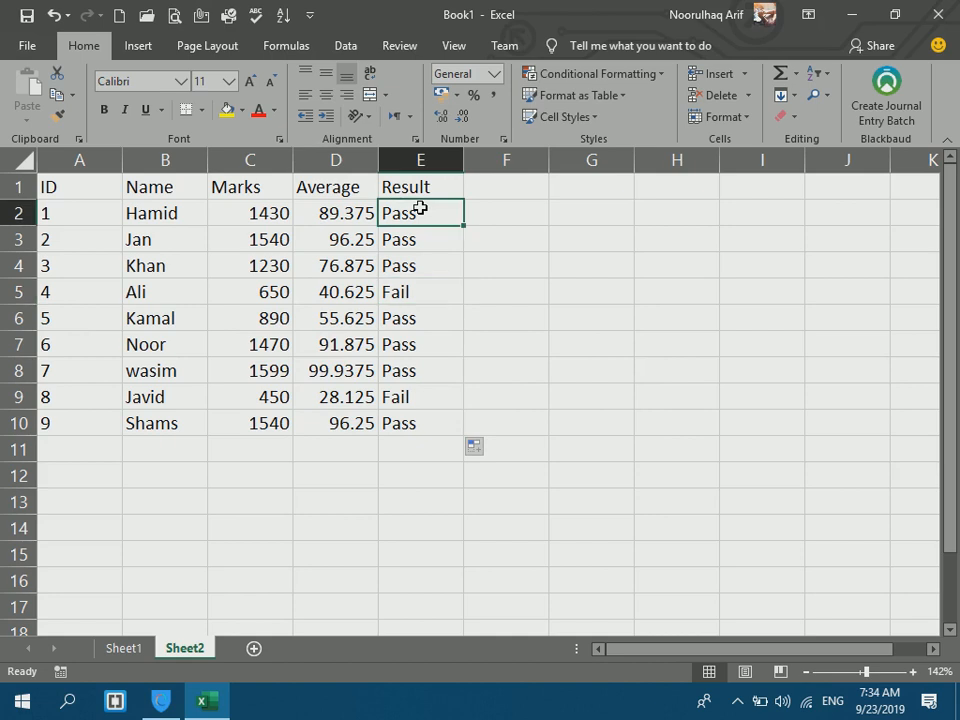
drag(420, 210, 412, 420)
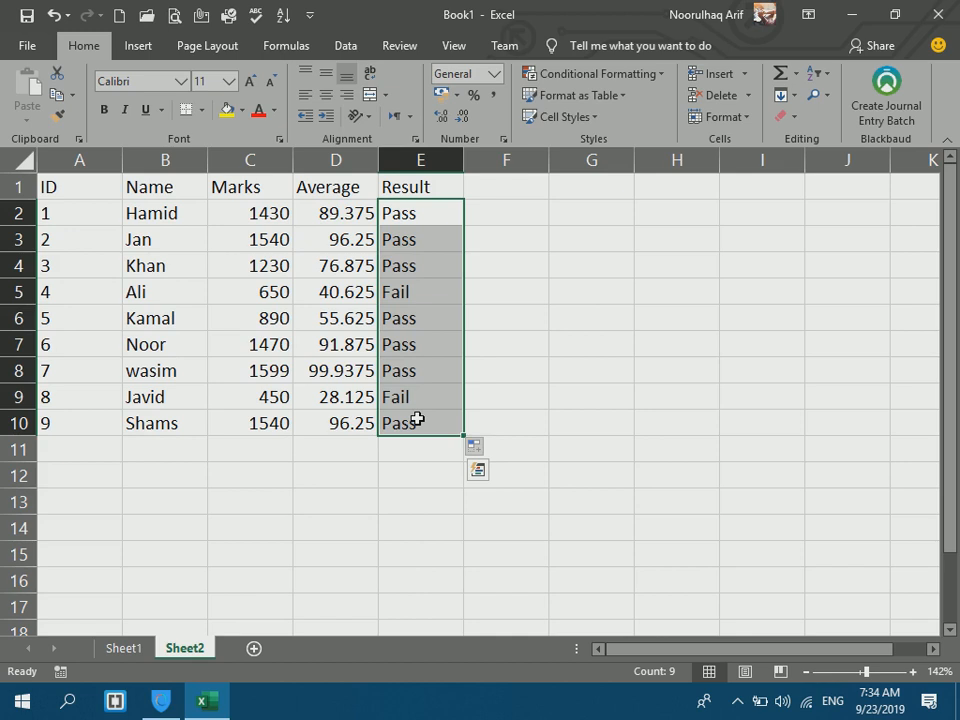
click(601, 328)
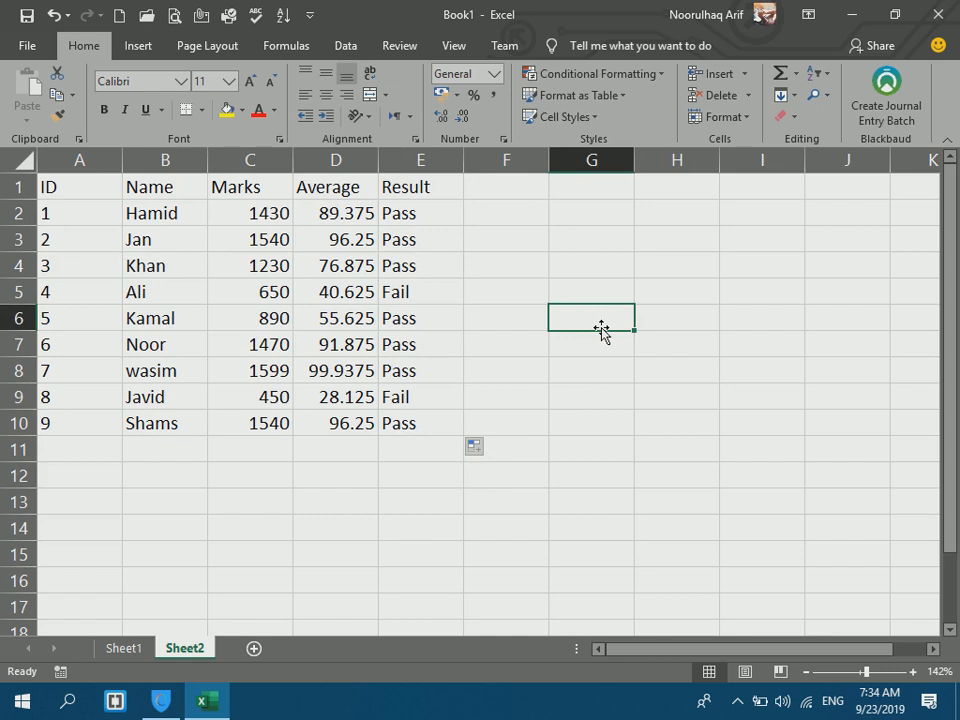
Enter 40-49 in G6 with the label مشروط in H6.
text(40)
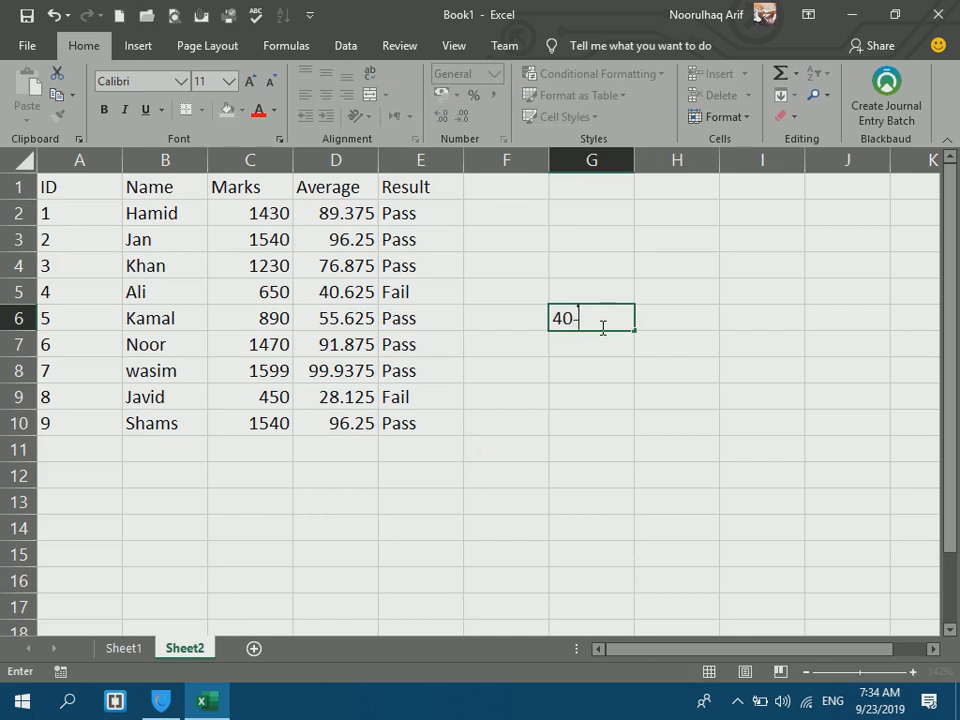
text(-4)
key(Tab)
key(alt+shift)
text(مشرط)
key(Return)
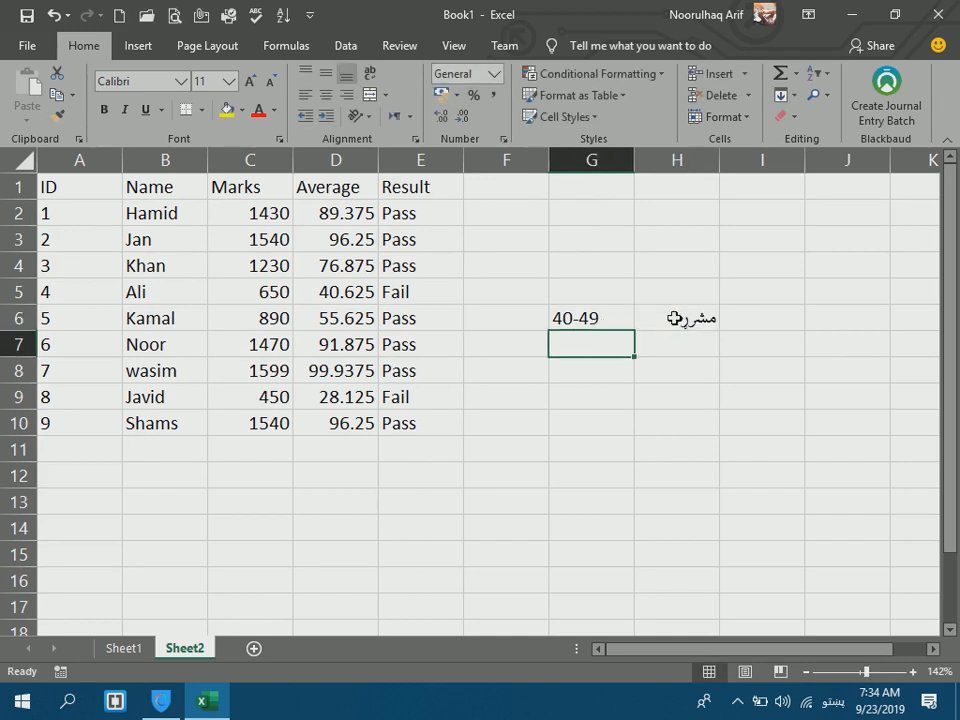
click(668, 323)
double_click(675, 320)
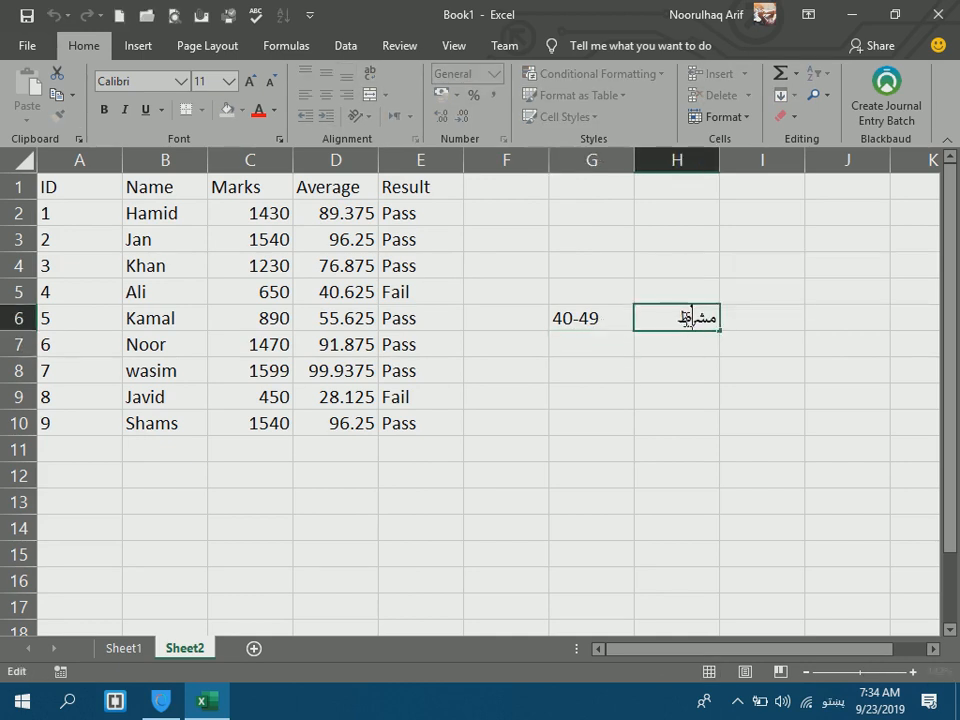
key(Return)
double_click(686, 318)
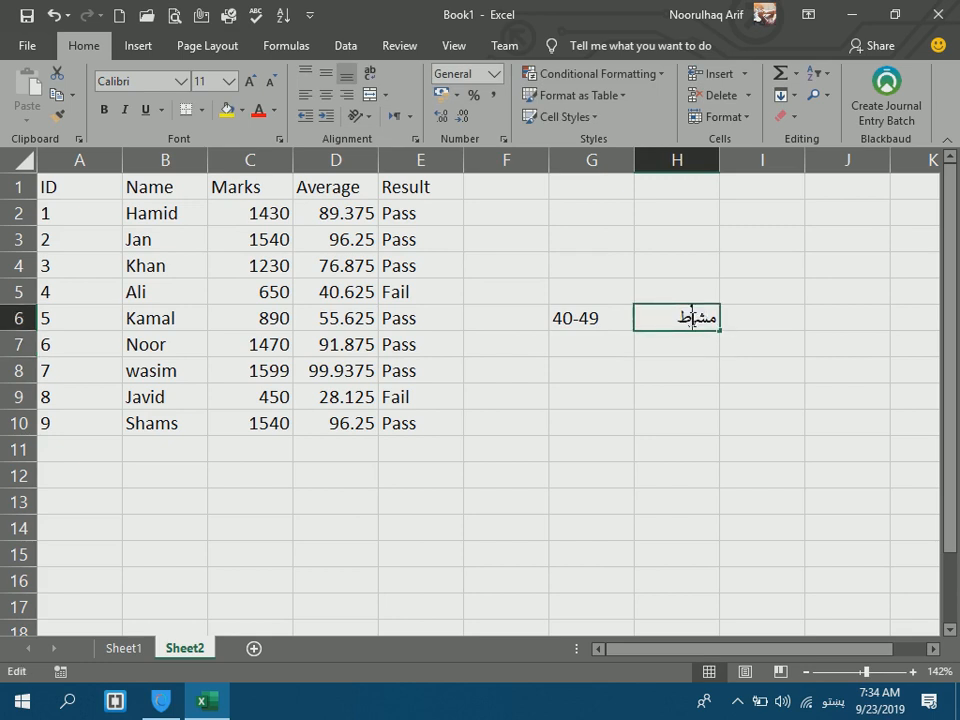
text(و)
key(Return)
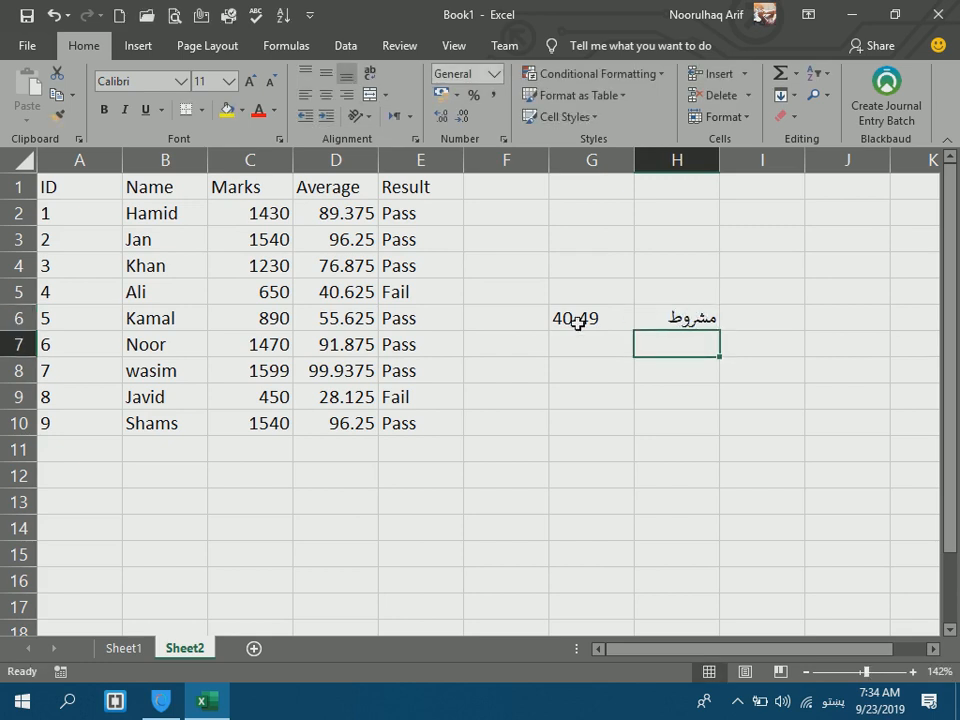
Enter <40 in G7 with the label ناکام in H7.
click(575, 340)
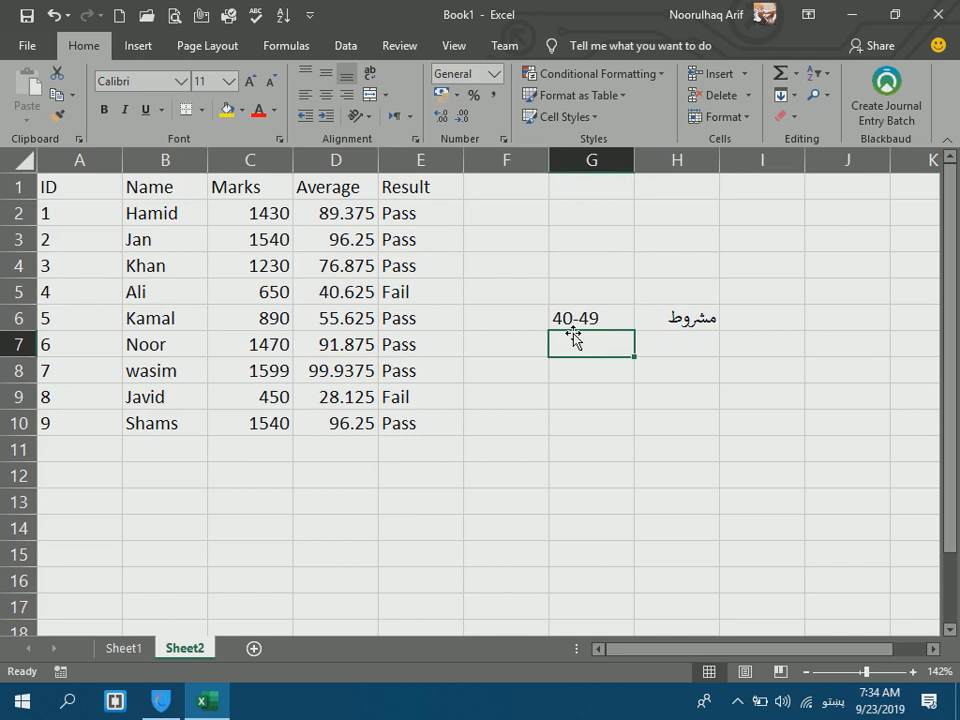
text(٣٩)
key(BackSpace)
key(BackSpace)
key(alt+space)
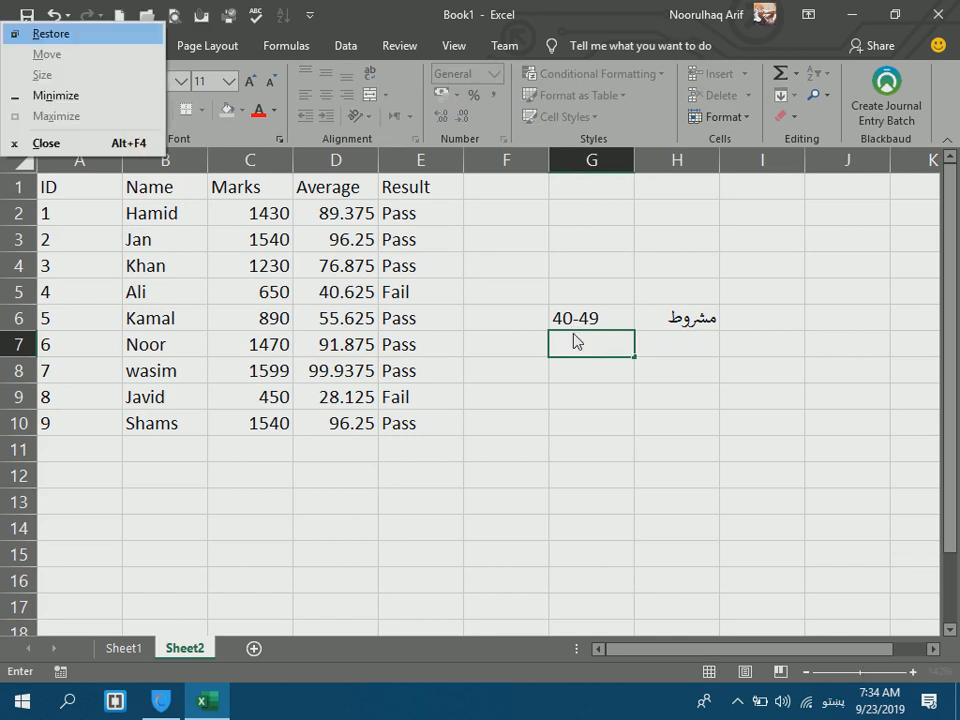
click(581, 343)
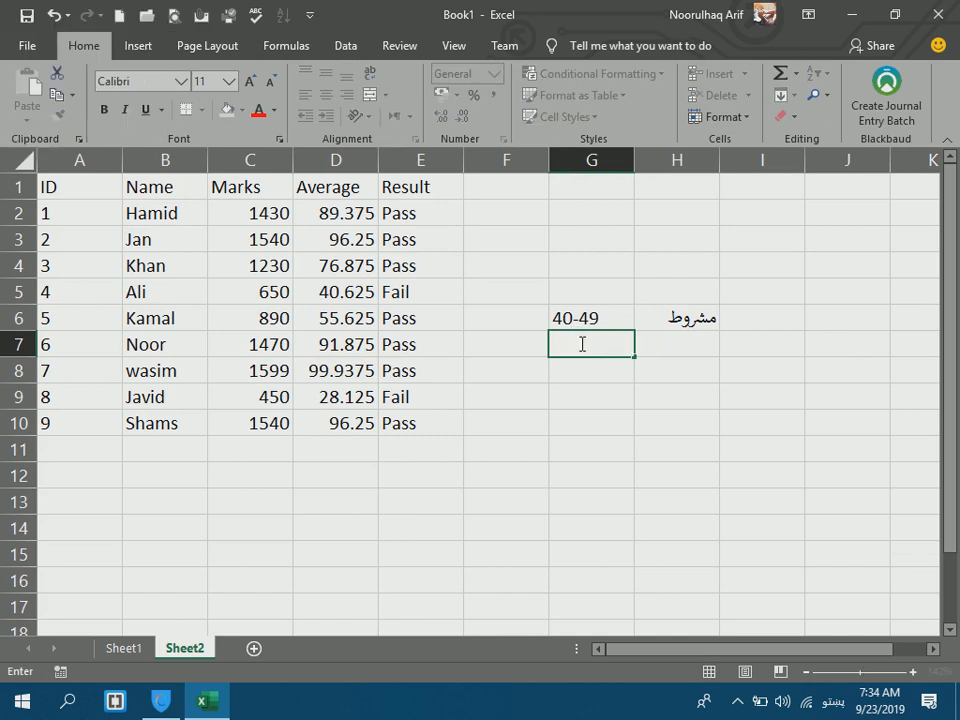
text(٣،٩)
key(BackSpace)
key(BackSpace)
key(BackSpace)
text(٣٩)
key(BackSpace)
key(BackSpace)
key(alt+shift)
text(<40)
key(Return)
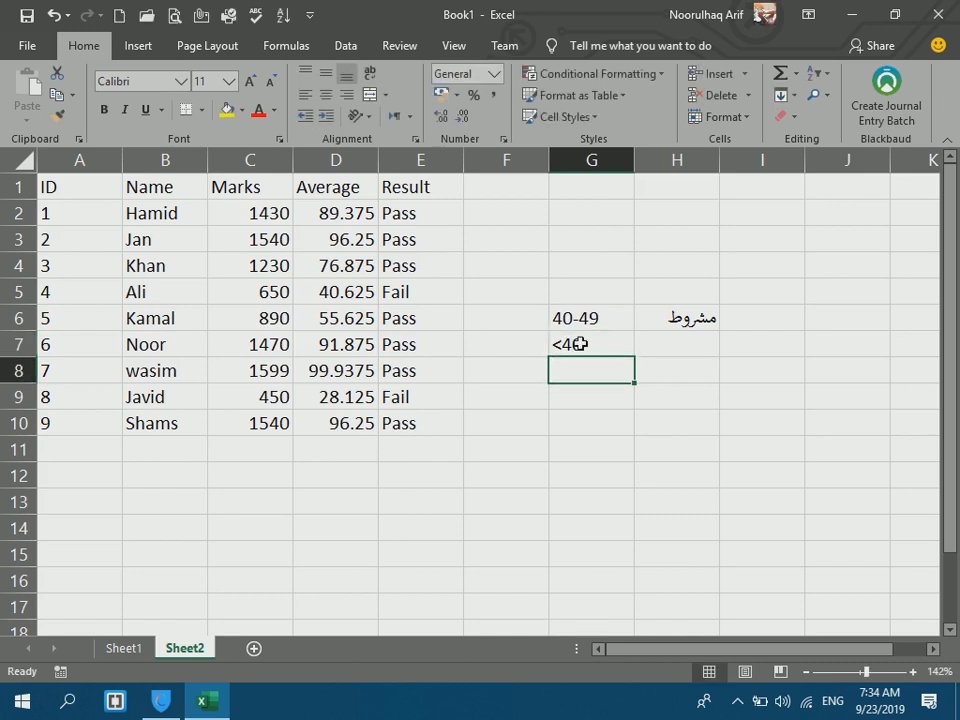
click(664, 338)
key(alt+shift)
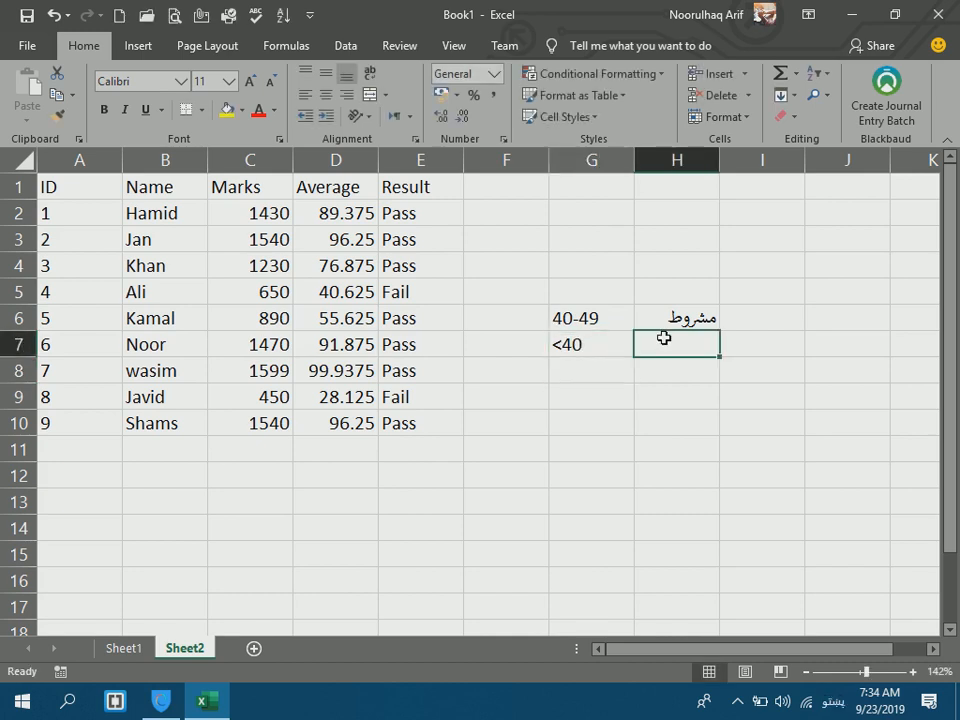
text(نا)
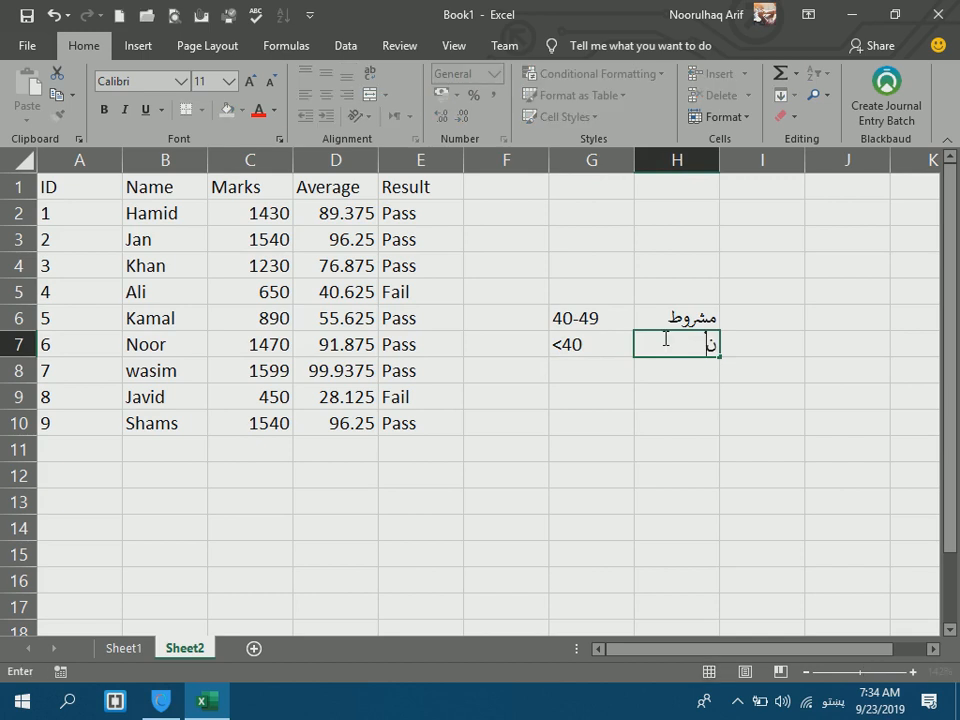
text(کام)
key(Return)
Enter >49 کامیاب in G8.
click(602, 349)
key(alt+shift)
click(593, 370)
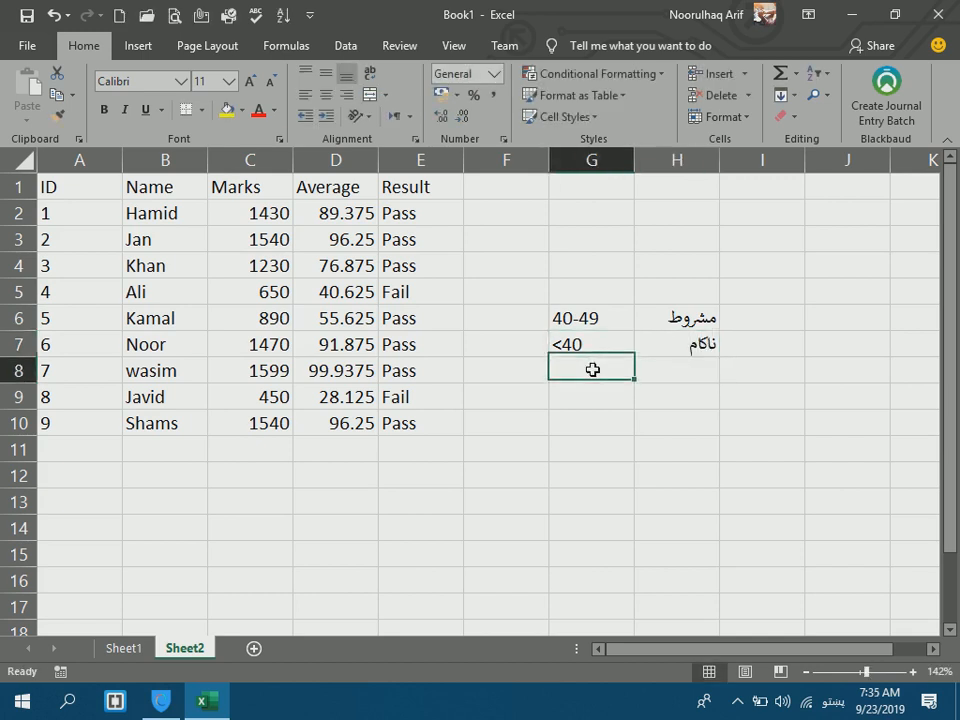
text(>)
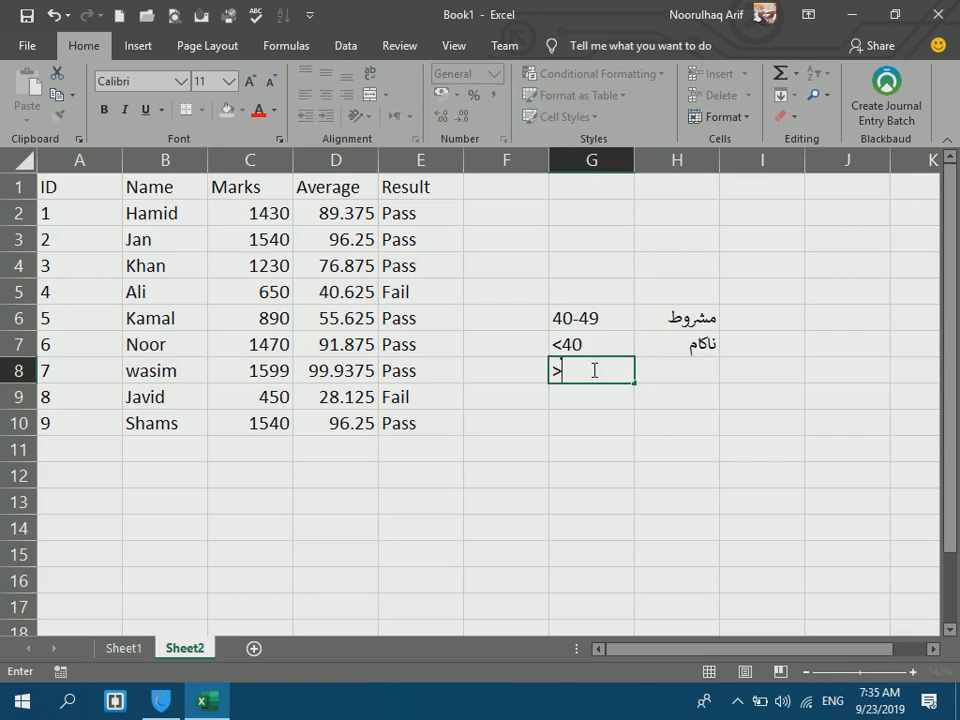
text(49)
key(alt+shift)
text(کامیاب)
key(Return)
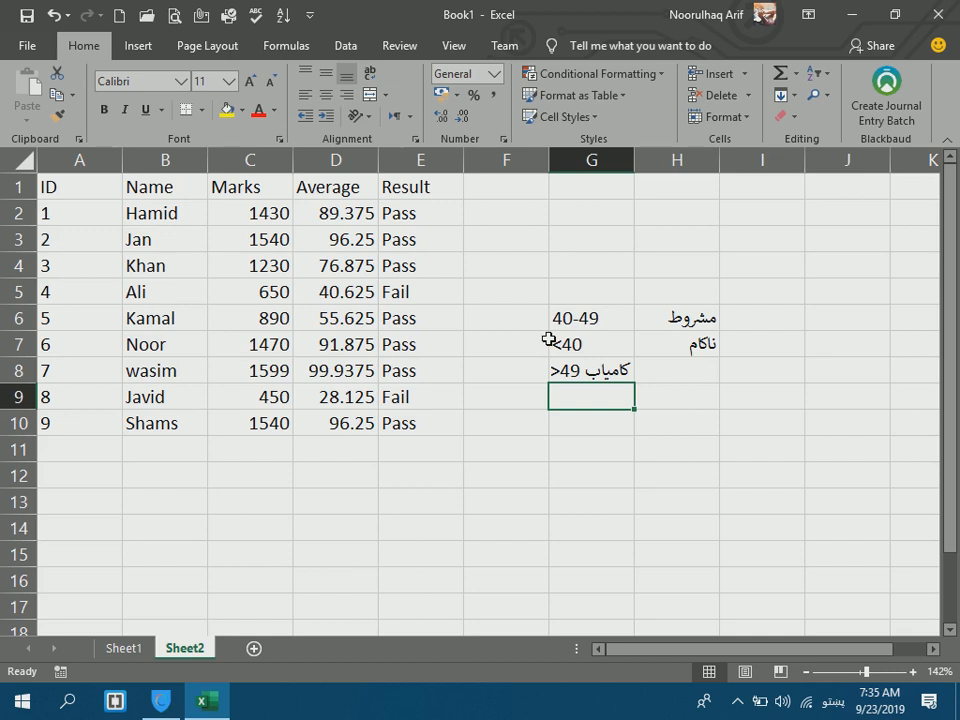
Clear the grading key in G6:H8 and the old Result values in E2:E10.
drag(608, 326, 680, 378)
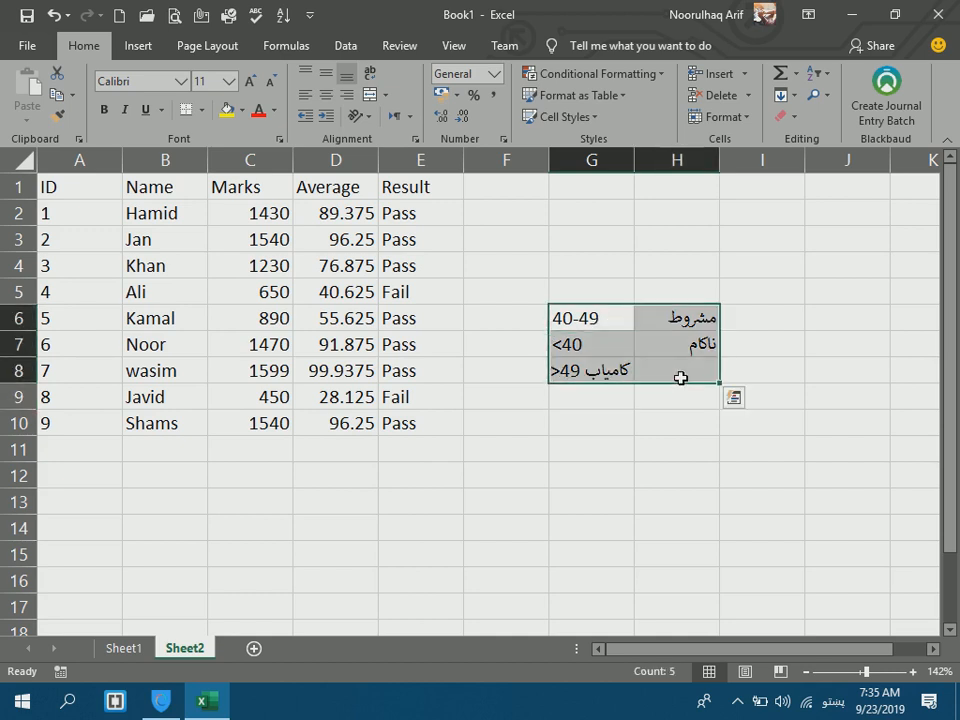
key(Delete)
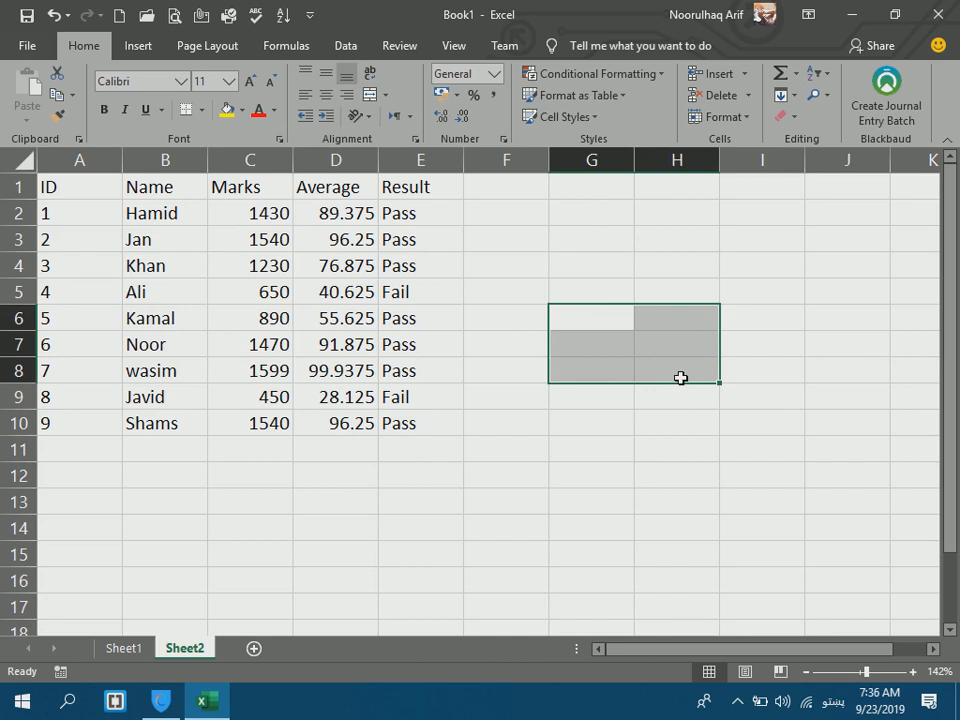
drag(426, 221, 399, 438)
key(Delete)
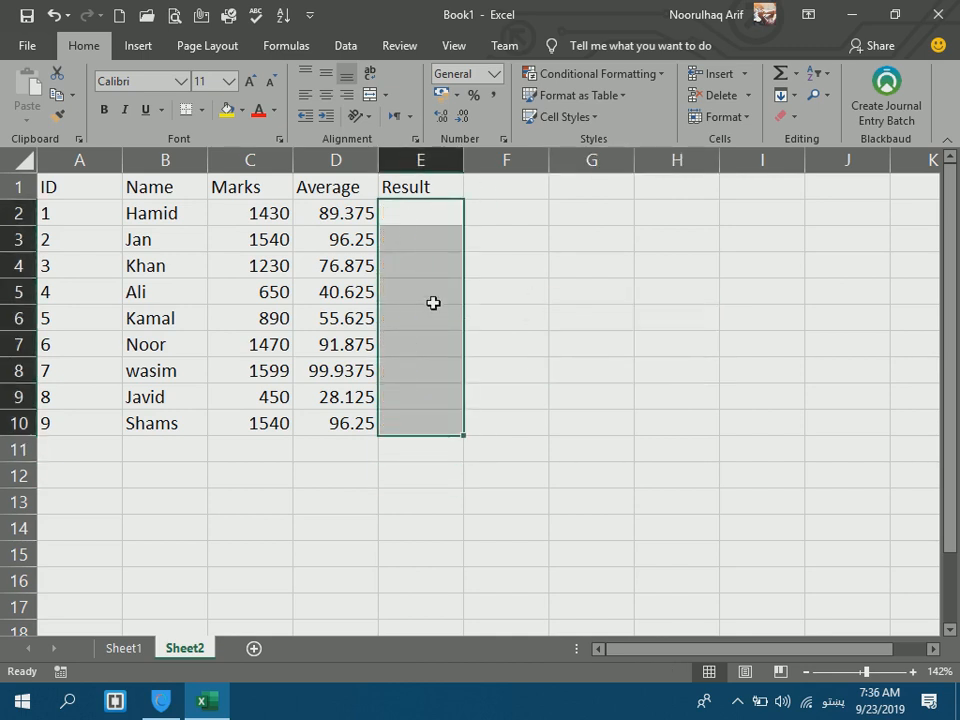
Widen column E; the first entry in E2 is mistyped.
click(395, 211)
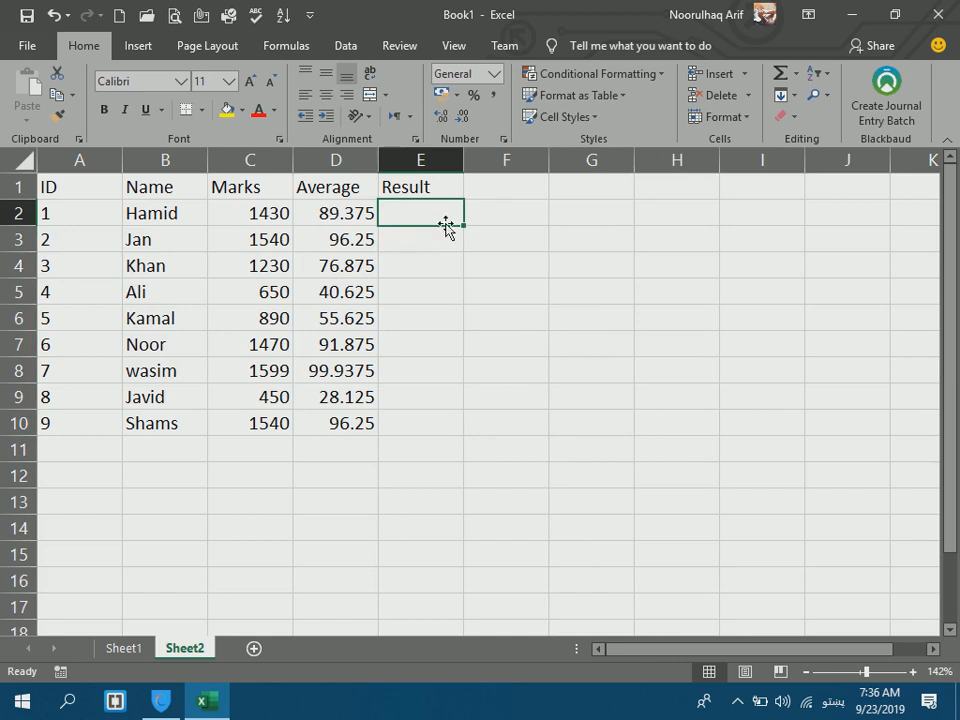
drag(464, 160, 489, 160)
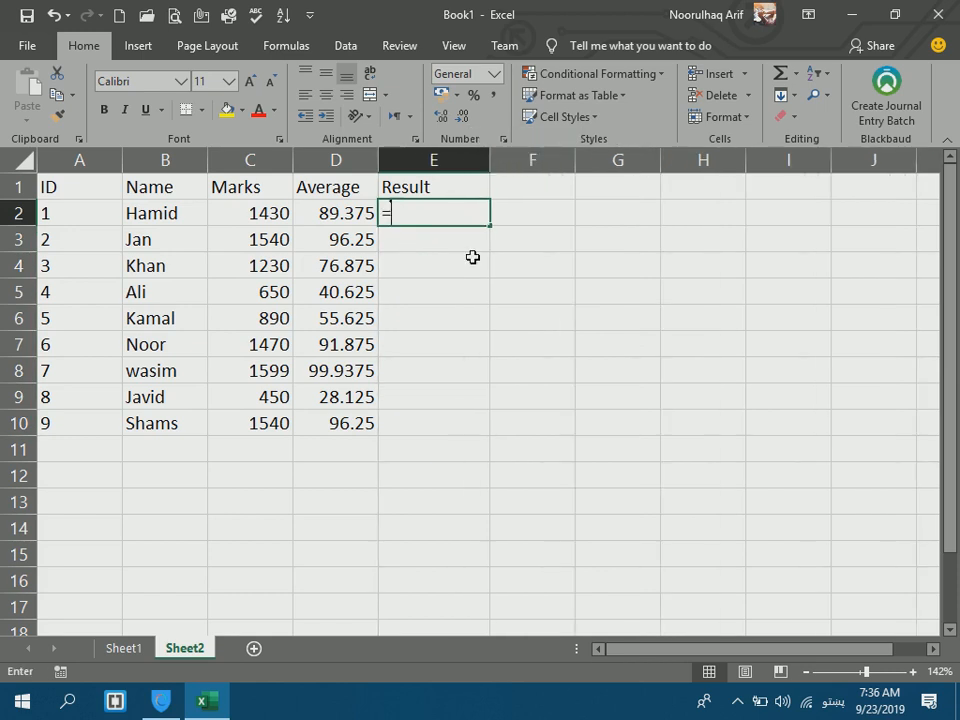
text(=هب)
key(Return)
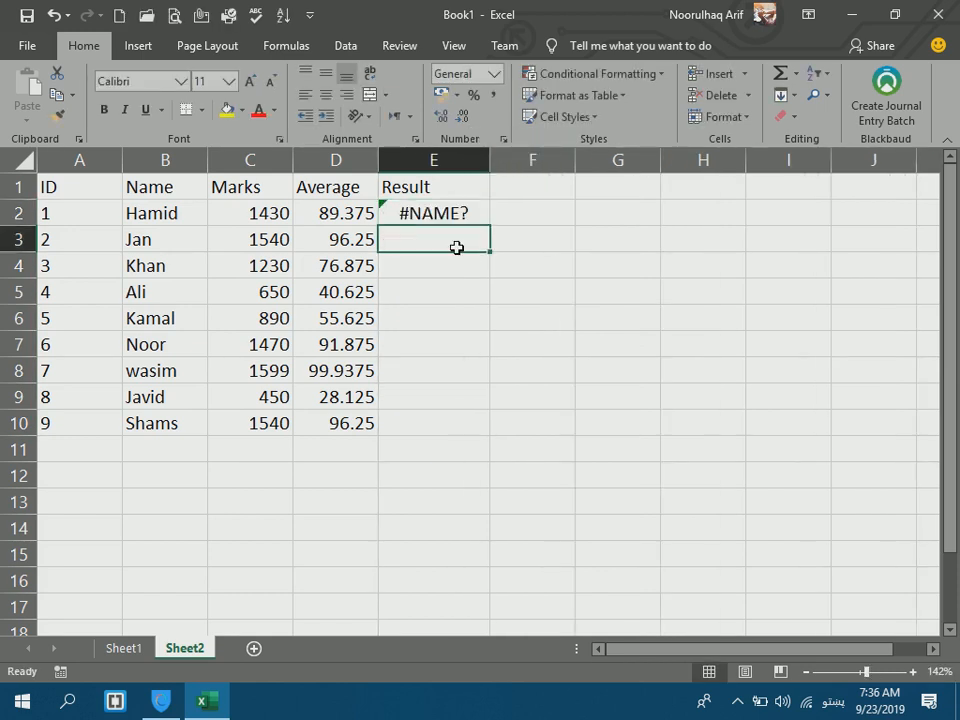
Begin the nested IF in E2: =IF(D2>=50,"کامیاب",IF(D2>=40," with the pass label.
click(431, 207)
key(alt+shift)
text(=if()
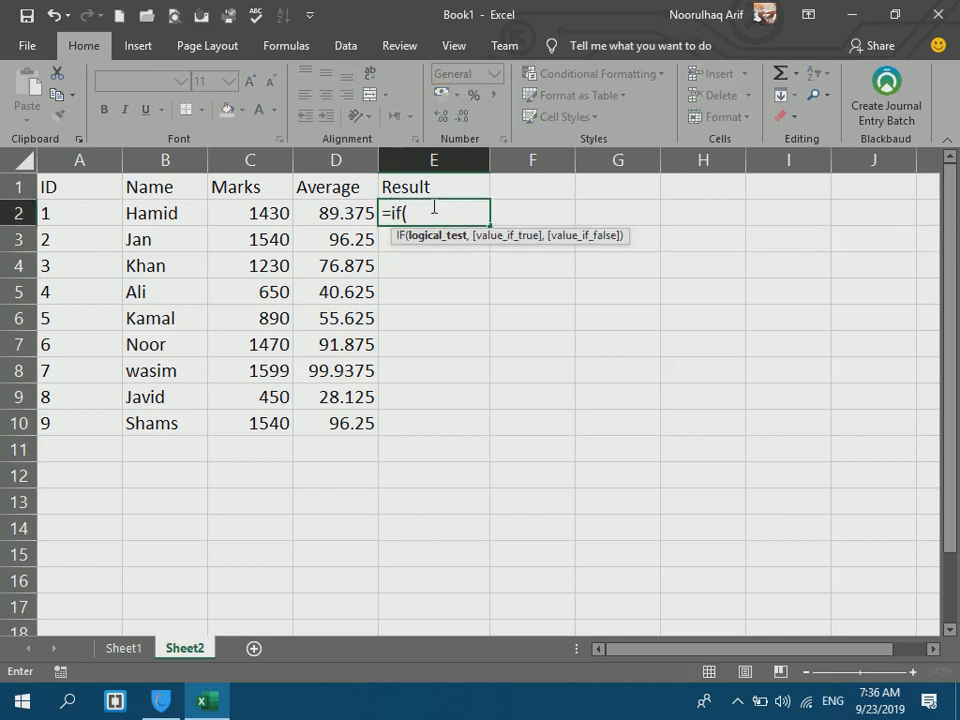
click(338, 211)
text(>=50)
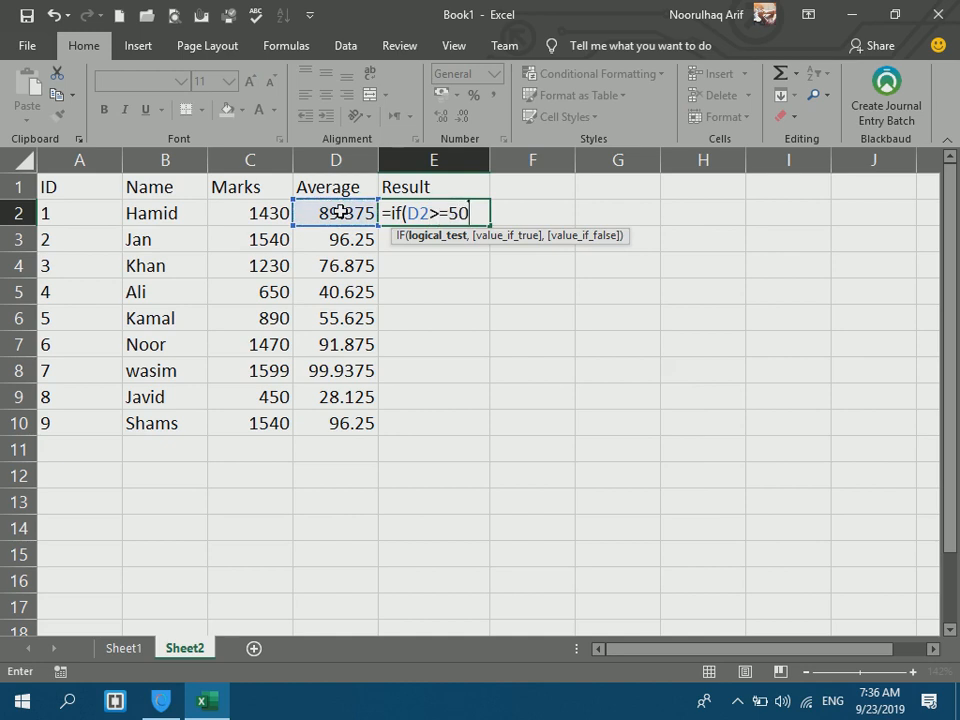
text(,")
key(alt+shift)
text(کامیاب)
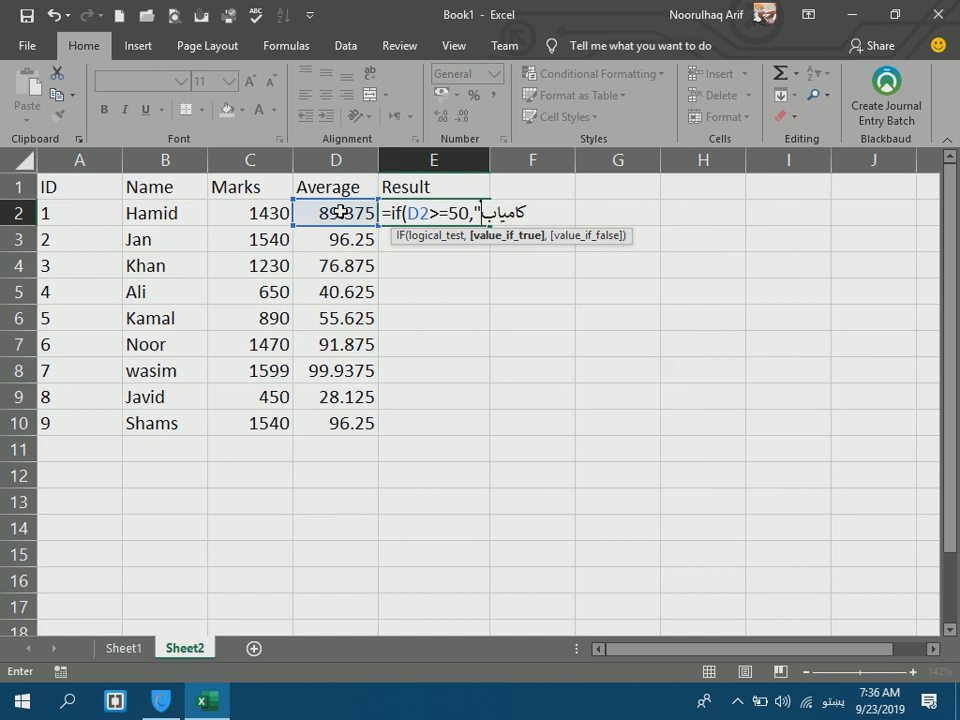
key(alt+shift)
text(",if)
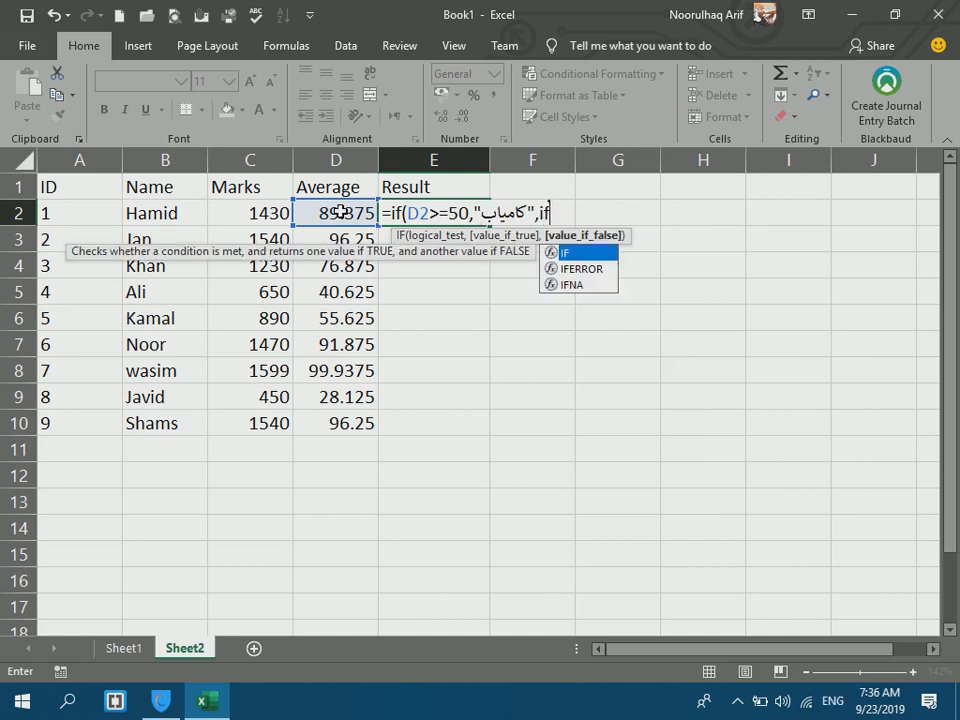
text(()
click(312, 217)
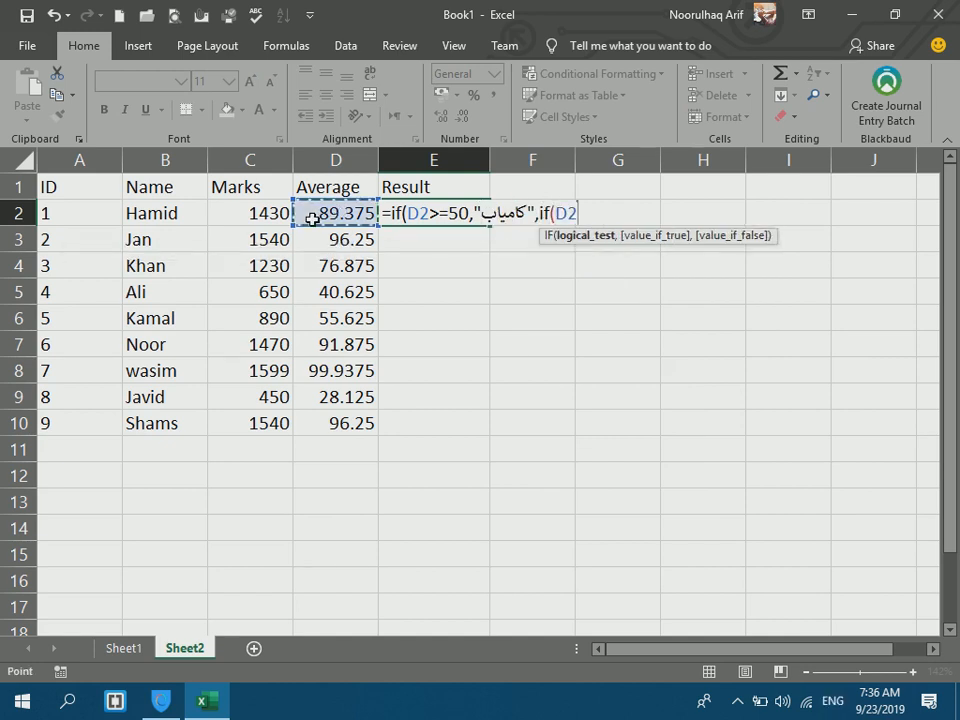
text(>=40)
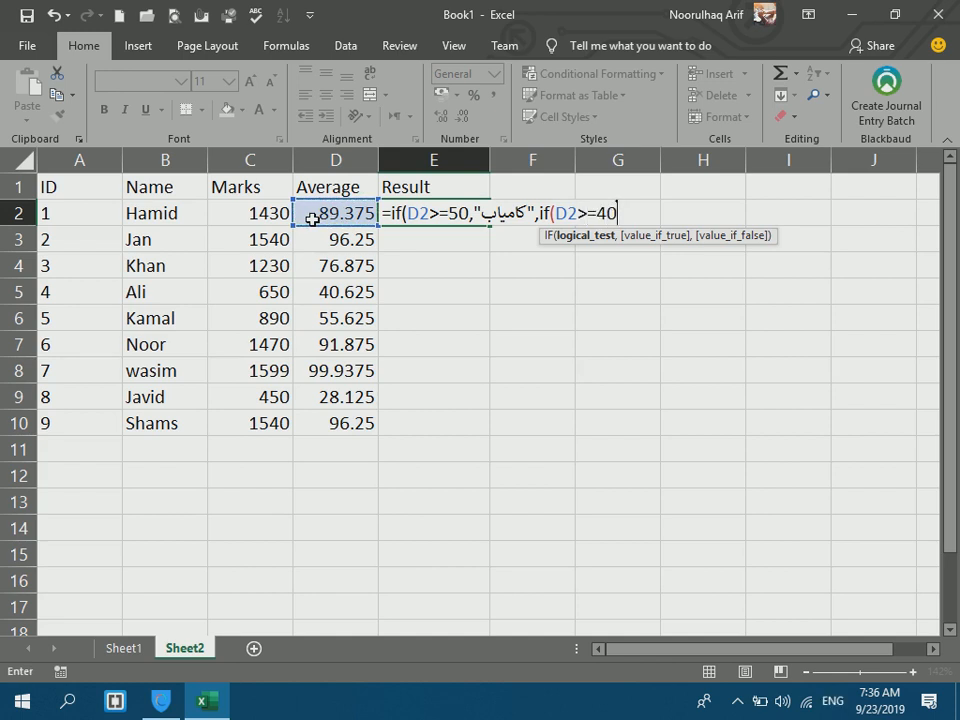
text(,")
Add the conditional label مشروط to the second IF, correcting typos.
key(alt+shift)
text(م)
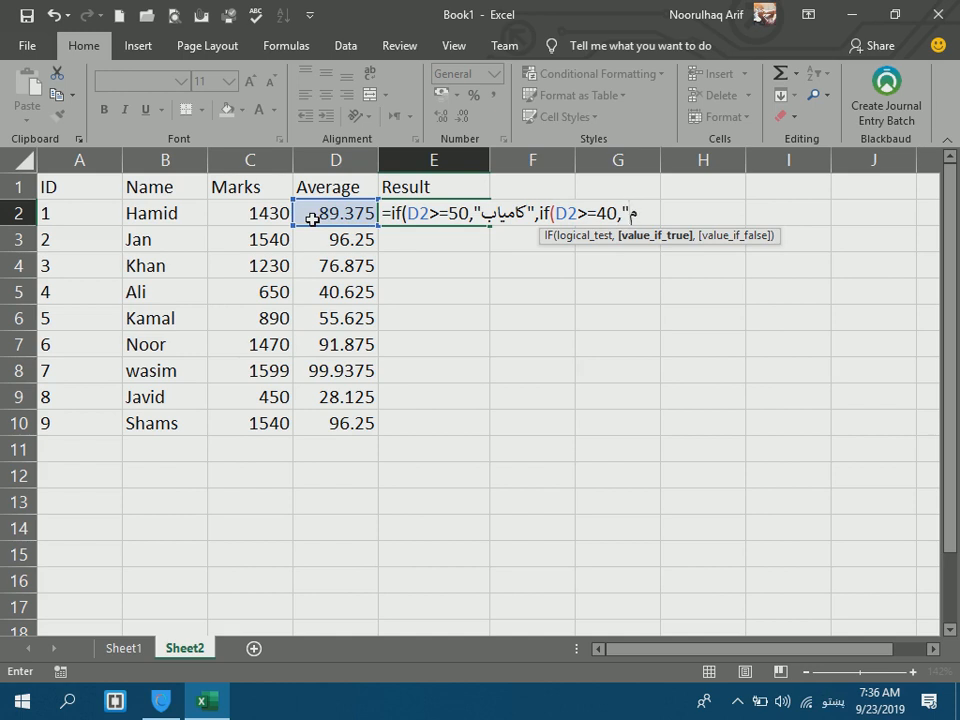
text(شررو)
key(BackSpace)
text(ر)
key(BackSpace)
key(BackSpace)
text(وط)
key(alt+shift)
text(",")
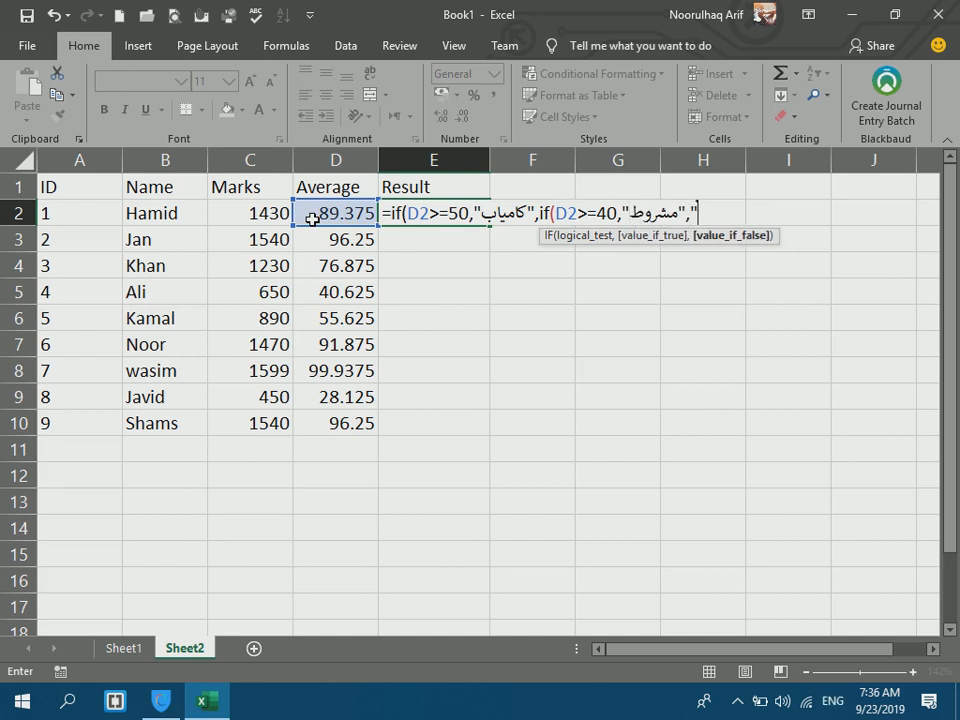
Finish with the ناکام fallback, commit, and accept Excel's suggested formula correction.
key(alt+shift)
text(ی)
key(BackSpace)
text(ناکام)
key(alt+shift)
text("))
key(Return)
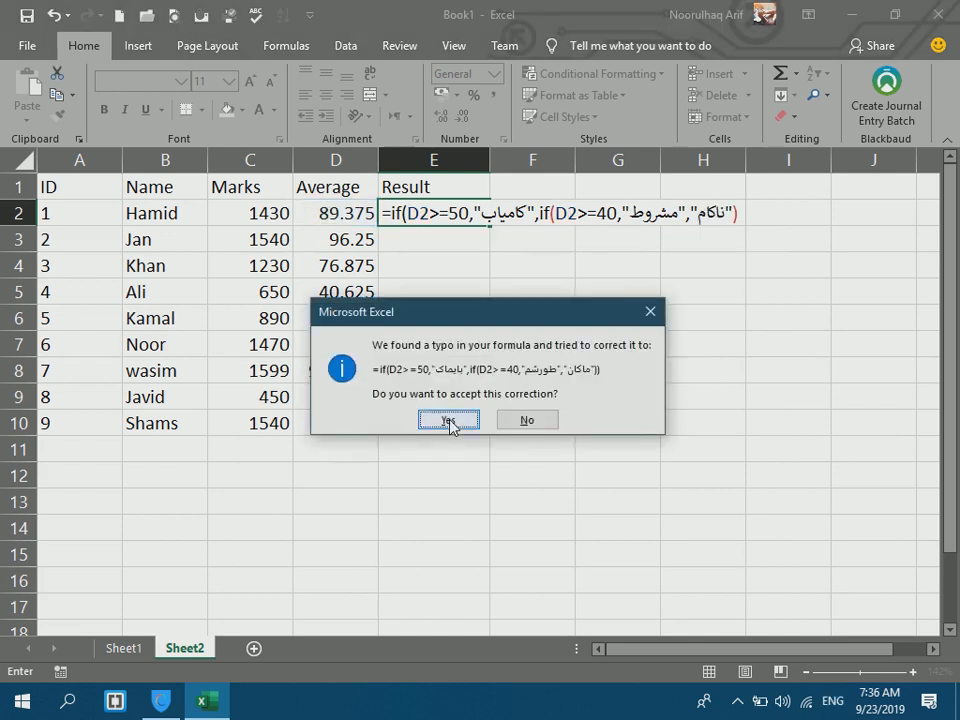
click(447, 420)
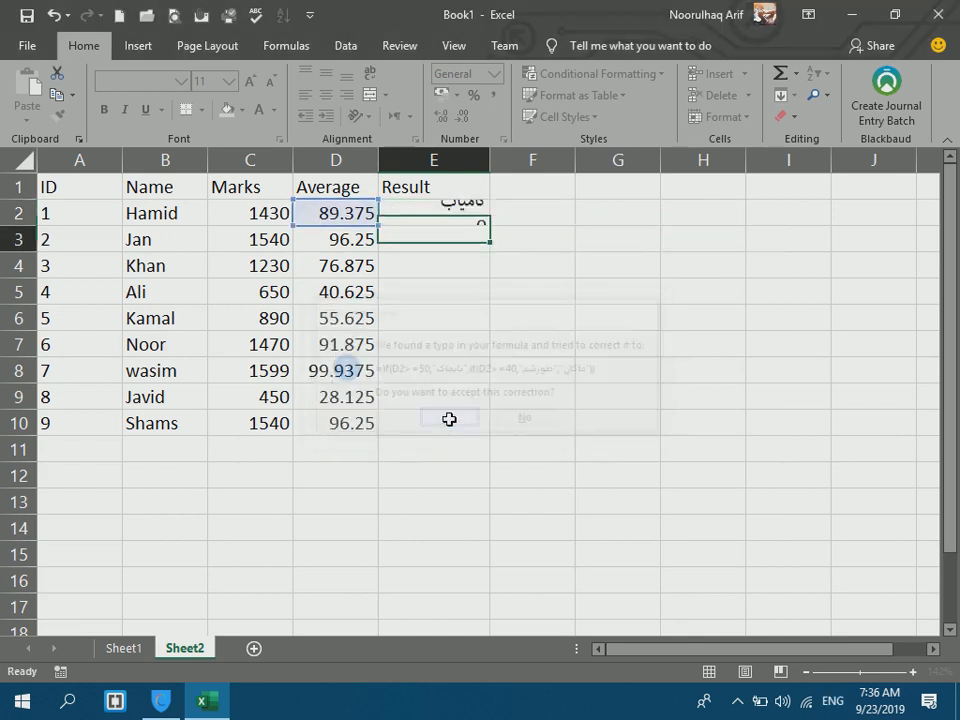
Fill the E2 formula down to E10 and compare one student's average with their result.
click(439, 194)
click(436, 202)
drag(489, 224, 456, 439)
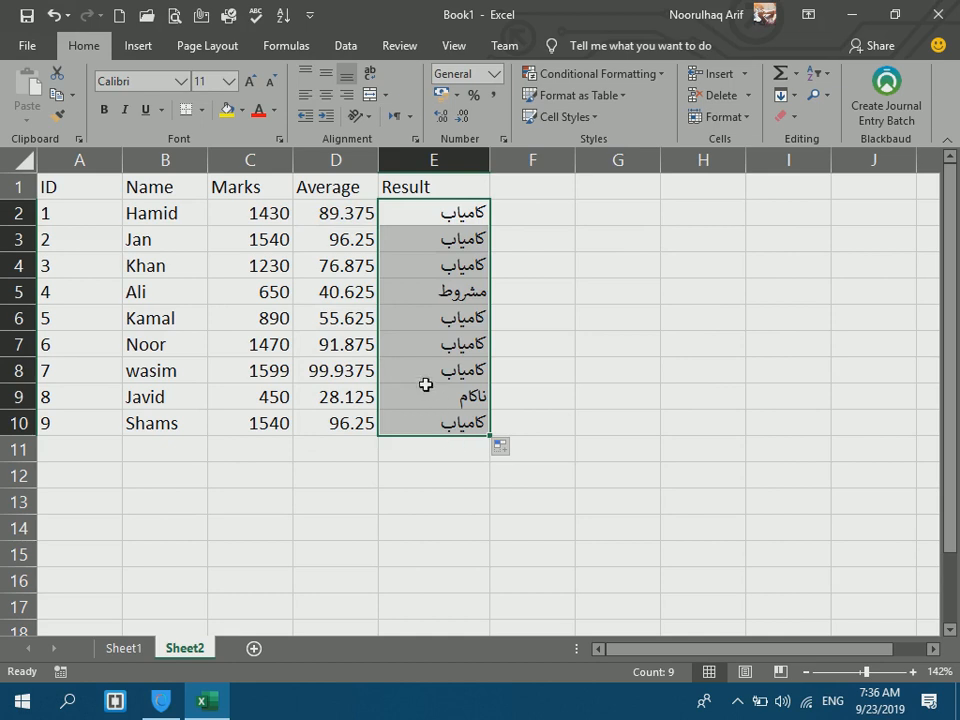
drag(340, 296, 434, 296)
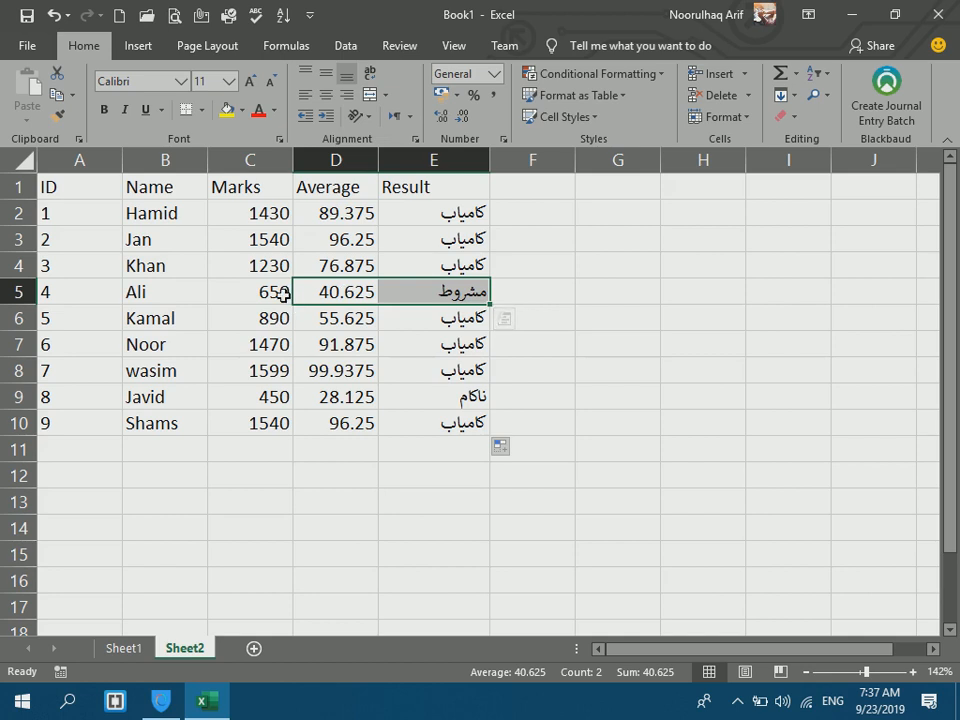
Try marks of 620 and then 630 for student 4 in C5, checking the E5 result.
click(283, 305)
text(6)
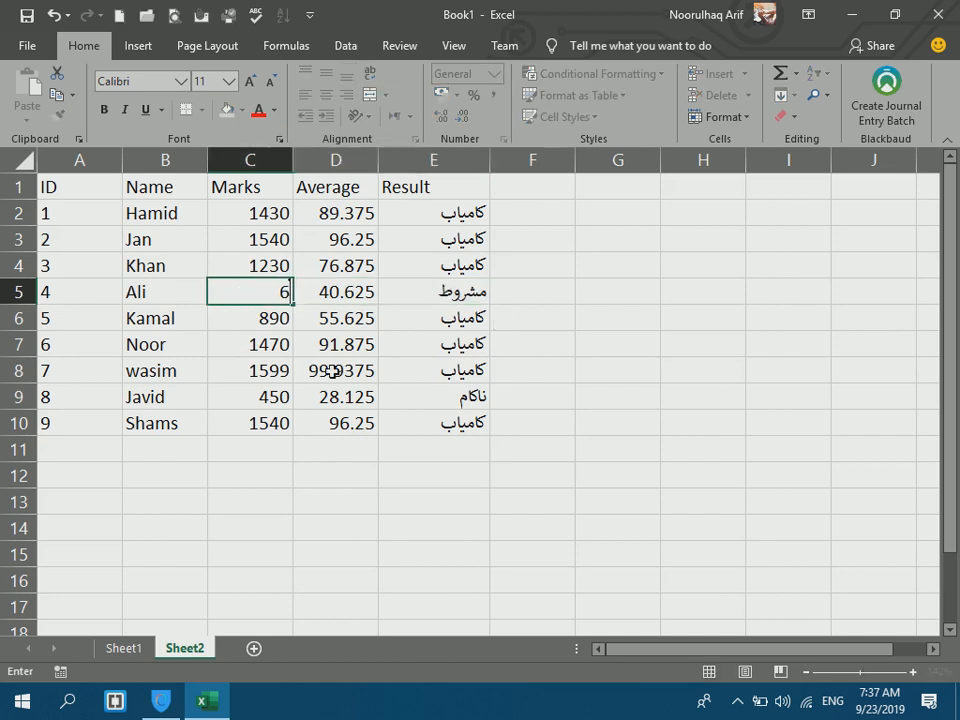
text(20)
key(Return)
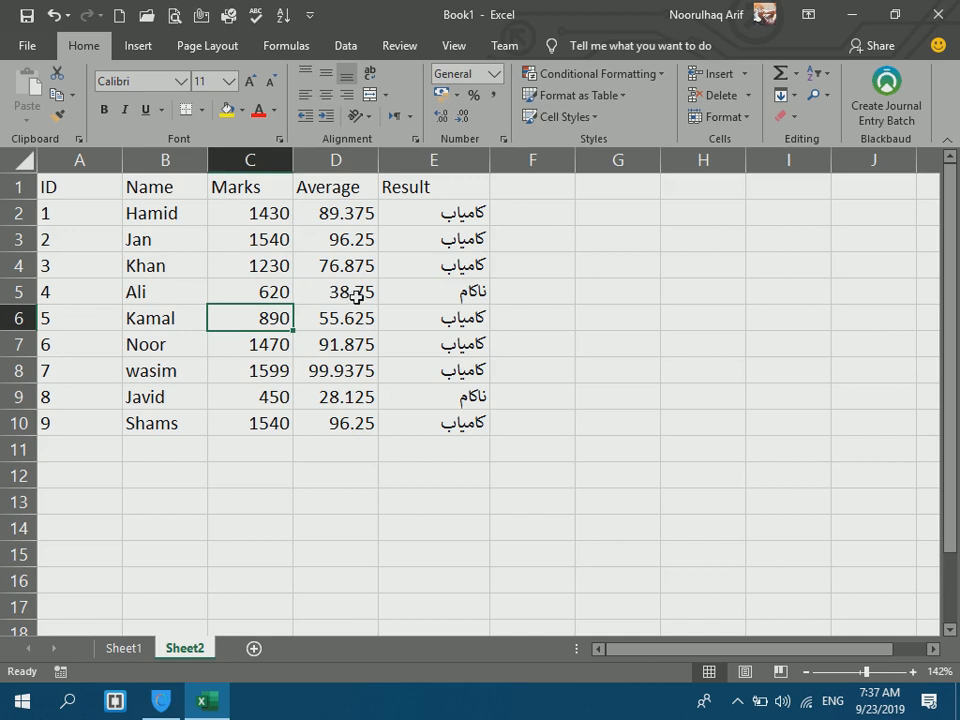
click(435, 289)
click(268, 285)
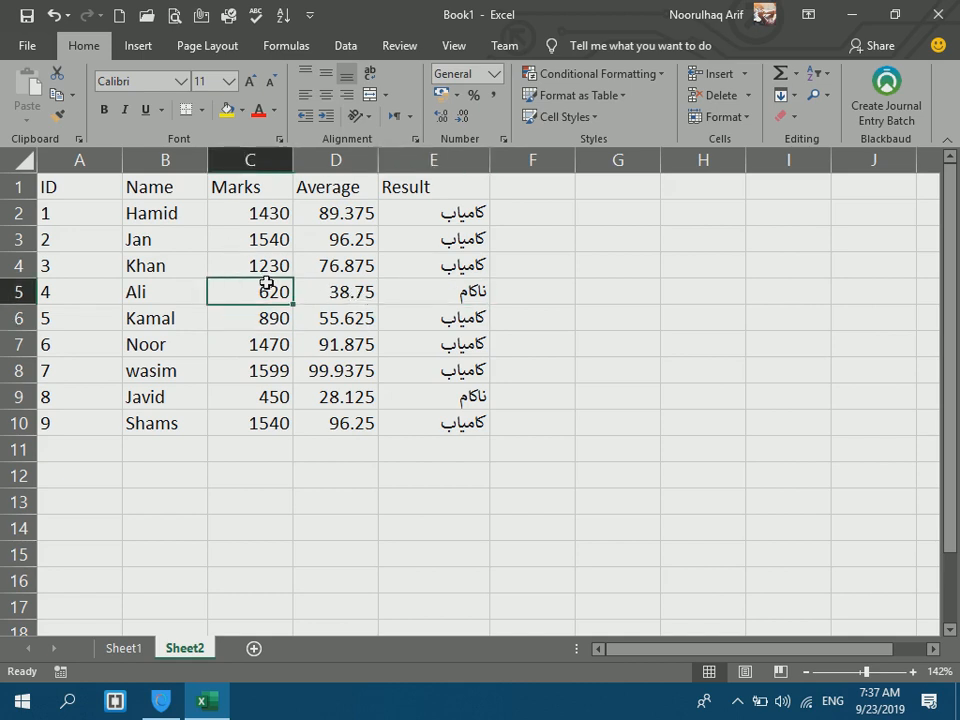
text(630)
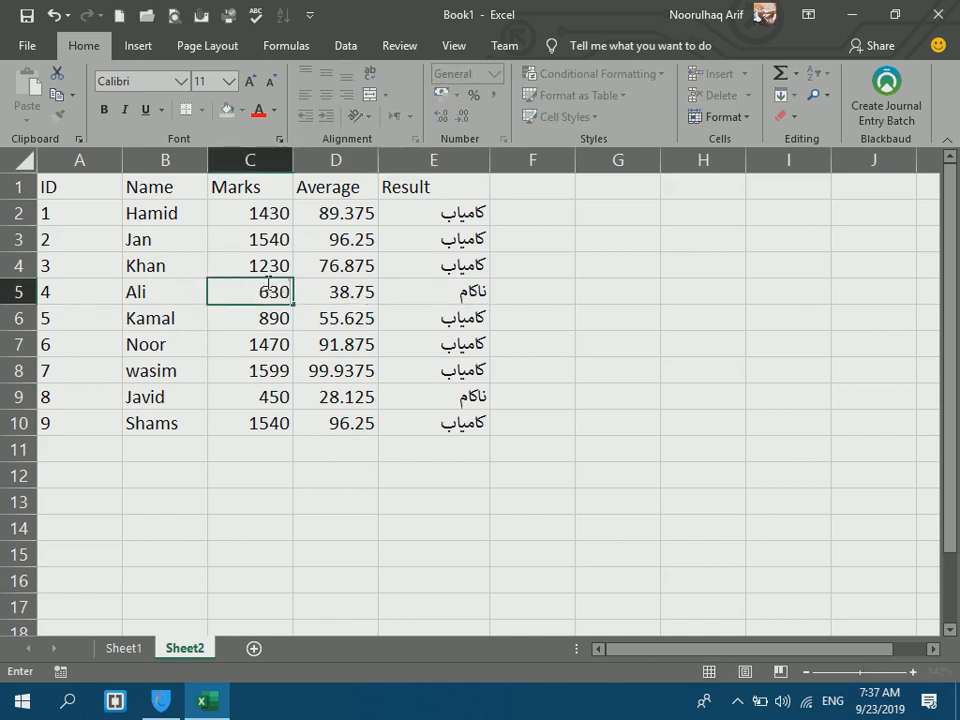
key(Return)
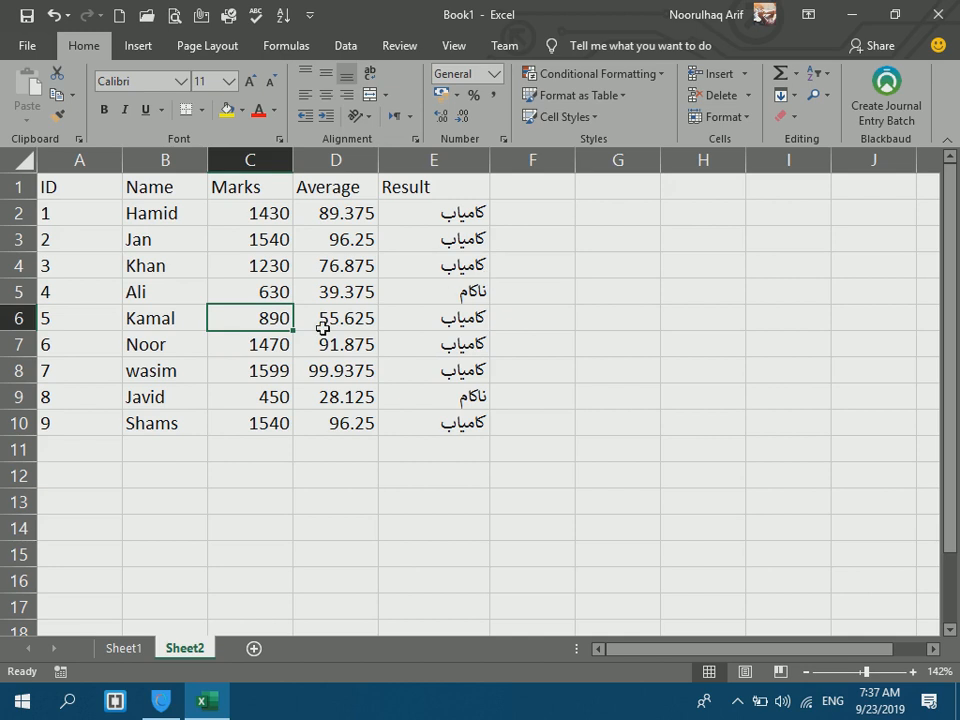
Set student 4's marks to 640, then 641, and review E2's IF formula.
click(258, 293)
text(640)
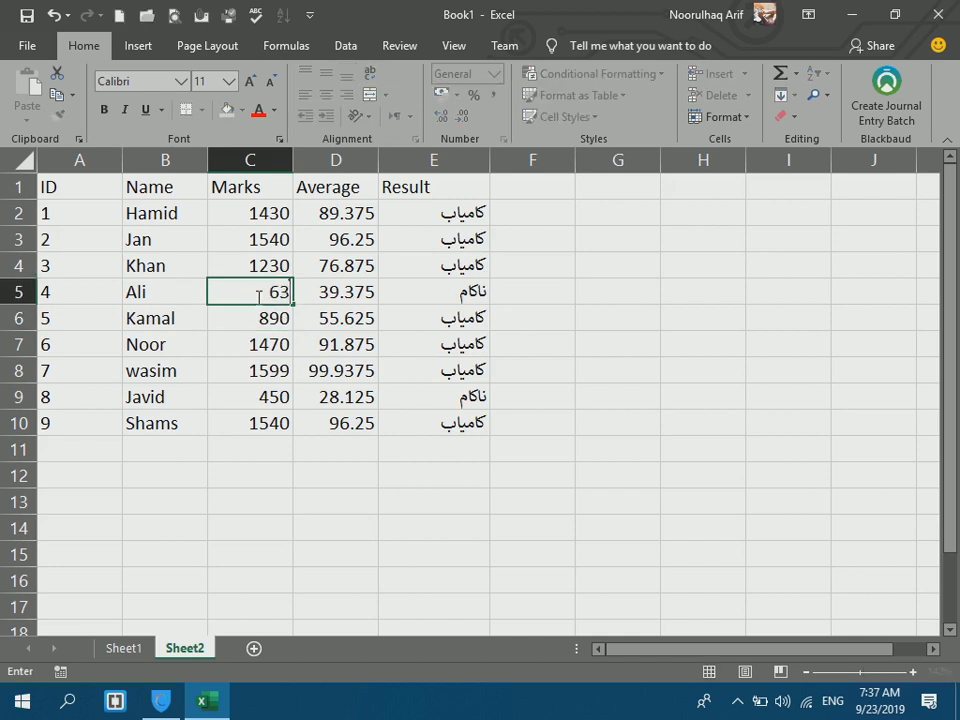
key(Return)
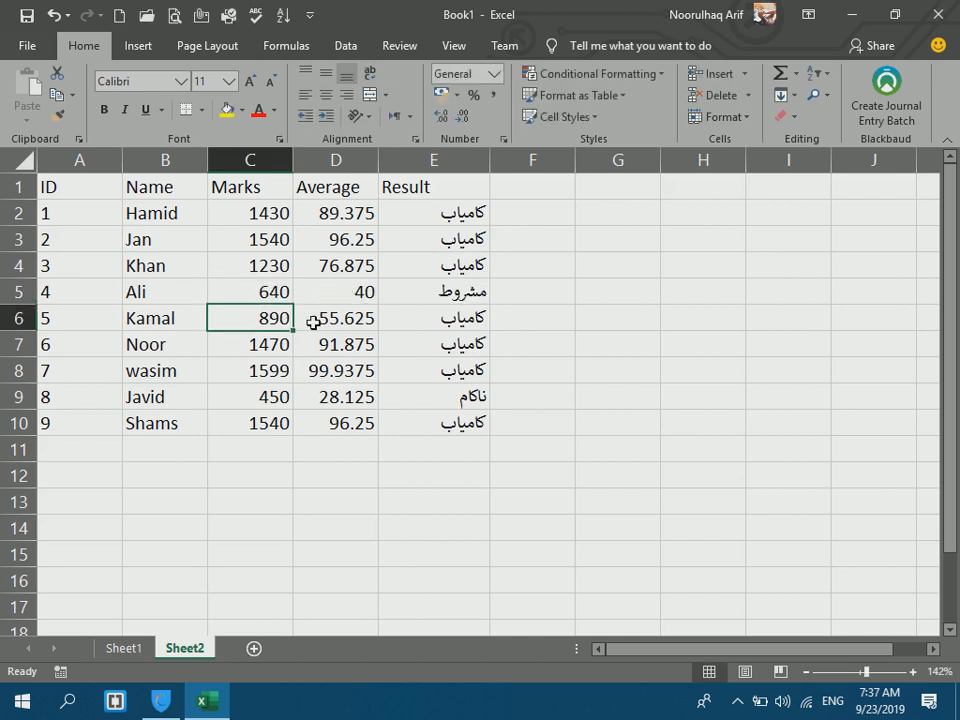
click(443, 294)
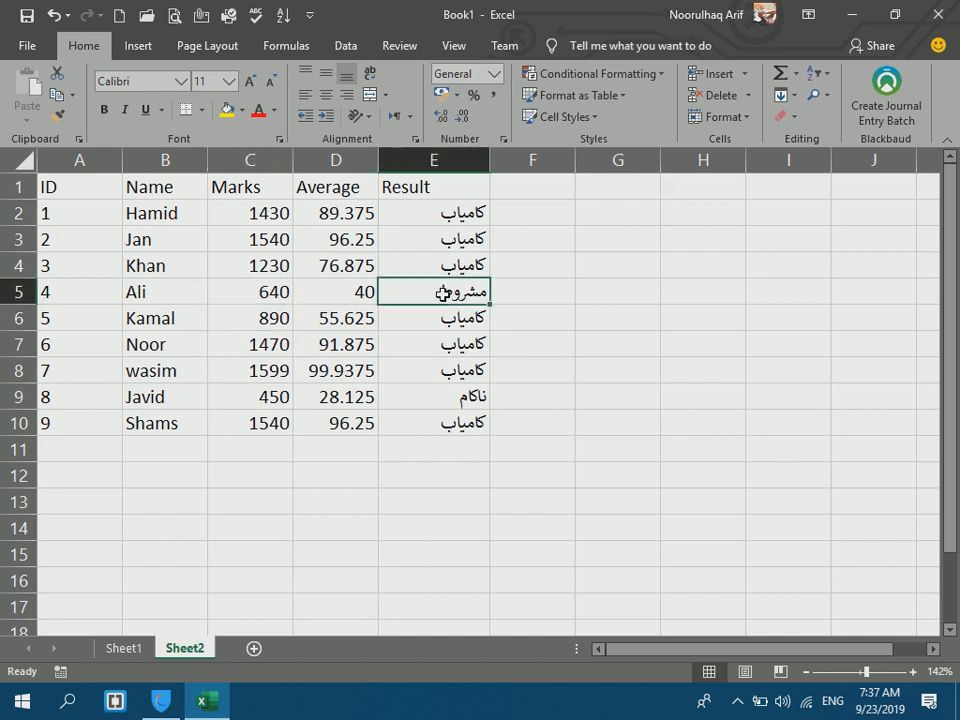
click(277, 289)
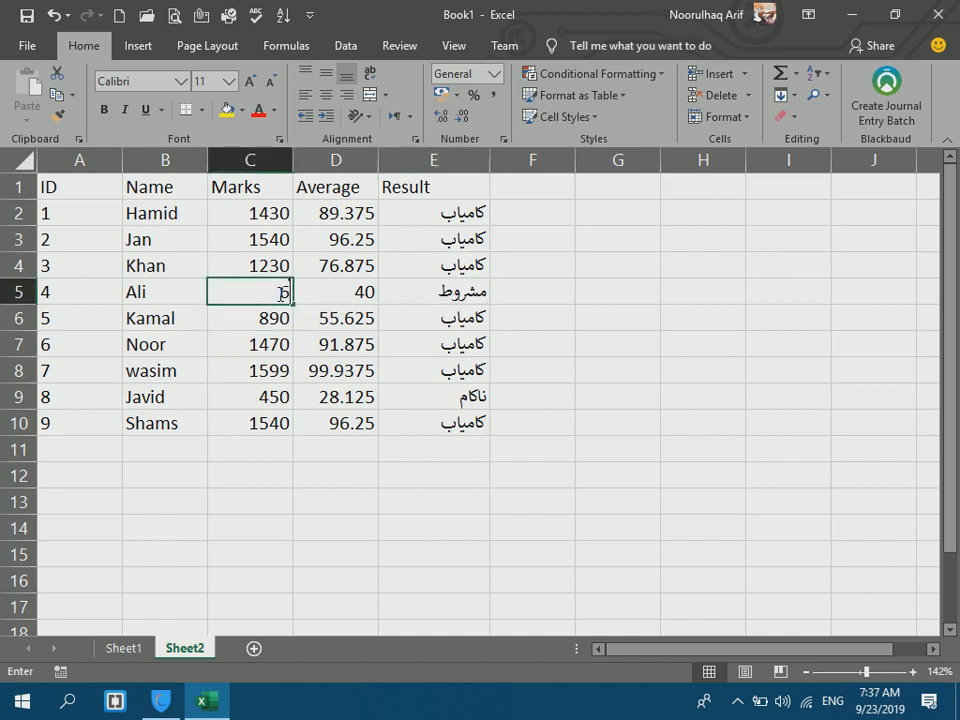
text(641)
key(Return)
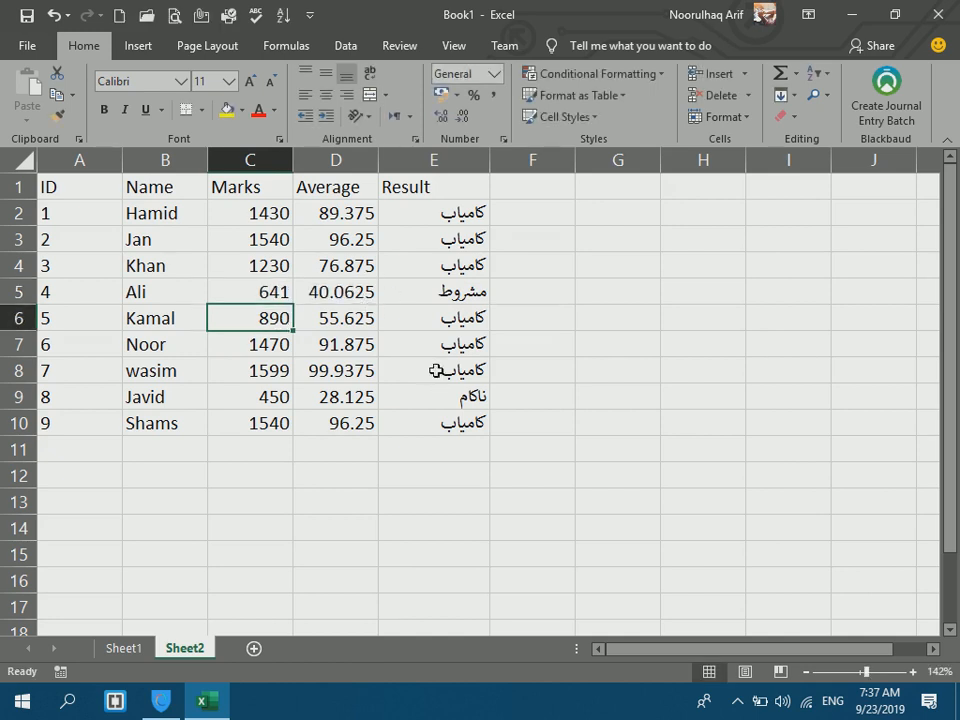
double_click(404, 216)
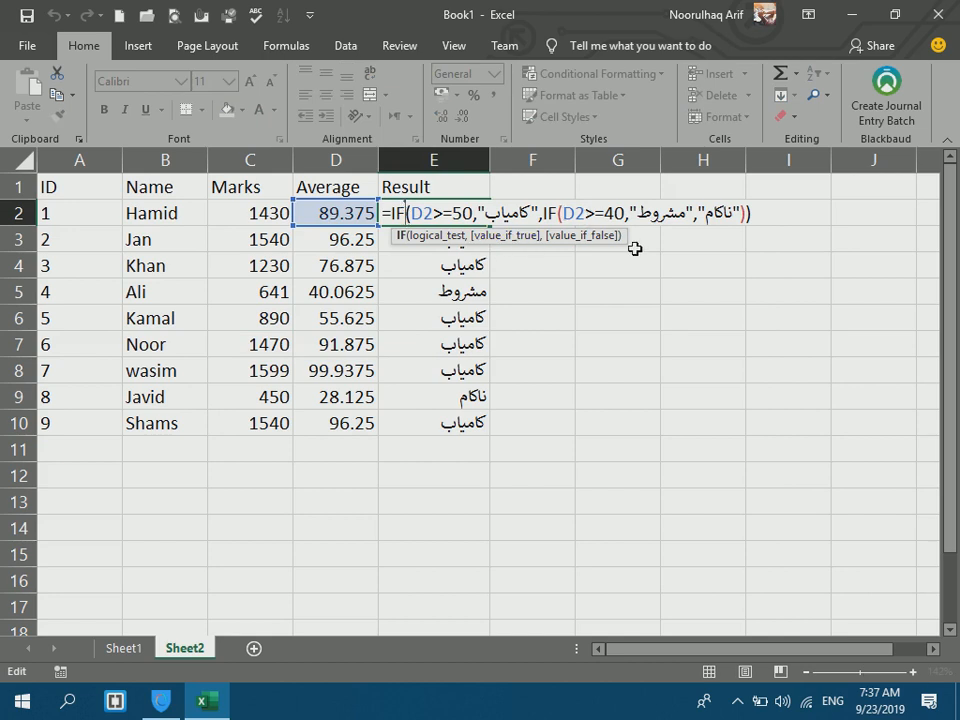
click(585, 213)
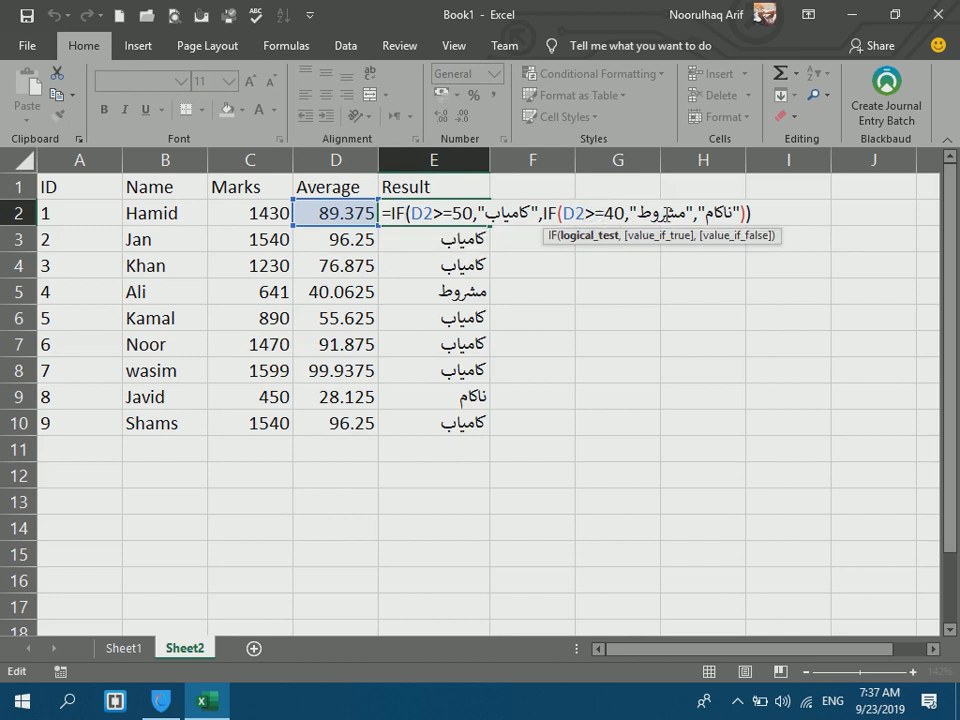
click(666, 213)
key(Return)
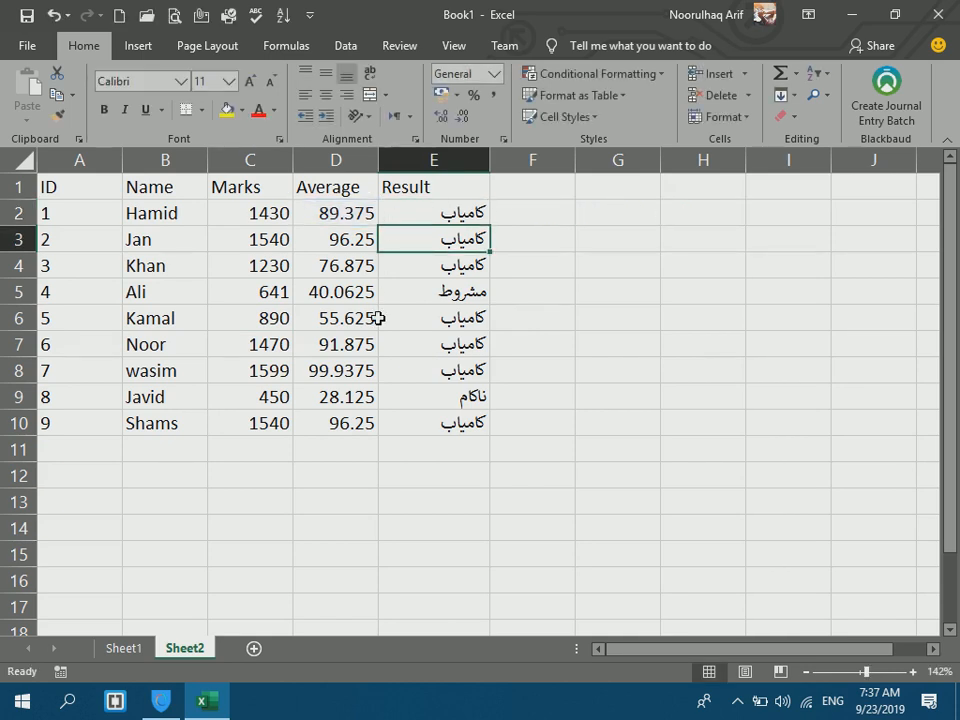
drag(424, 292, 347, 296)
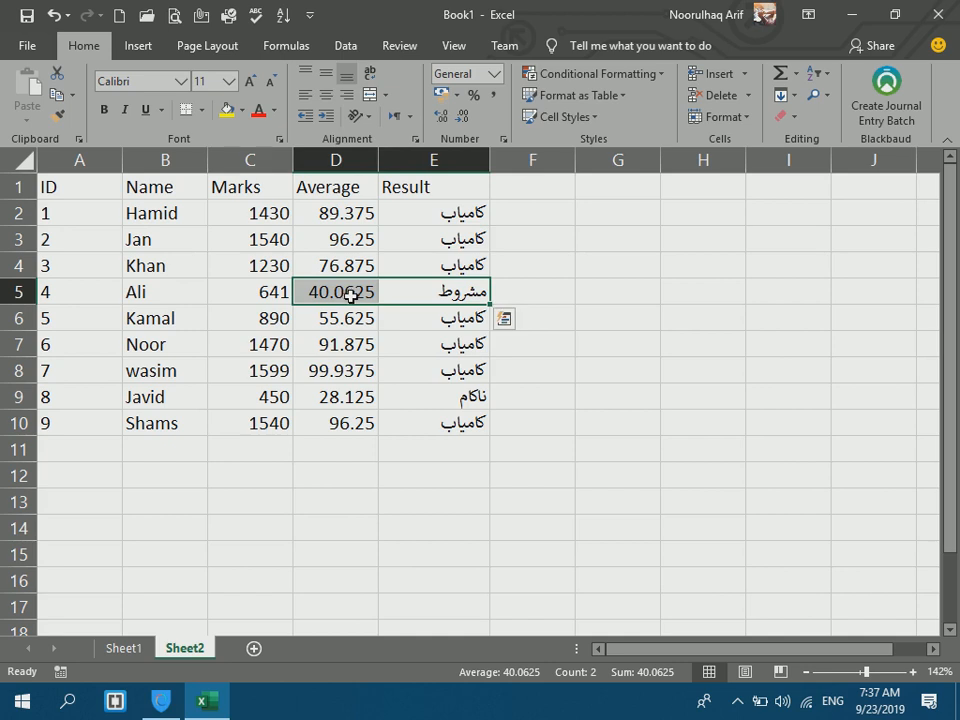
click(439, 249)
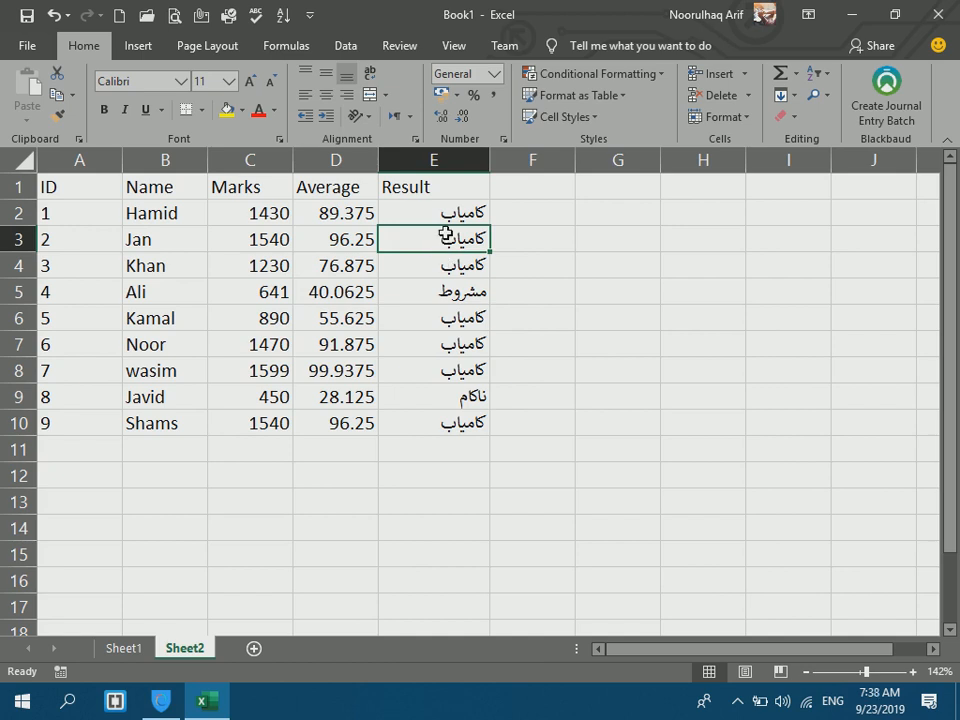
click(101, 476)
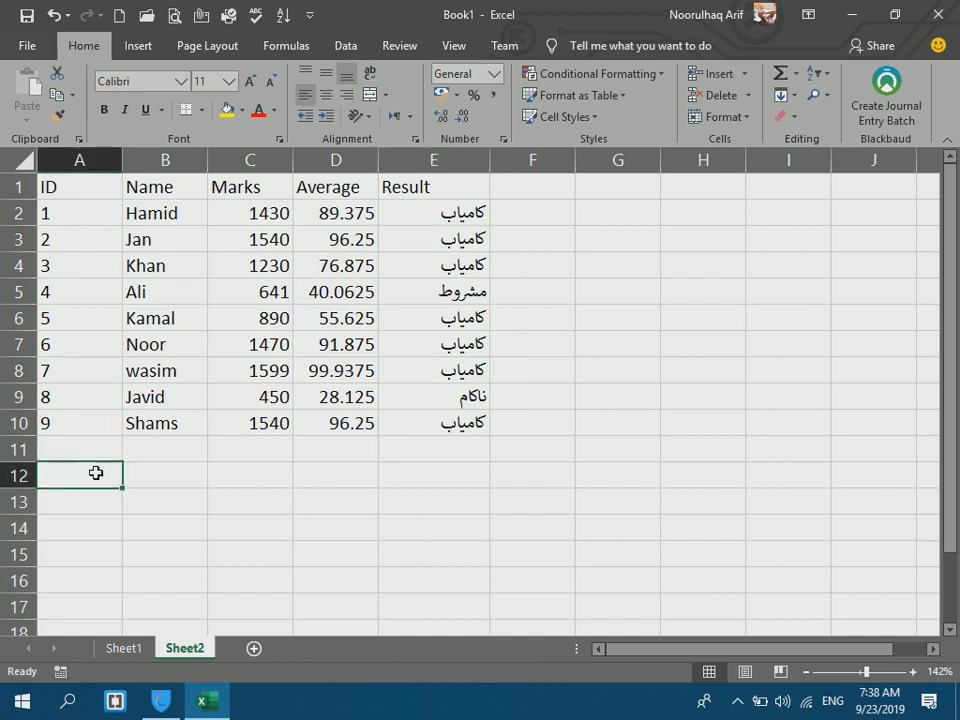
Enter headers Name, Job, Salary, O.Time, O.Salary and Total across A12:F12.
click(404, 213)
drag(404, 215, 375, 396)
click(108, 476)
text(Name)
key(Tab)
text(Job)
key(Tab)
text(Salary)
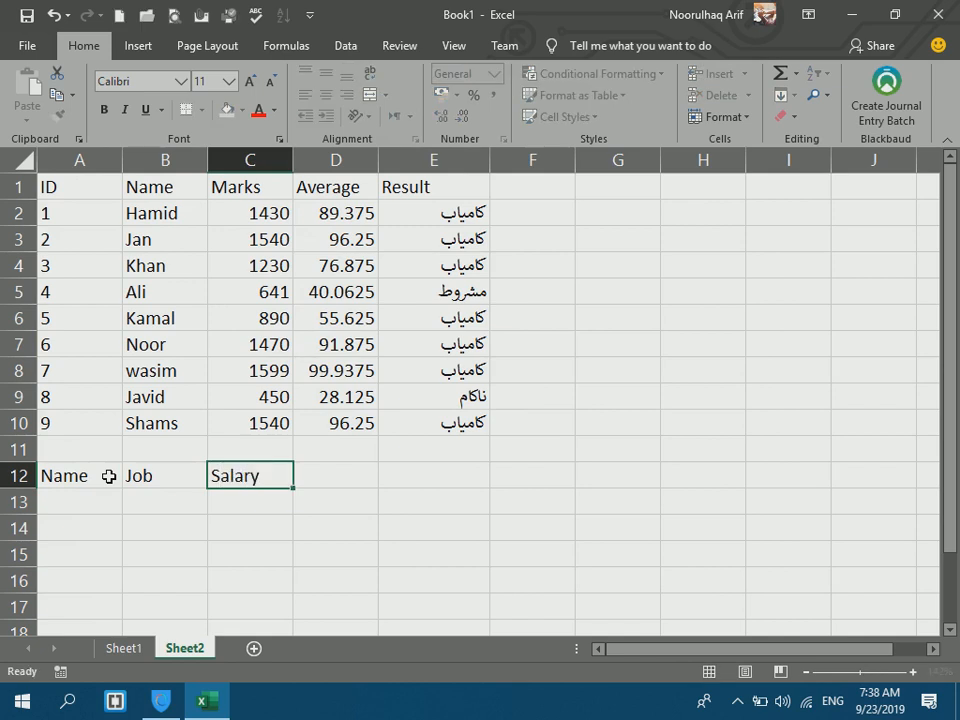
key(Tab)
text(O.Time)
key(Tab)
text(O.Salary)
key(Tab)
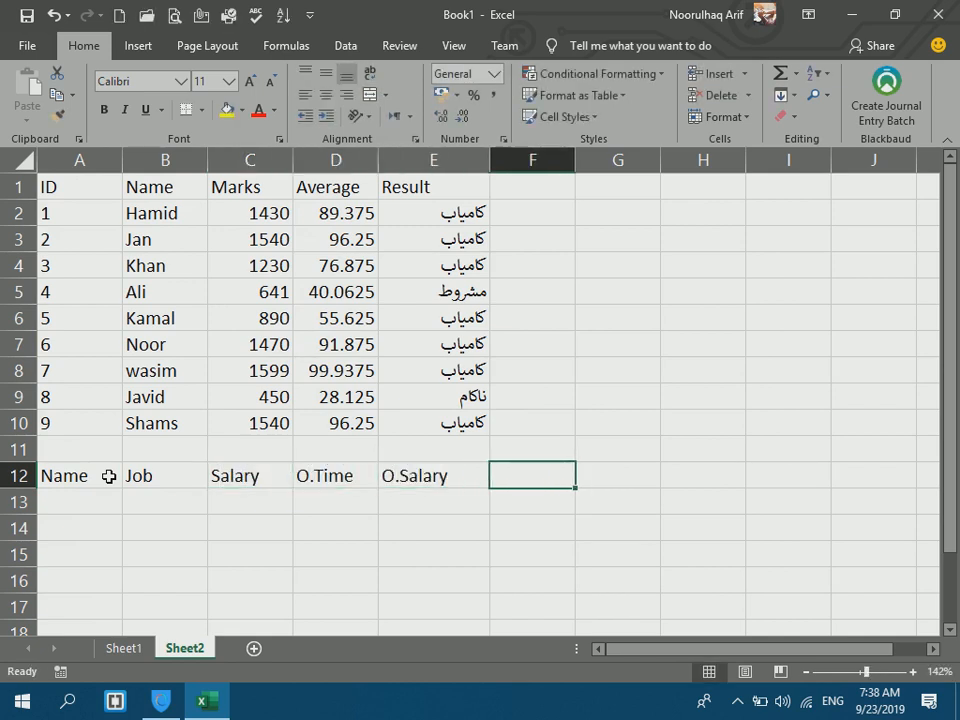
text(Total)
key(Return)
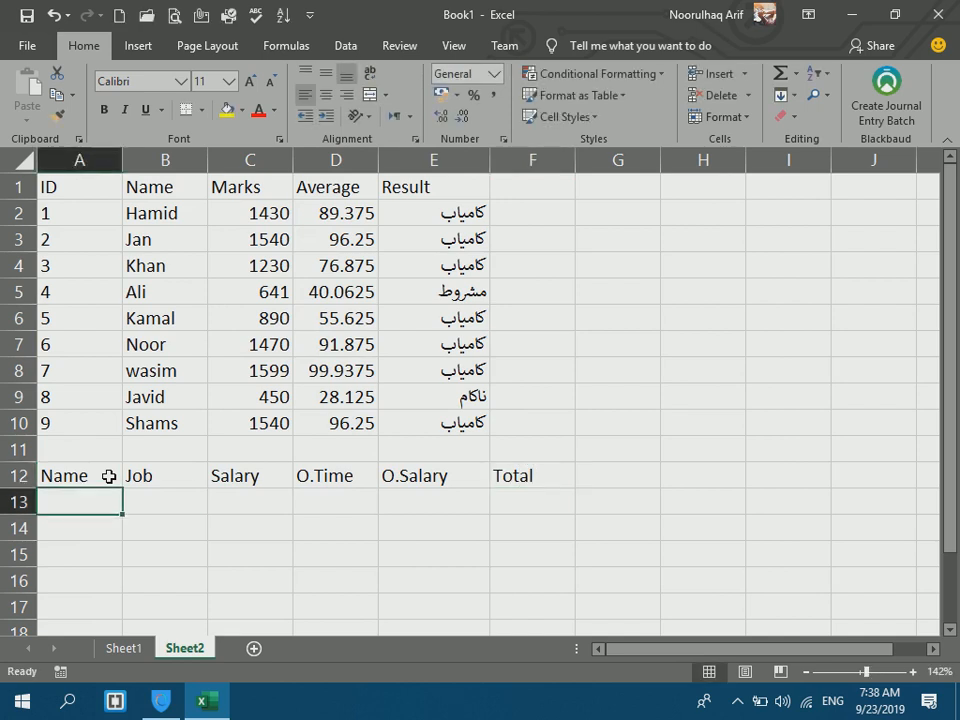
Apply All Borders to the range A12:F22.
drag(108, 476, 510, 585)
click(201, 109)
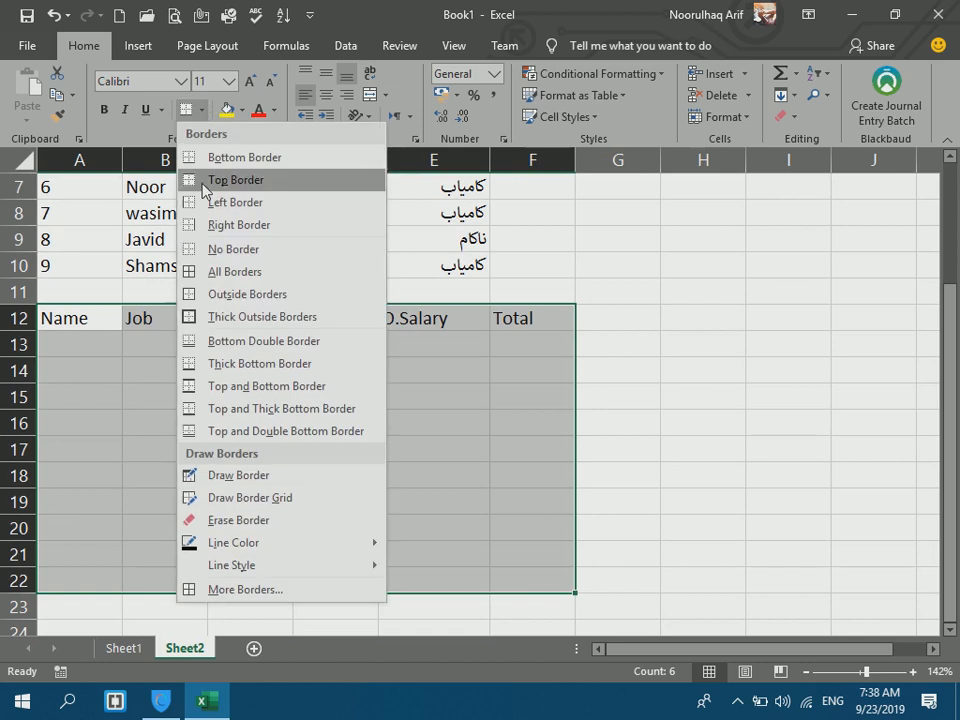
click(214, 270)
drag(609, 243, 690, 253)
List the jobs Teacher, Finance, Manager and Guard in H10:H13.
click(703, 266)
text(Teacher)
key(Return)
text(Fin)
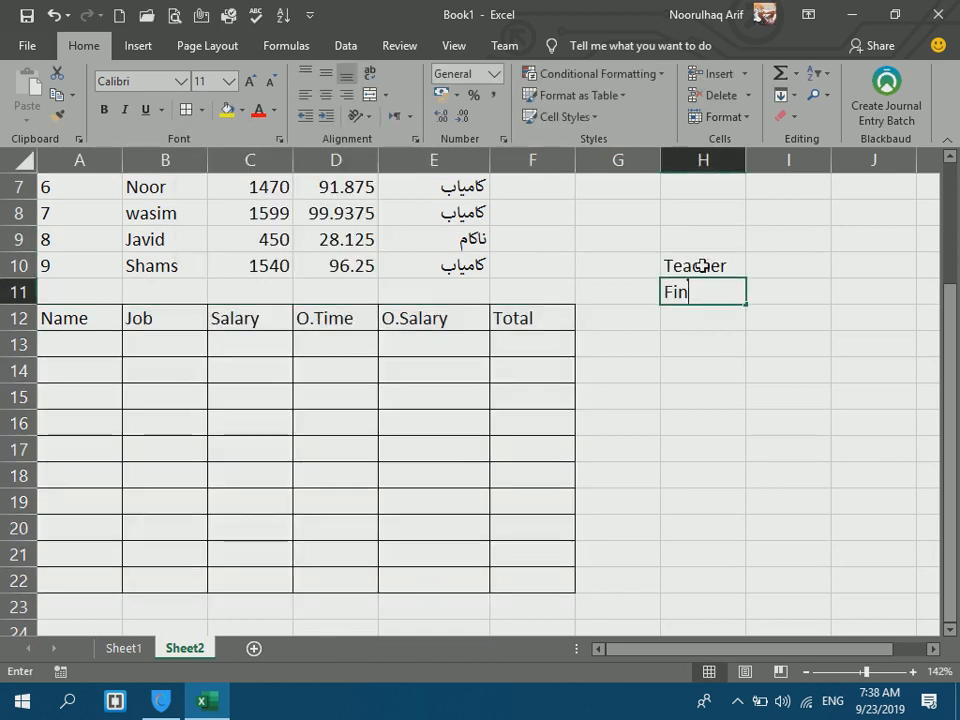
text(ance)
key(Return)
text(Manager)
key(Return)
text(Guard)
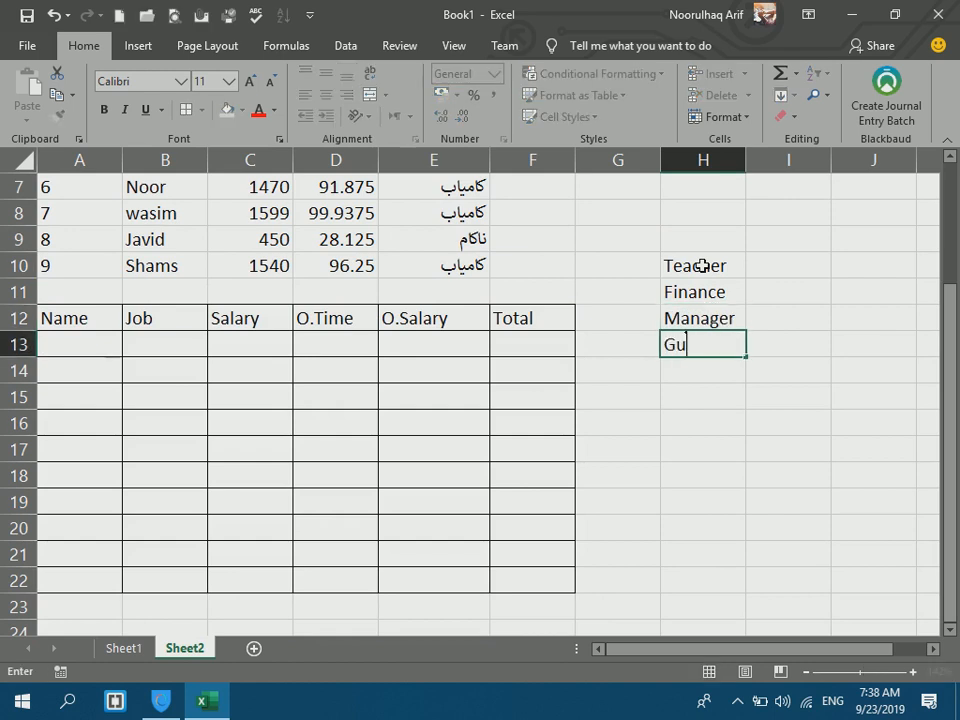
key(Return)
Enter the salaries 300, 500, 700 and 450 in I10:I13 and check their sum.
click(767, 258)
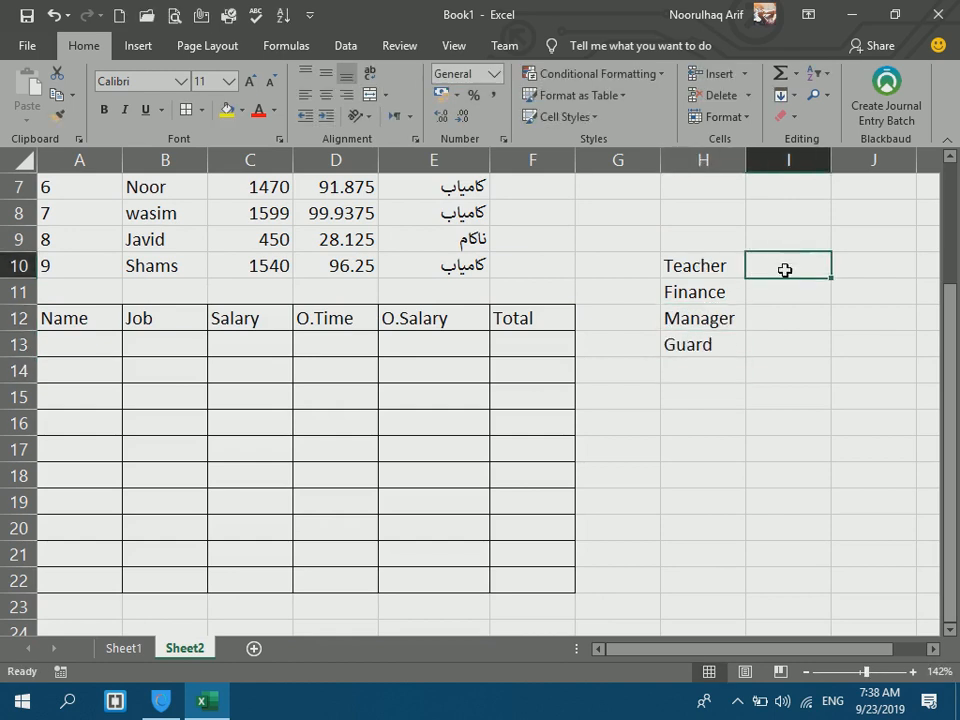
text(300)
key(Return)
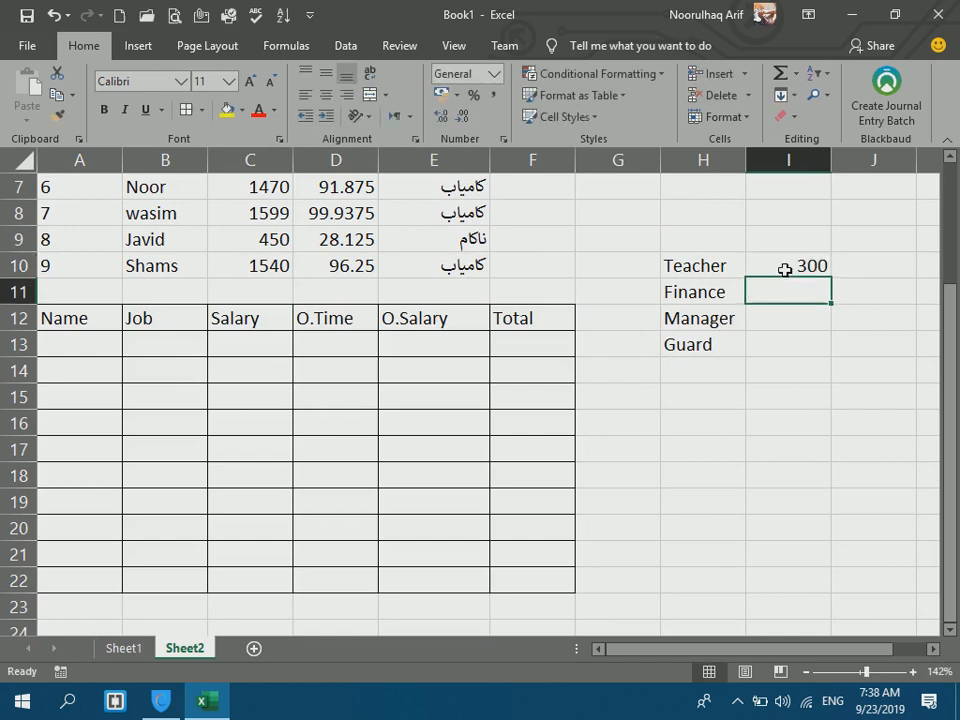
text(500)
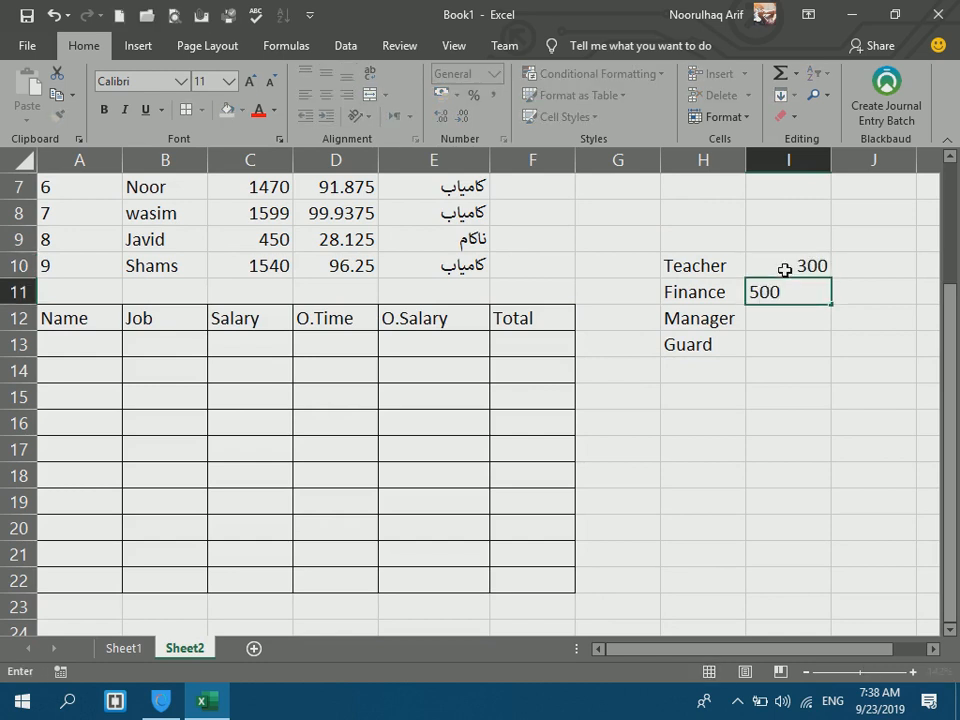
key(Return)
text(700)
key(Return)
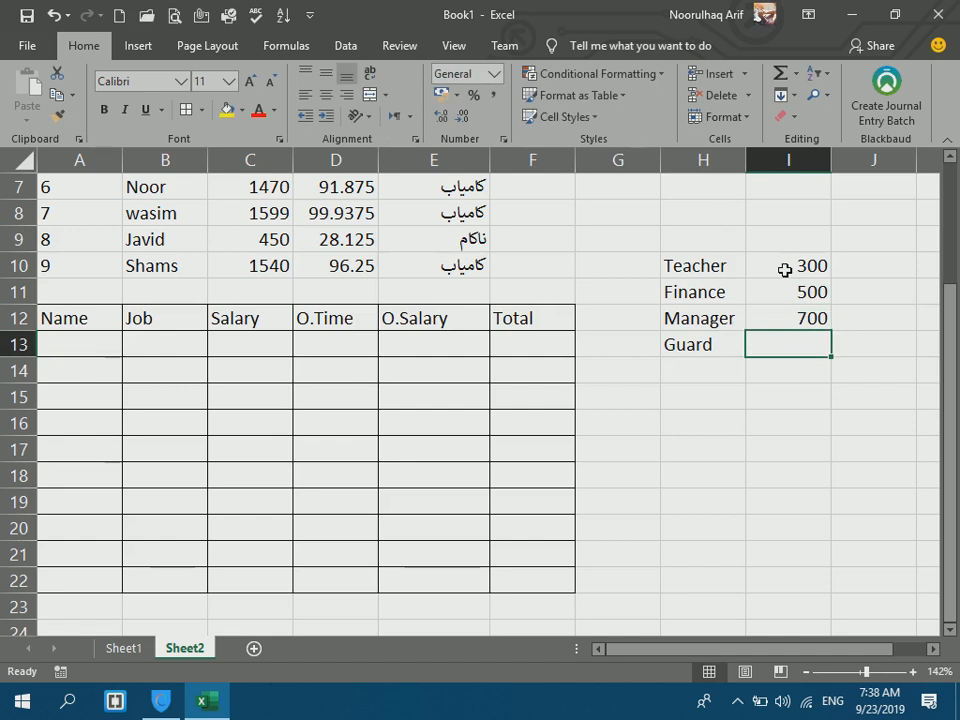
text(450)
key(Return)
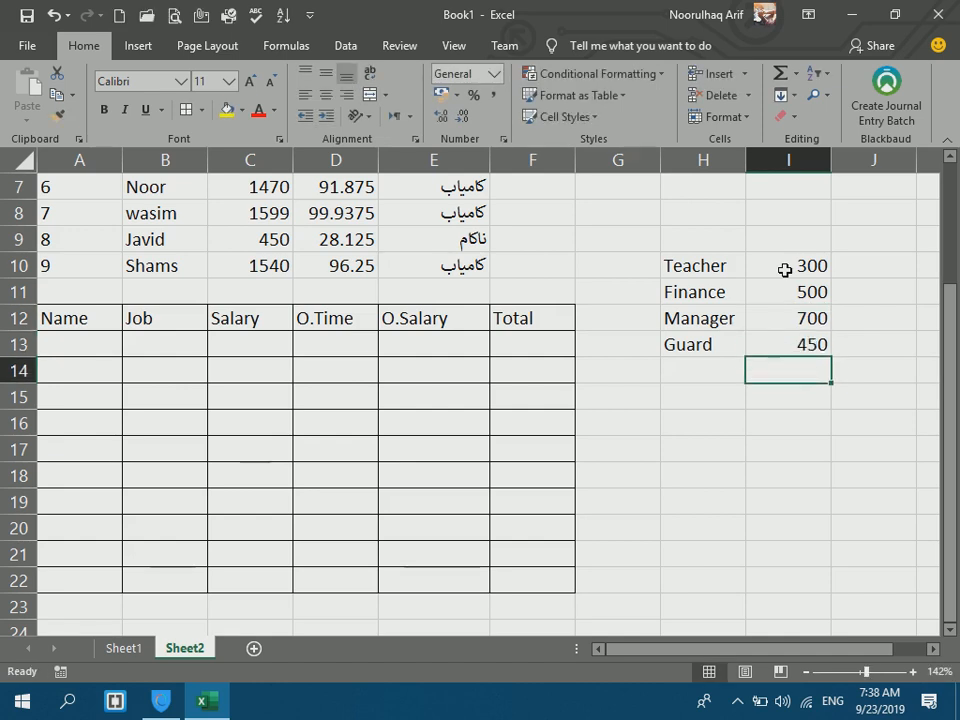
drag(785, 270, 790, 332)
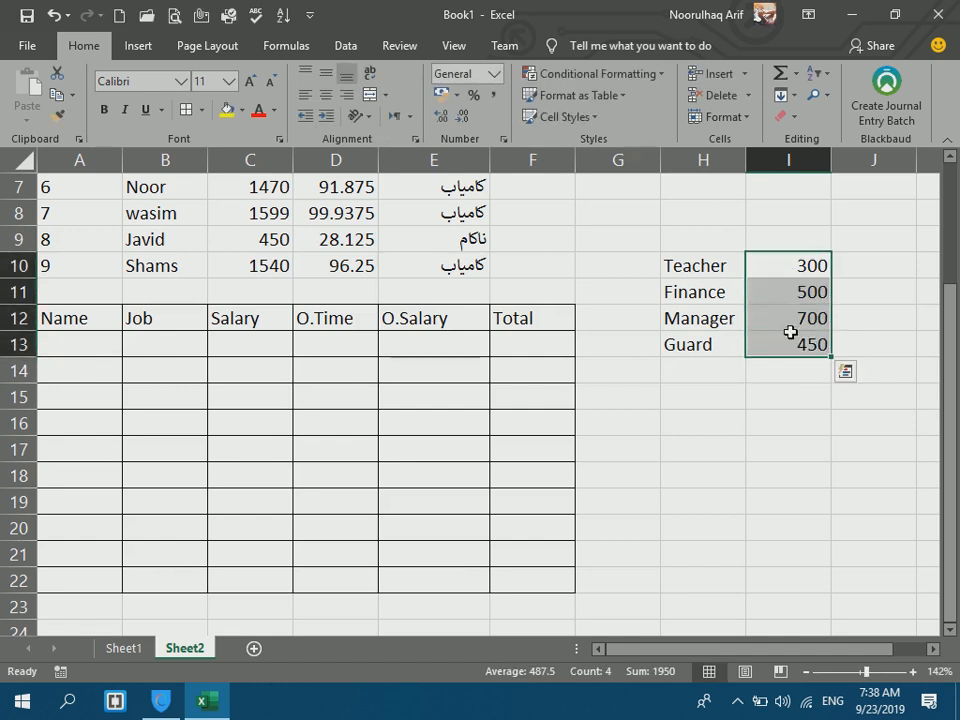
click(785, 424)
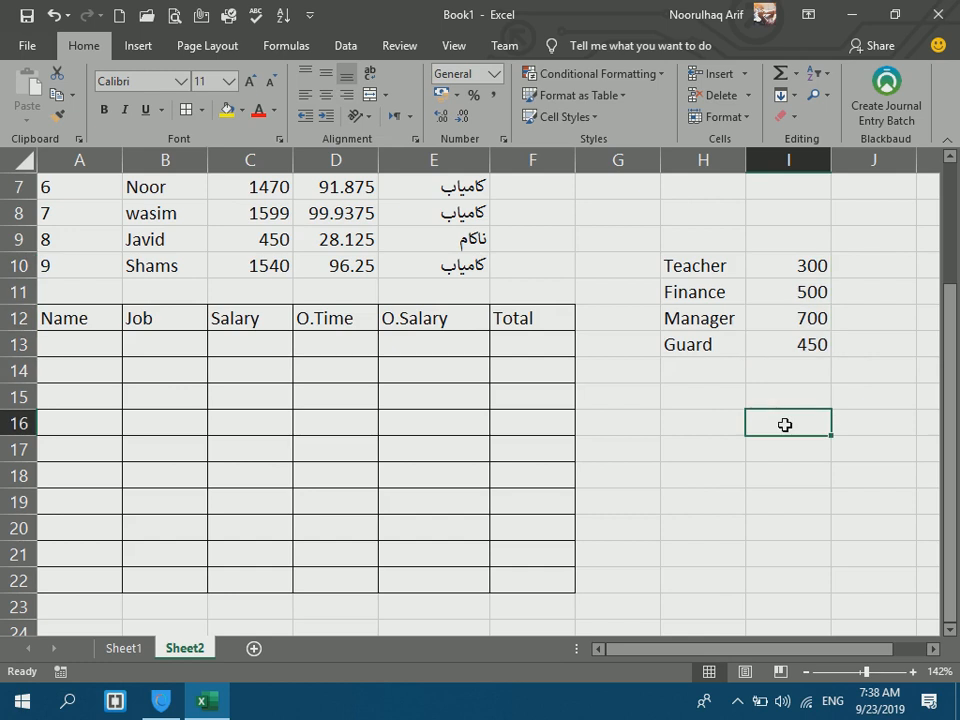
Enter the first five employee names in A13:A17.
click(87, 337)
text(Hamid)
key(Return)
text(Jan)
key(Return)
text(Khan)
key(Return)
text(K)
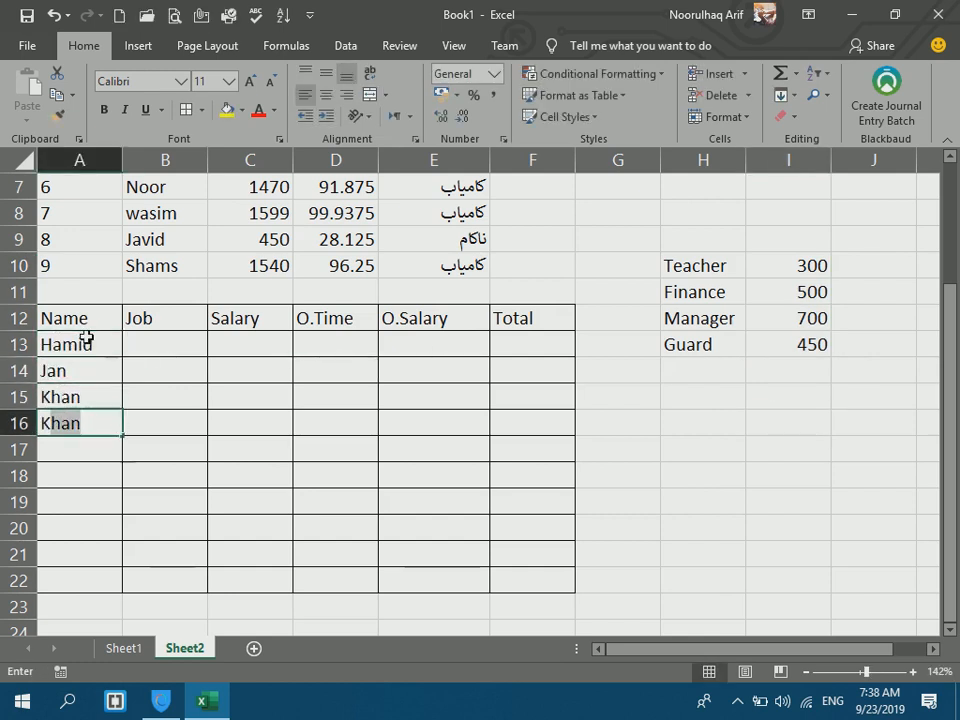
key(BackSpace)
key(BackSpace)
text(Ali)
key(Return)
text(Kamal)
key(Return)
Enter the remaining five employee names in A18:A22, correcting typos.
text(Noor)
key(Return)
text(wais)
key(BackSpace)
key(BackSpace)
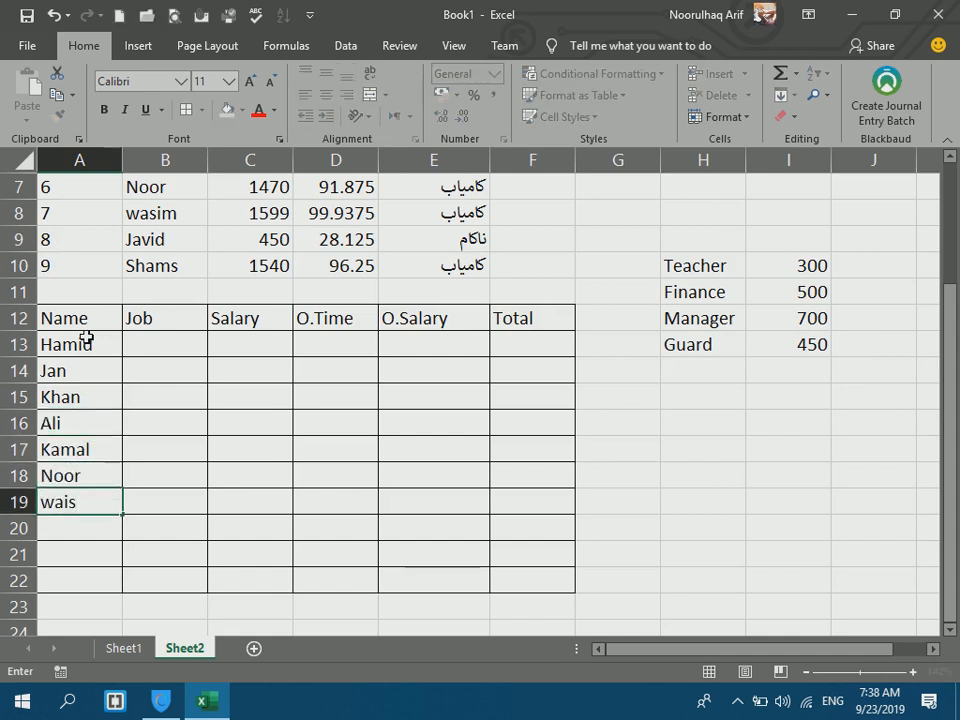
text(sim)
key(Return)
text(Javid)
key(Return)
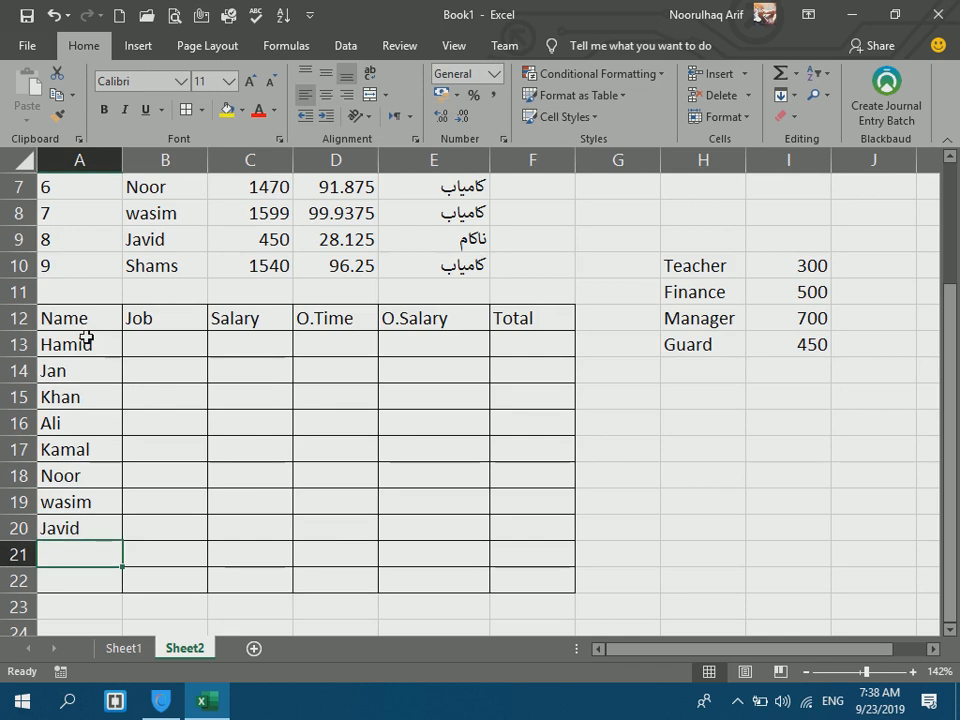
text(Shm)
key(BackSpace)
text(ams)
key(Return)
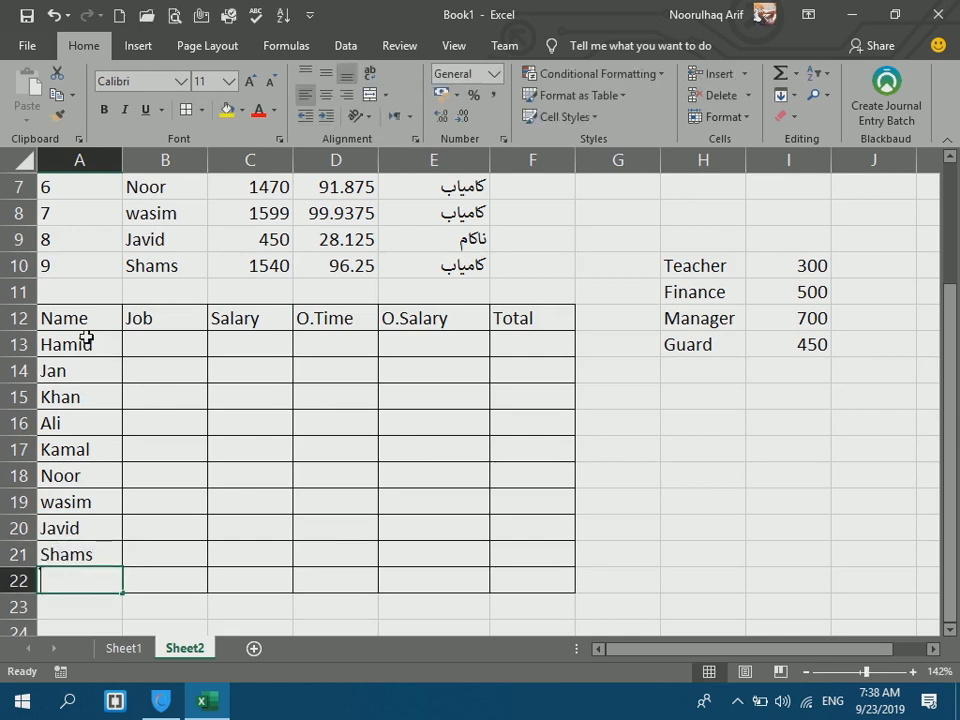
text(Romal)
key(Return)
Enter salaries 9000, 6000, 5000, 4000, 3000, 9000, 2000, 56000 and 4000 in C13:C21.
click(135, 340)
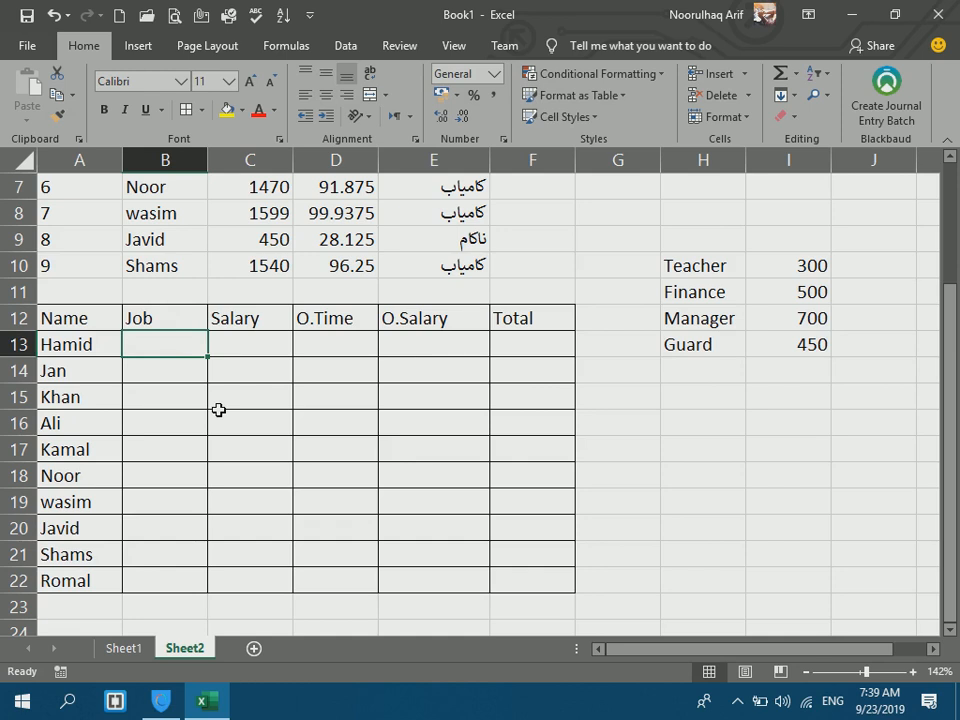
click(271, 340)
text(9000)
key(Return)
text(6000)
key(Return)
text(5000)
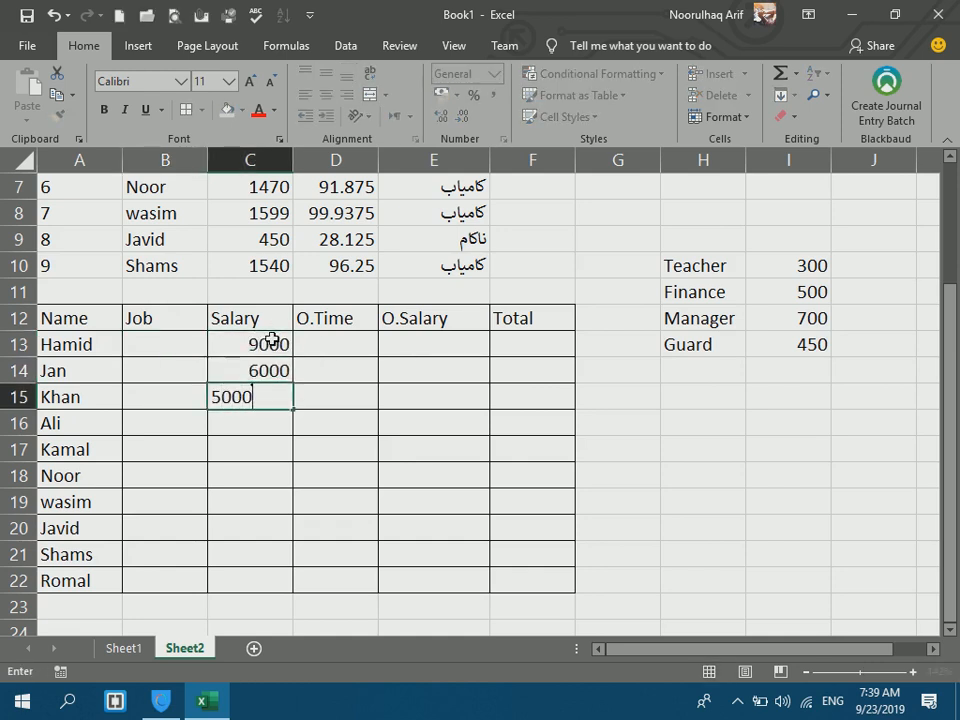
key(Return)
text(4000)
key(Return)
text(3000)
key(Return)
text(90)
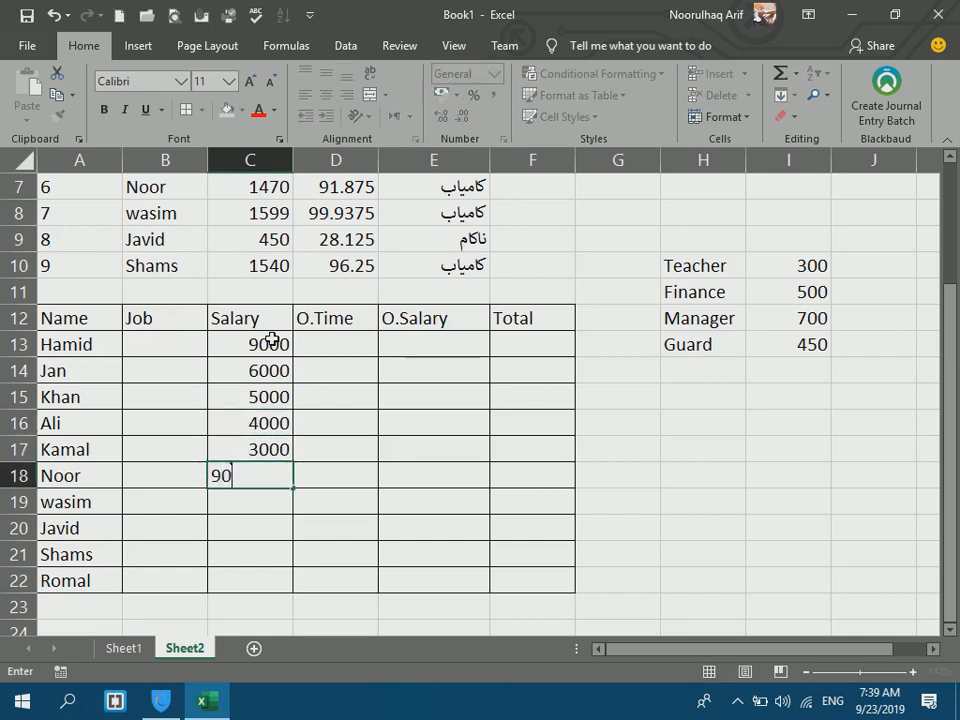
text(00)
key(Return)
text(2000)
key(Return)
text(56000)
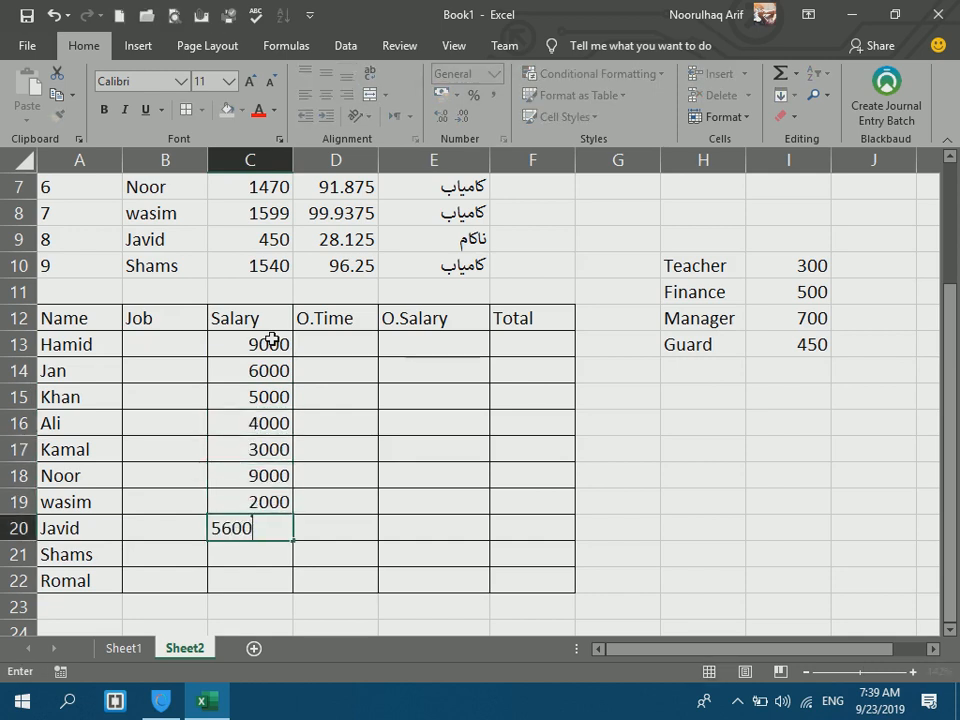
key(Return)
text(4000)
key(Return)
Enter the last salary 23000, then job titles (Teacher, Manager, Guard, Finance…) down B13:B22.
text(23000)
key(Return)
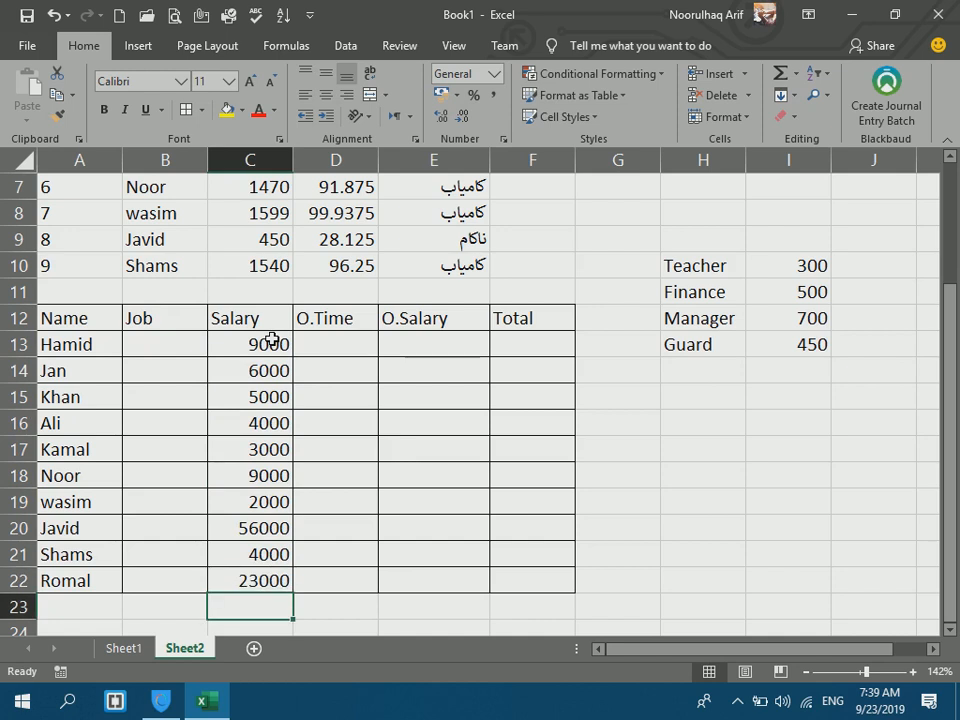
click(167, 343)
text(Te)
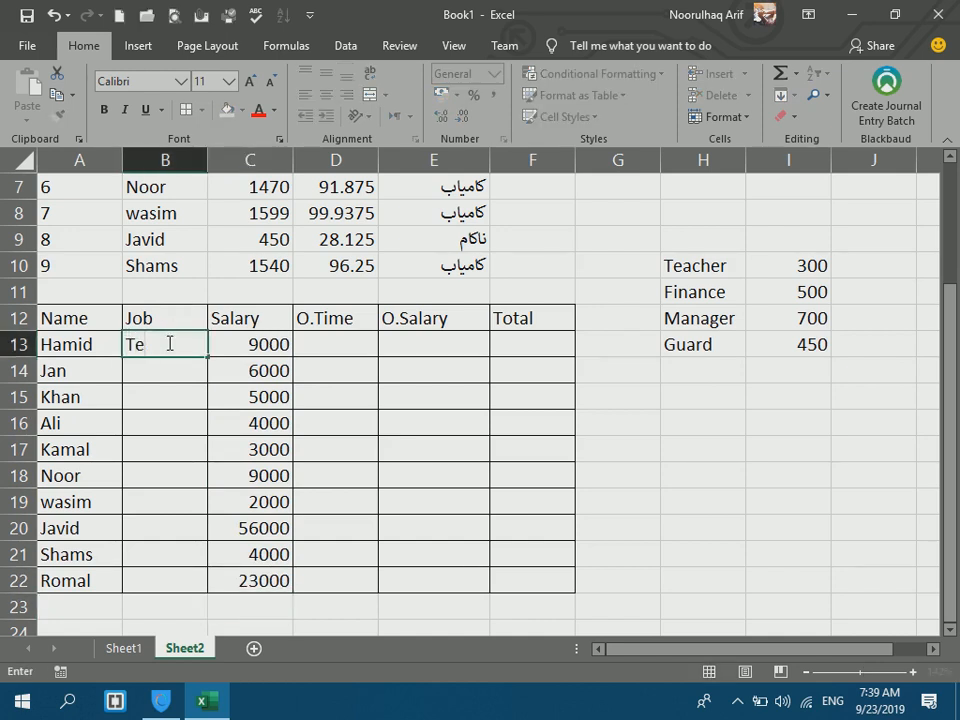
text(acher)
key(Return)
text(Manager)
key(Return)
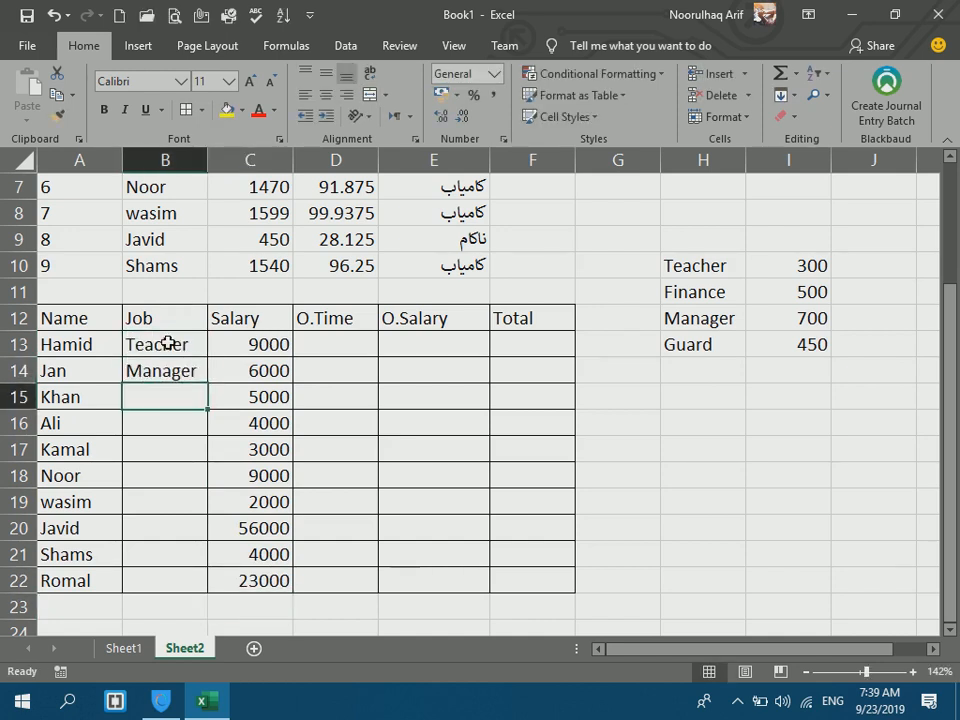
text(Guard)
key(Return)
text(Finance)
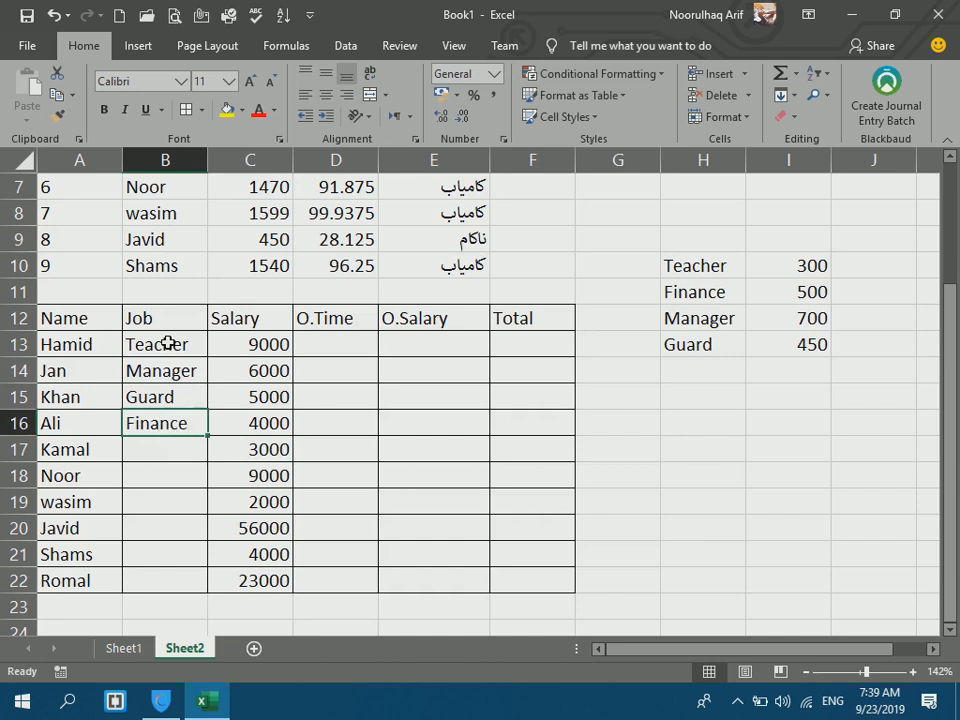
key(Return)
text(m)
key(Return)
text(t)
key(Return)
text(t)
key(Return)
text(g)
key(Return)
text(g)
key(Return)
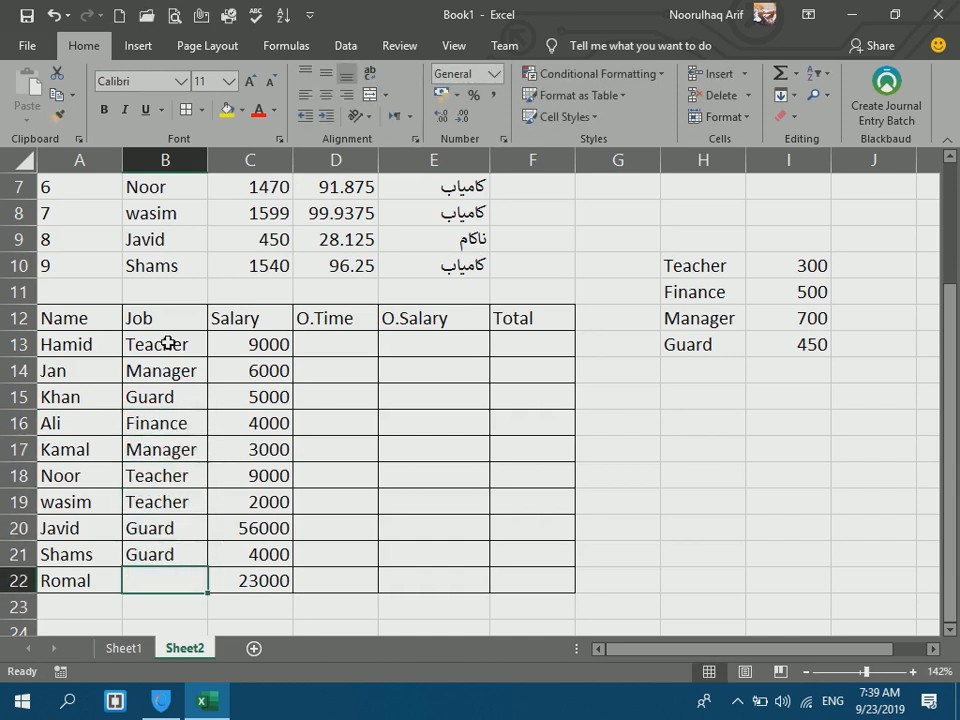
text(t)
key(Return)
Enter overtime hours 8, 5, 3, 10, 15, 6, 13, 7, 15, 15 in D13:D22.
click(317, 338)
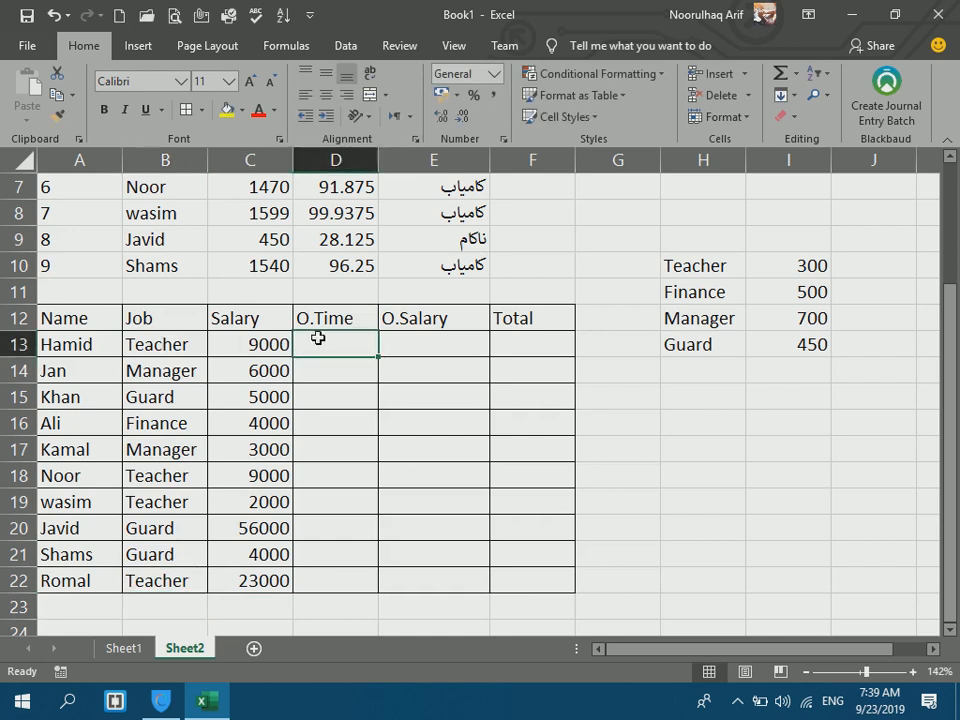
text(8)
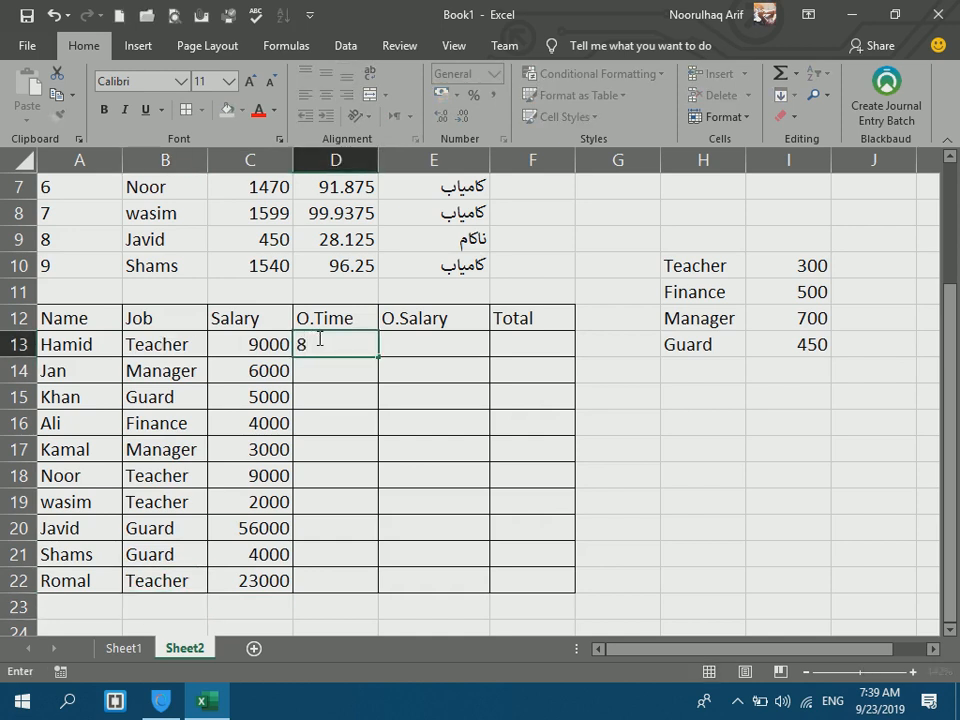
key(Return)
text(5)
key(Return)
text(3)
key(Return)
text(0)
key(BackSpace)
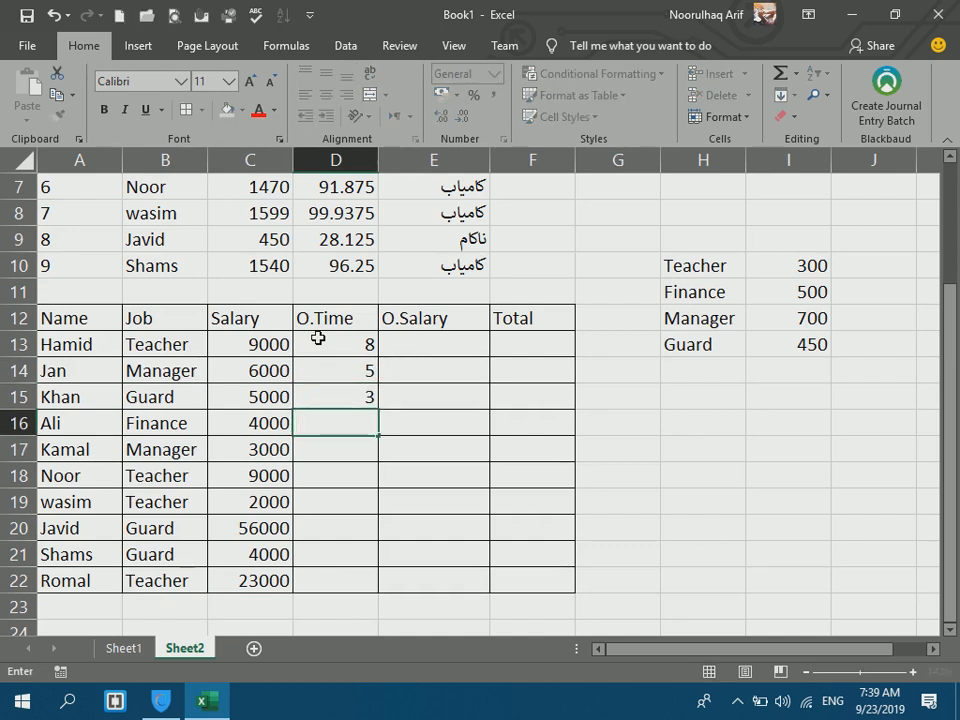
key(Return)
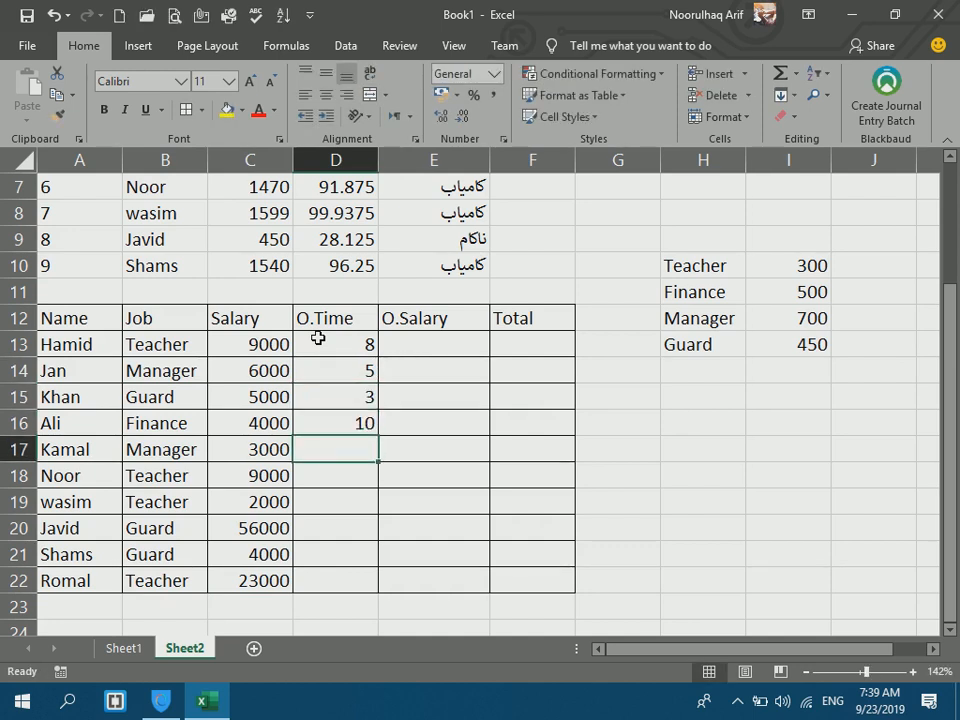
text(1)
key(Return)
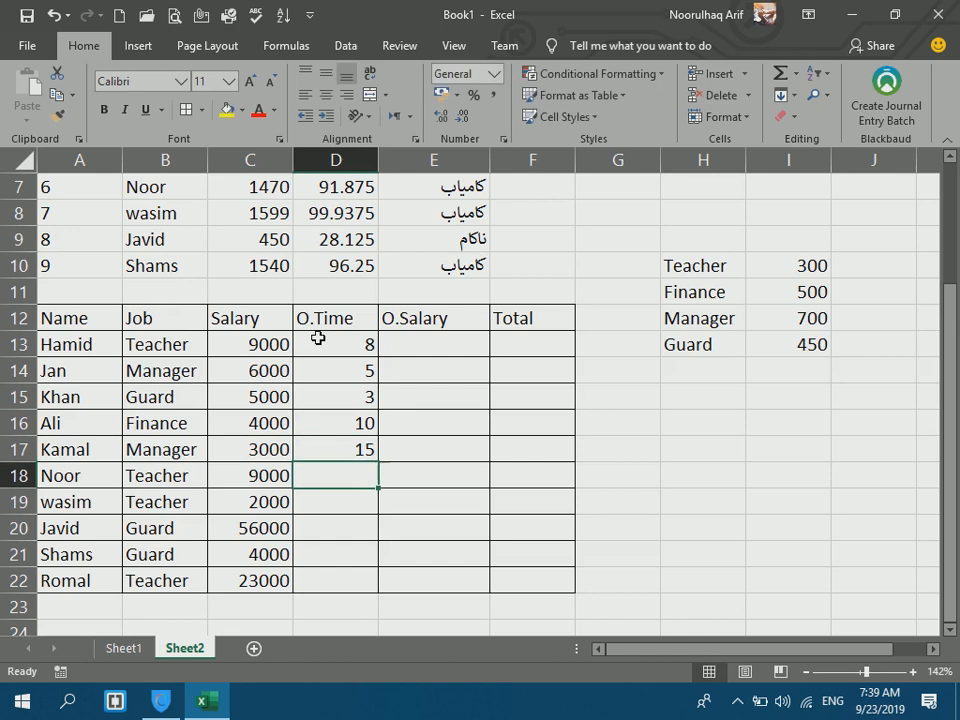
text(6)
key(Return)
text(13)
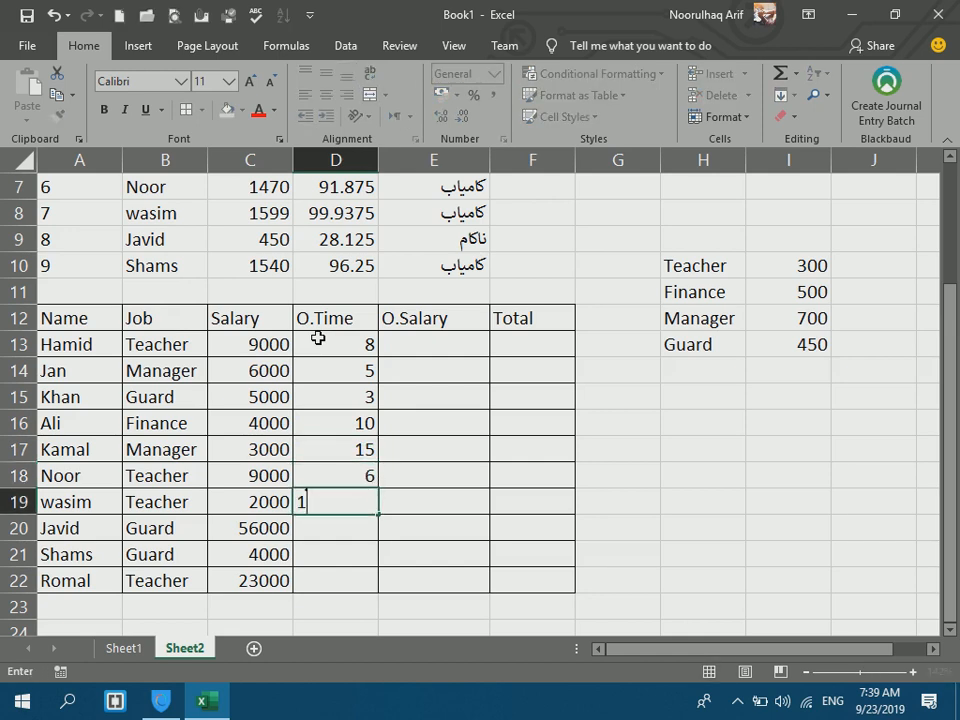
key(Return)
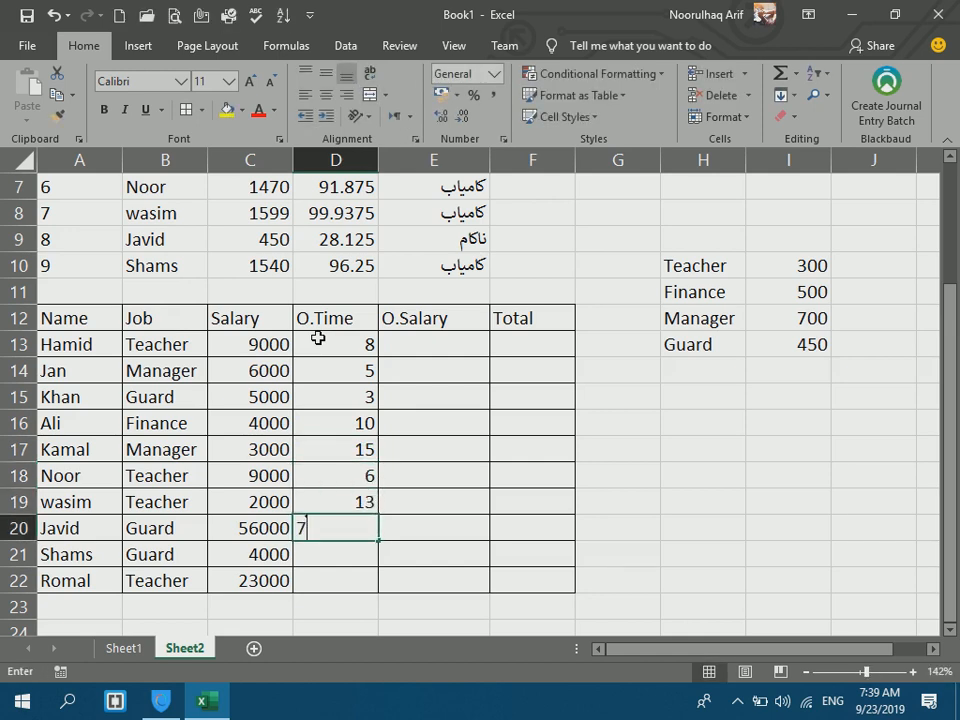
text(7)
key(Return)
text(1)
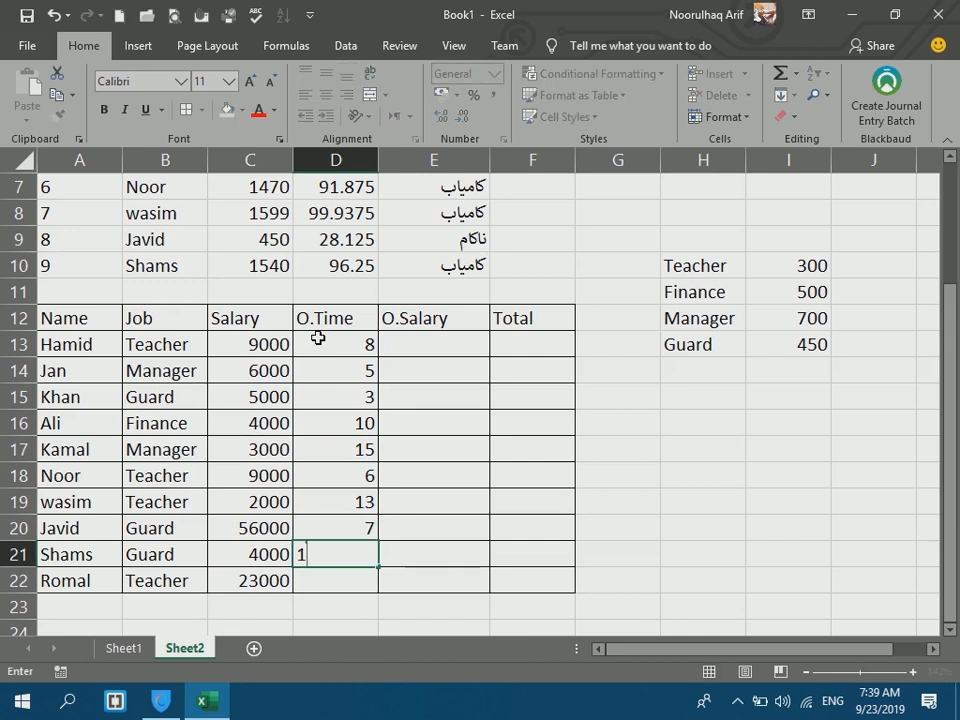
text(5)
key(Return)
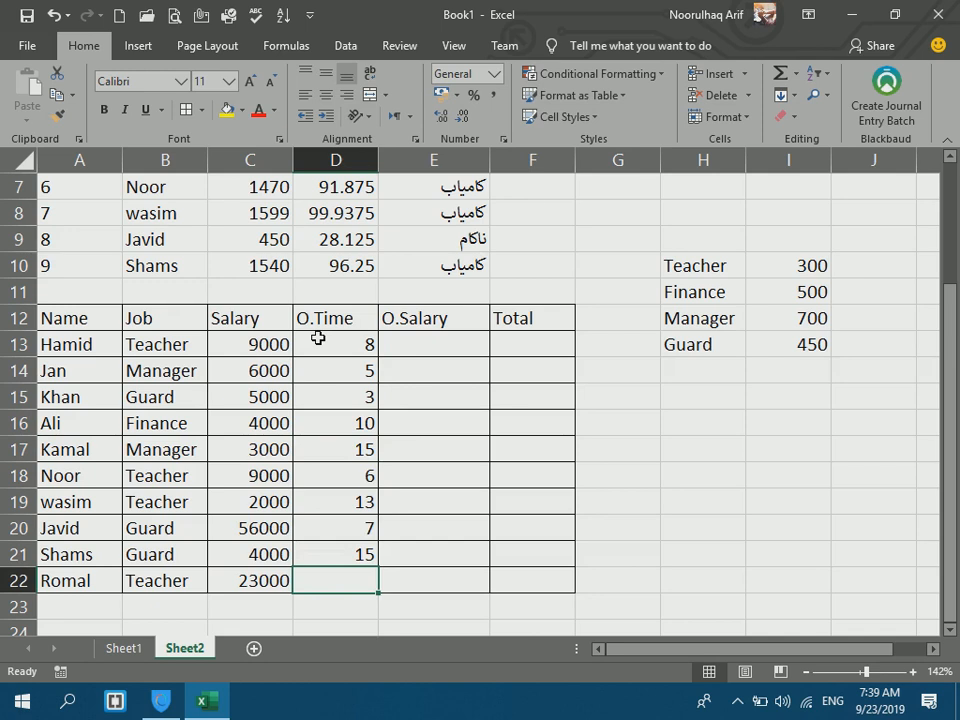
text(15)
key(Return)
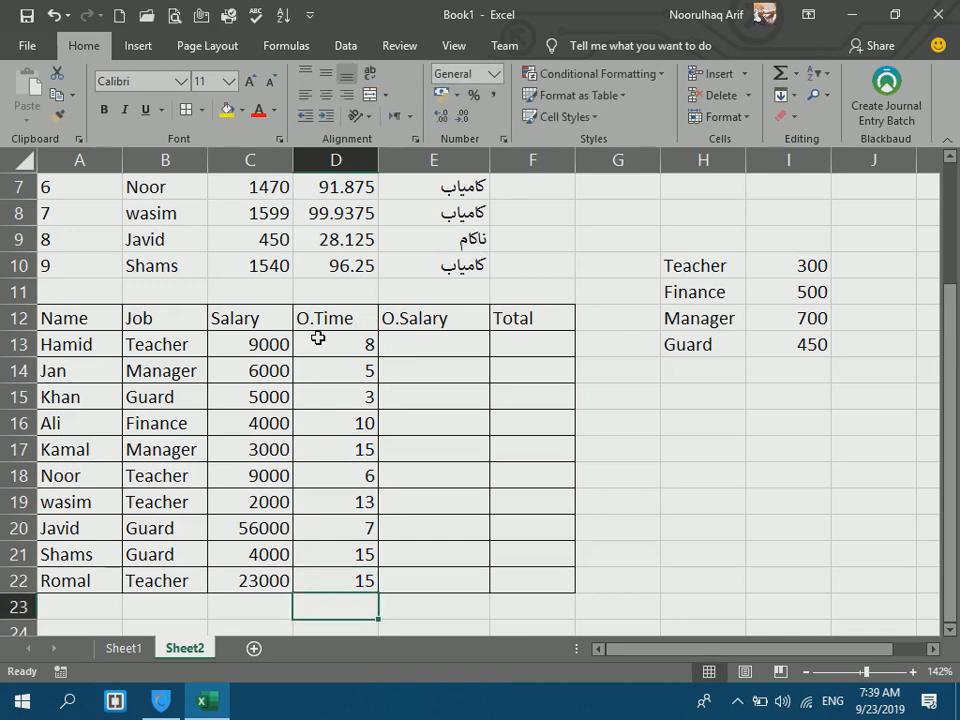
Start a nested IF in E13 paying D13*300 for Teacher and D13*700 for Manager.
click(440, 346)
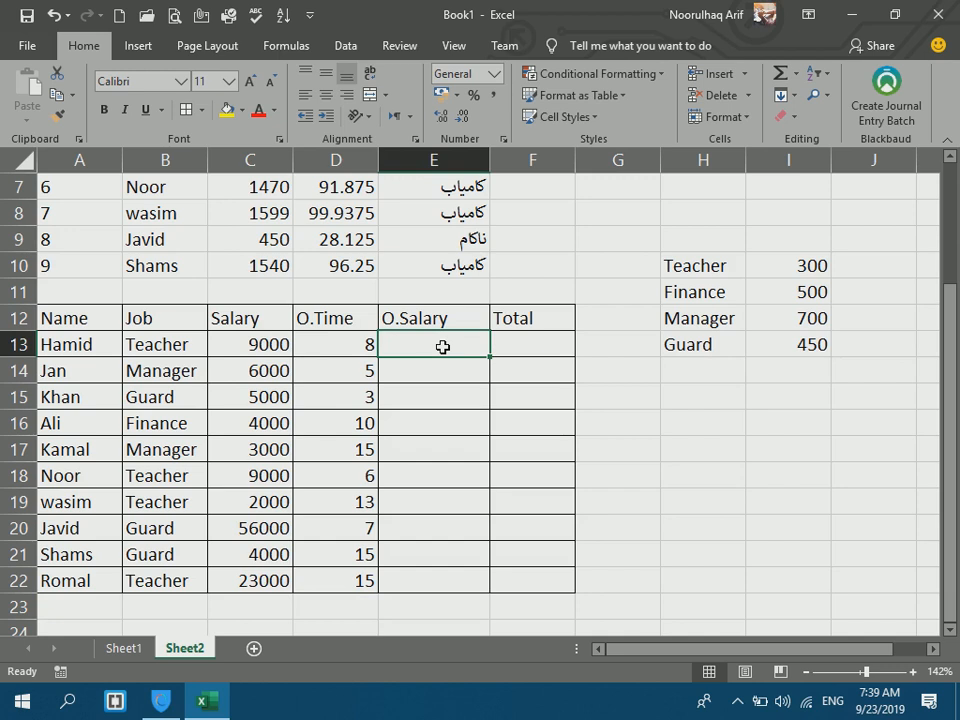
text(=if()
click(186, 345)
text(="Teacher",)
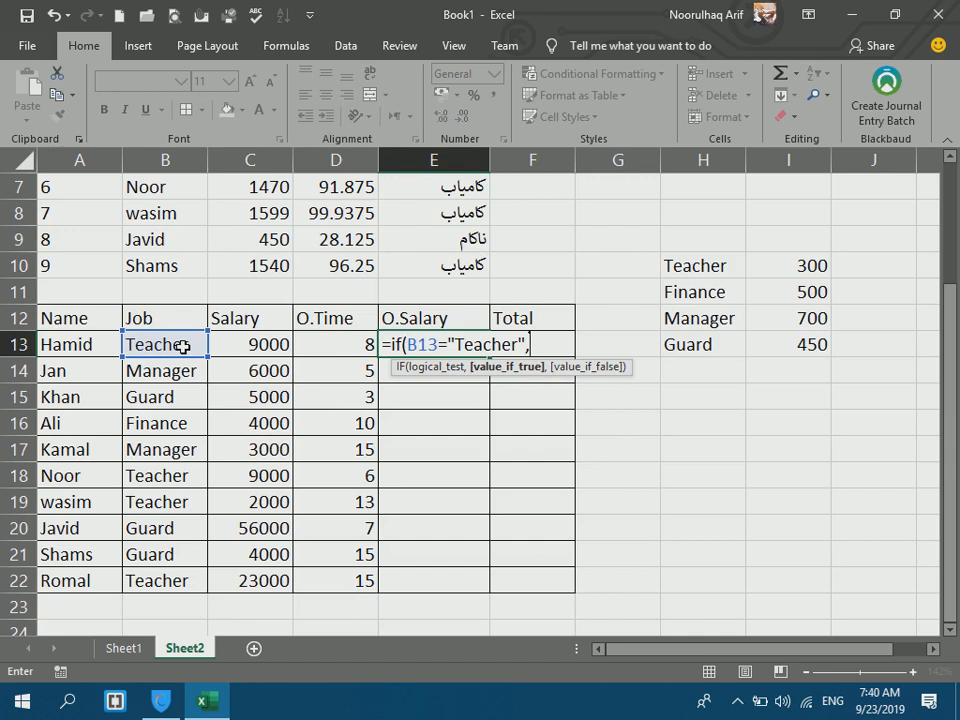
click(334, 345)
text(*300)
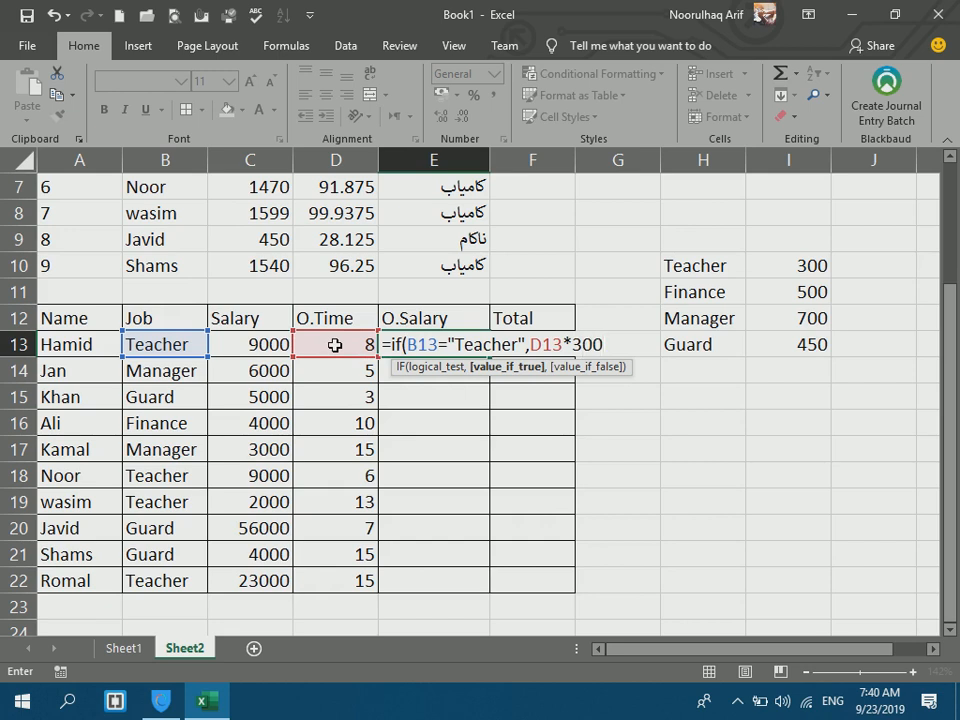
text(,if()
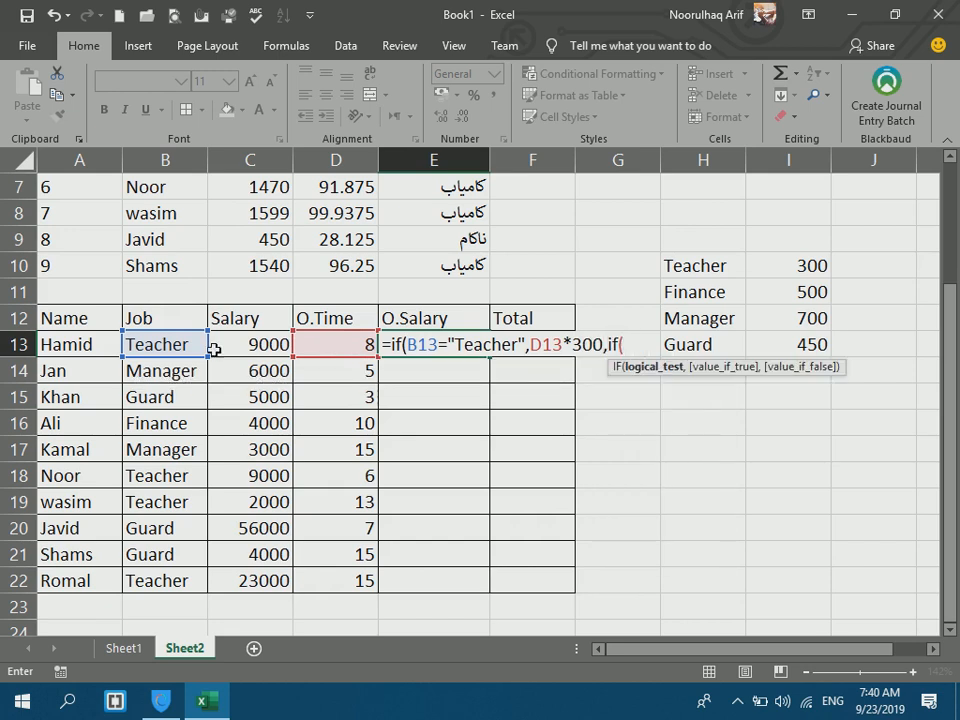
click(160, 344)
text(="Manager",)
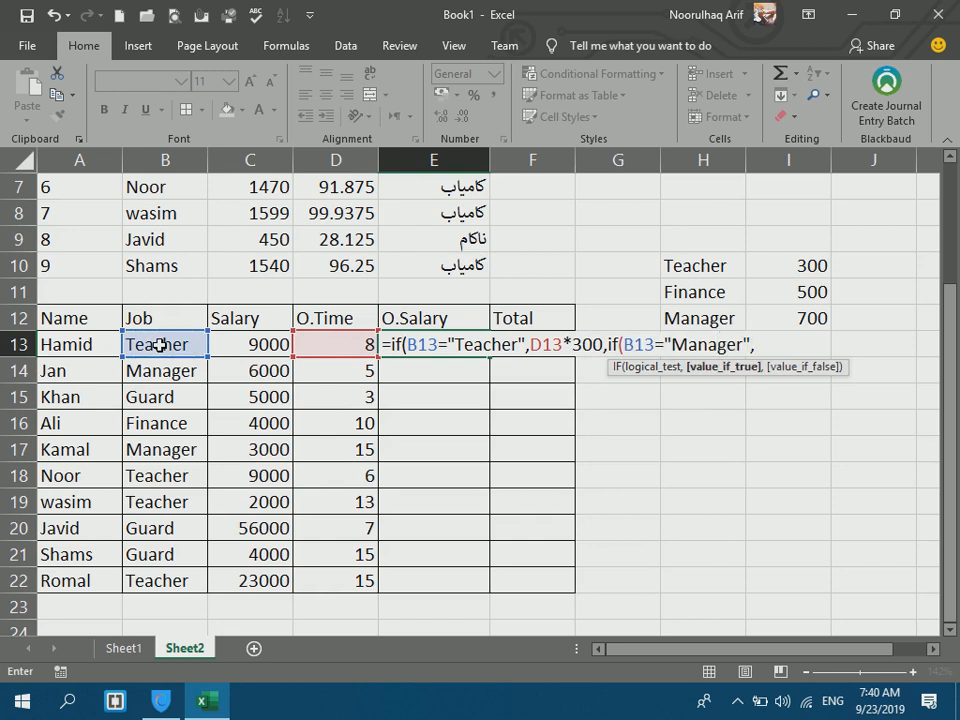
click(340, 340)
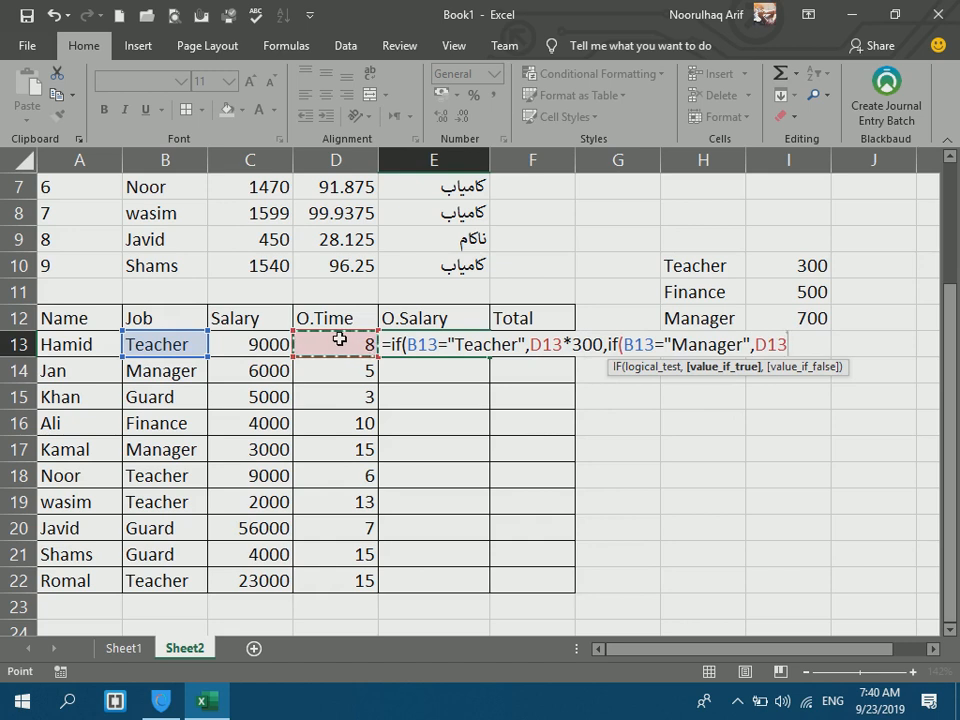
text(*700,if()
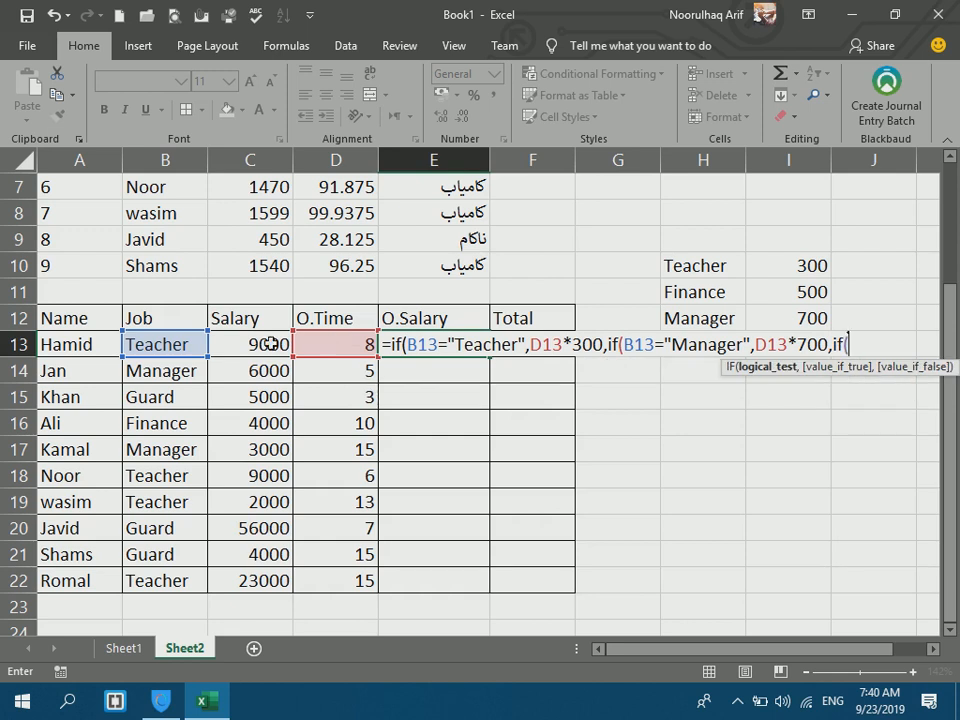
Add Guard (×450) and Finance (×500, else 0) branches, then fill the formula down to E22.
click(150, 343)
text(="G)
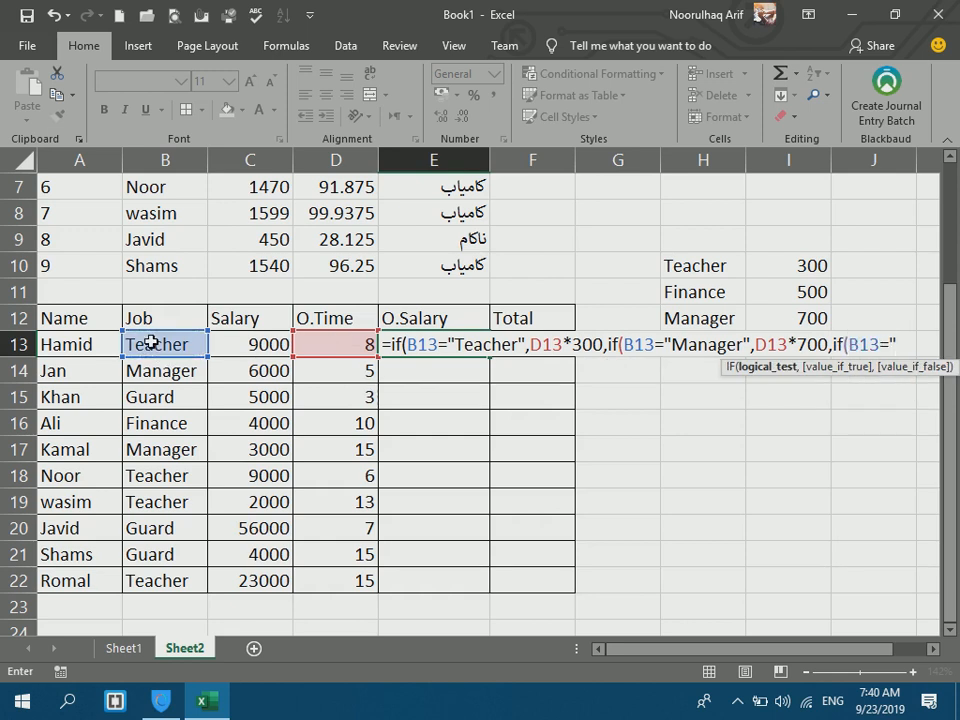
text(uard",)
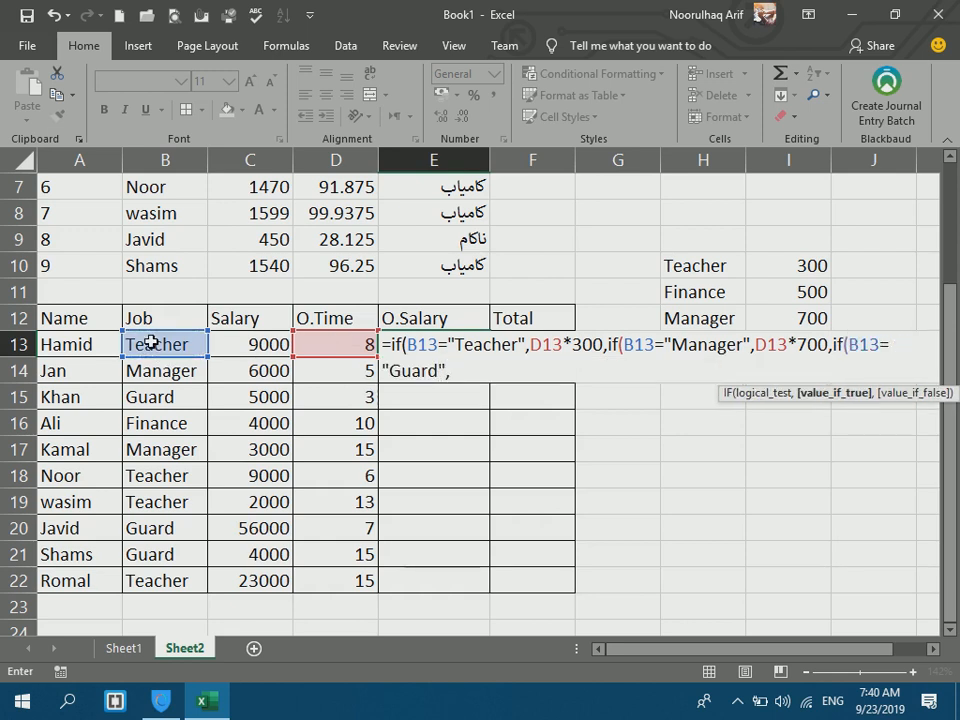
click(302, 343)
text(*)
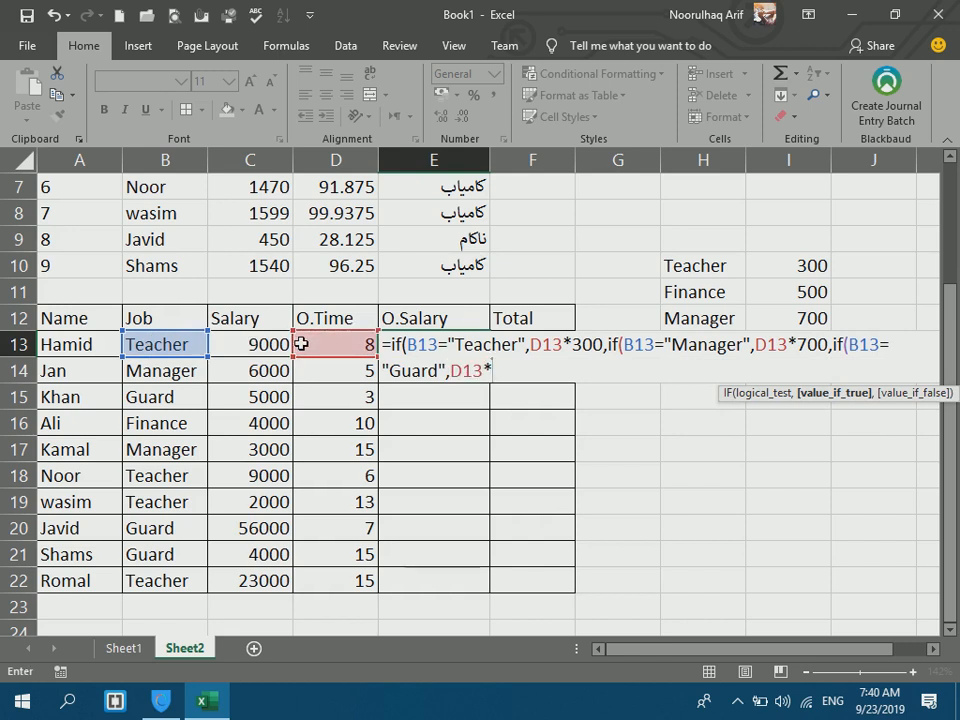
text(450)
text(,if()
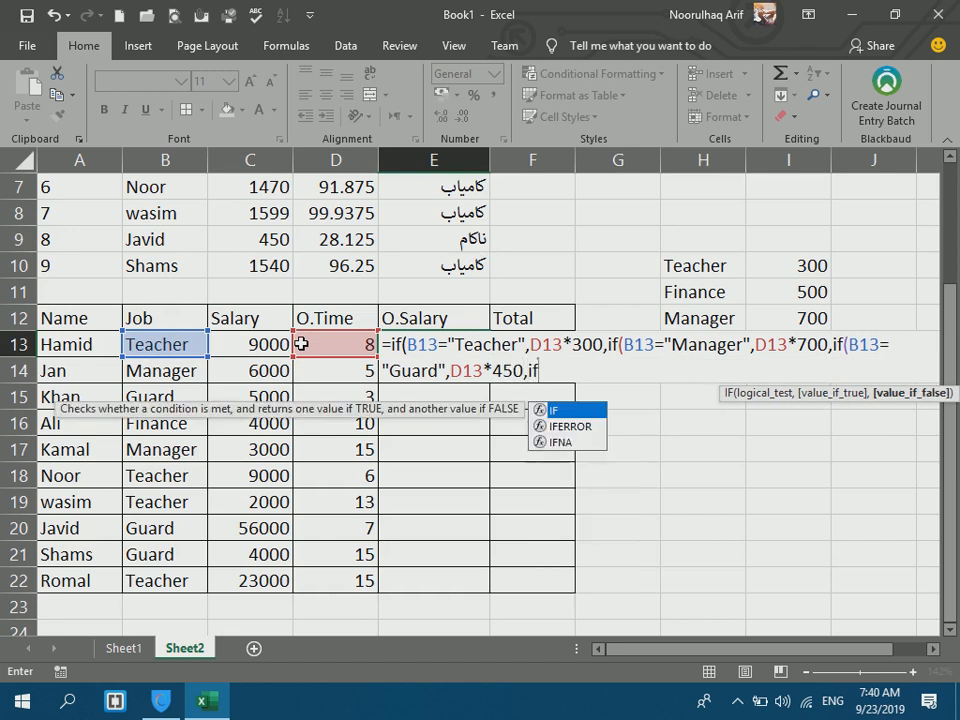
click(167, 343)
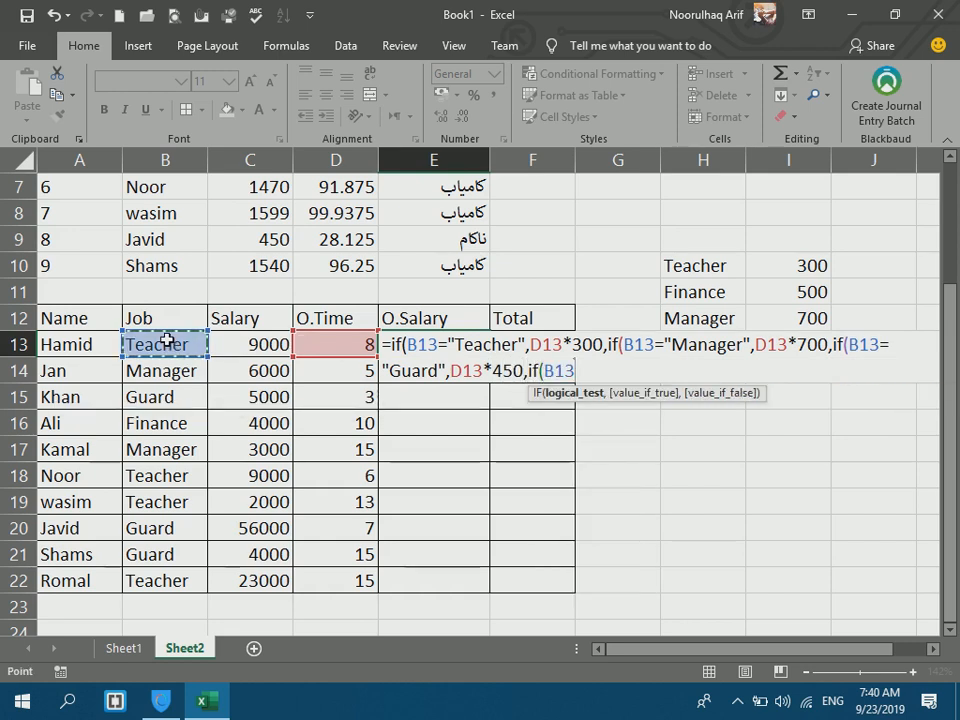
text(="Finance:,)
key(BackSpace)
key(BackSpace)
text(",)
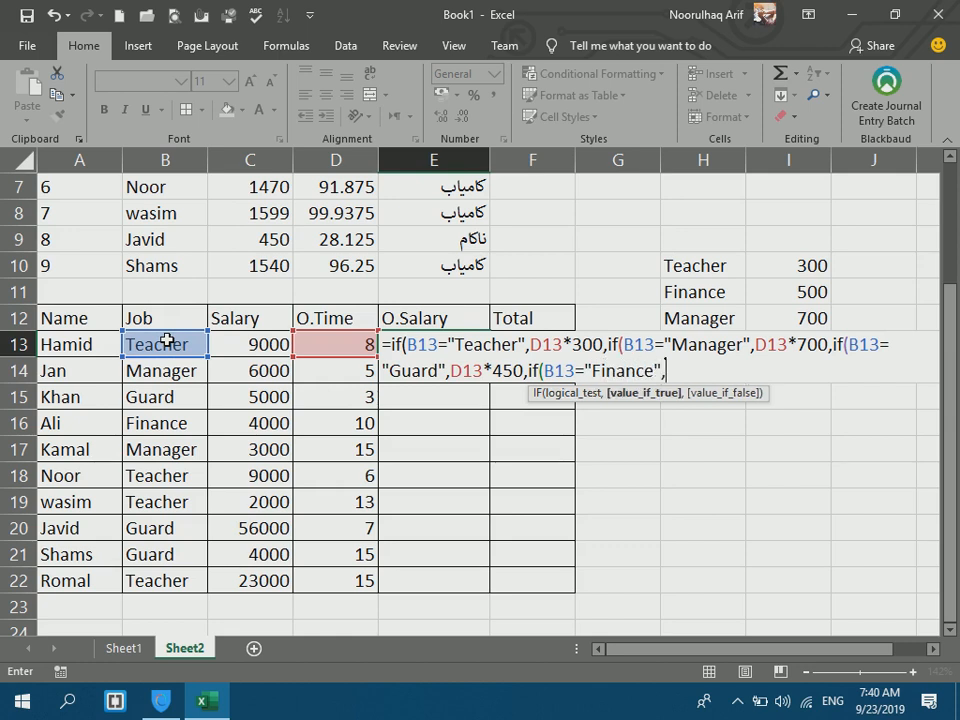
click(346, 344)
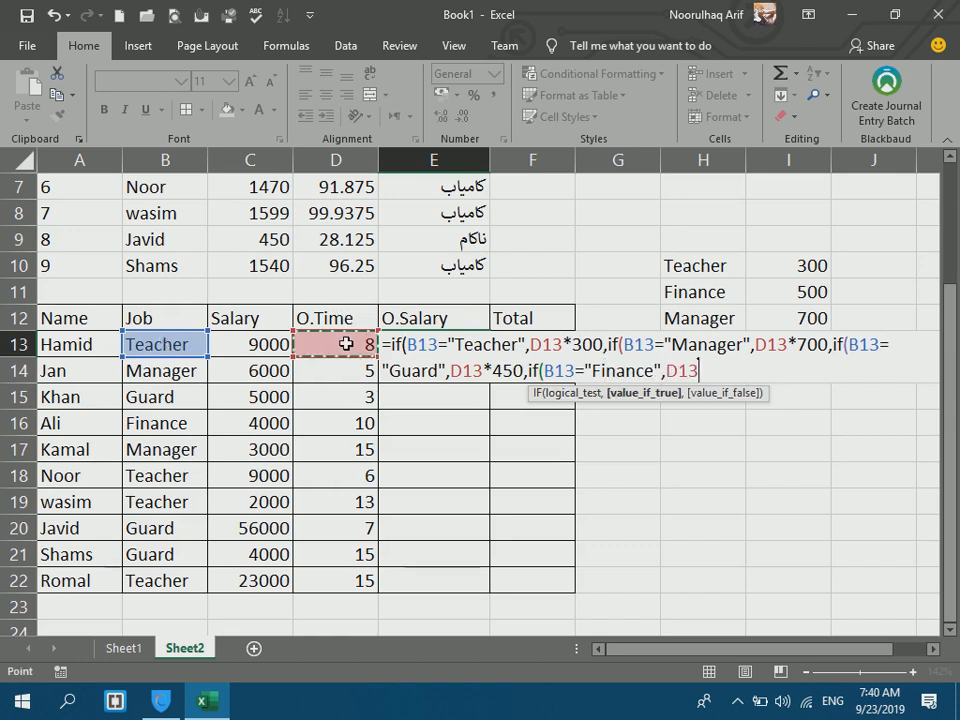
text(*500)
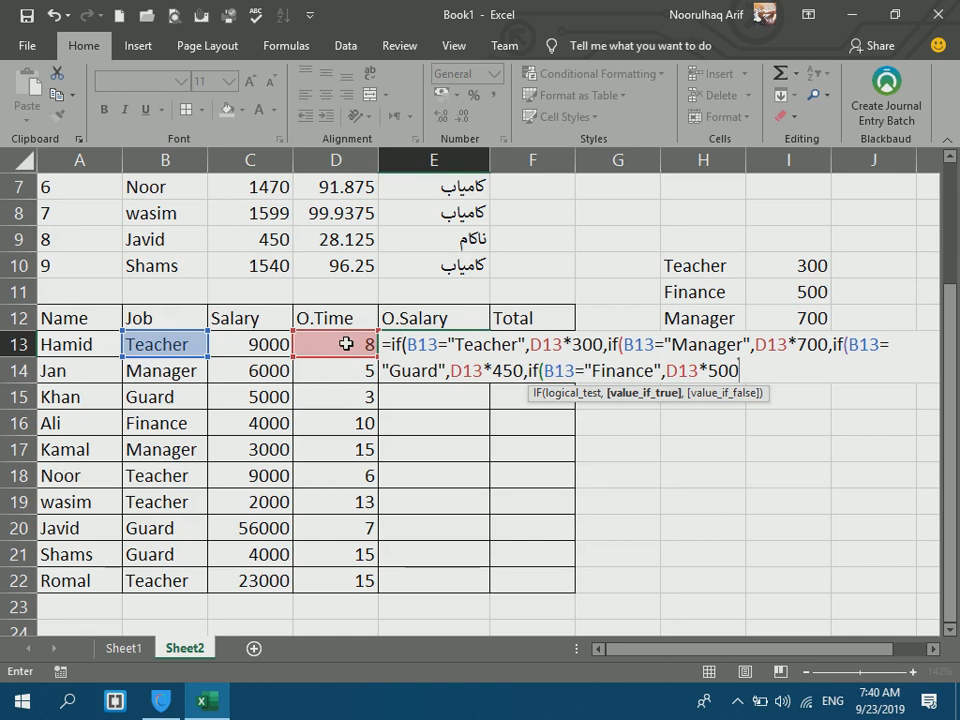
text(,0)
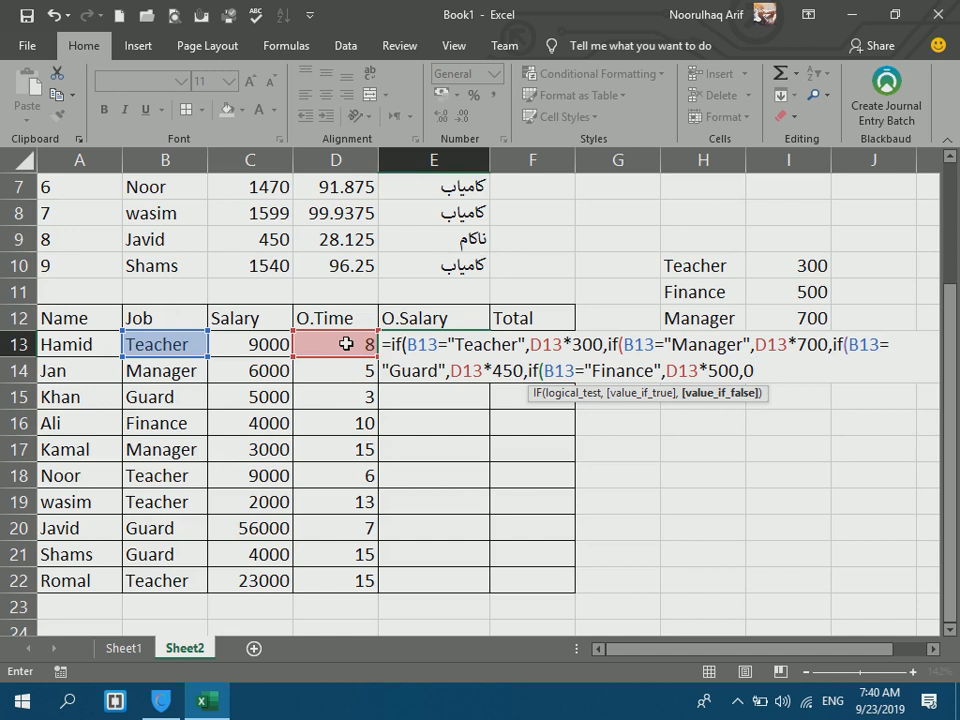
text()))))
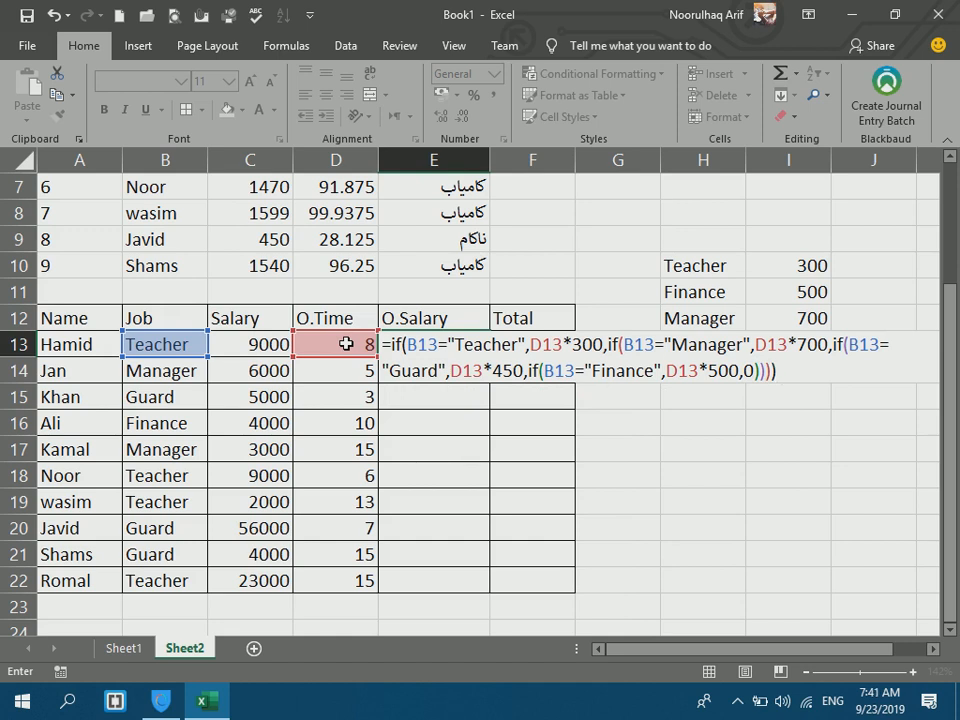
key(Return)
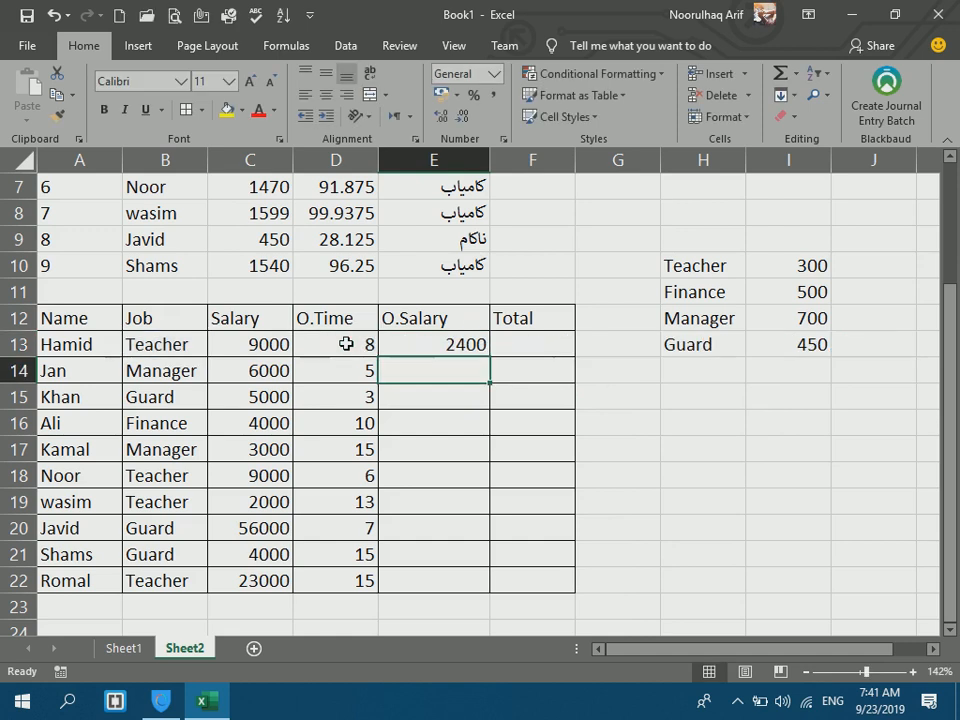
click(472, 344)
drag(490, 357, 500, 600)
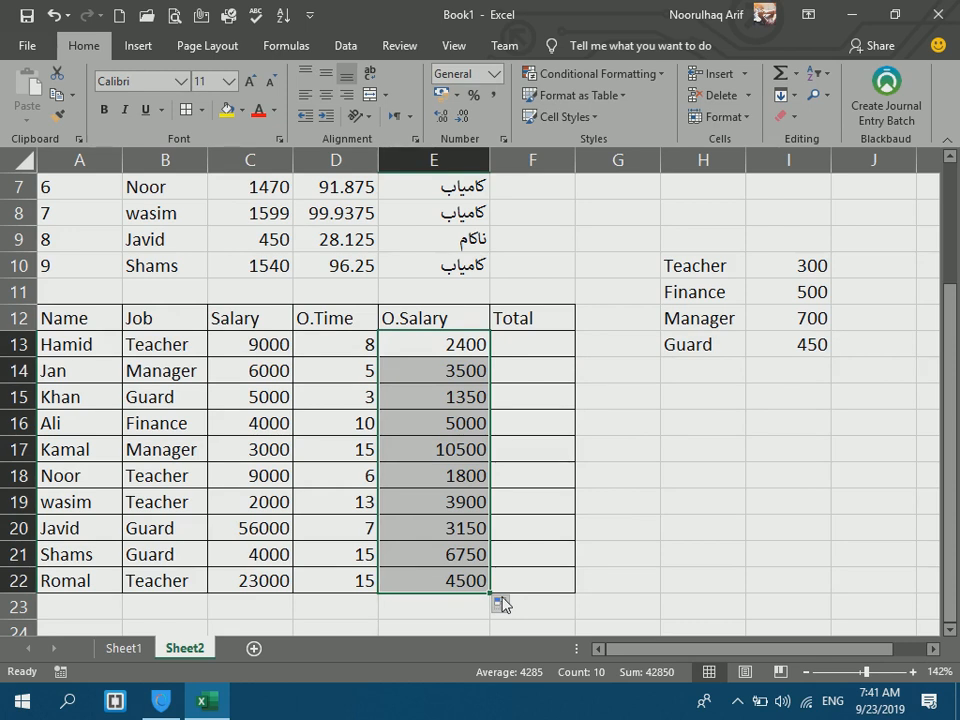
Enter =C13+E13 in F13 and fill it down to F22.
click(550, 352)
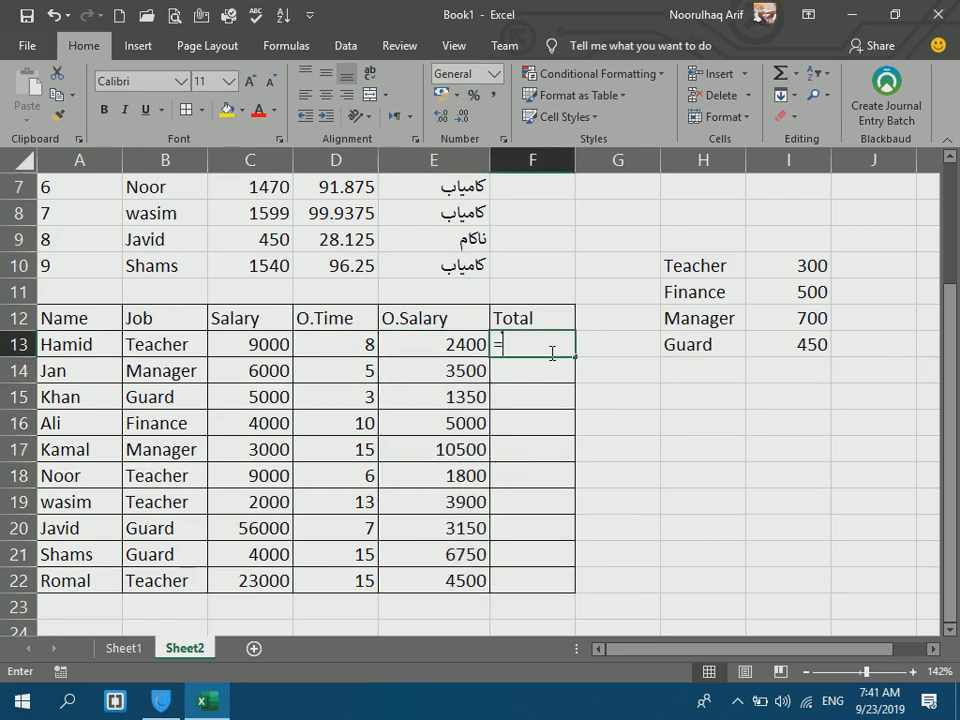
text(=)
click(268, 348)
text(+)
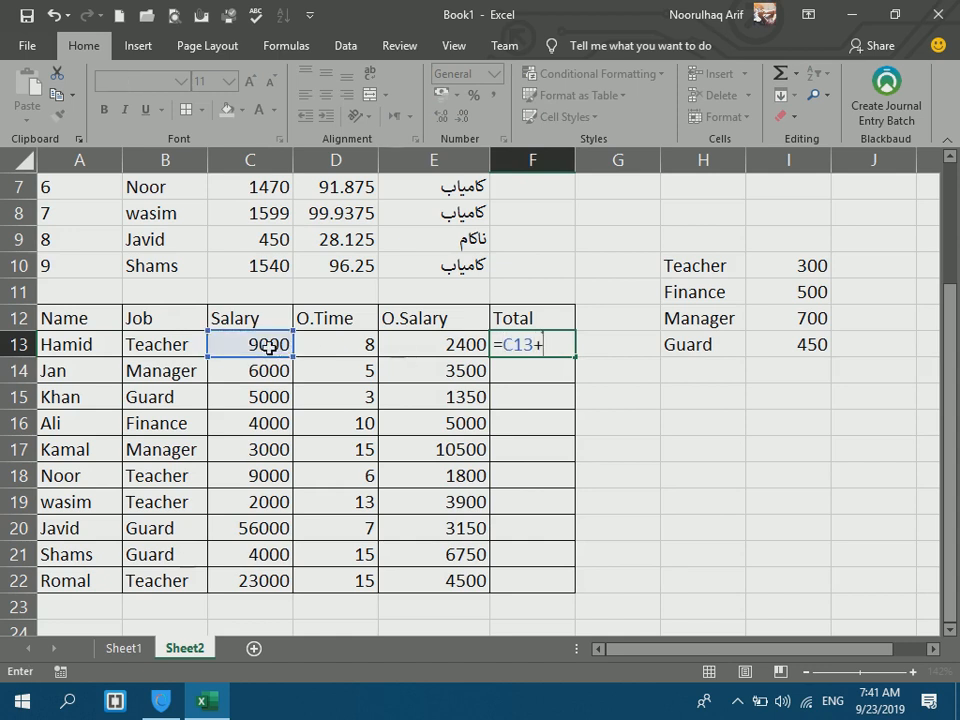
click(420, 343)
key(Return)
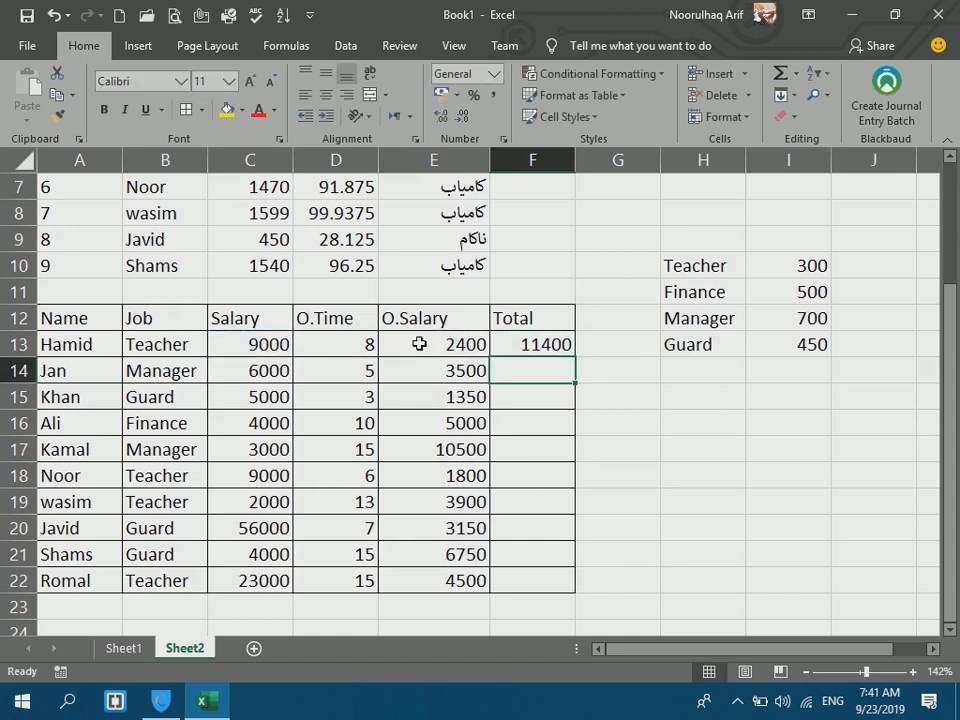
click(556, 344)
drag(577, 355, 561, 585)
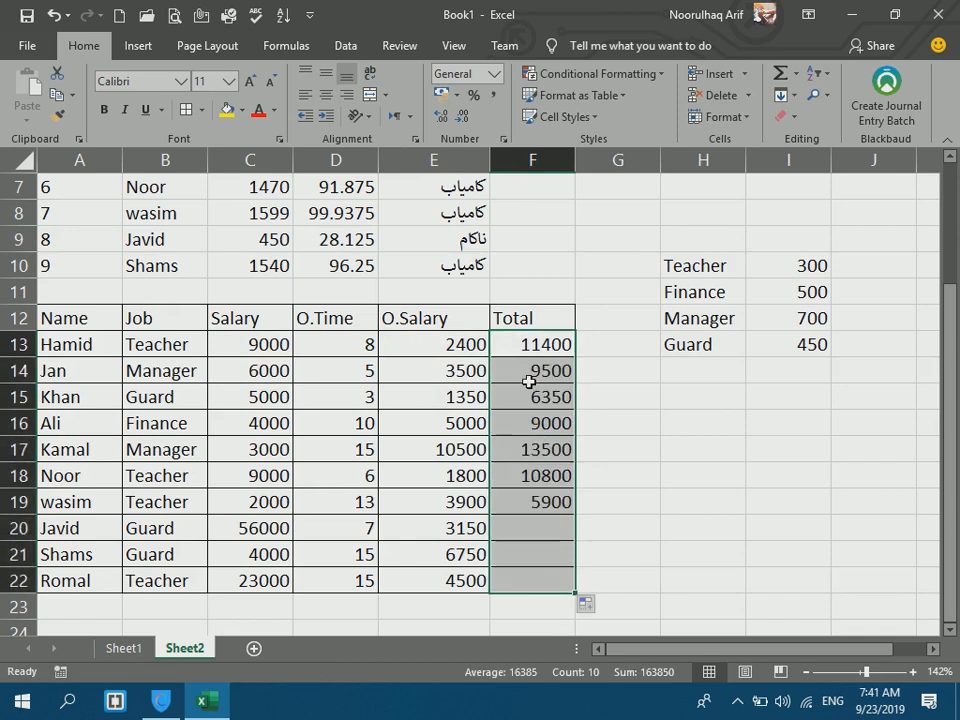
click(515, 318)
Rename the F12 header to Net Salary and autofit column F.
text(Net Salary)
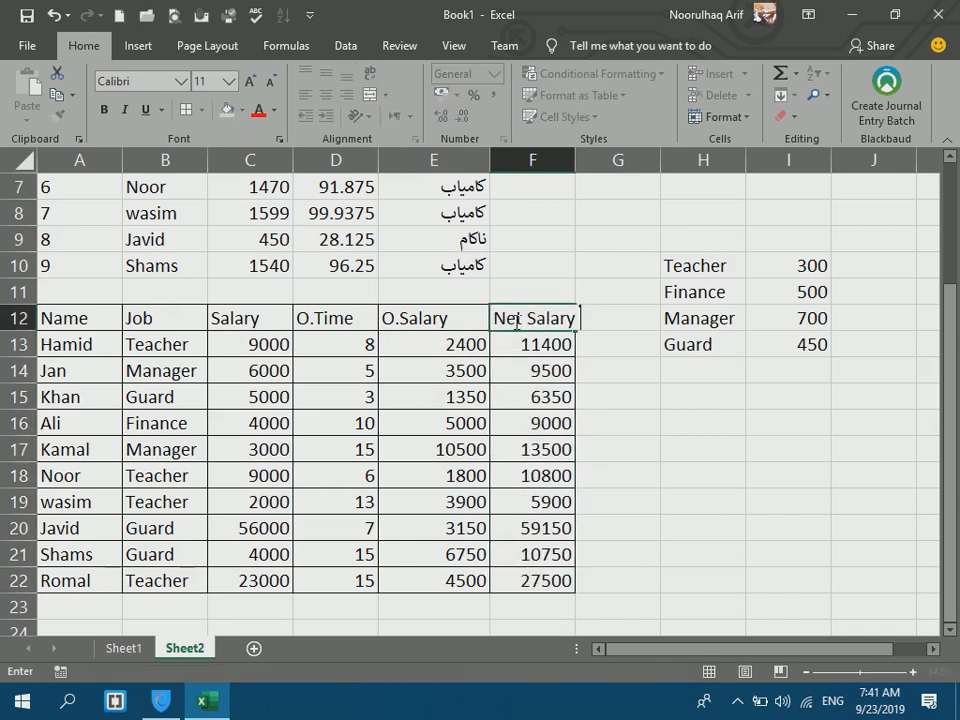
key(Return)
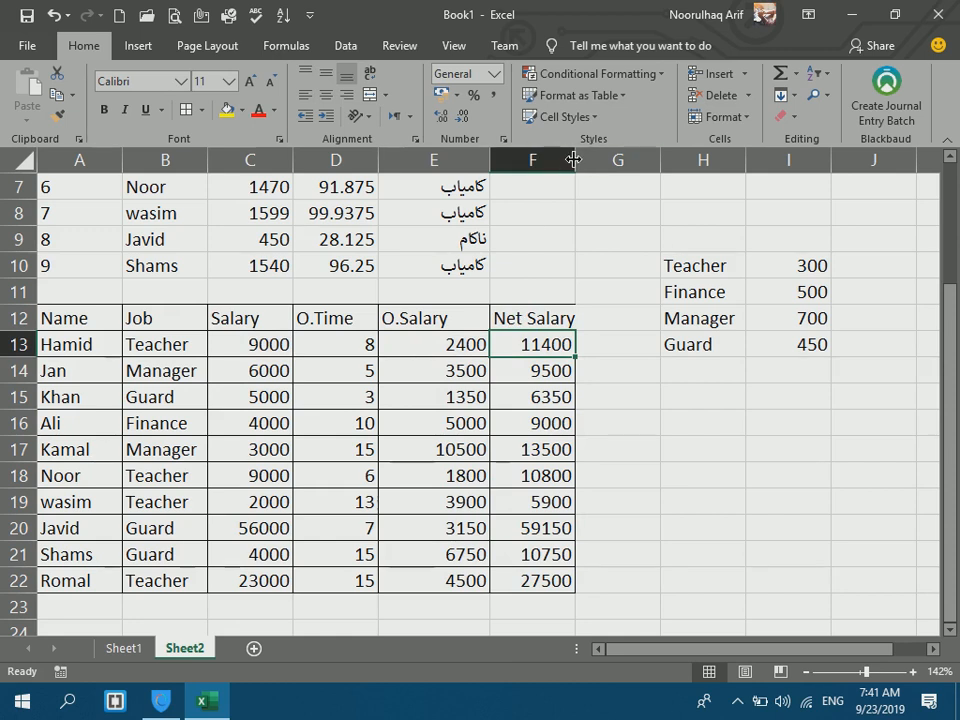
double_click(575, 160)
Make the header row A12:F12 bold, centred and red.
drag(540, 316, 107, 311)
click(104, 110)
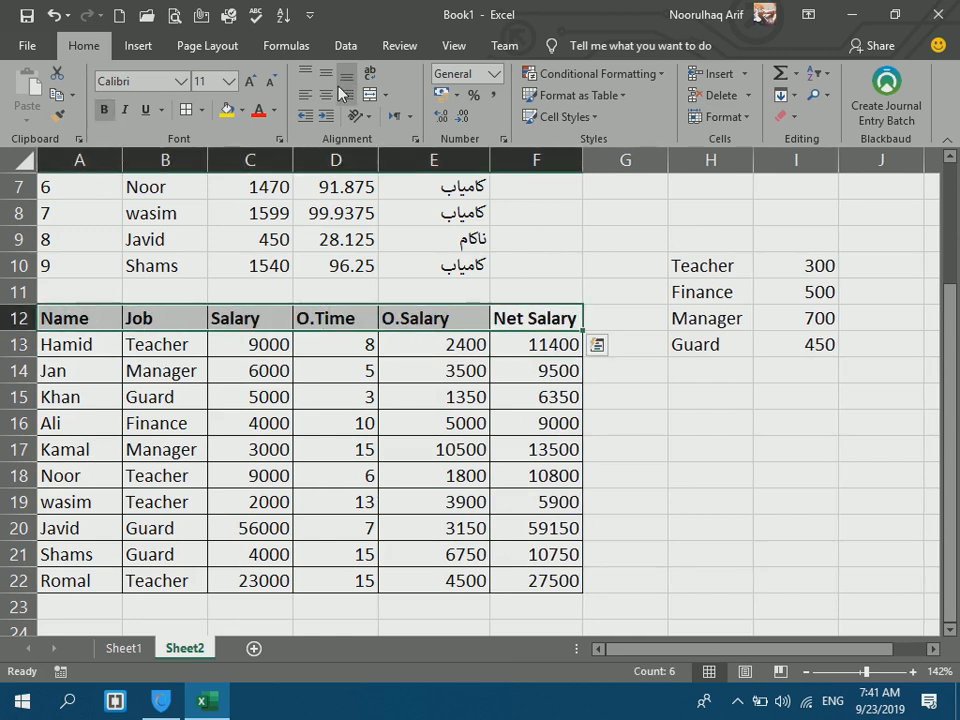
click(327, 95)
click(258, 110)
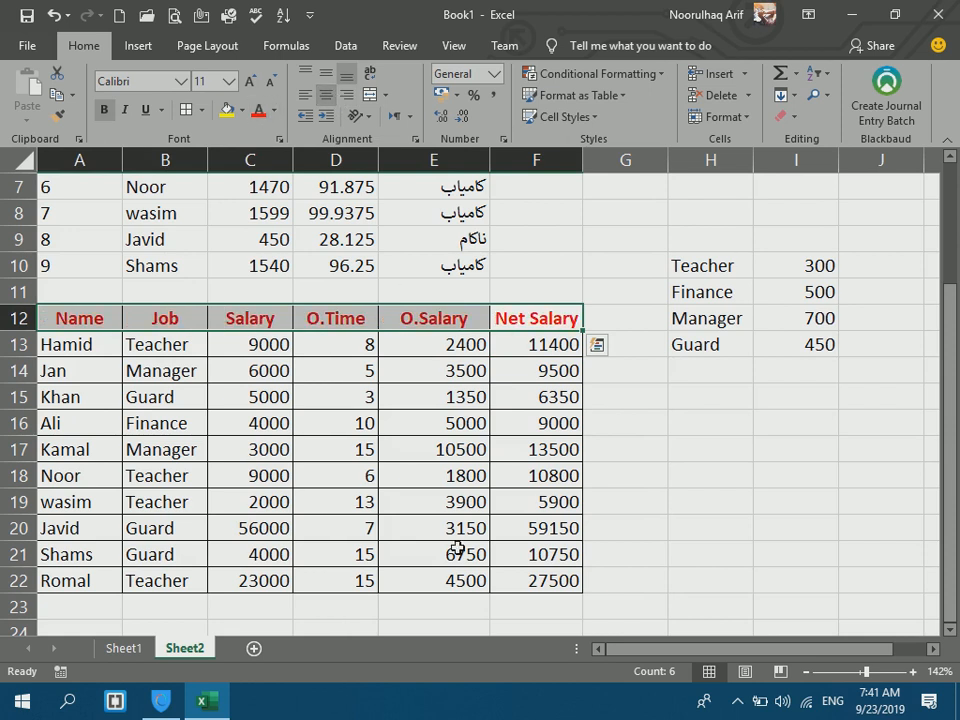
click(468, 607)
Label E23 Net Total and enter =SUM(F13:F22) beside it, giving 163850.
text(Net Total)
key(Tab)
text(=su)
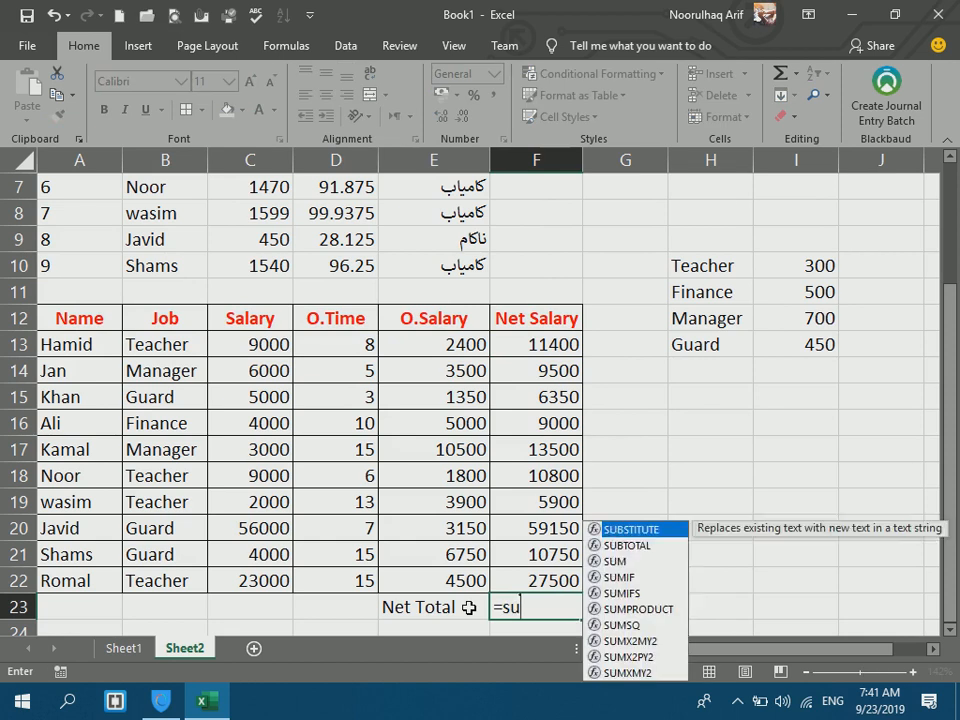
text(m()
drag(568, 343, 521, 570)
key(Return)
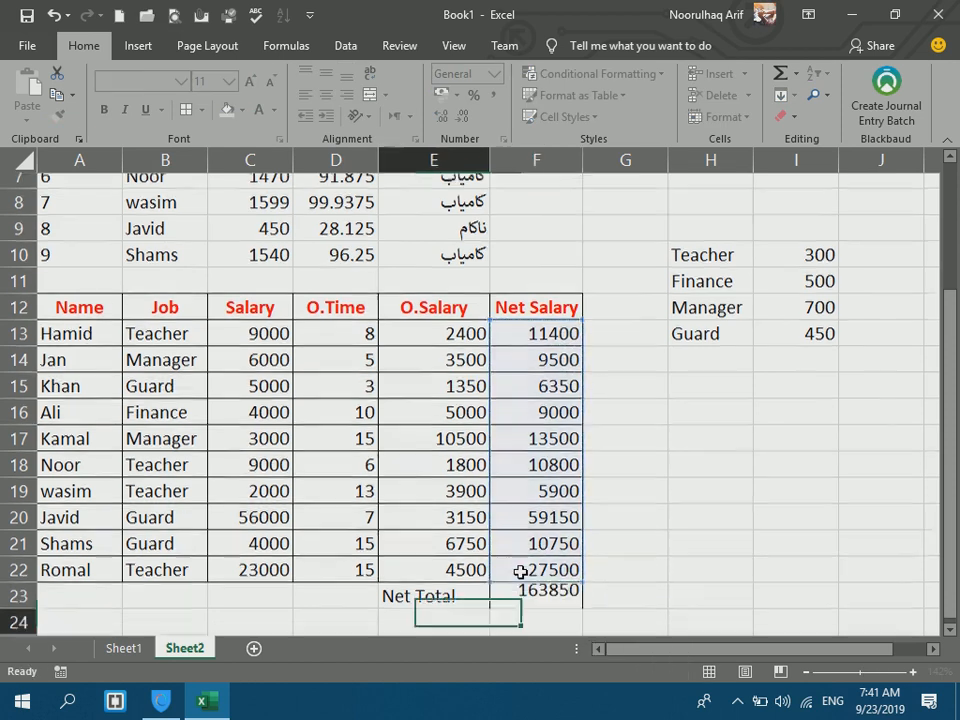
Make the Net Total label and its sum red and bold.
drag(456, 581, 540, 581)
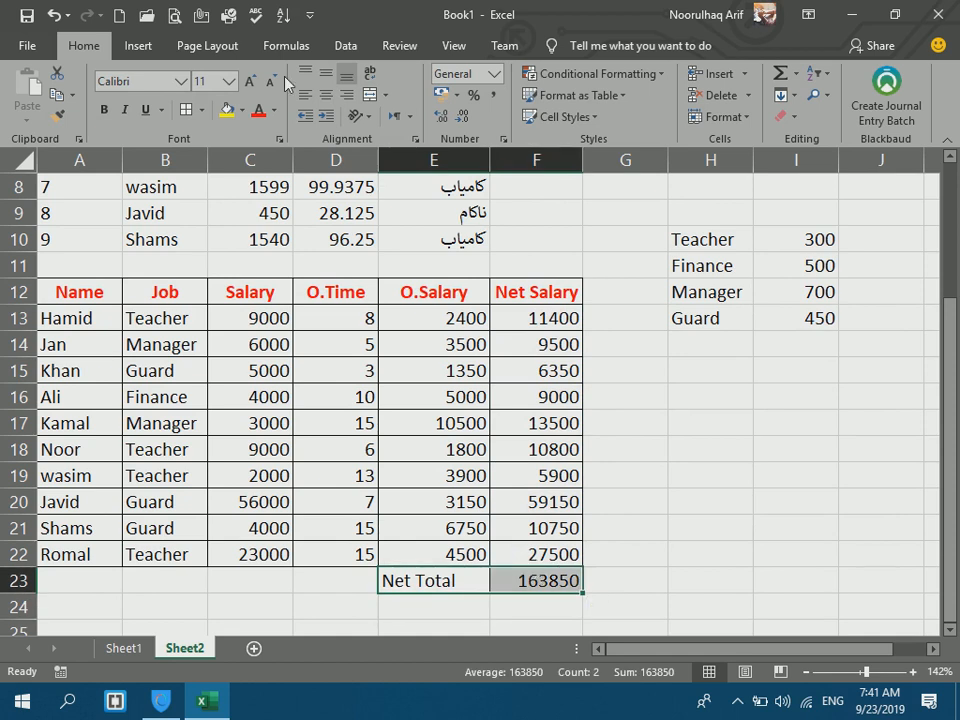
click(261, 112)
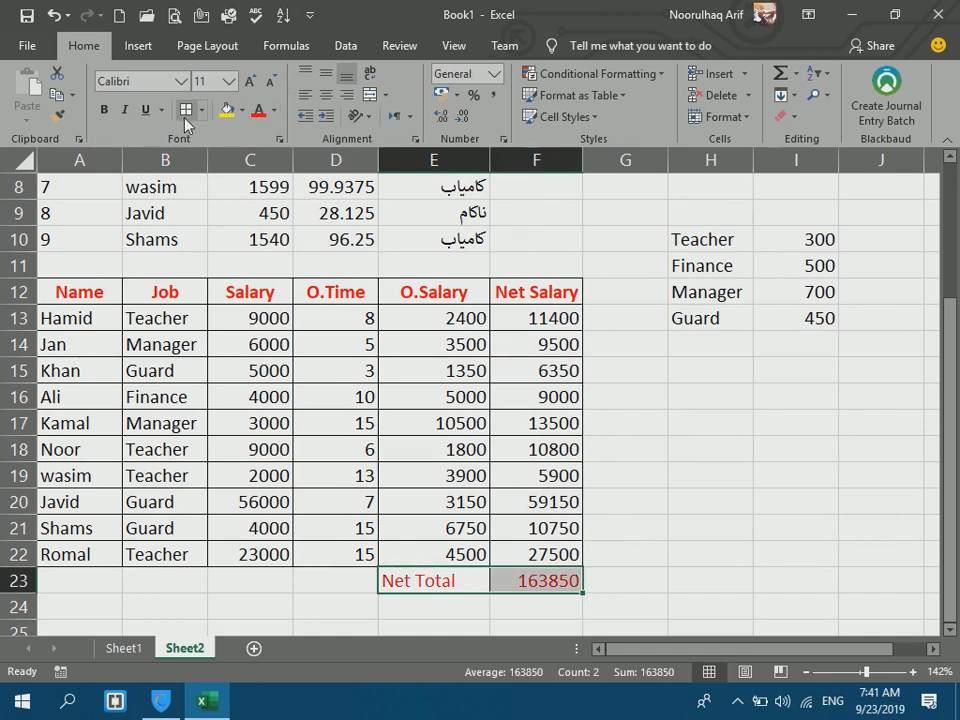
click(103, 110)
click(653, 394)
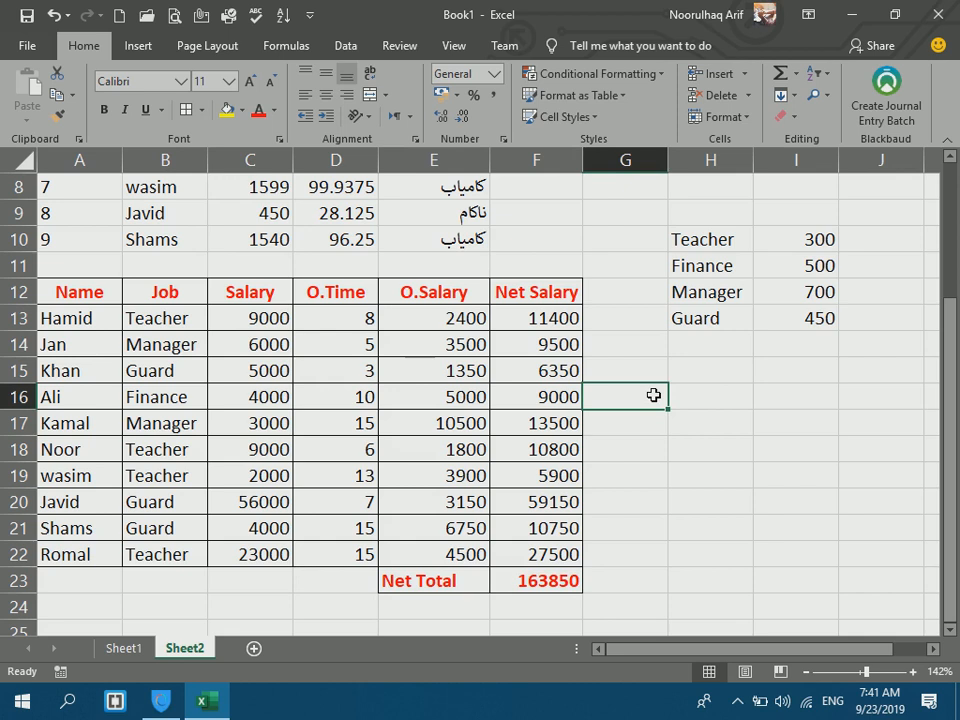
key(Down)
key(Down)
key(Down)
key(Down)
key(Down)
key(Down)
key(Down)
key(Down)
key(Down)
key(Down)
key(Down)
key(Left)
key(Left)
key(Left)
key(Left)
key(Left)
key(Left)
key(Up)
key(Up)
key(Up)
key(Down)
key(Down)
key(Down)
key(Down)
key(Down)
key(Down)
key(Down)
key(Up)
key(Up)
key(Up)
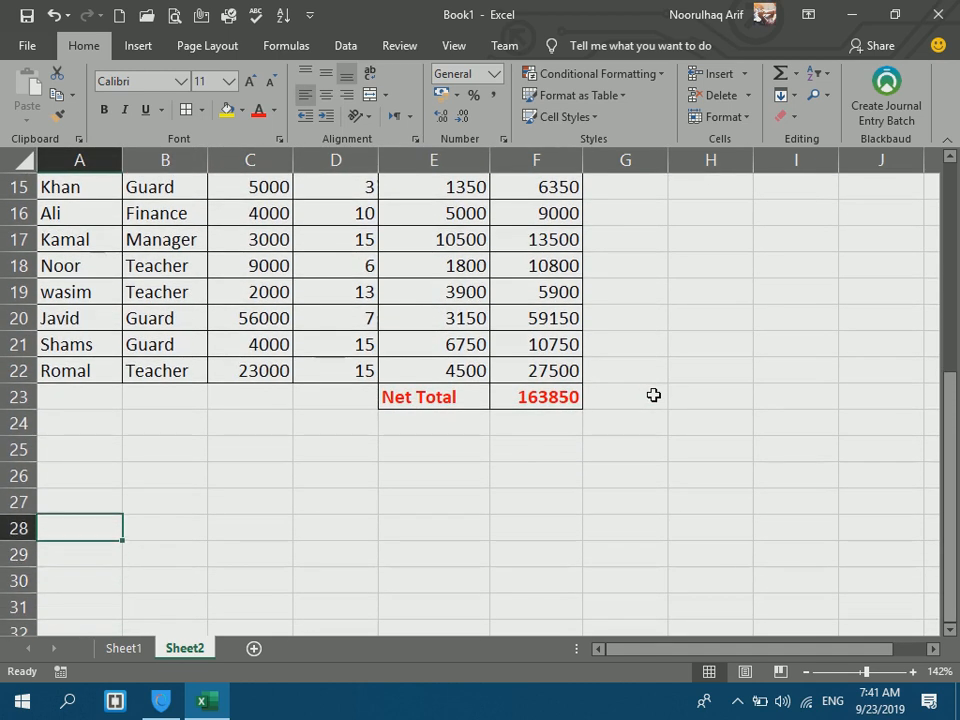
key(Up)
key(Up)
key(Up)
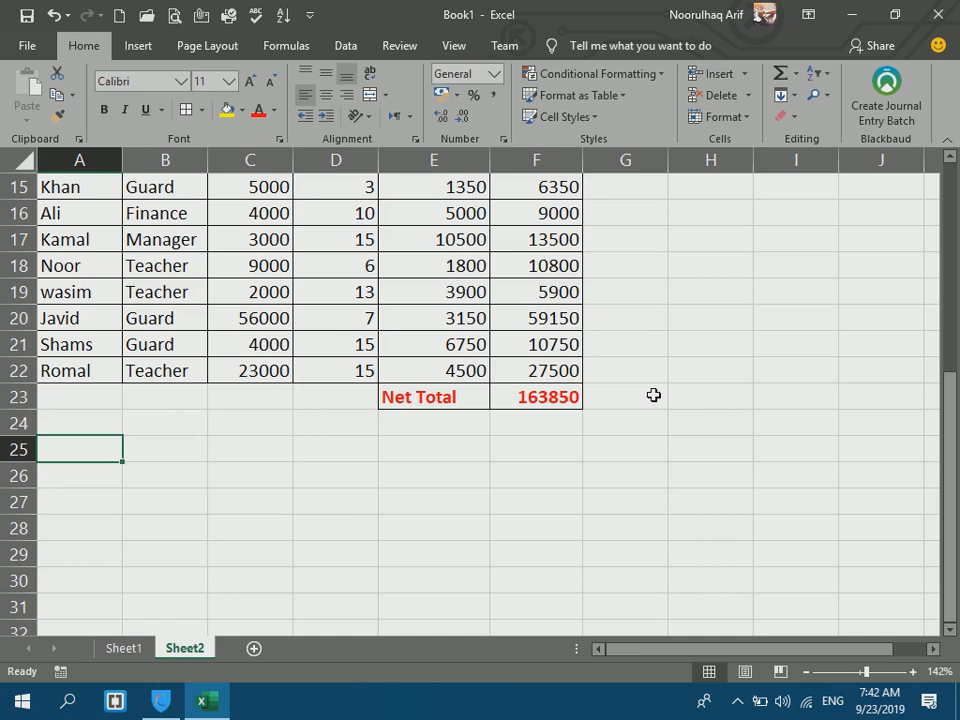
Clear the job rate lookup values from columns H and I.
text(N)
drag(951, 372, 951, 340)
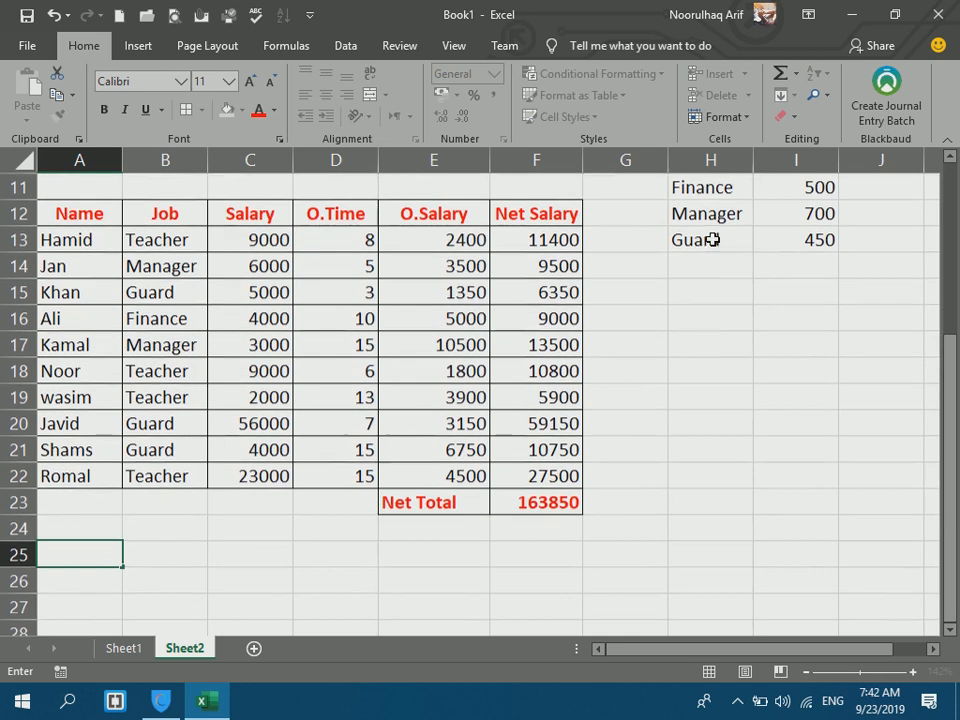
click(658, 210)
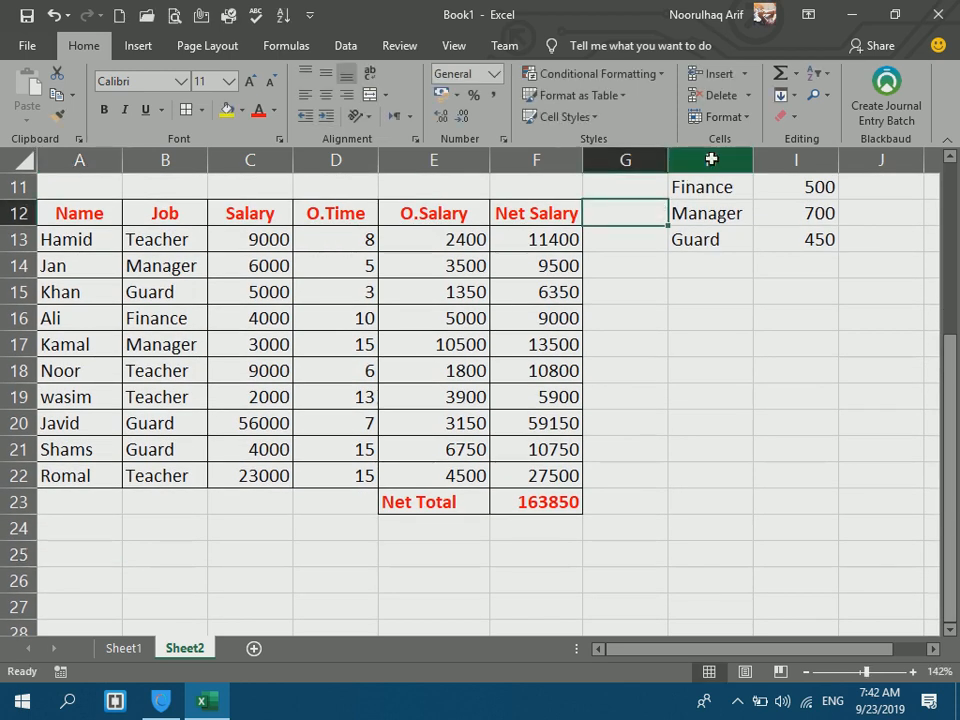
drag(711, 160, 797, 160)
key(Delete)
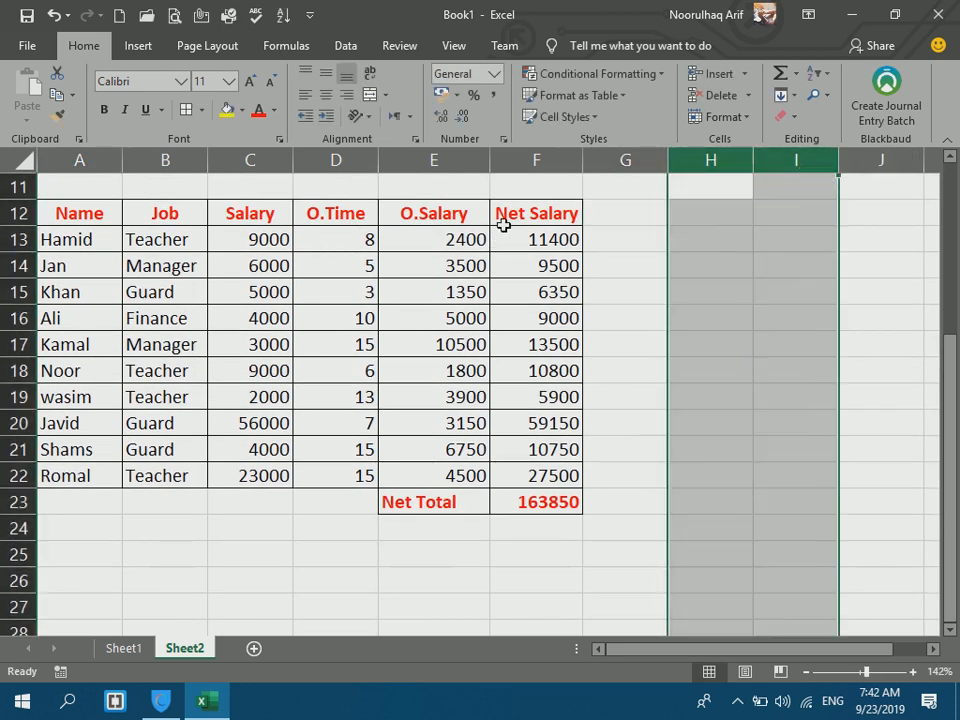
Rename the F12 header to Gross Salary and widen column F.
click(500, 220)
text(Gross Salary)
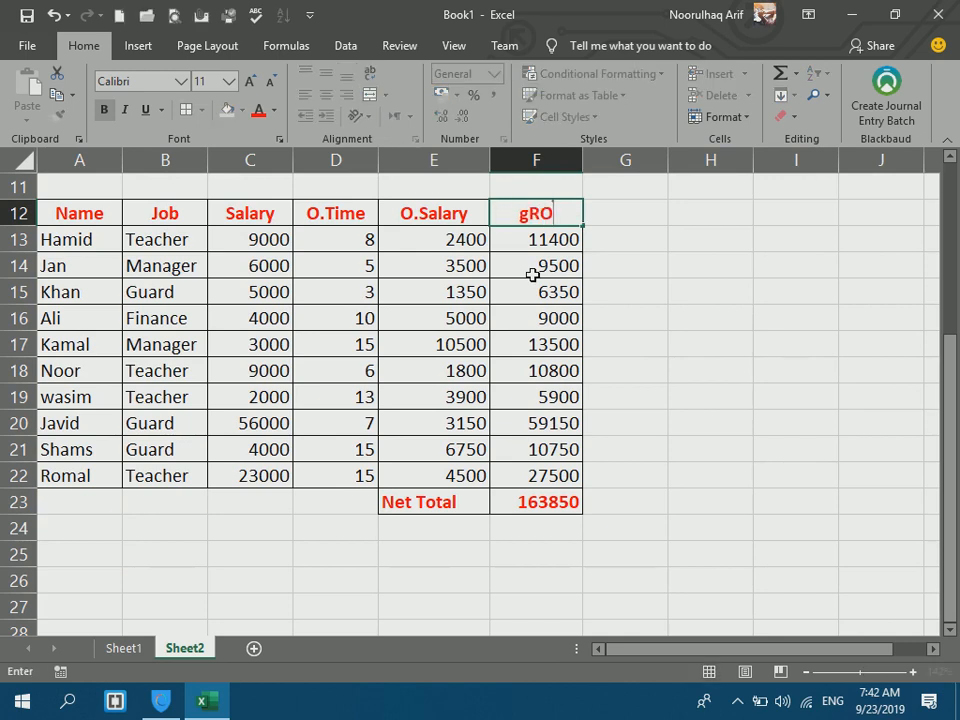
key(Return)
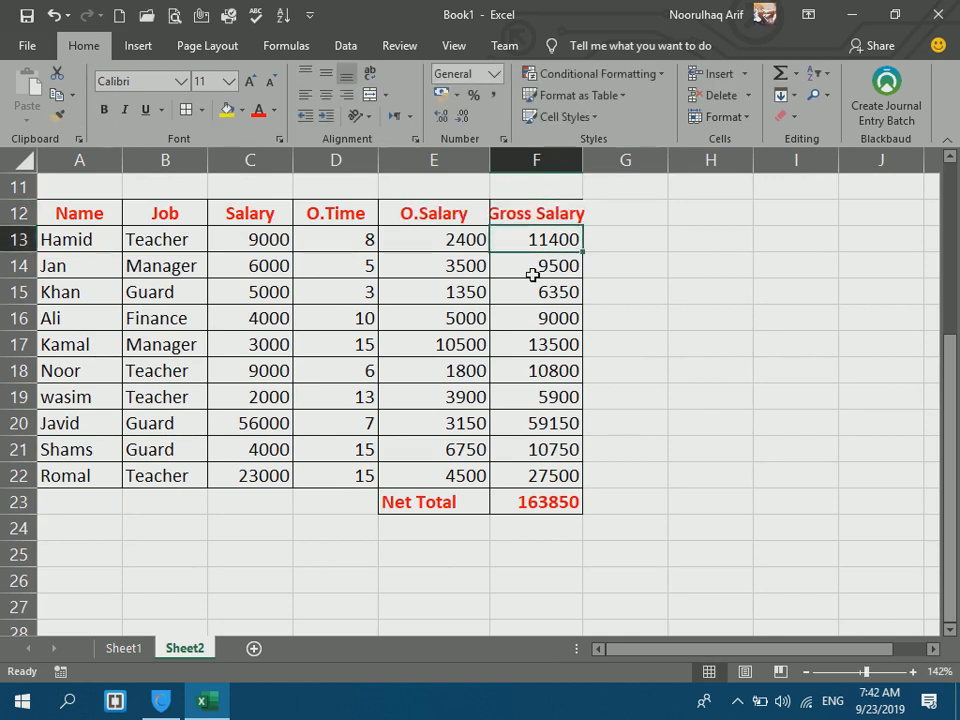
drag(578, 152, 620, 167)
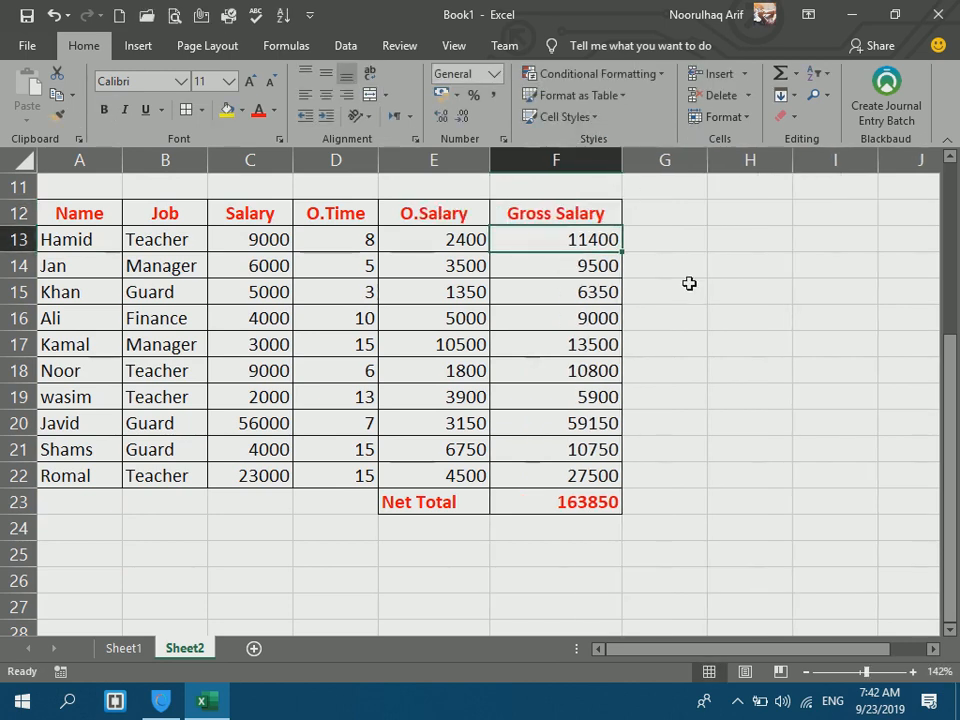
click(697, 287)
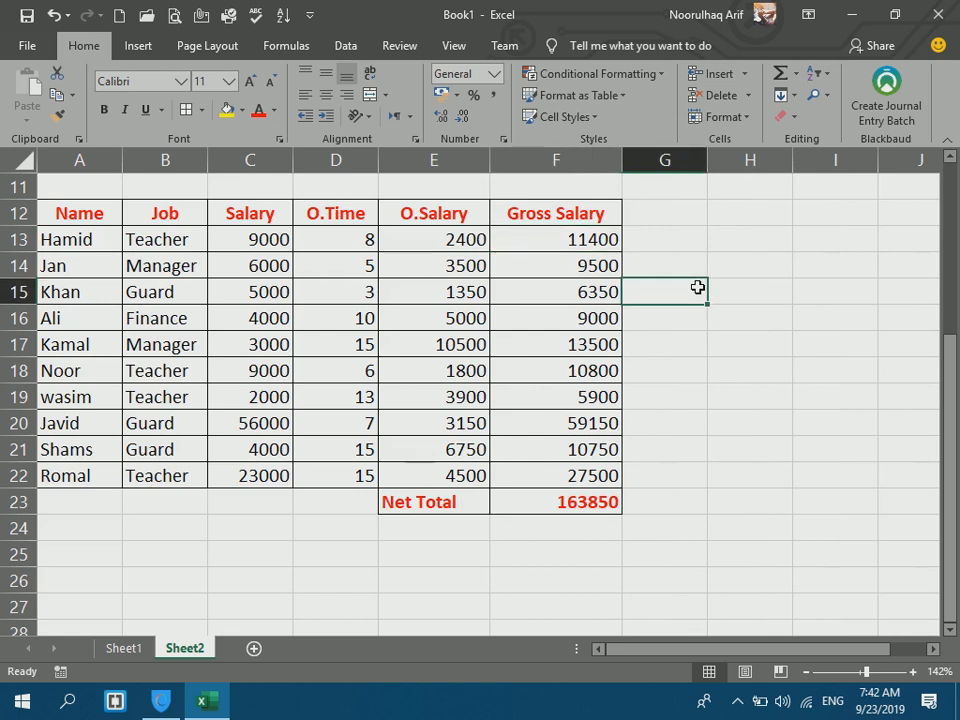
Add a Tax header in G12 and give G12:G22 borders.
click(669, 221)
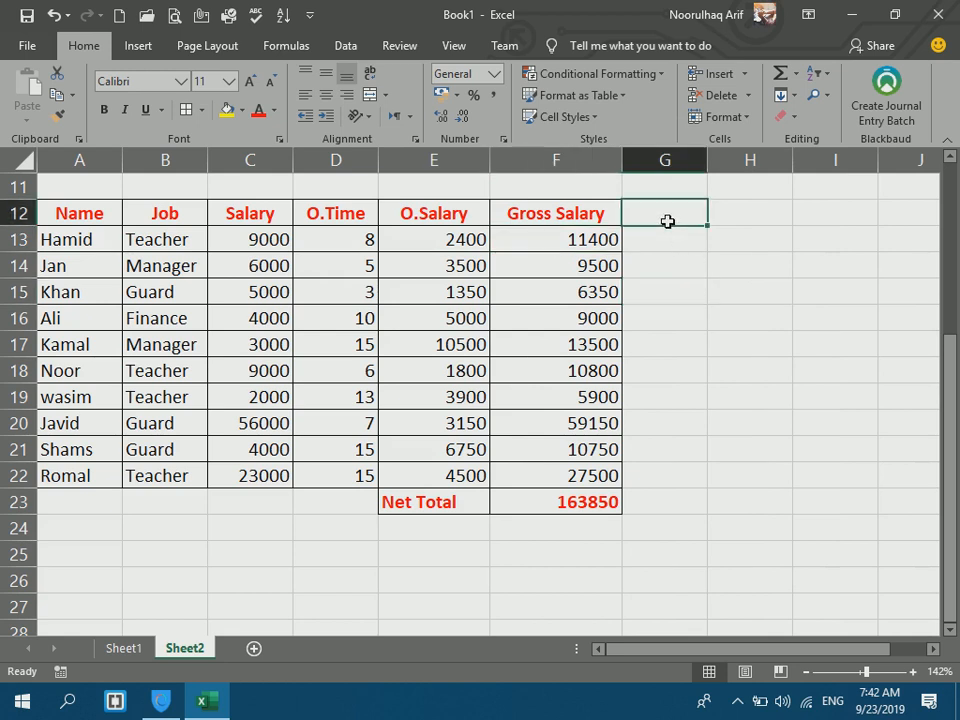
text(Tax)
key(Return)
drag(656, 214, 649, 480)
click(185, 112)
Relabel the total cell E23 as Gross Salary.
click(428, 501)
text(Gross Salary)
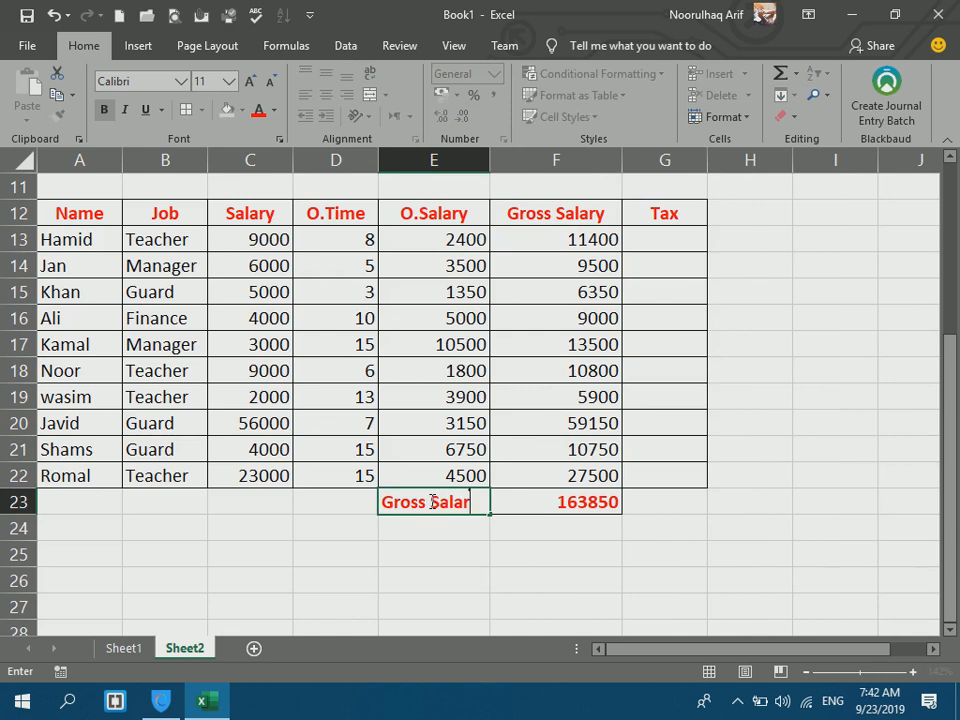
key(Tab)
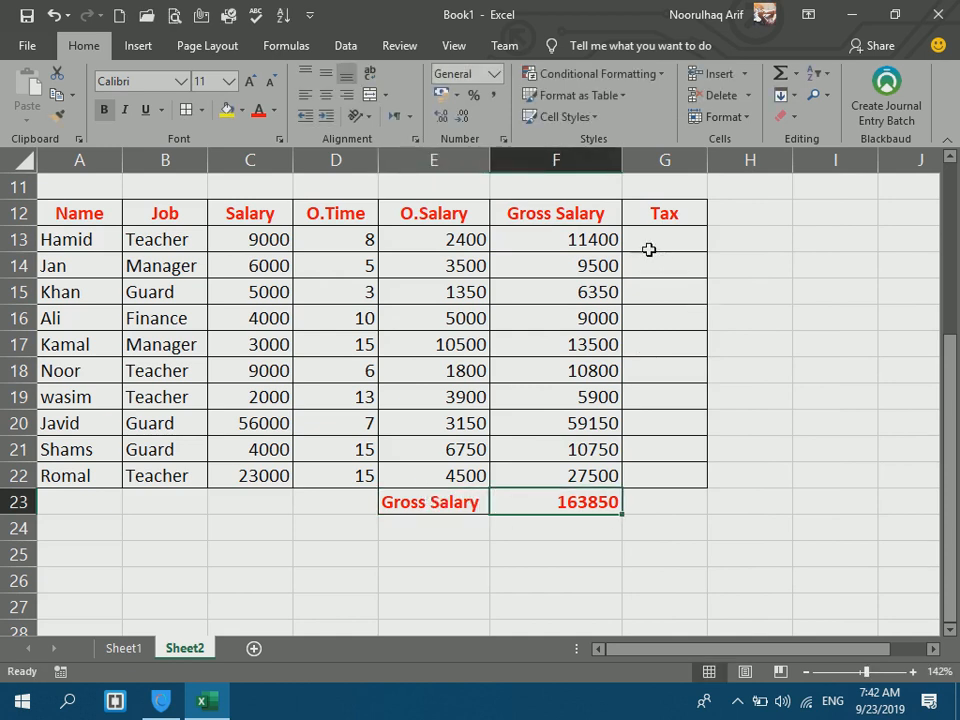
click(647, 242)
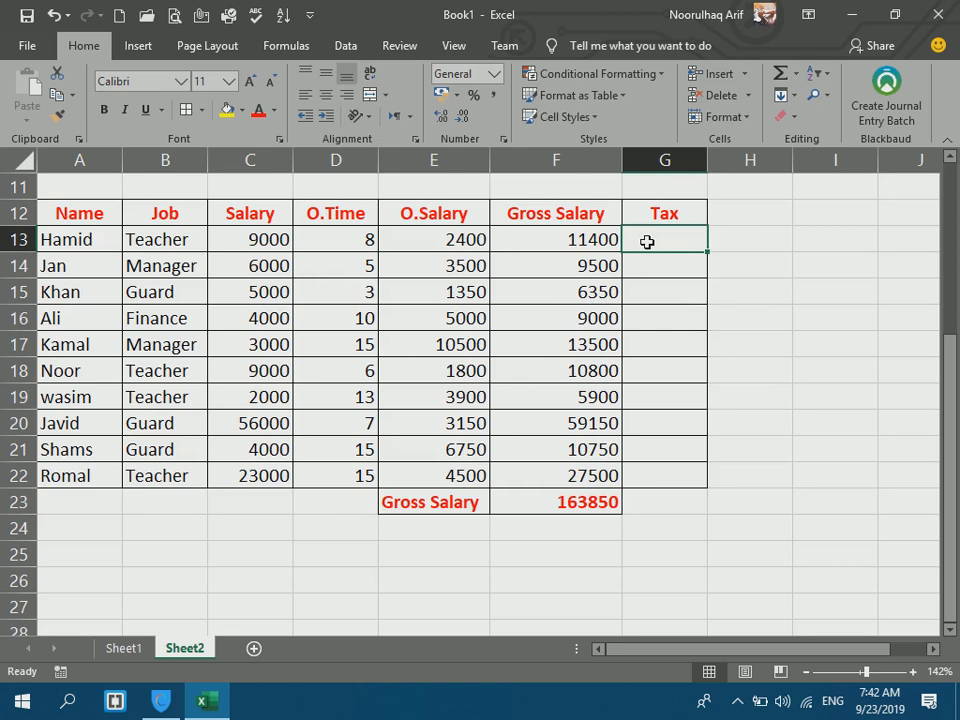
Enter =IF(F13<=5000,0,F13*10/100) in G13, showing 1140.
text(=if()
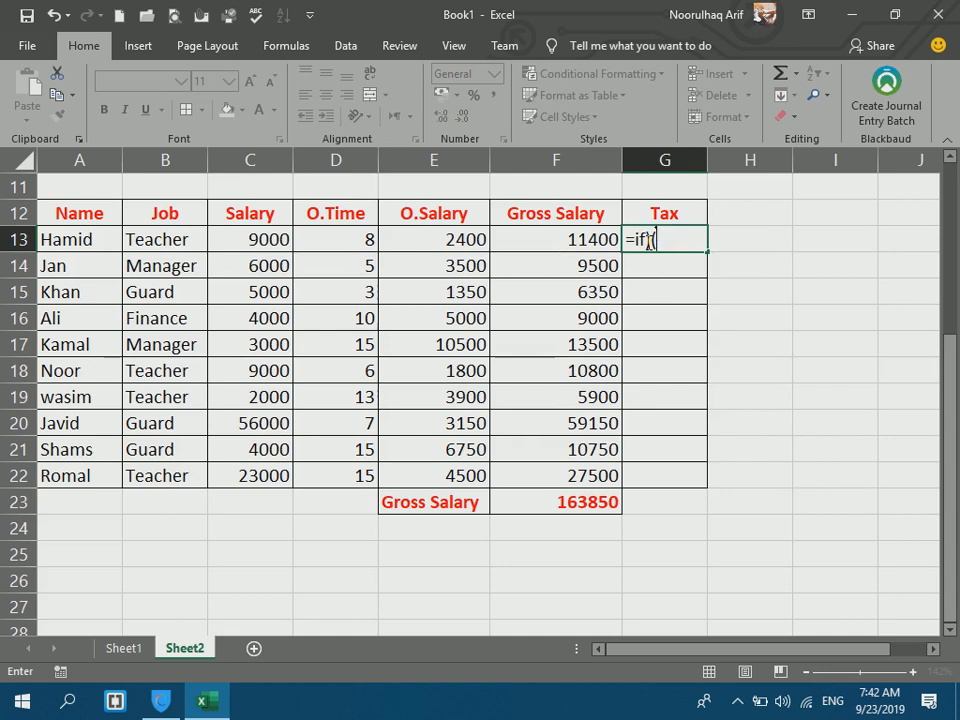
key(BackSpace)
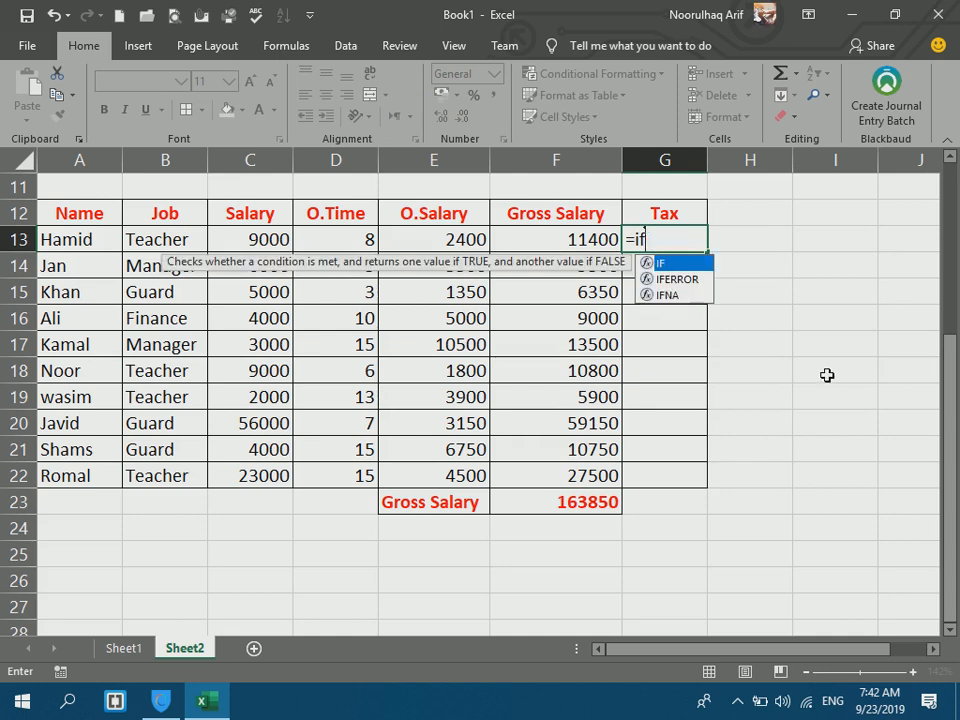
text(()
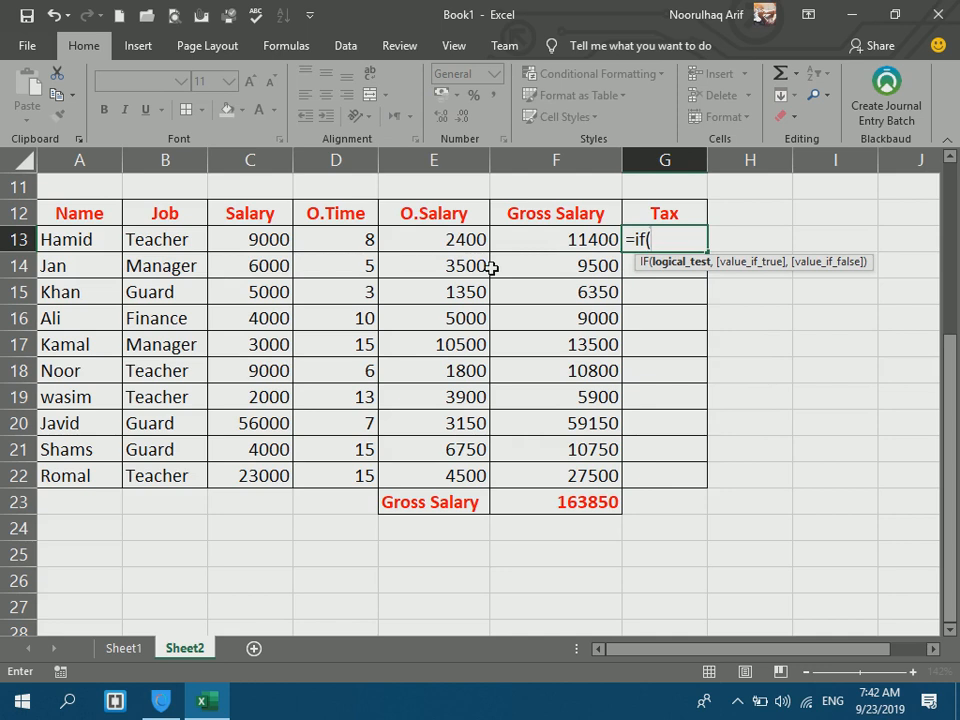
click(452, 243)
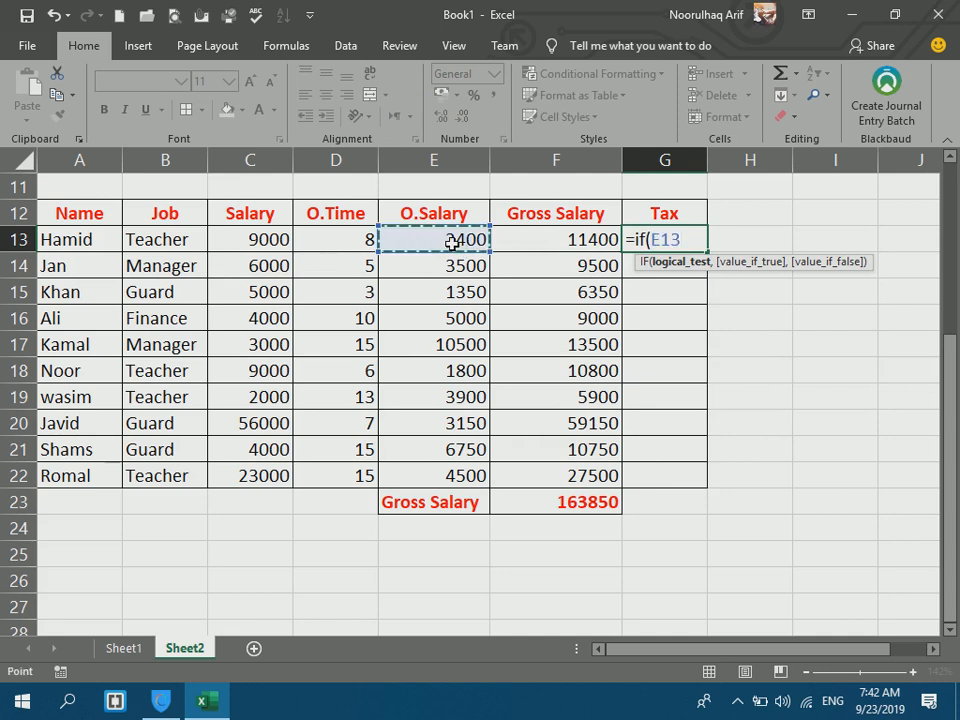
click(545, 241)
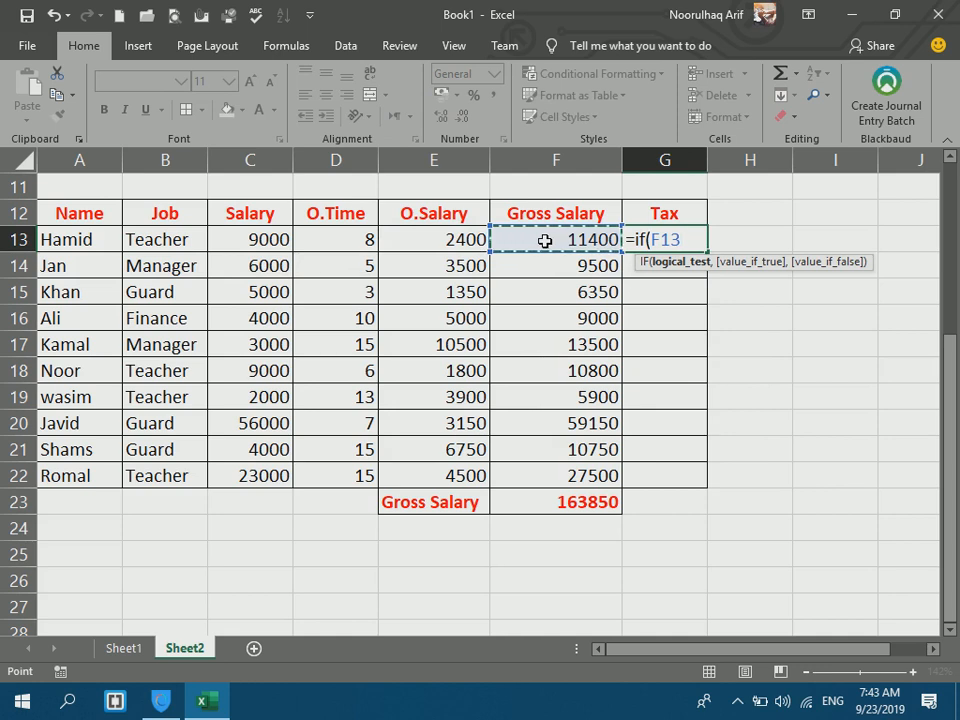
text(<)
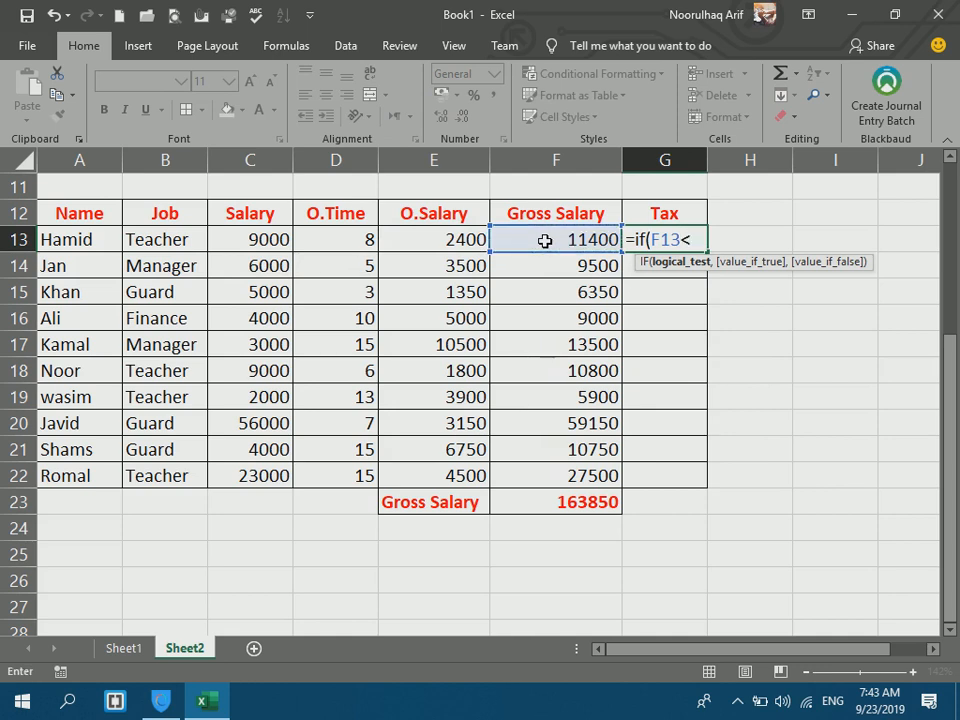
text(=5000)
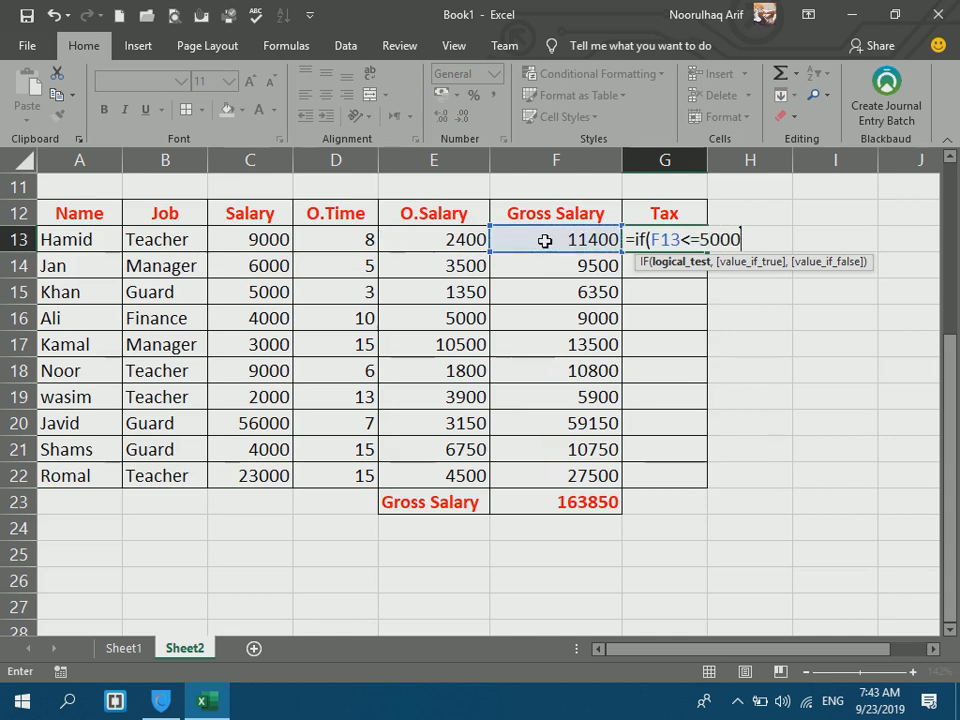
text(,)
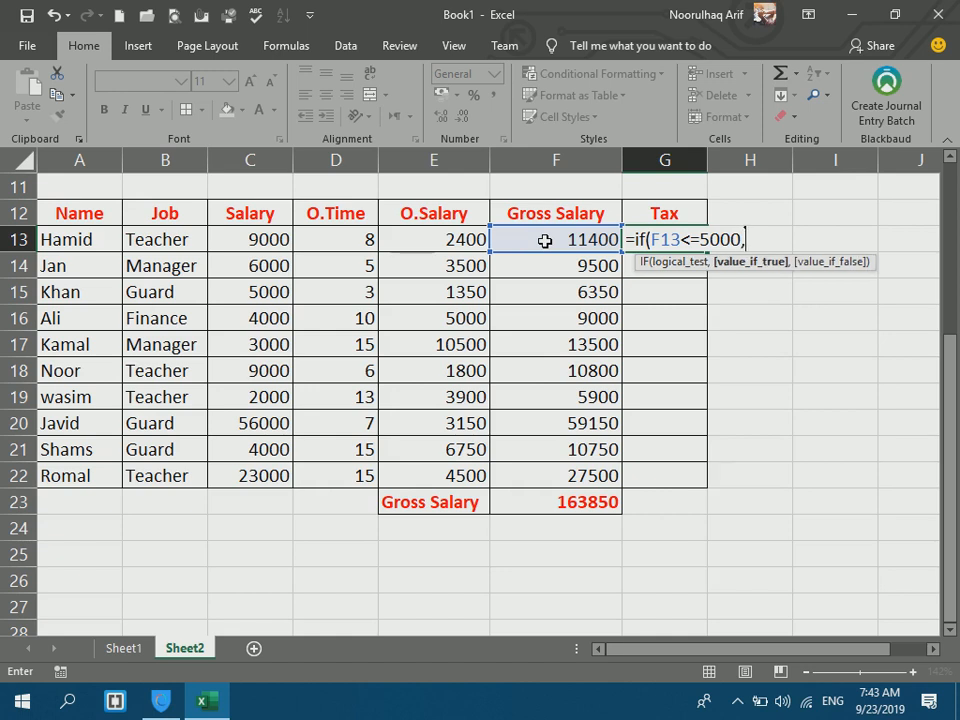
text(0,)
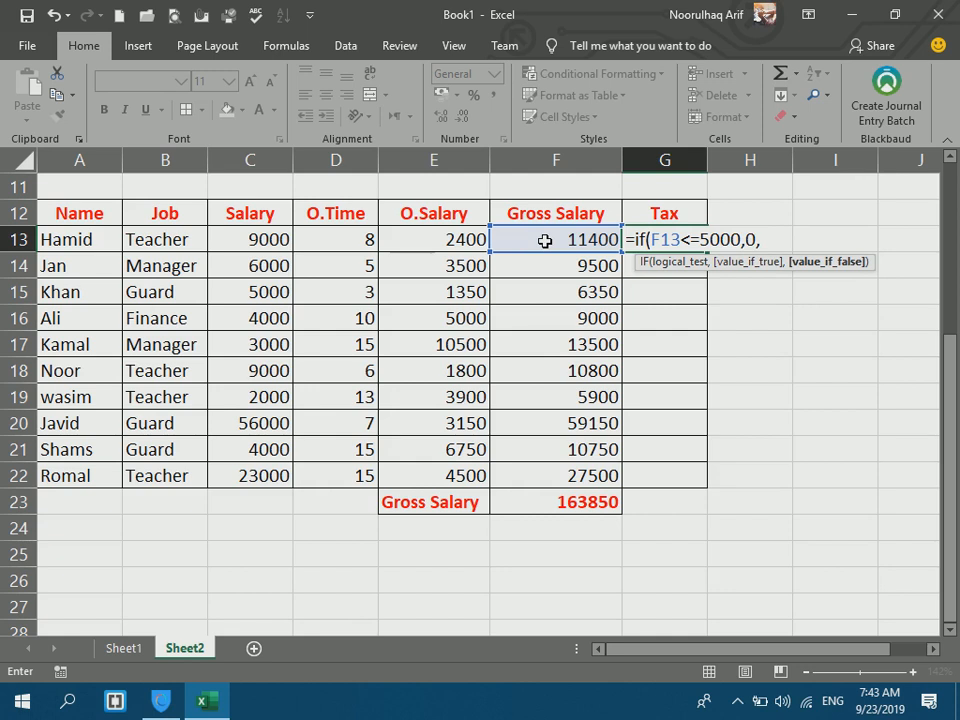
key(BackSpace)
text(,)
click(528, 233)
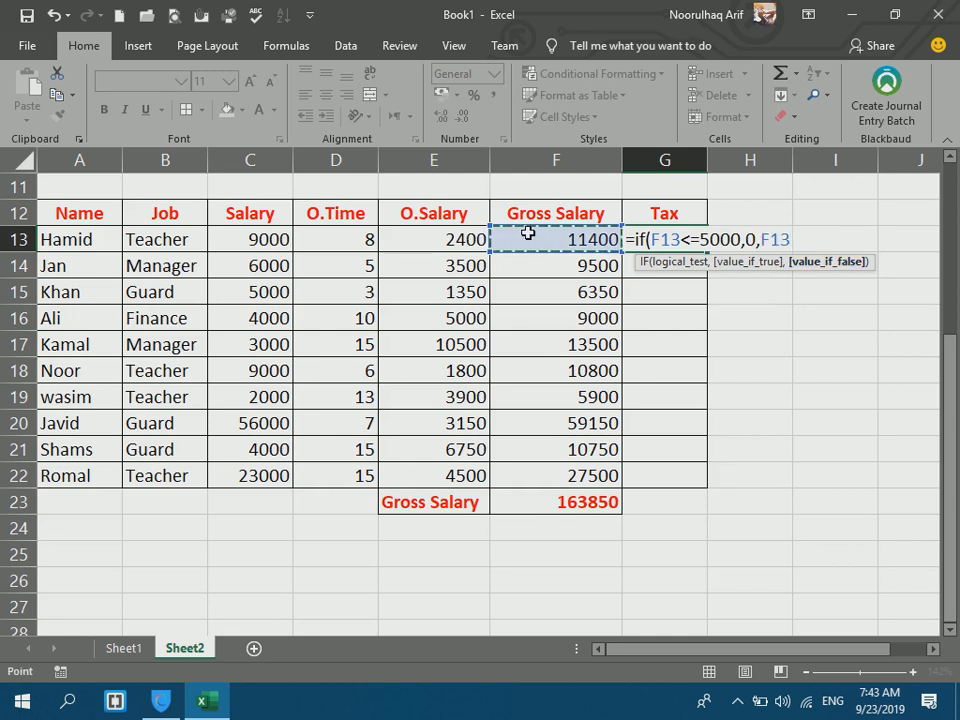
text(*10/100)
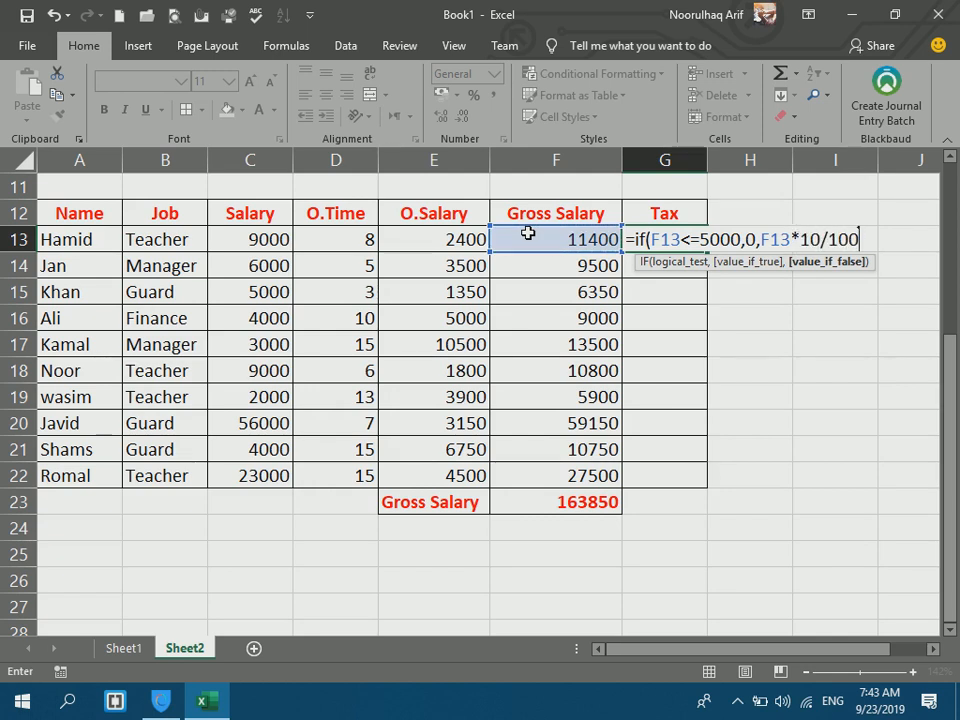
text())
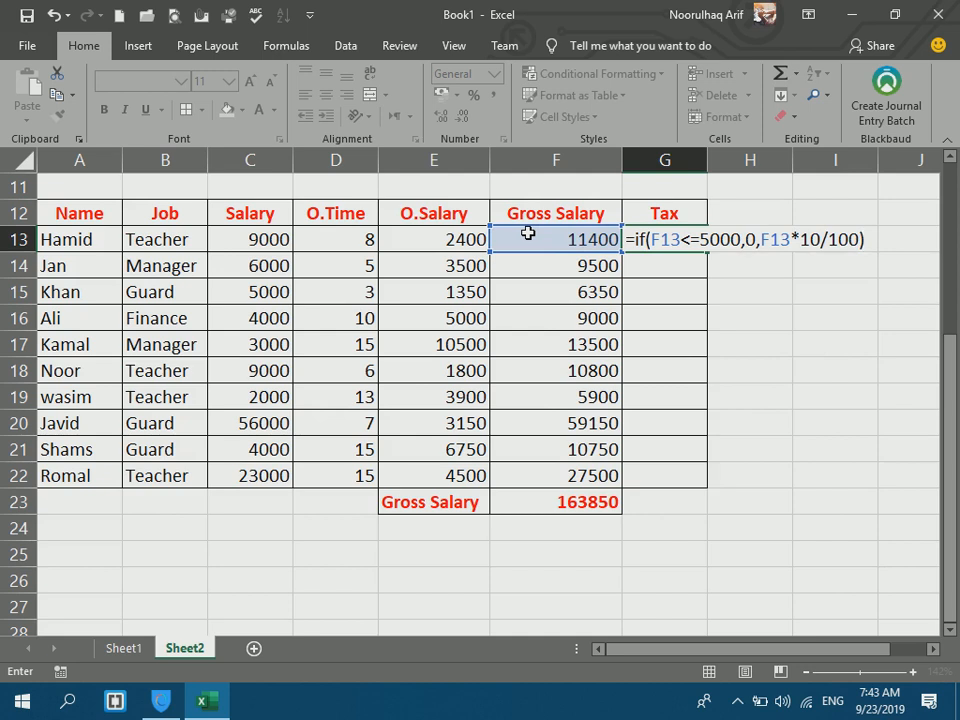
key(Return)
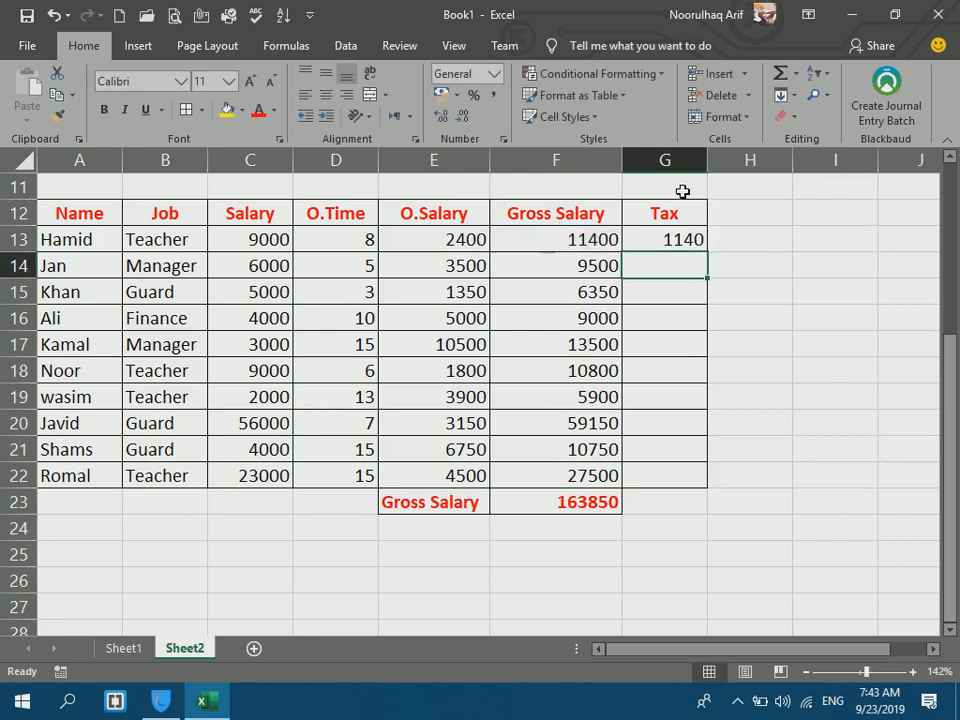
Copy the G13 tax formula down to G22.
click(572, 233)
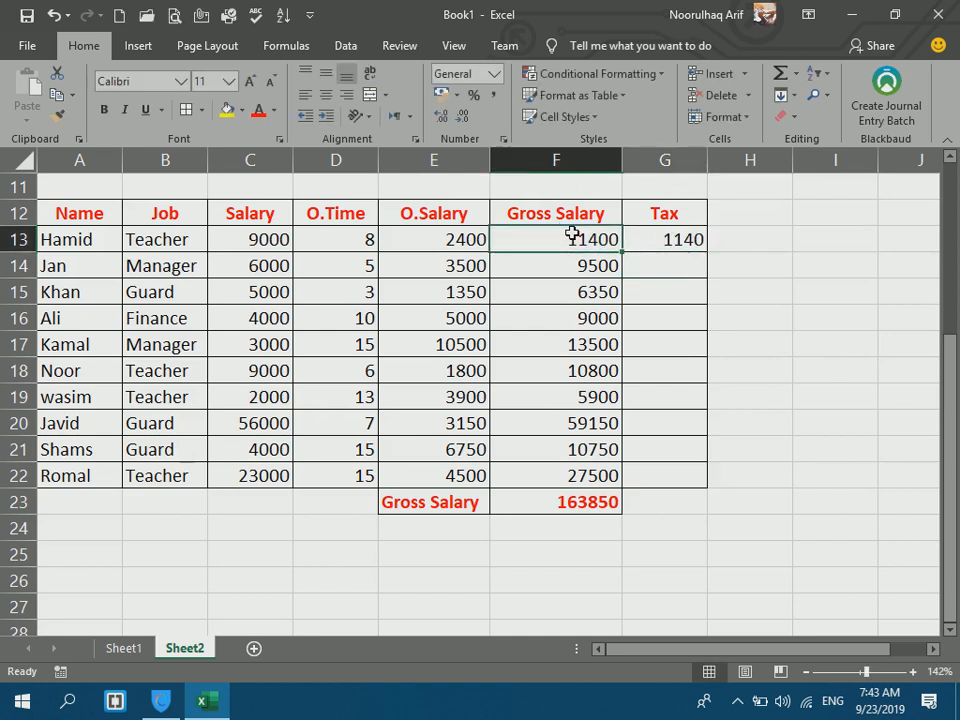
click(668, 235)
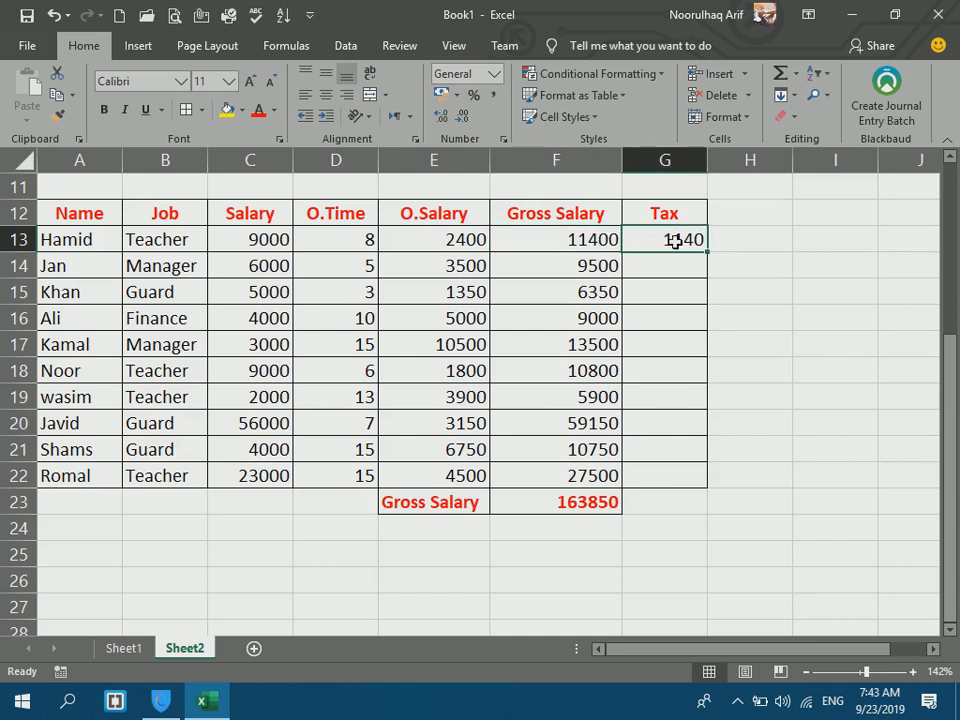
drag(707, 251, 688, 484)
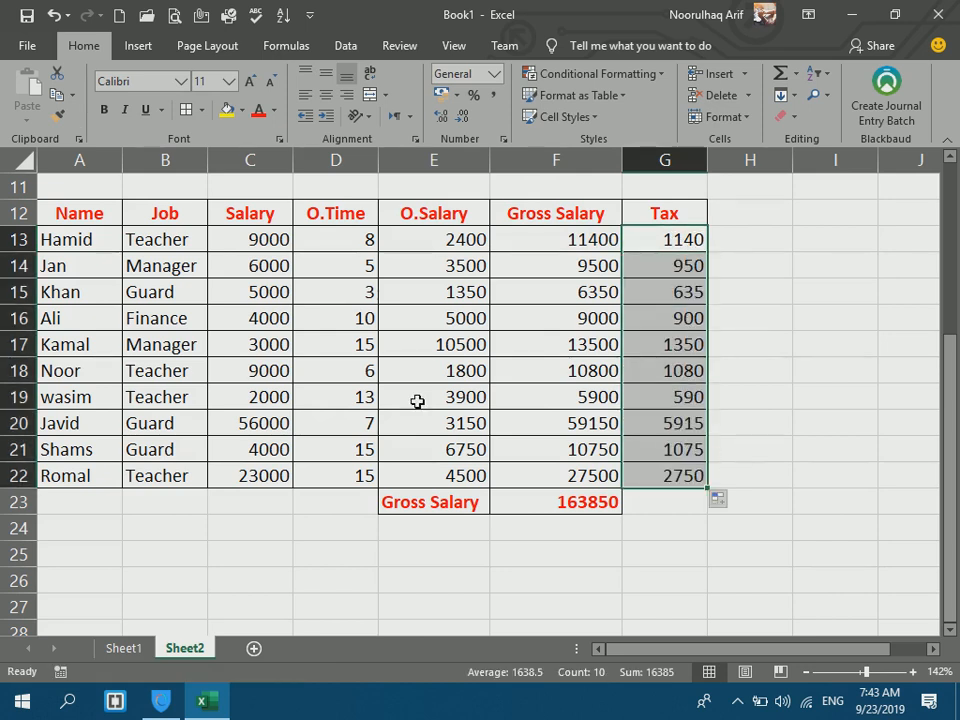
Change the overtime in D16 from 10 to 0.
click(309, 312)
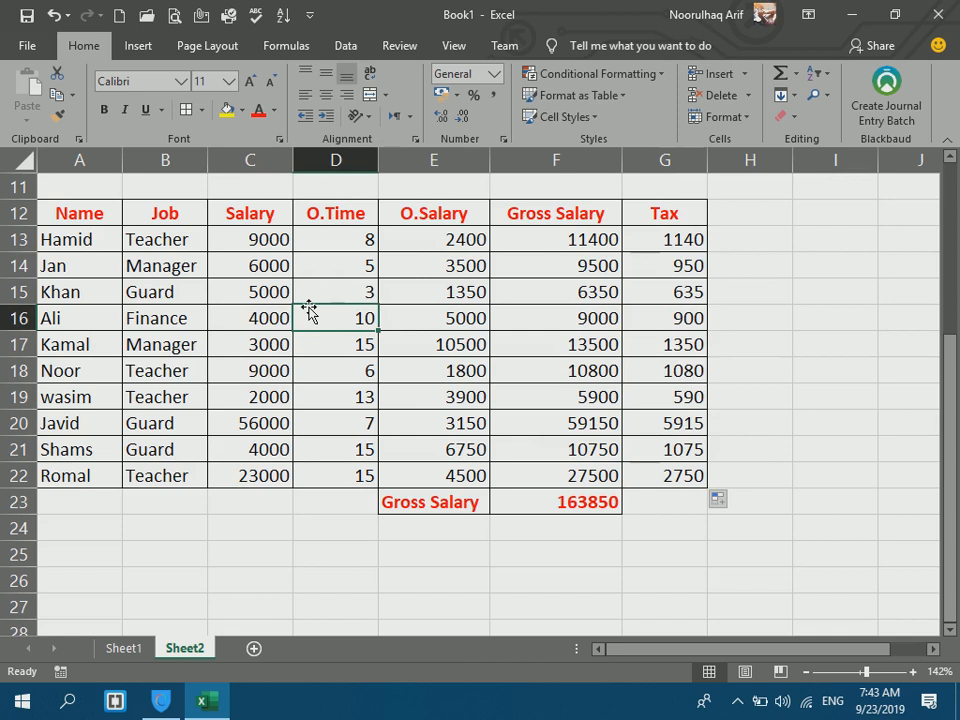
text(0)
key(Return)
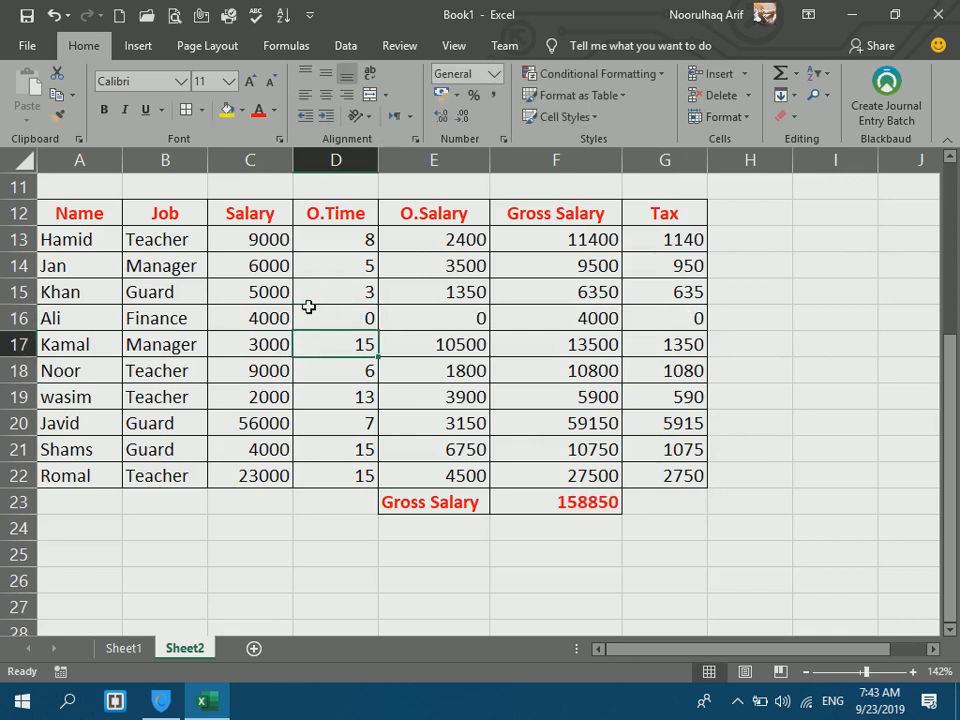
Try Ali's overtime in D16 as 7, then 1, checking the recalculated gross and tax.
click(670, 317)
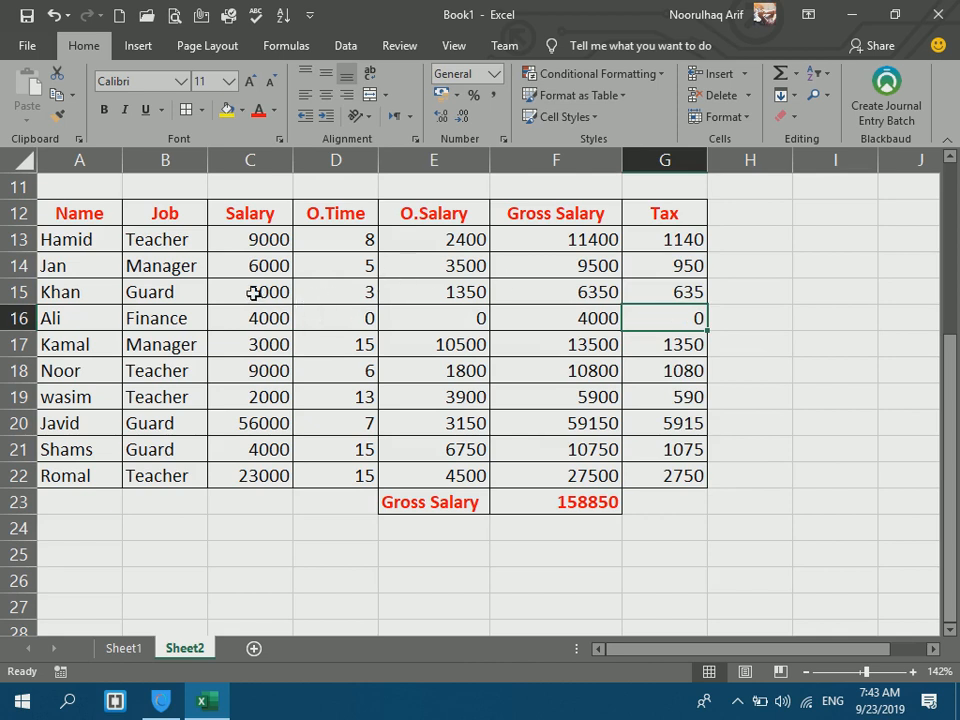
click(310, 322)
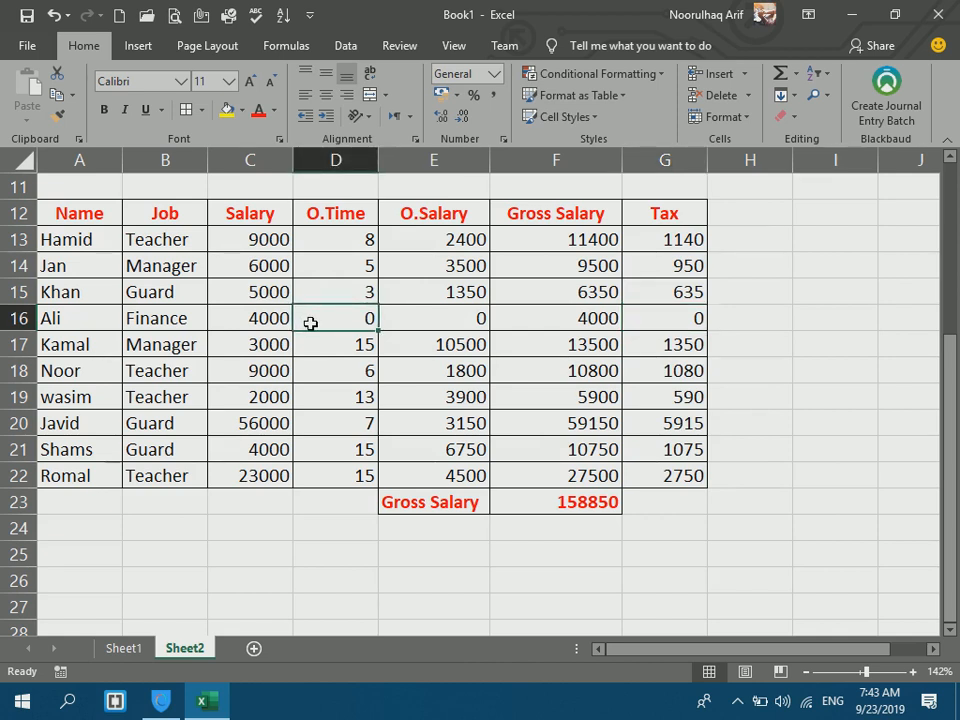
text(7)
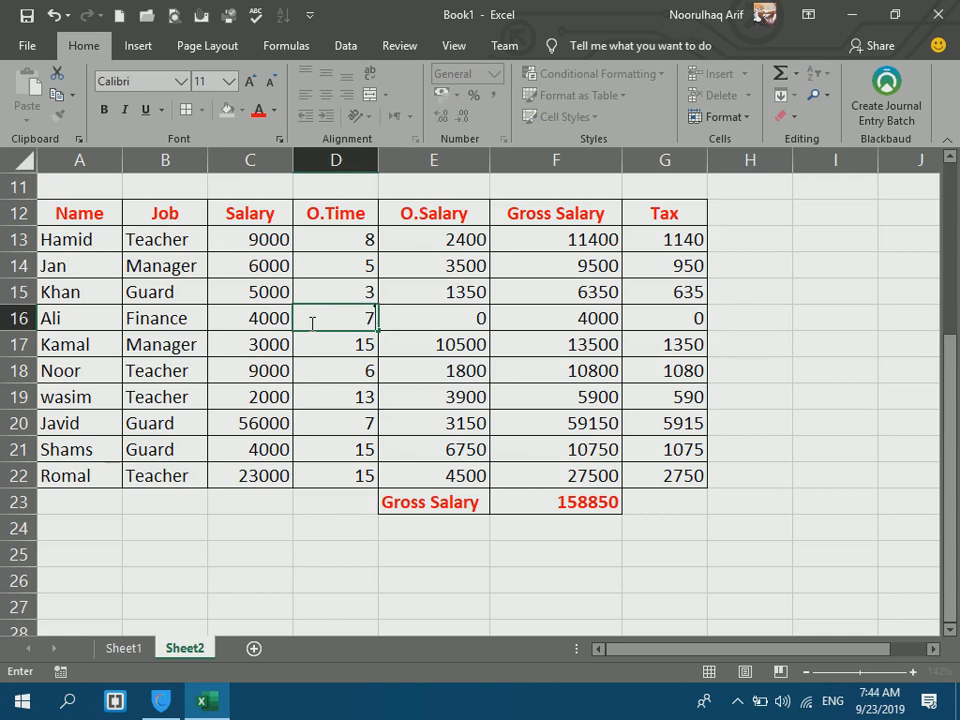
key(Return)
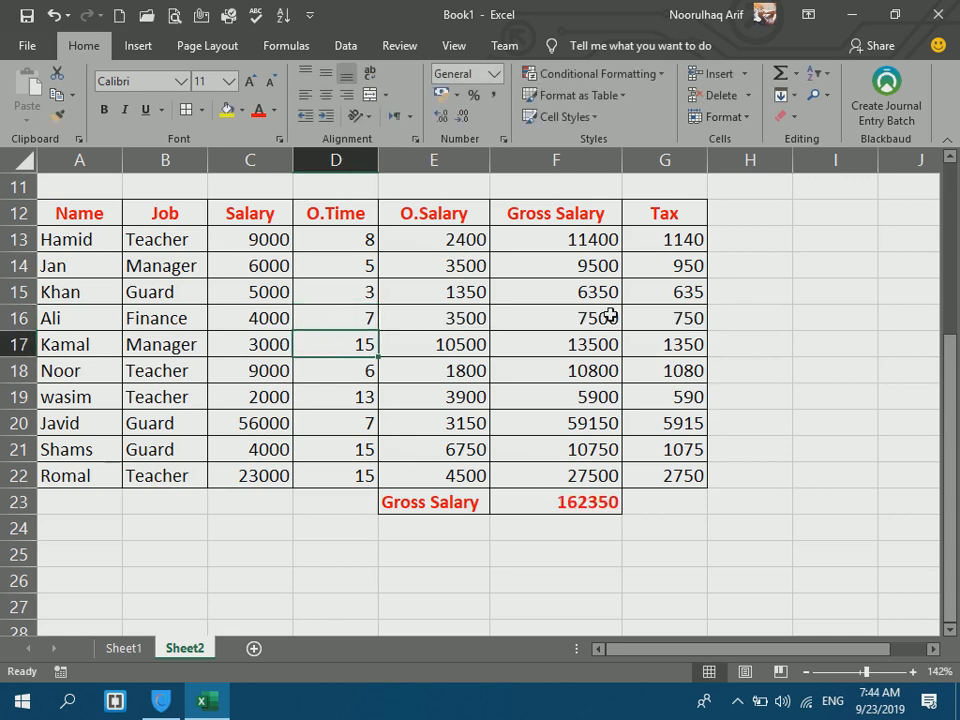
click(610, 316)
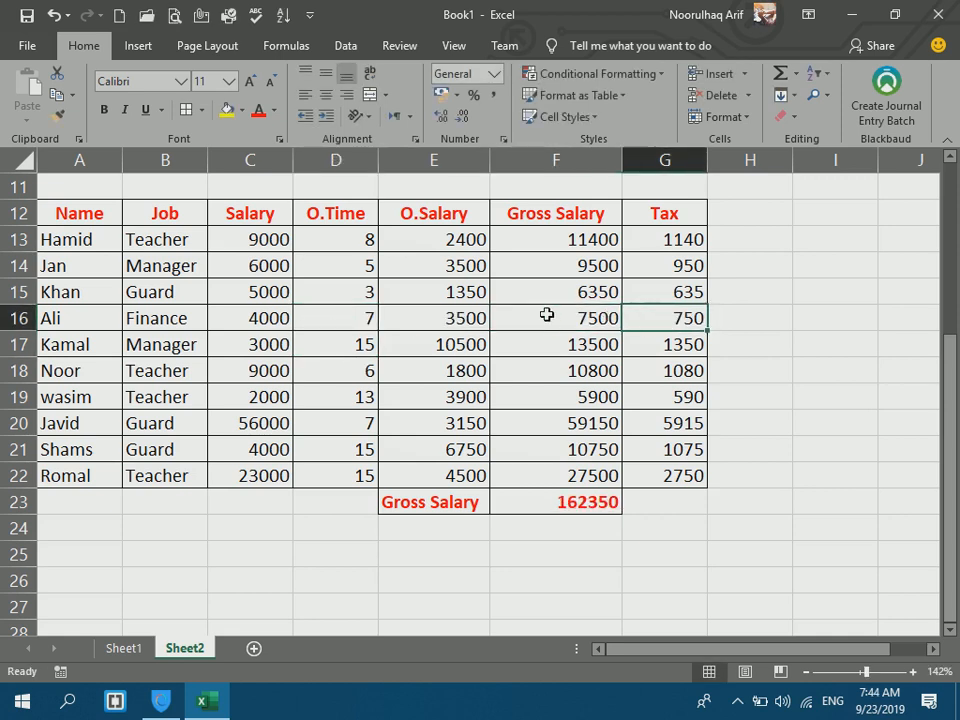
click(366, 317)
text(1)
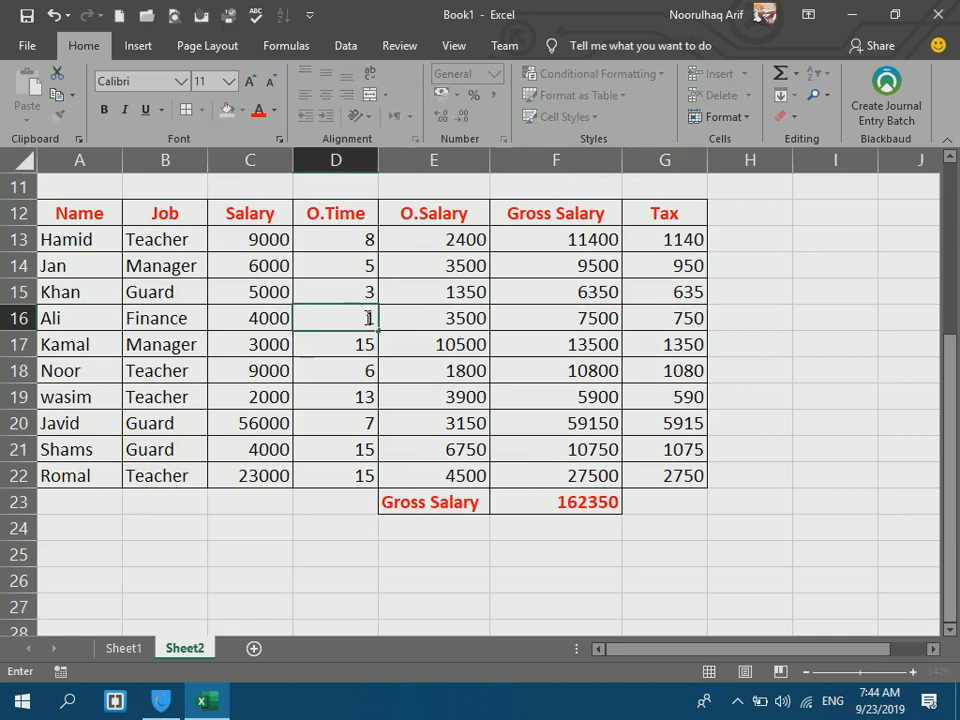
key(Return)
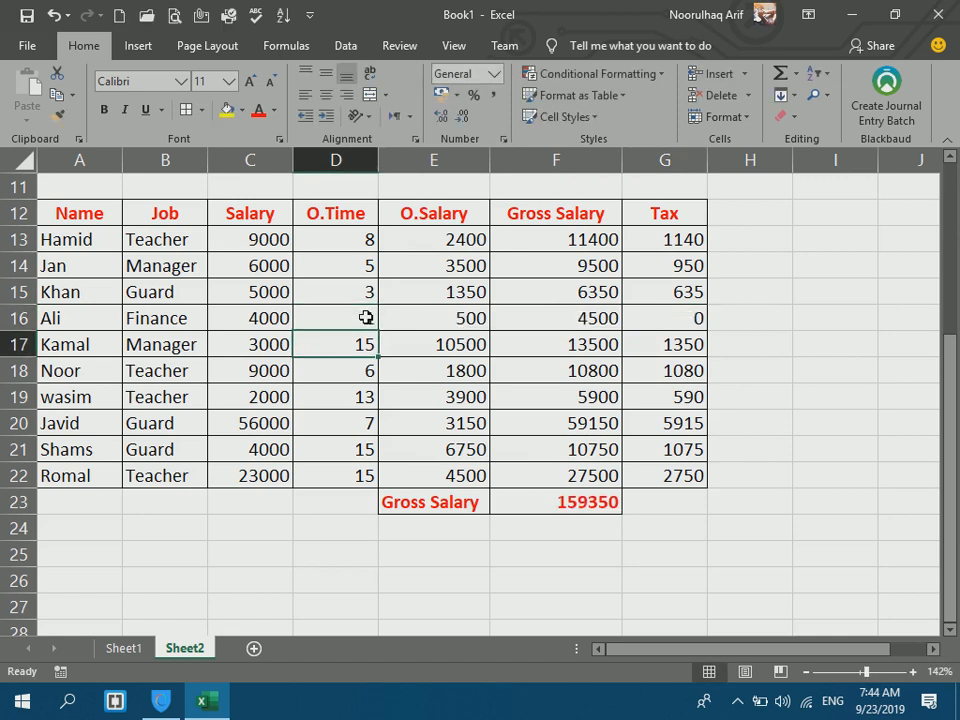
Change Ali's overtime to 2, then settle on 3, confirming his tax reads 550.
click(660, 318)
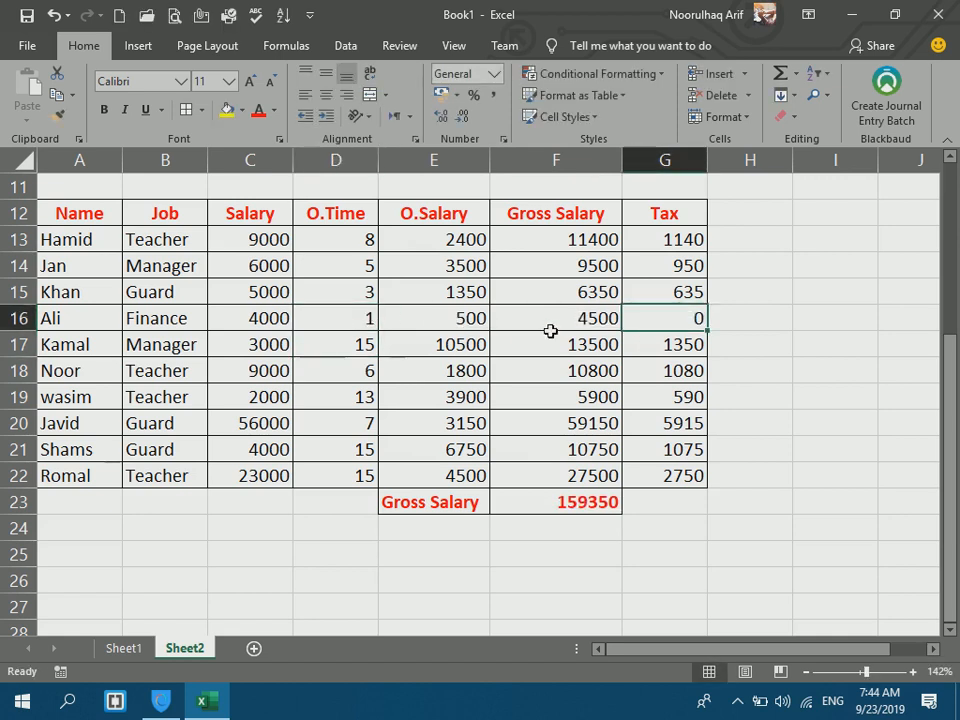
click(342, 314)
text(2)
key(Return)
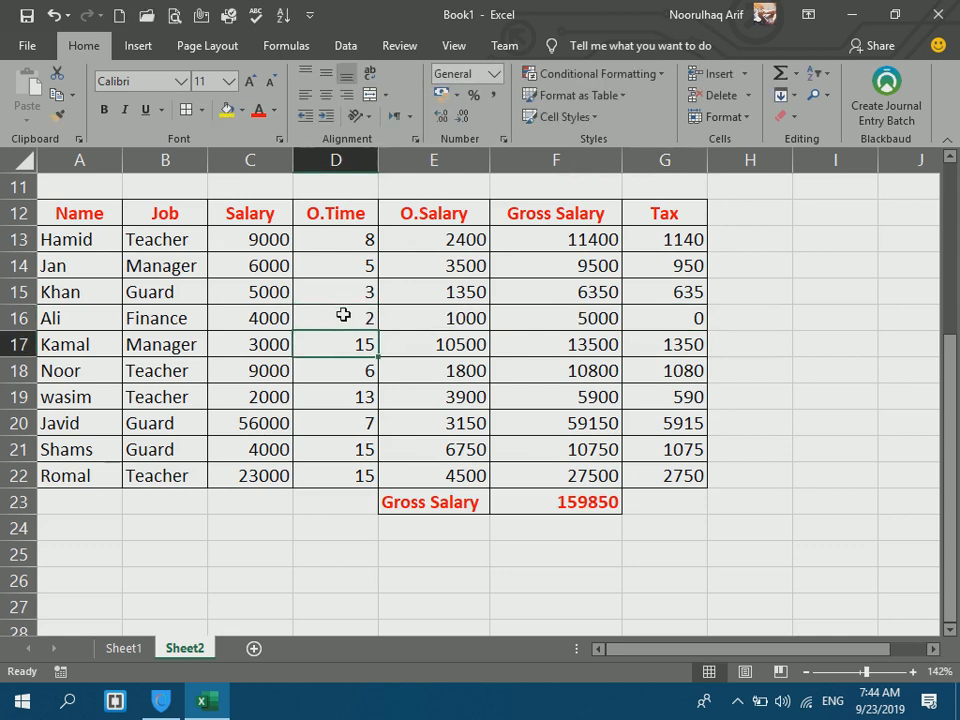
click(563, 318)
drag(563, 318, 692, 316)
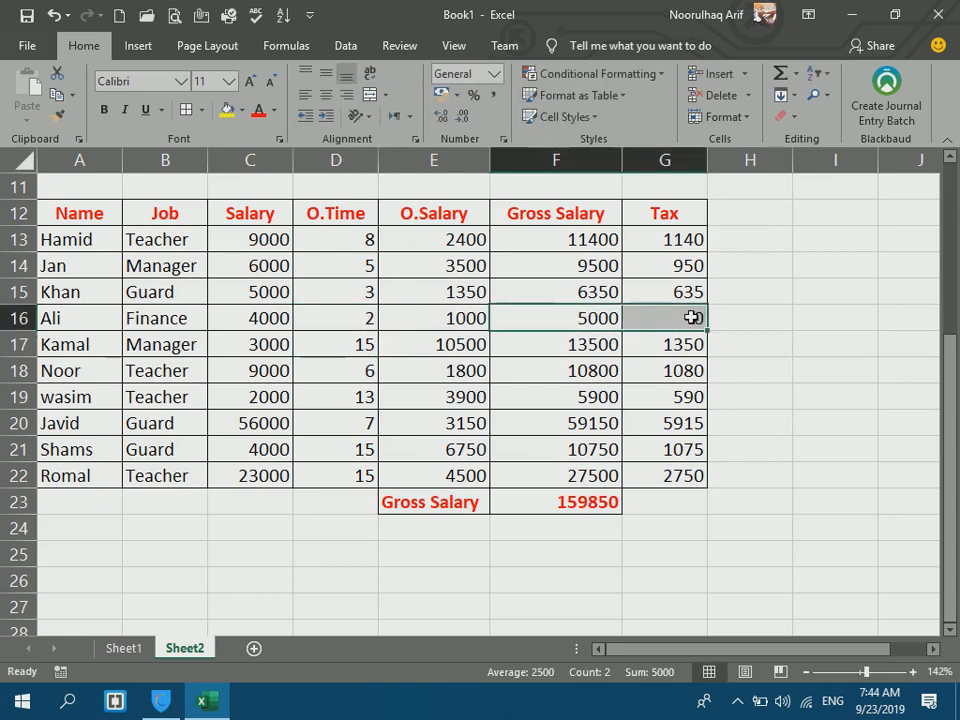
click(320, 308)
text(3)
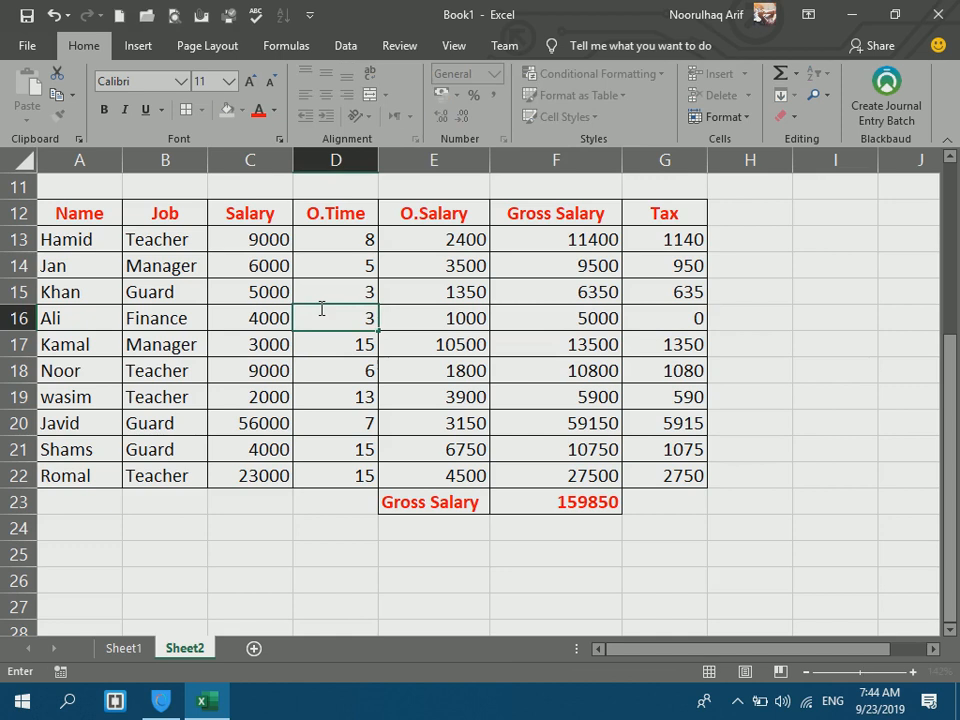
key(Return)
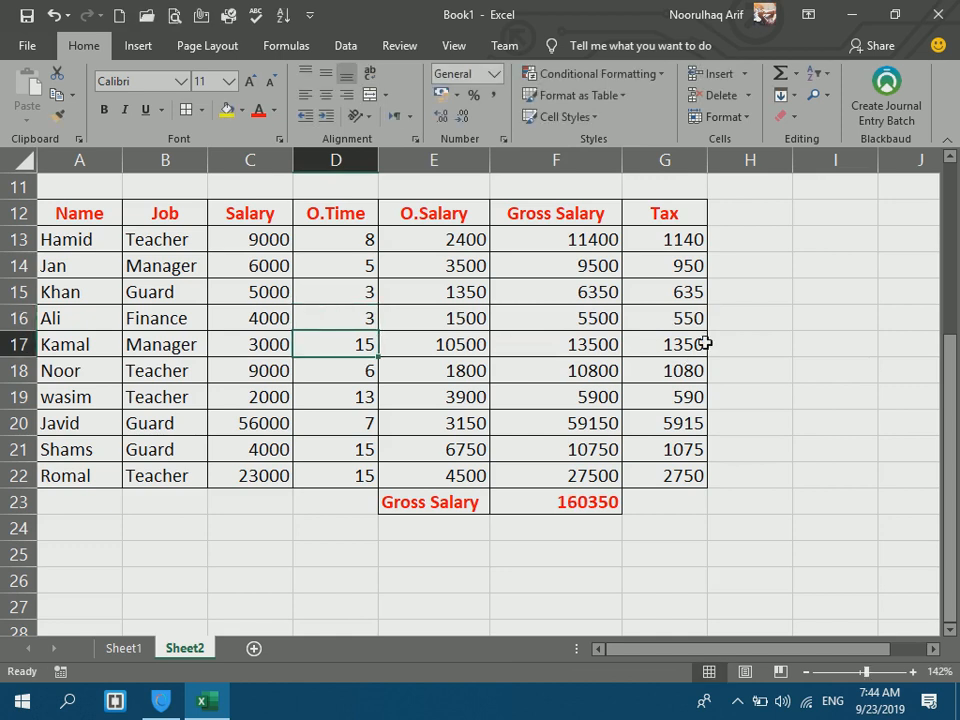
click(690, 318)
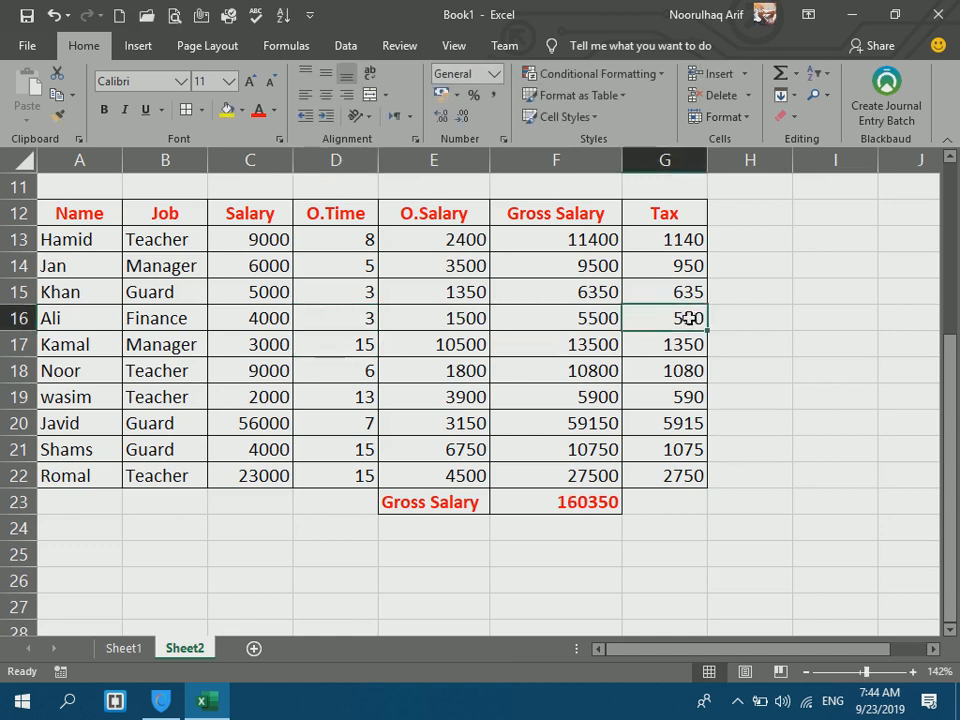
Total the Tax column in G23 as 16035 in red, and start typing 'Net Salary' in H12.
click(680, 500)
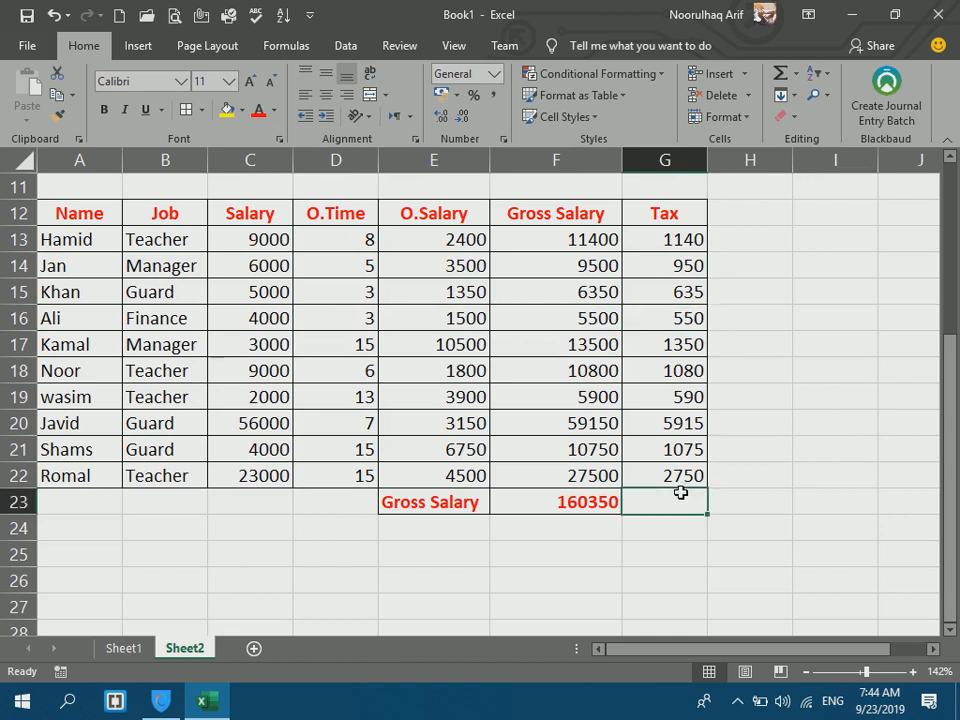
text(=sum()
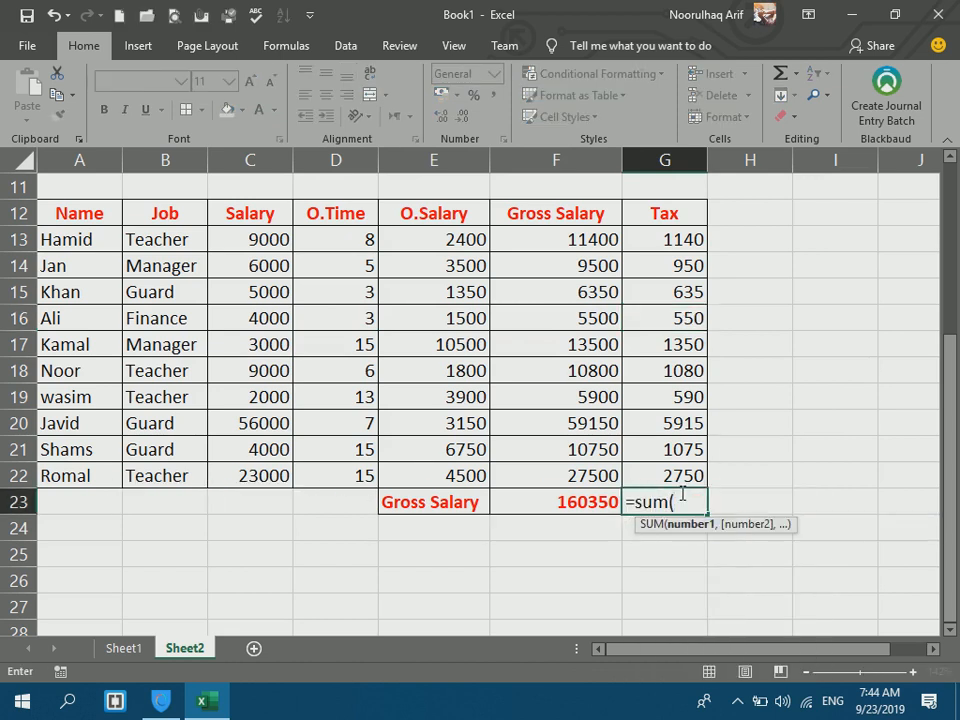
drag(673, 240, 650, 470)
key(Return)
click(677, 490)
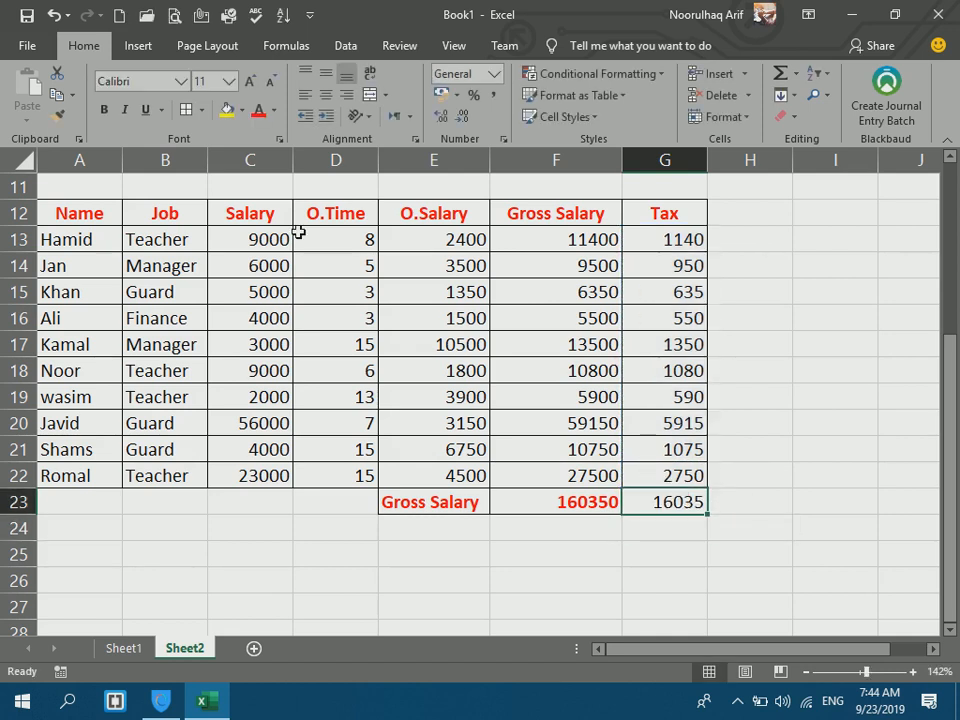
click(258, 110)
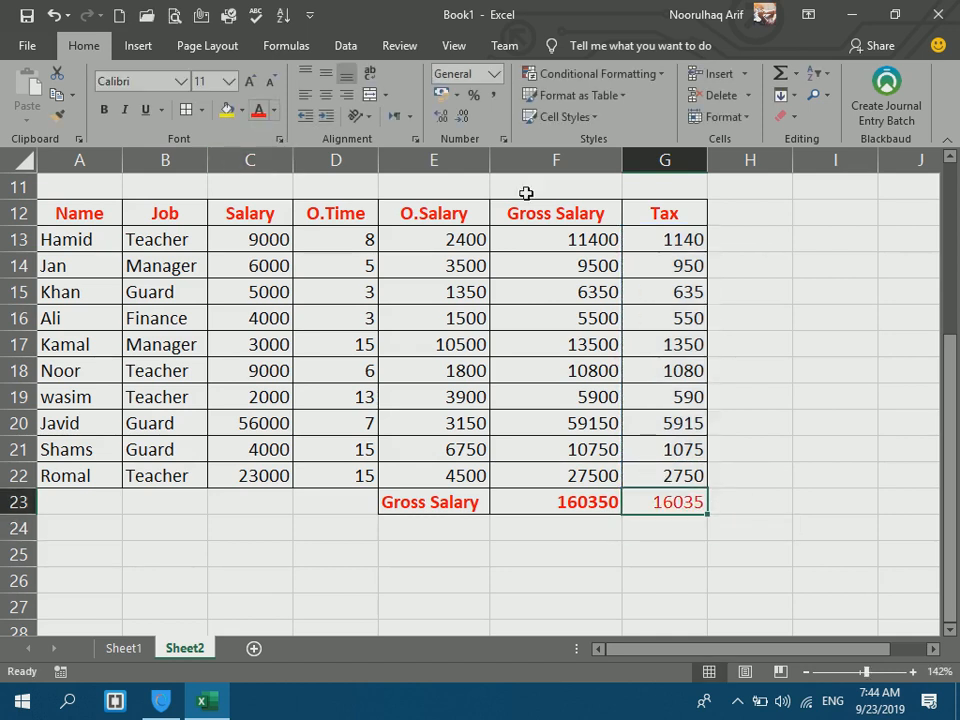
click(729, 210)
text(Net Salary)
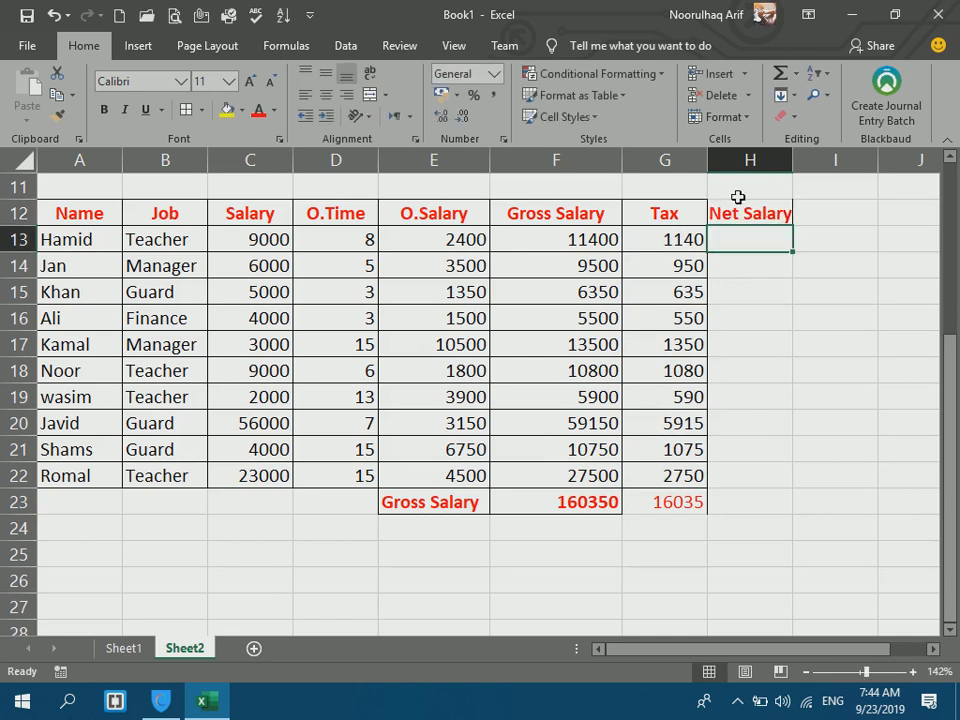
Autofit and format column H, then enter =F13-G13 in H13 for Hamid's net salary.
double_click(792, 161)
drag(770, 213, 672, 500)
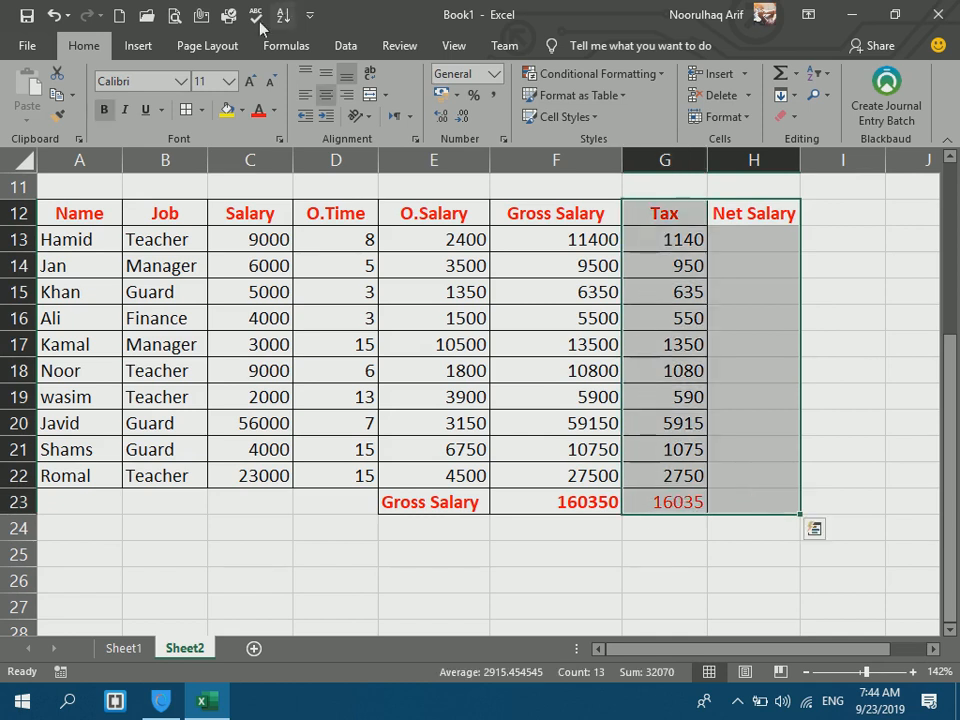
click(733, 230)
text(=)
click(607, 241)
text(-)
click(666, 241)
key(Return)
Fill the net salary formula down column H through row 23.
click(787, 240)
drag(799, 256, 795, 514)
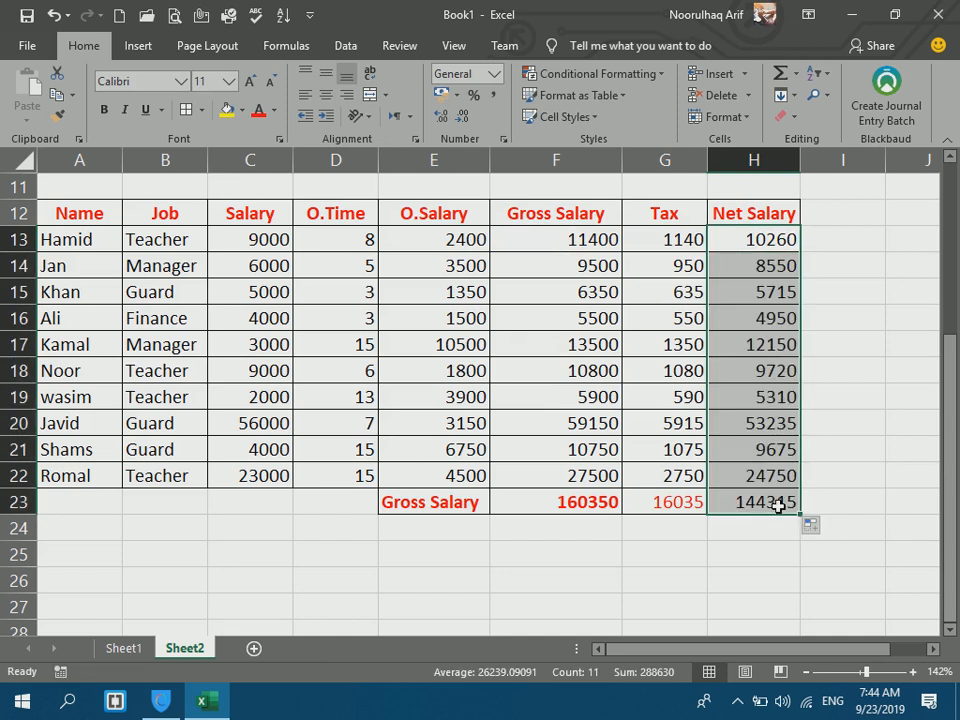
click(778, 504)
Enter =SUM(H13:H22) in H23 for a net salary total of 144315.
text(=sum()
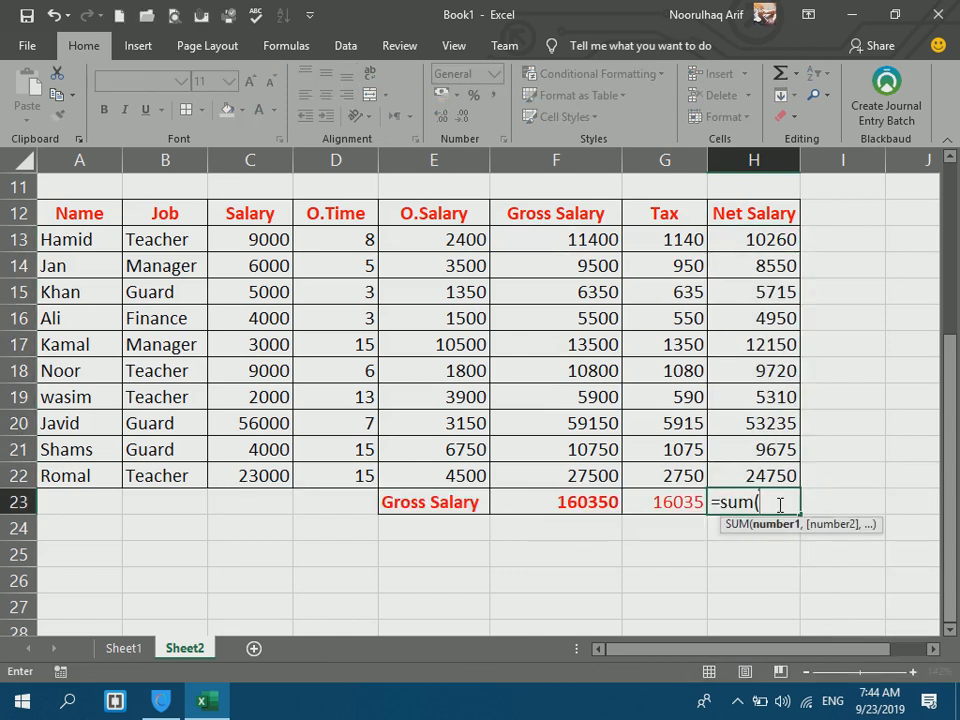
drag(752, 247, 752, 470)
key(Return)
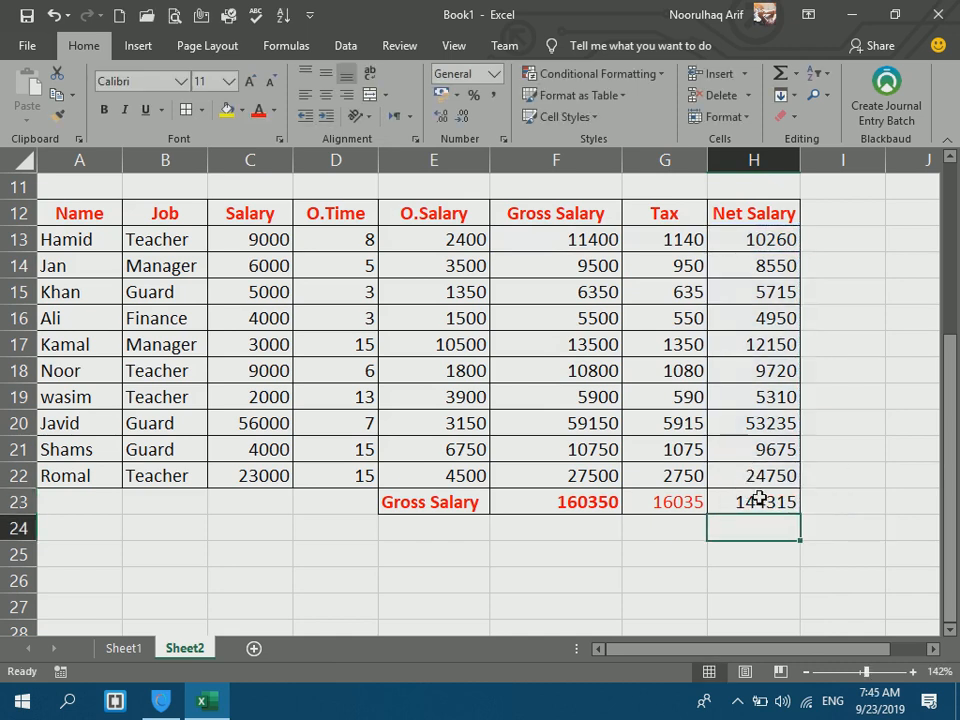
click(757, 500)
Format the net total bold with white text on a green fill.
click(257, 110)
click(103, 110)
click(242, 110)
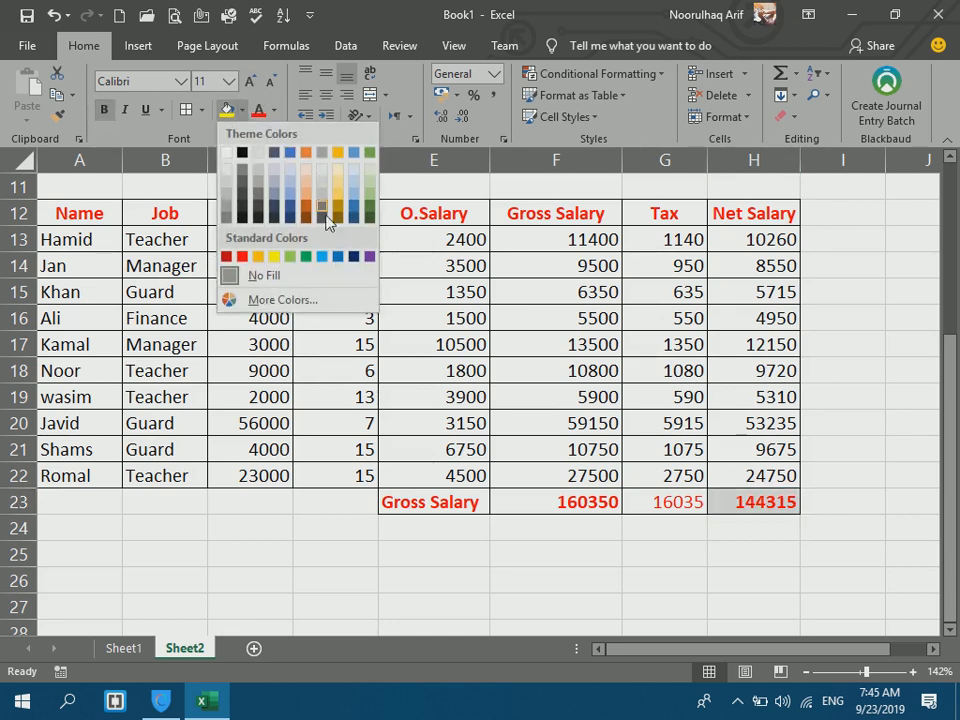
click(290, 257)
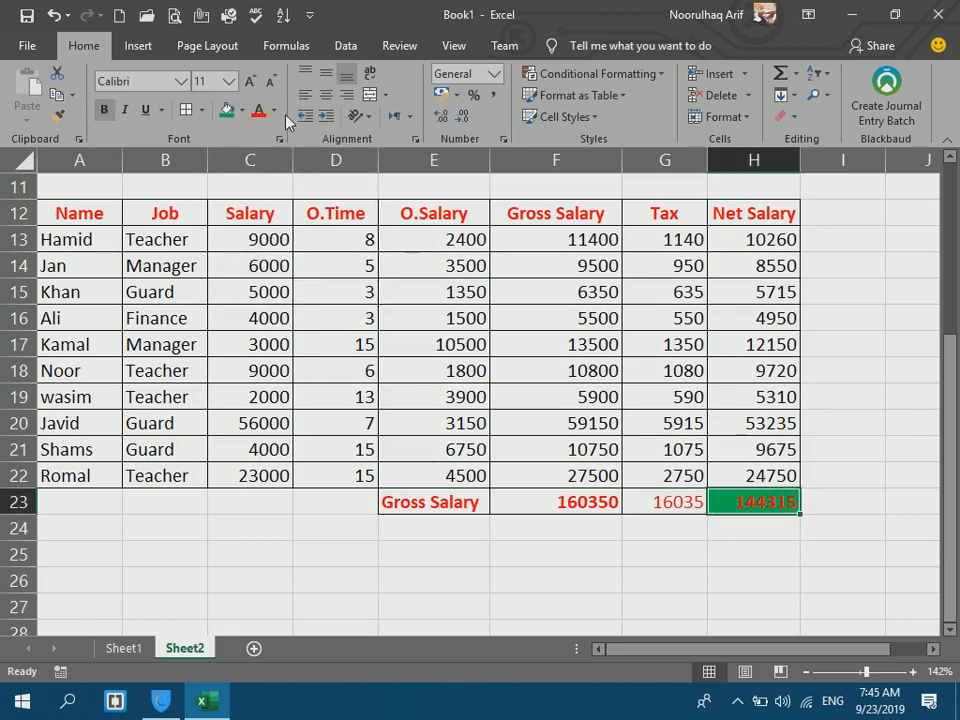
click(273, 110)
click(258, 178)
click(344, 482)
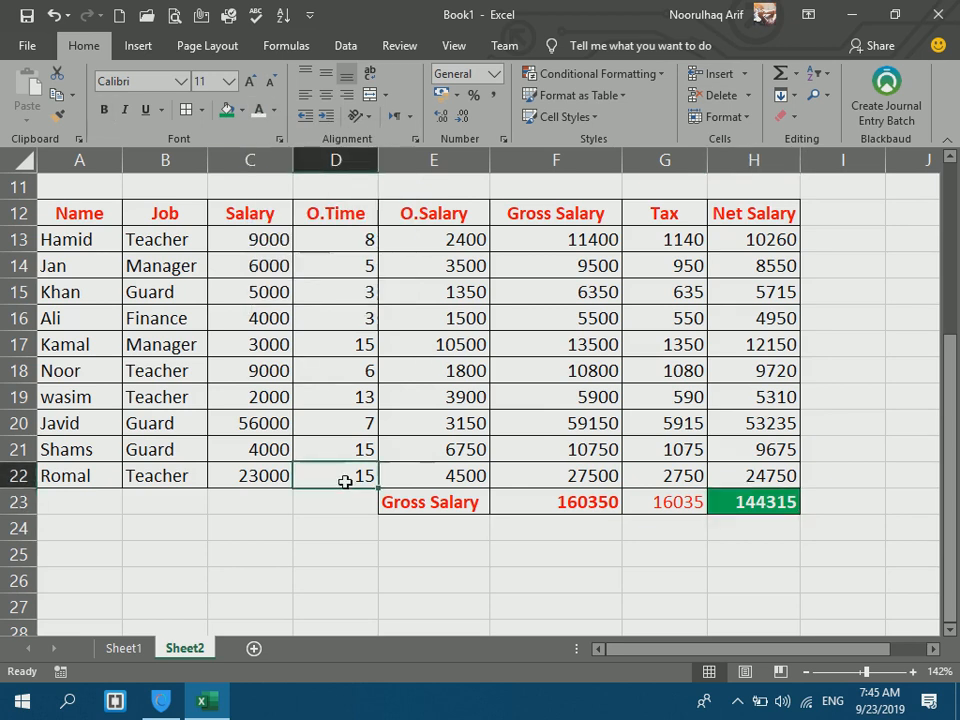
click(755, 243)
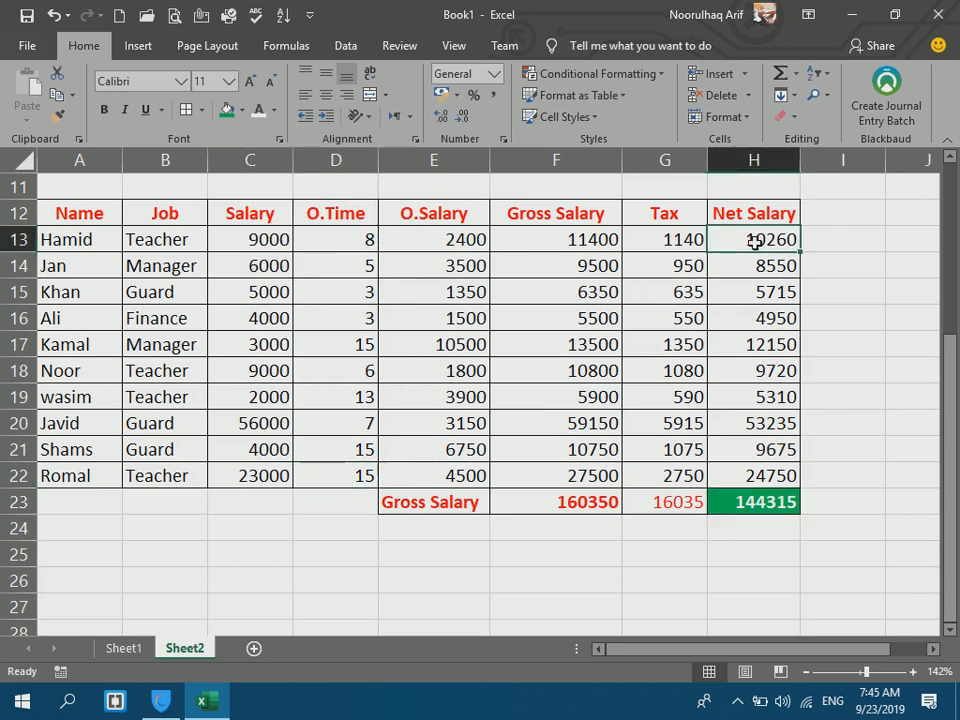
double_click(686, 241)
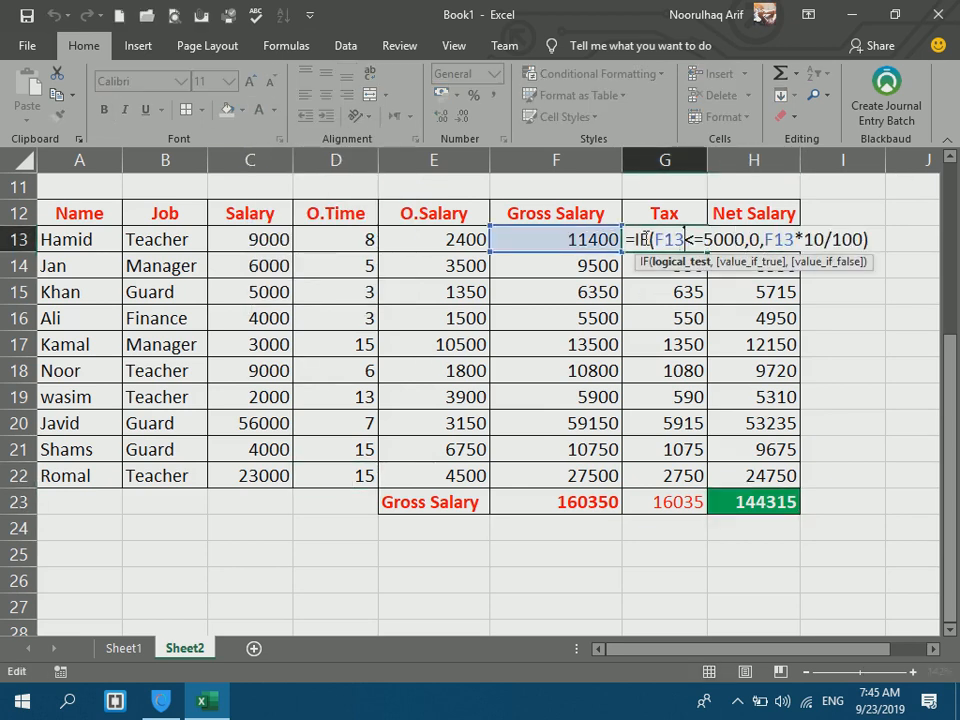
click(638, 238)
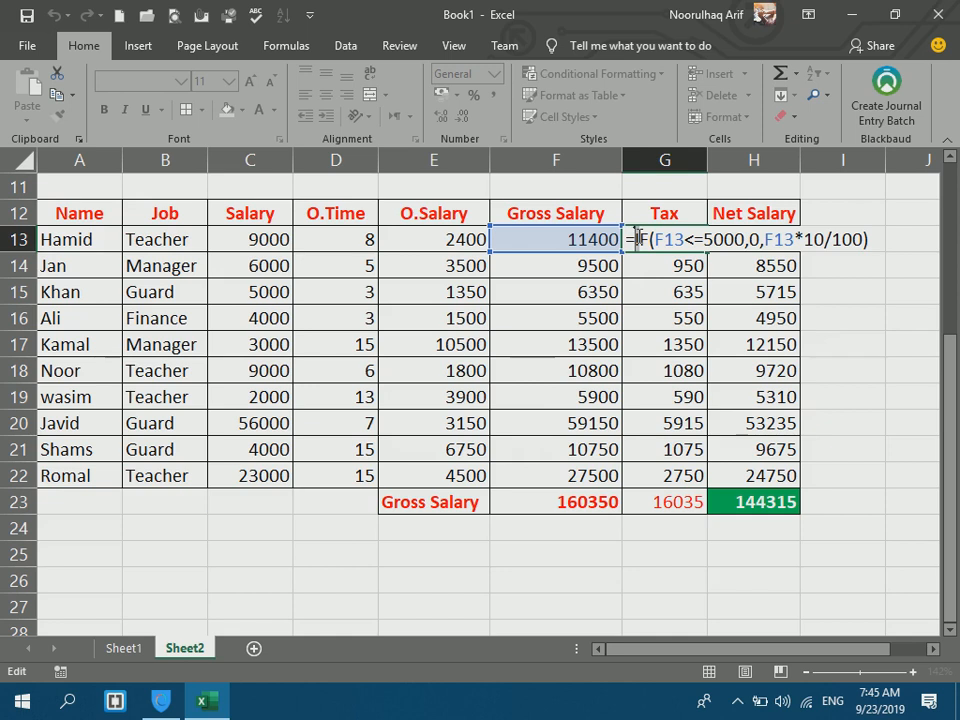
click(726, 374)
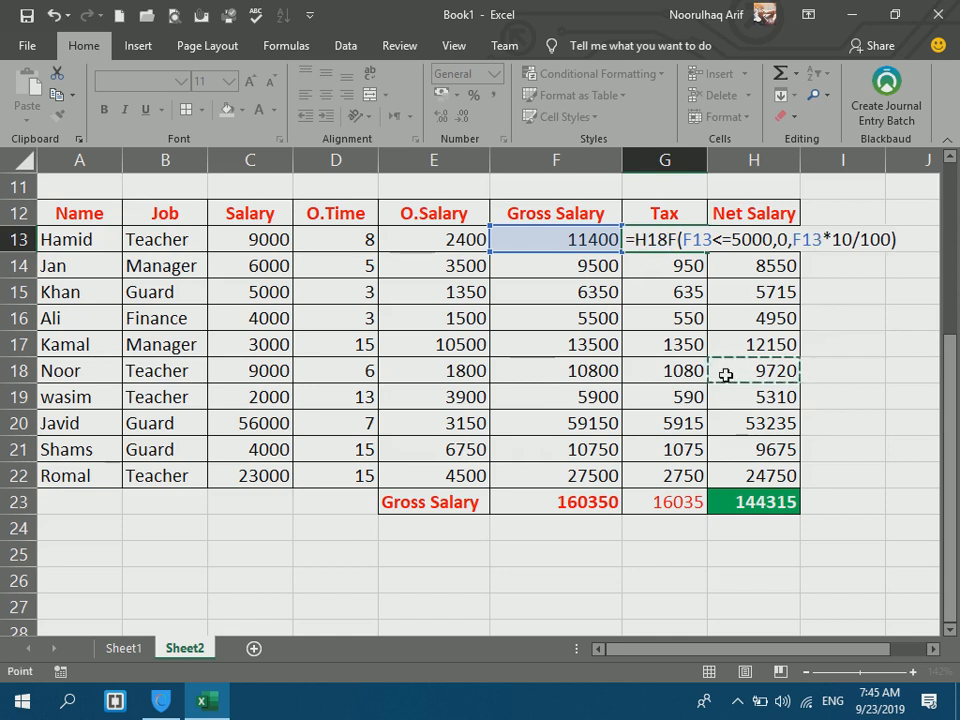
key(Escape)
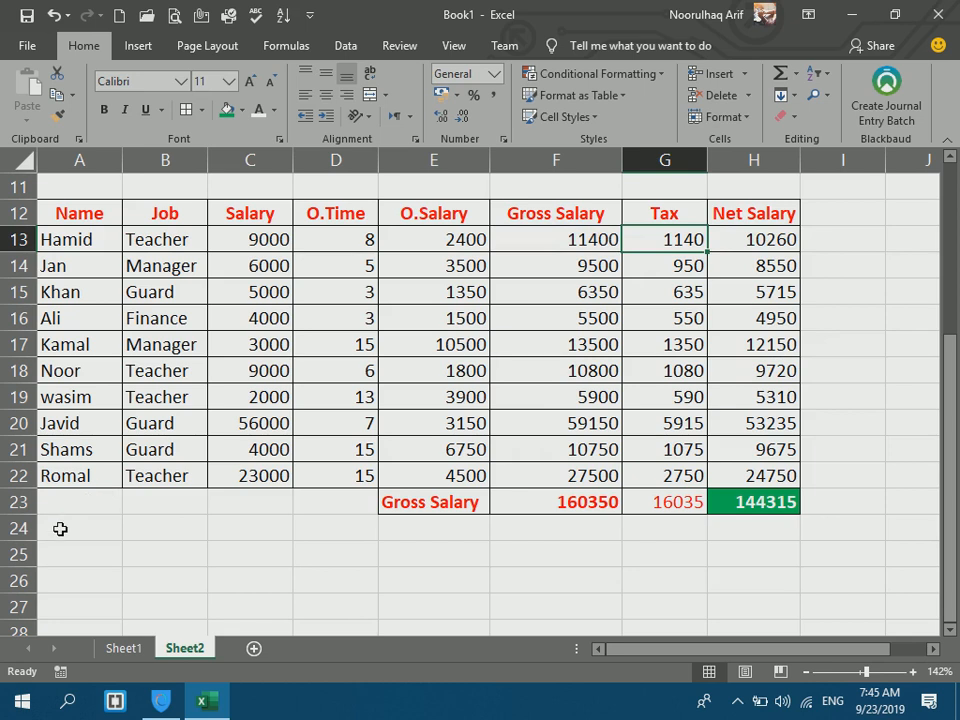
click(60, 528)
drag(950, 346, 911, 438)
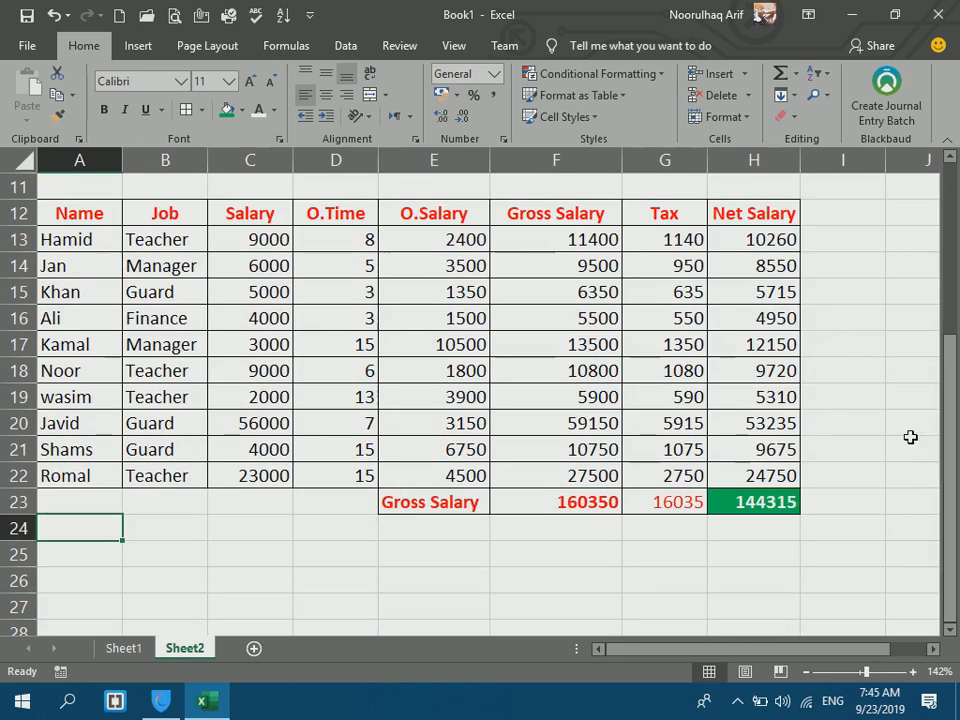
key(Down)
key(Down)
key(Down)
key(Down)
key(Down)
key(Down)
key(Down)
key(Down)
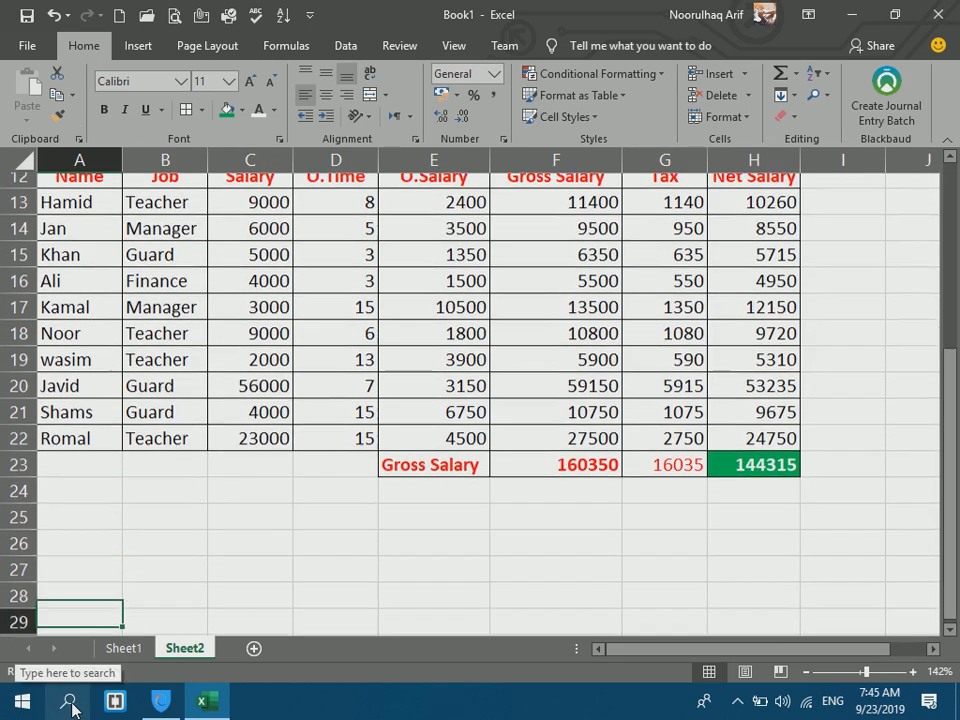
key(Up)
key(Up)
key(Up)
key(Up)
key(Up)
key(Up)
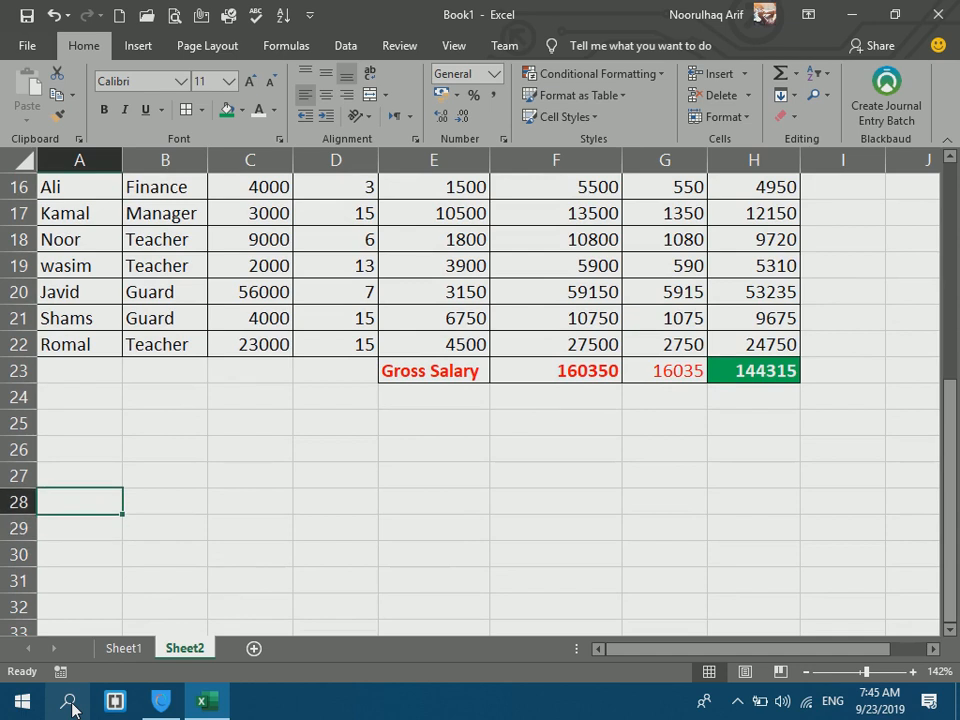
key(Up)
key(Up)
key(Up)
key(Down)
key(Down)
key(Down)
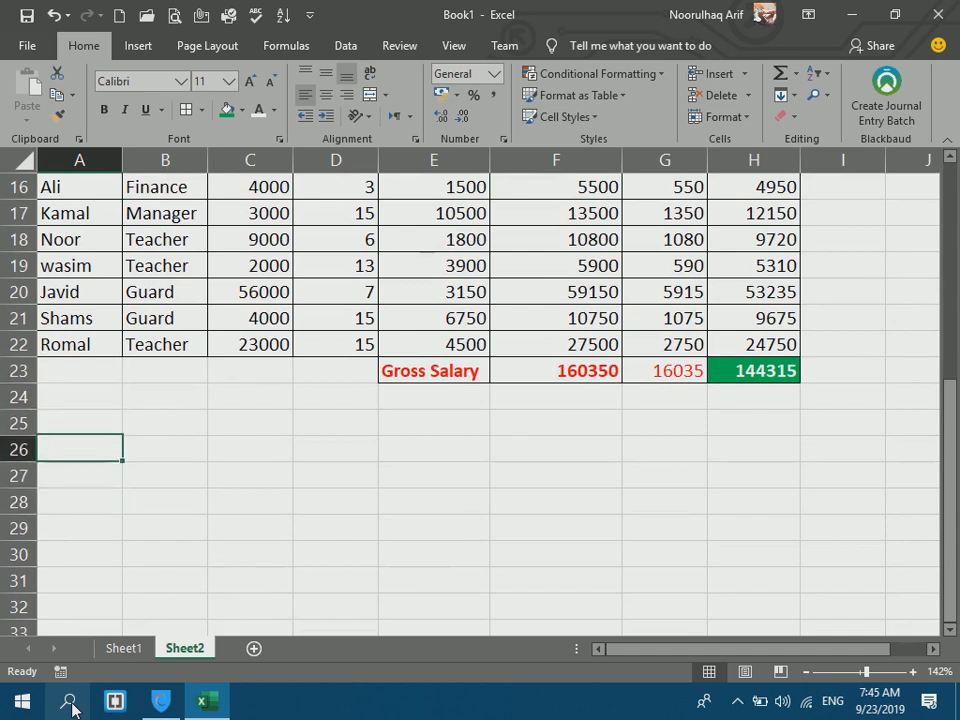
click(738, 701)
click(793, 626)
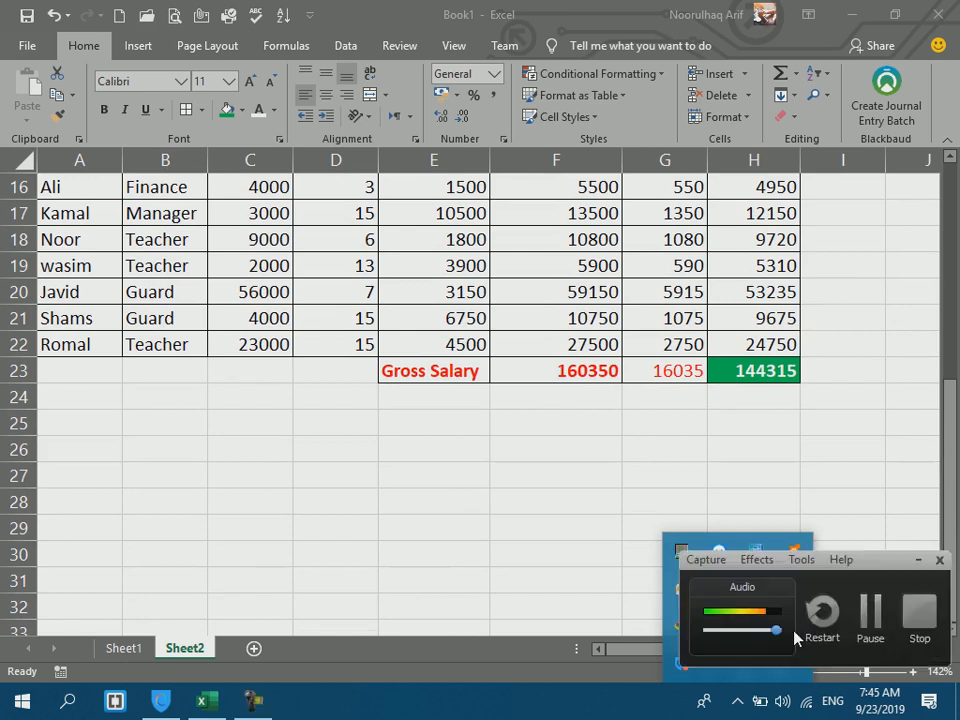